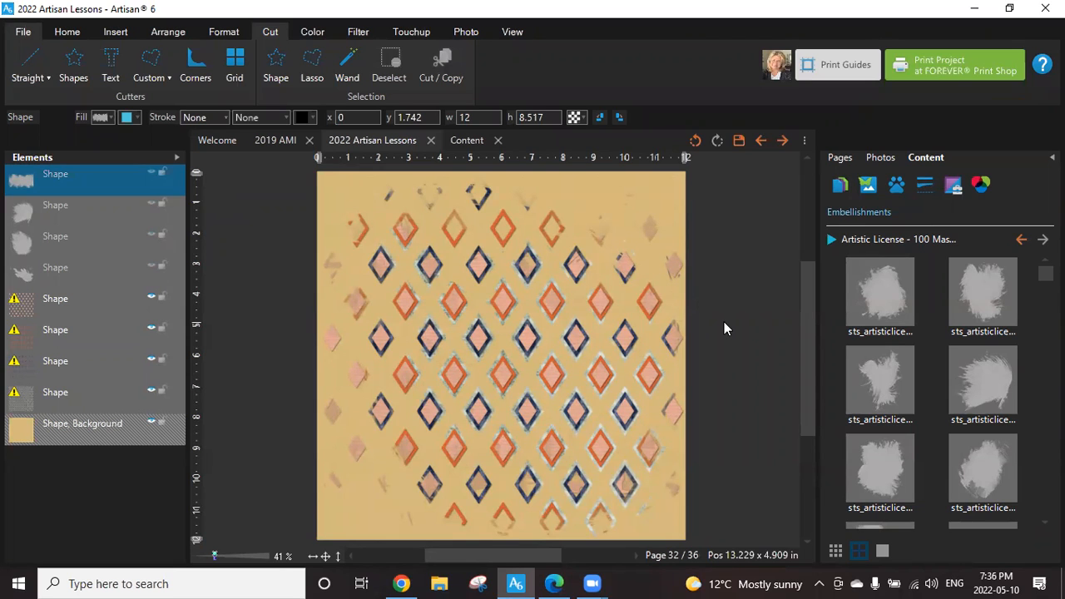
Open page 36 with the round flair buttons, saving the current changes to the diamond-pattern page.
click(841, 158)
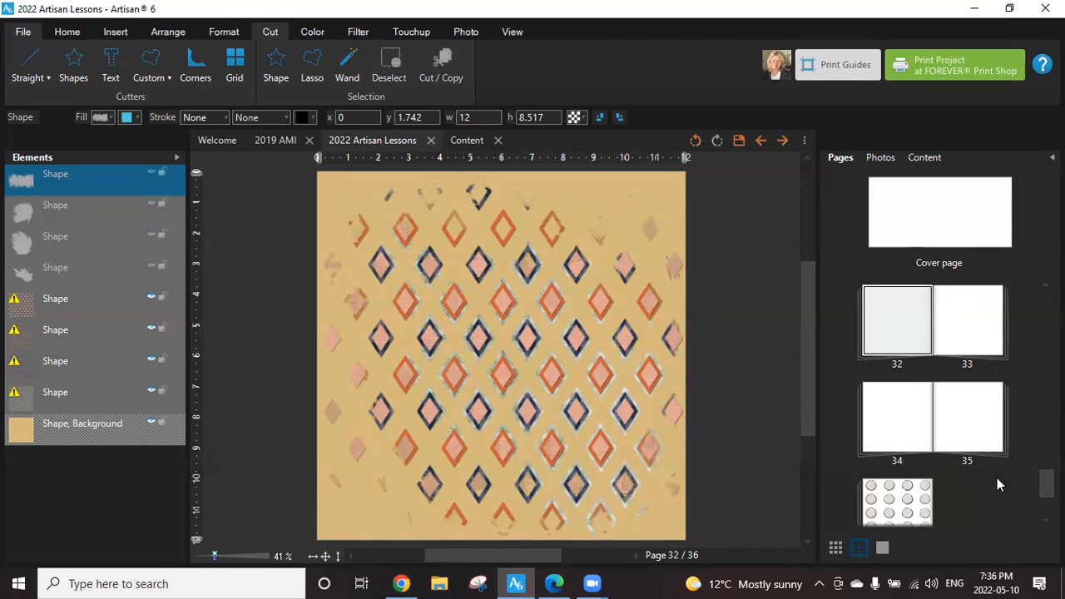
scroll(938, 399, up, 1)
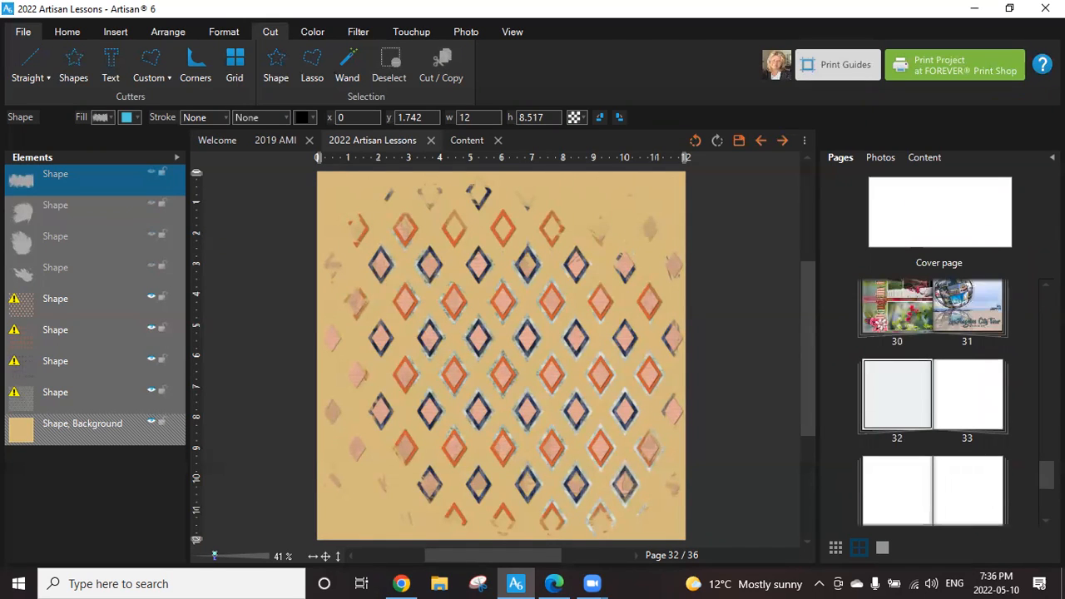
scroll(869, 287, up, 3)
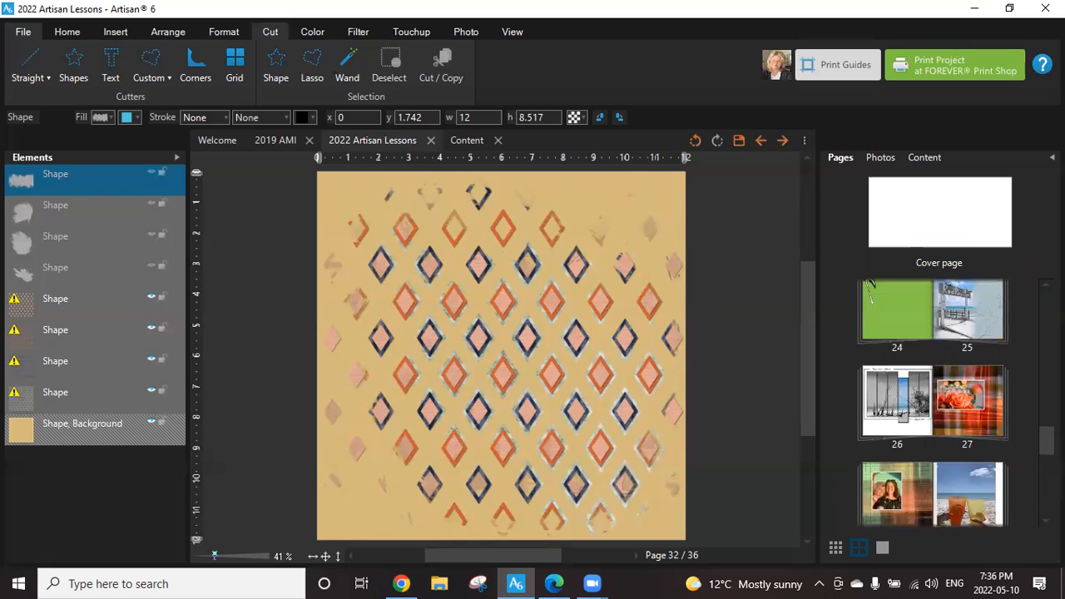
scroll(870, 287, down, 4)
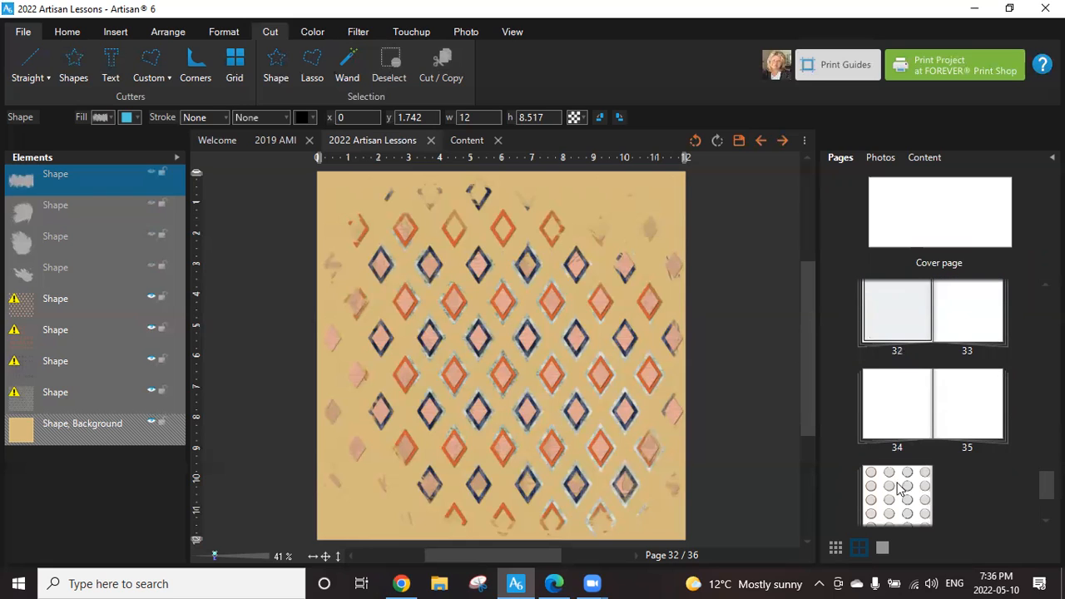
double_click(881, 488)
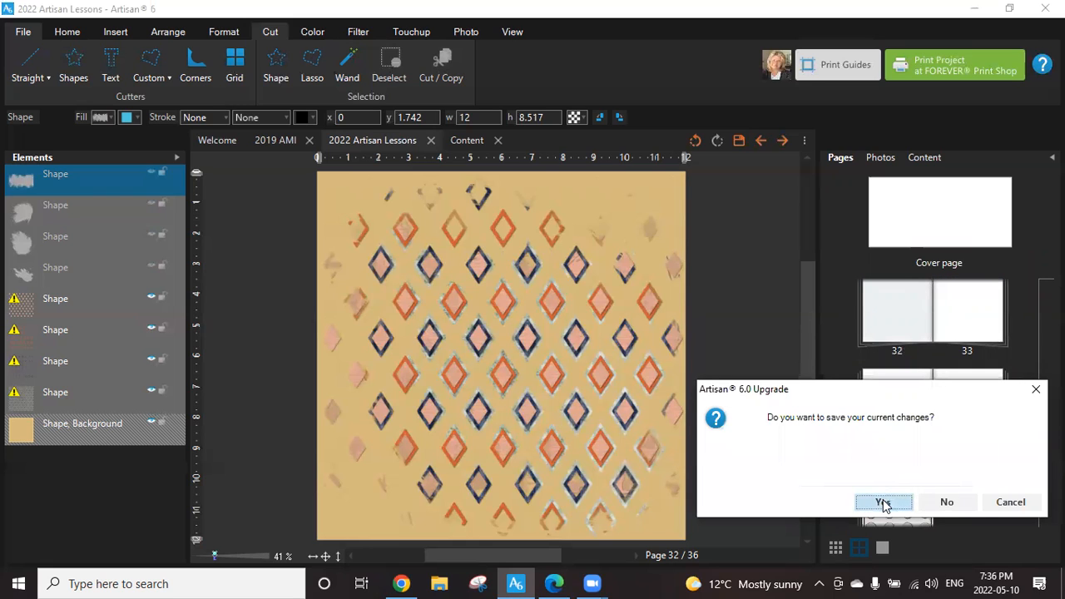
click(883, 503)
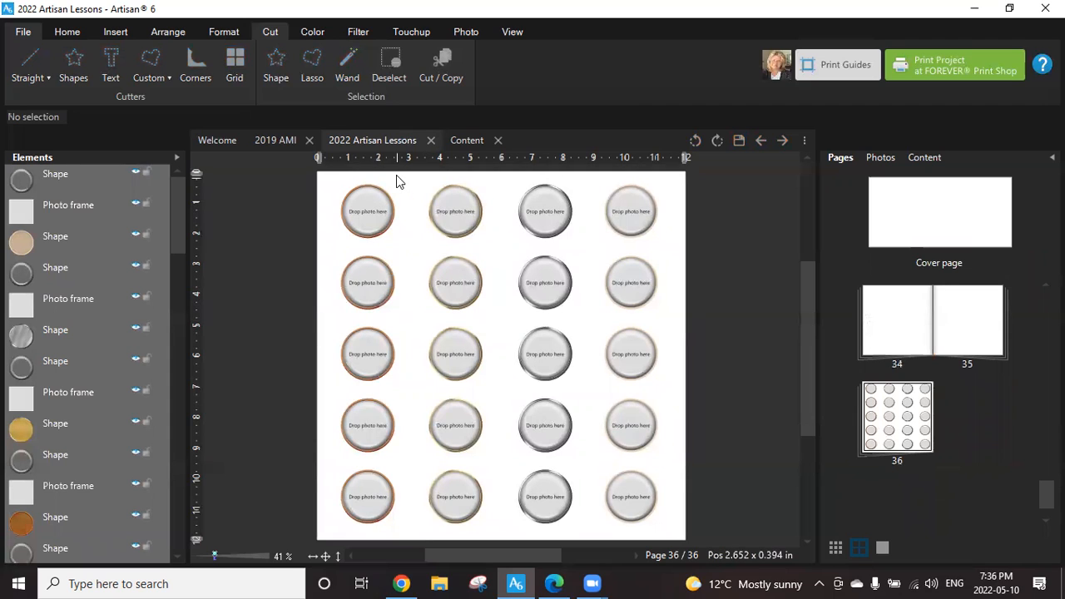
Switch to Chrome to examine the Make A Flair Freebie product page and its kit preview PDF, and return to Artisan.
click(401, 583)
click(353, 14)
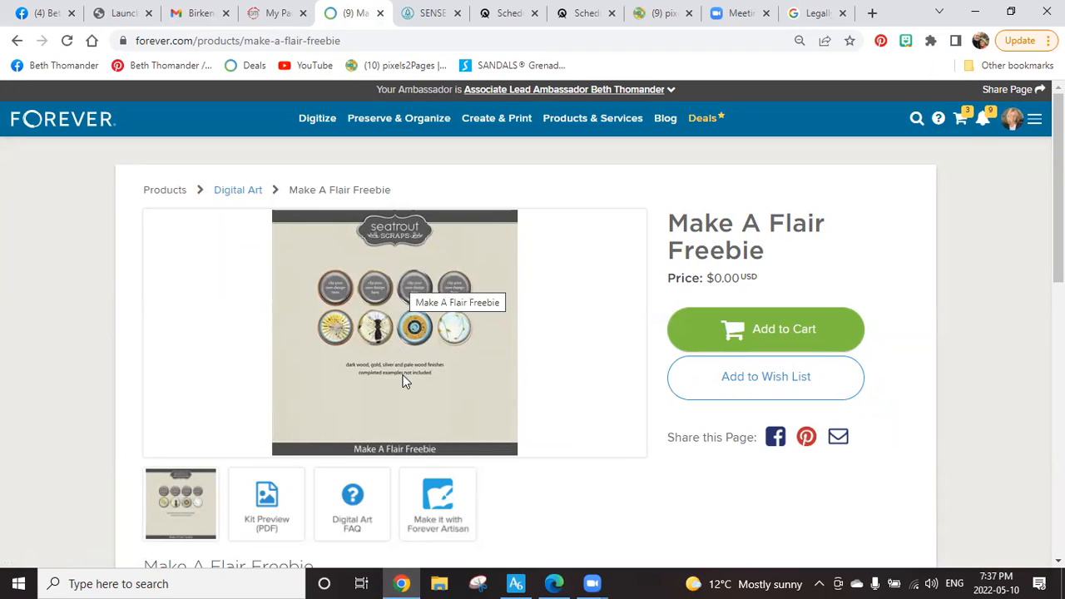
click(260, 503)
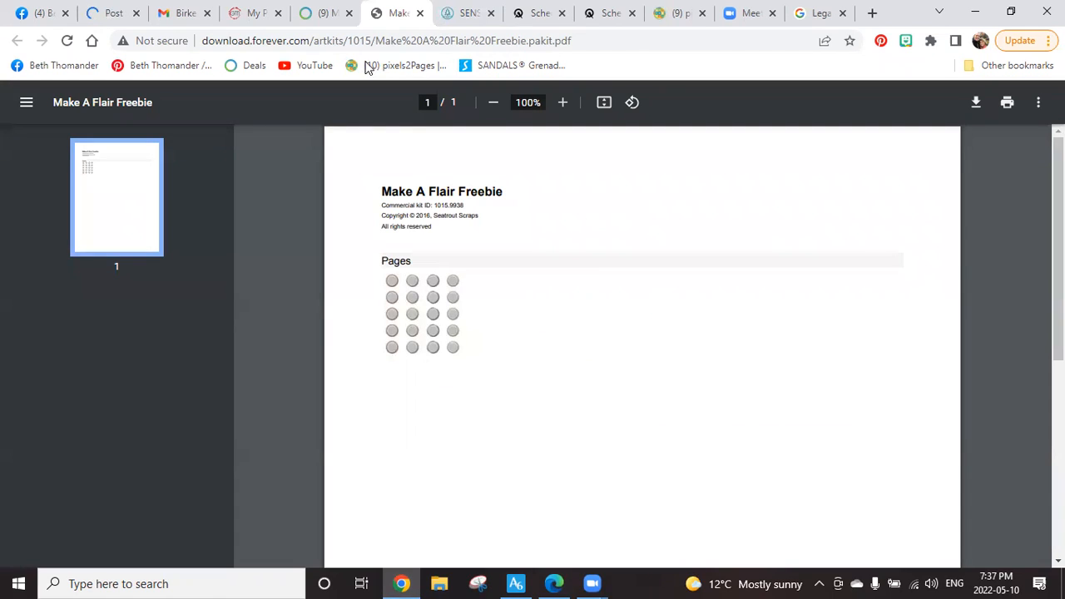
click(326, 13)
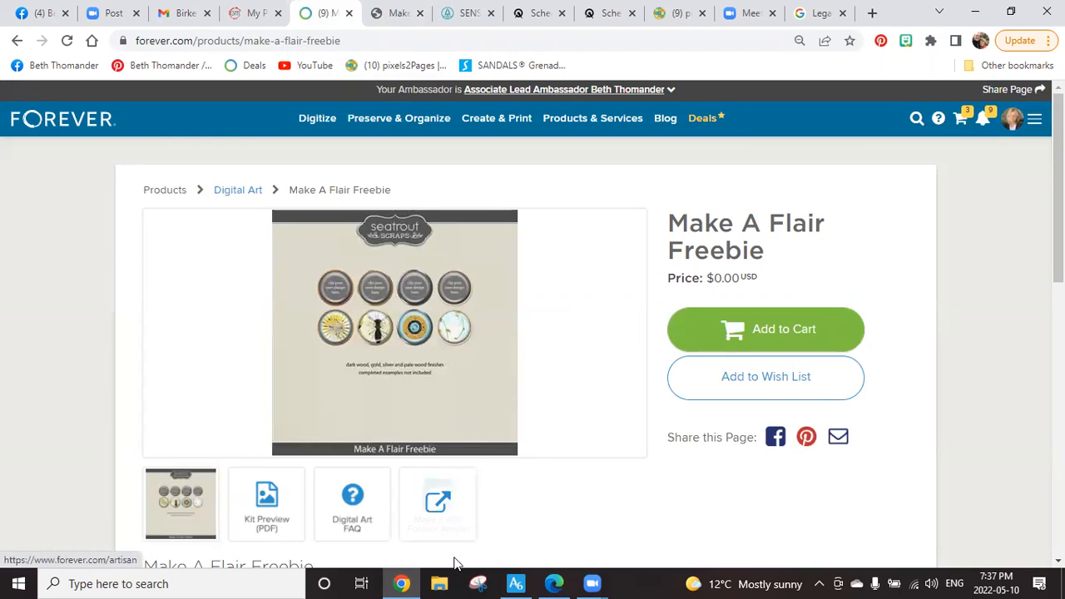
click(513, 583)
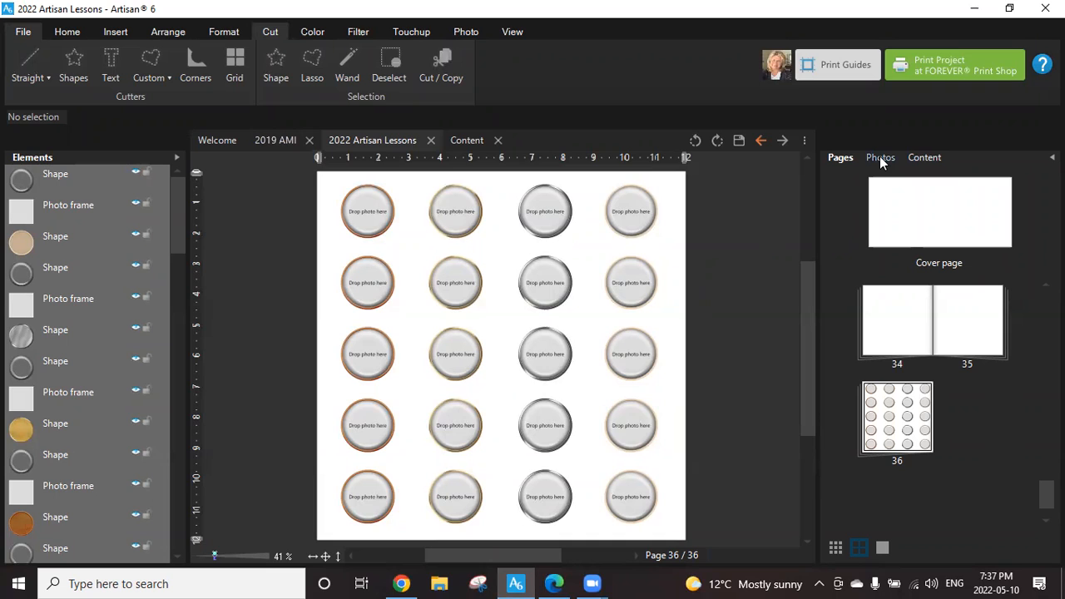
click(64, 33)
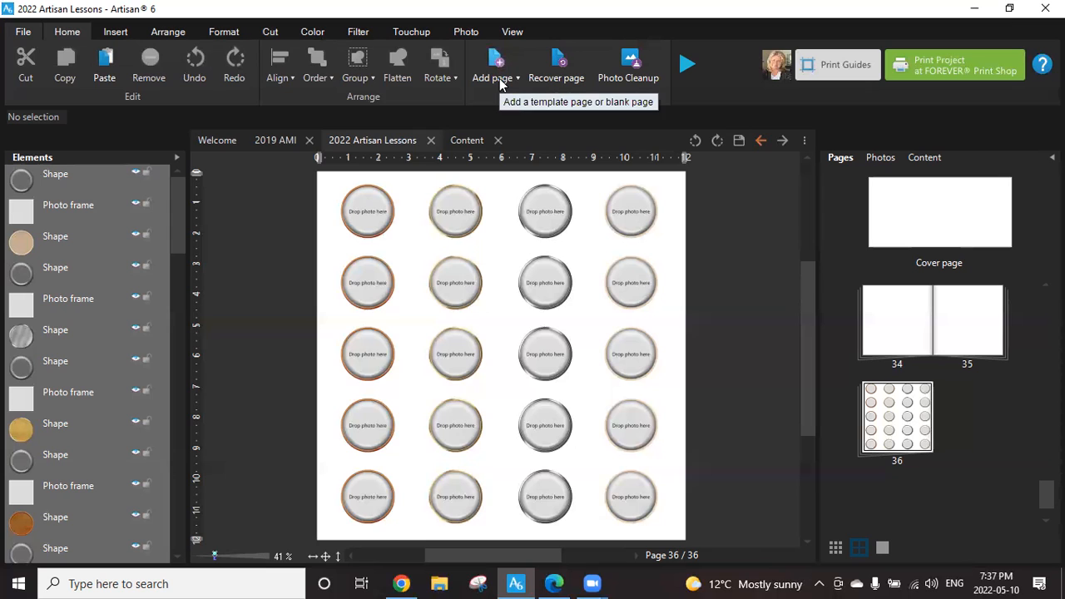
click(120, 32)
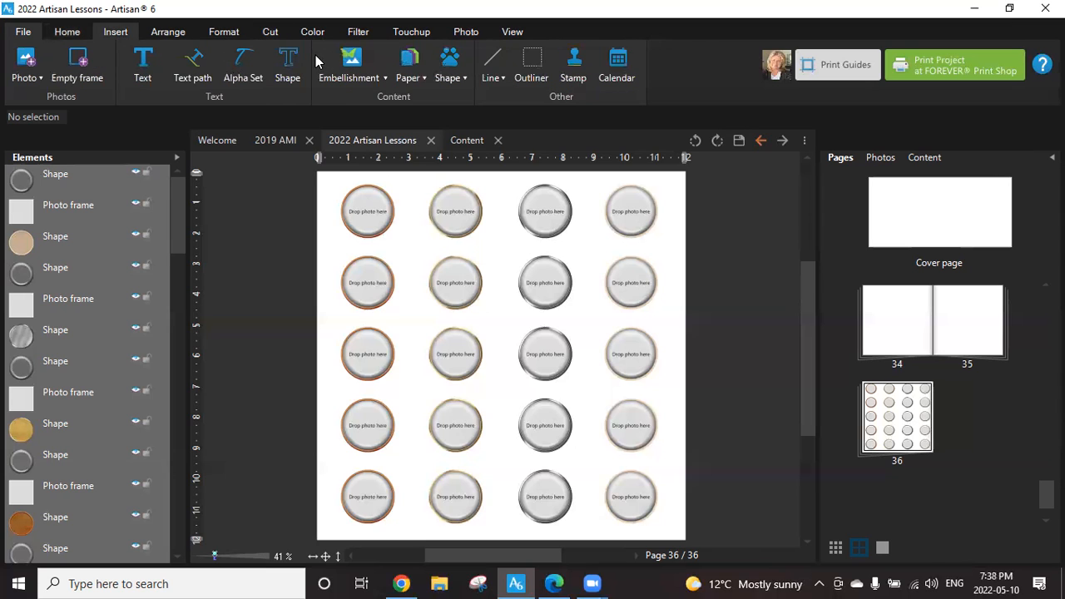
click(167, 33)
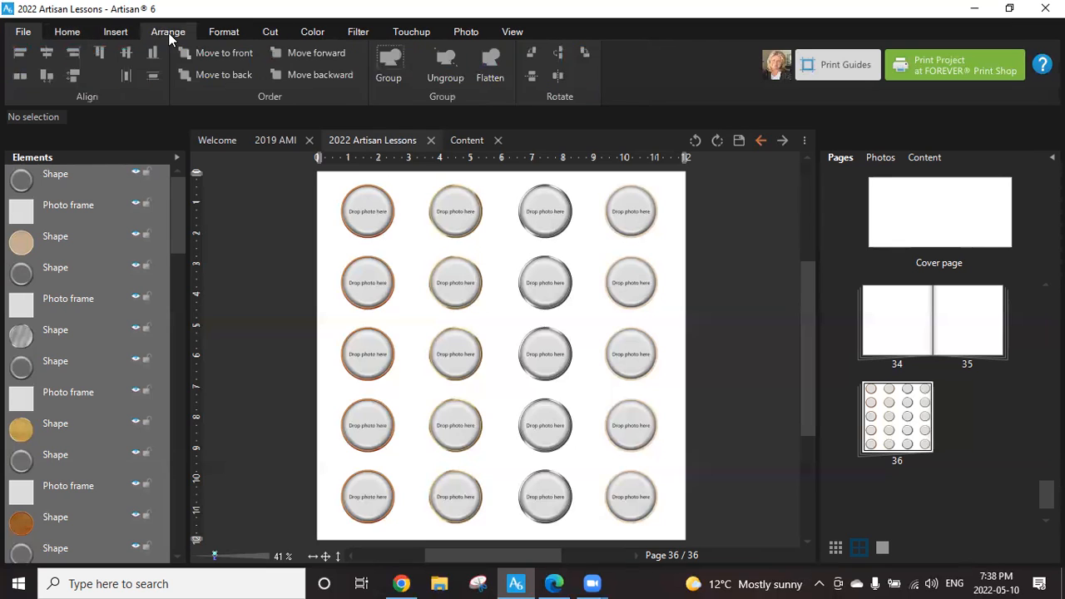
click(76, 35)
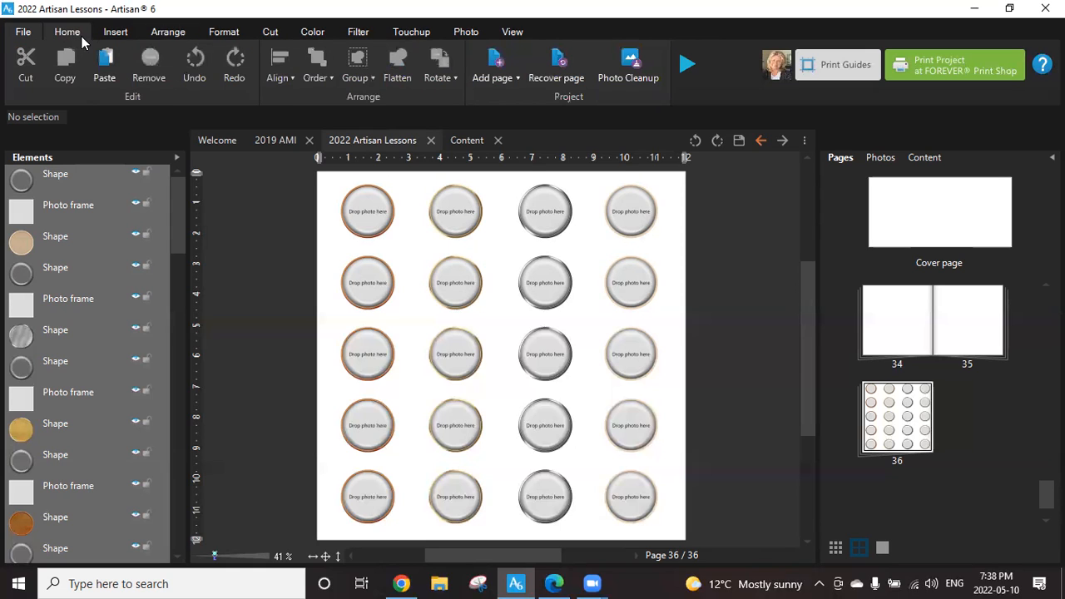
click(515, 78)
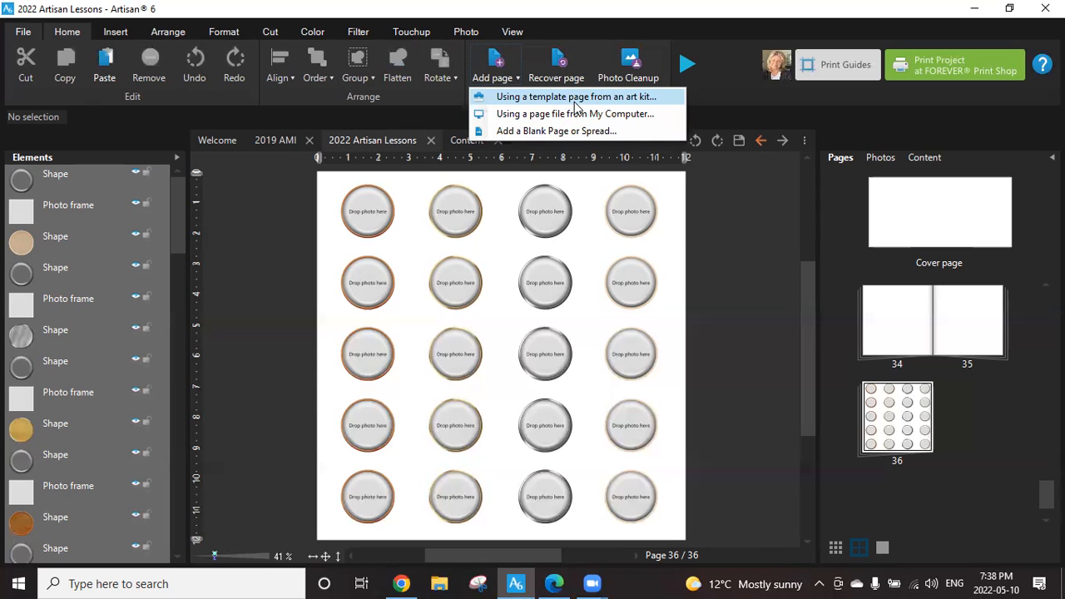
click(574, 100)
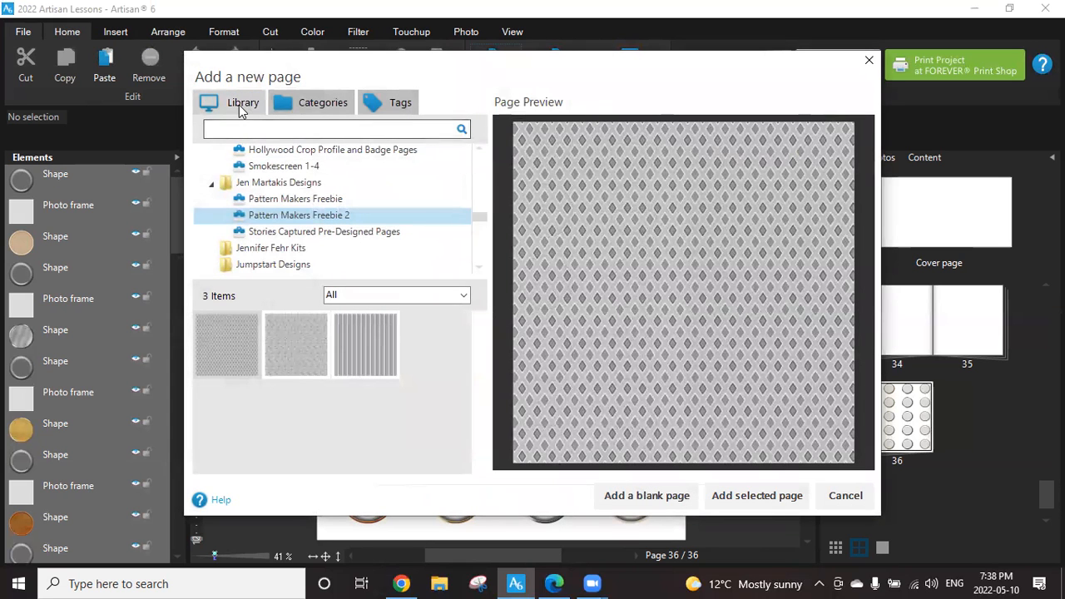
click(847, 495)
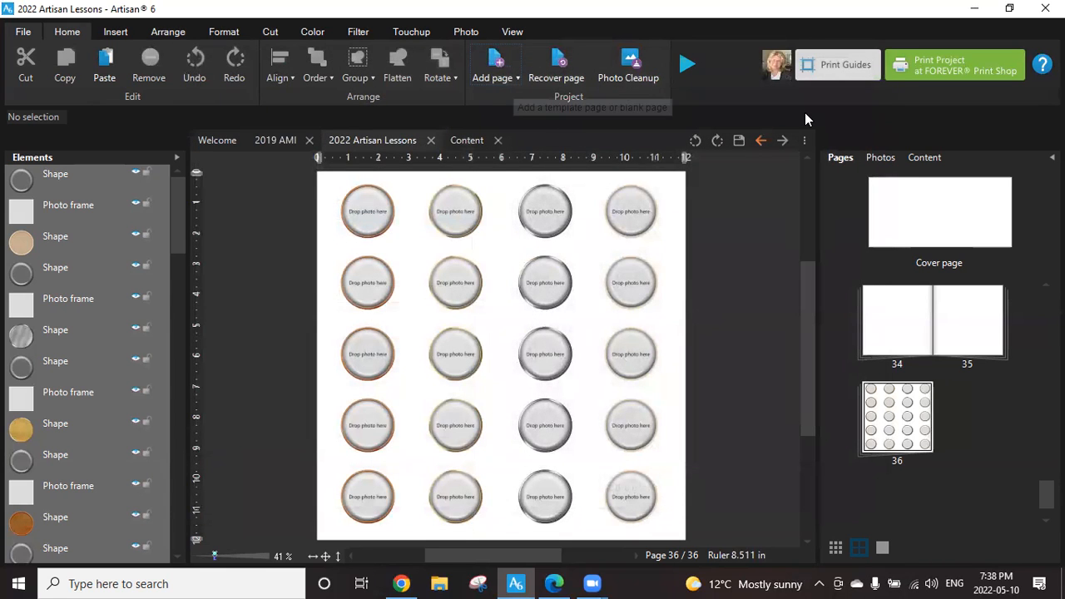
click(886, 157)
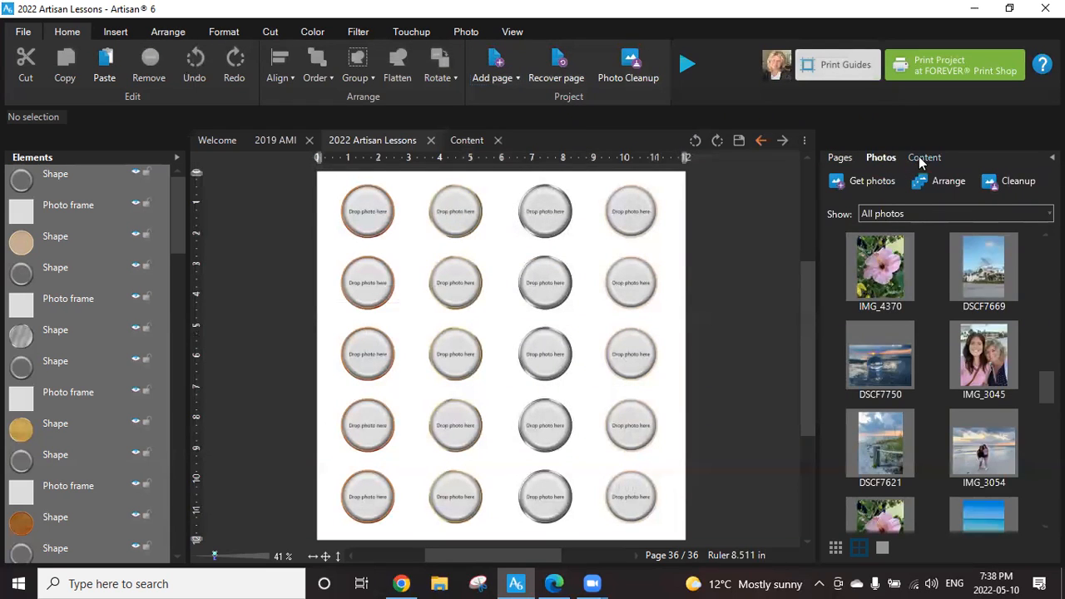
click(919, 156)
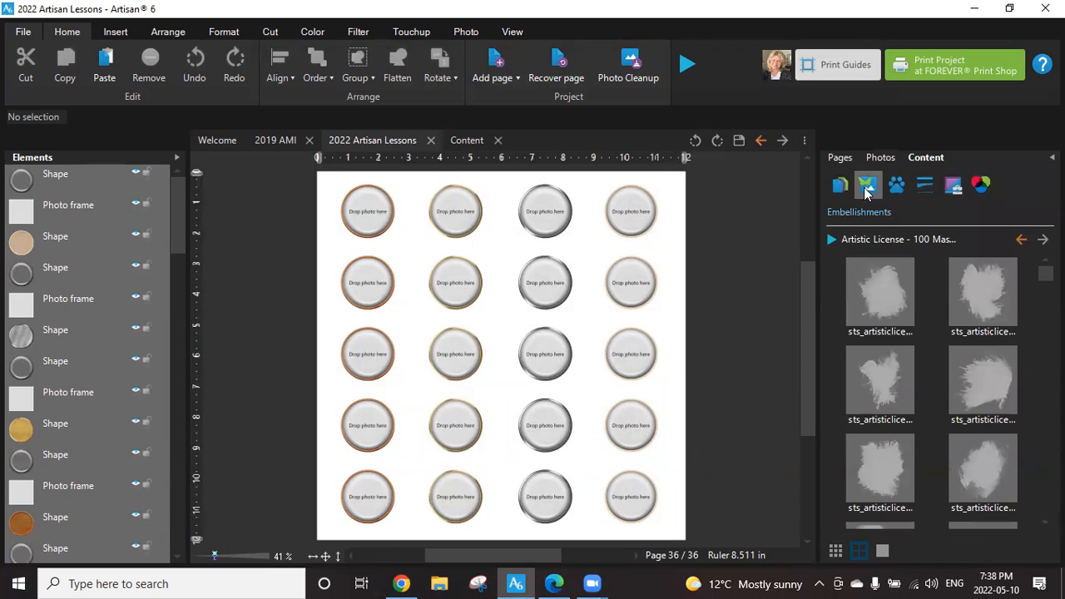
Start adding a template page from an art kit and collapse the expanded designer folders in the library, including Hollywood Crop.
click(504, 83)
click(520, 100)
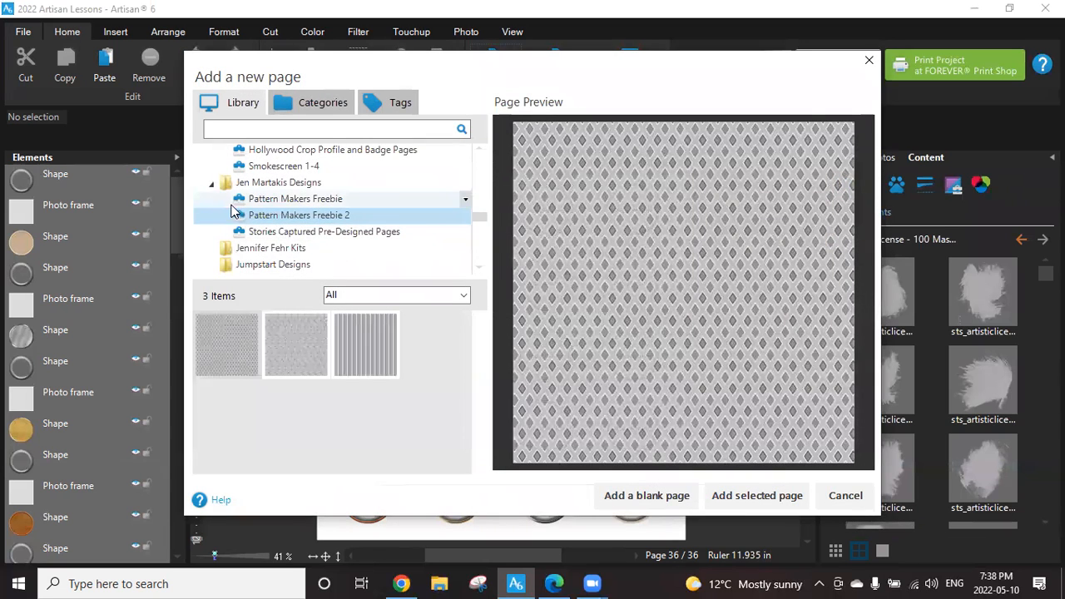
click(211, 183)
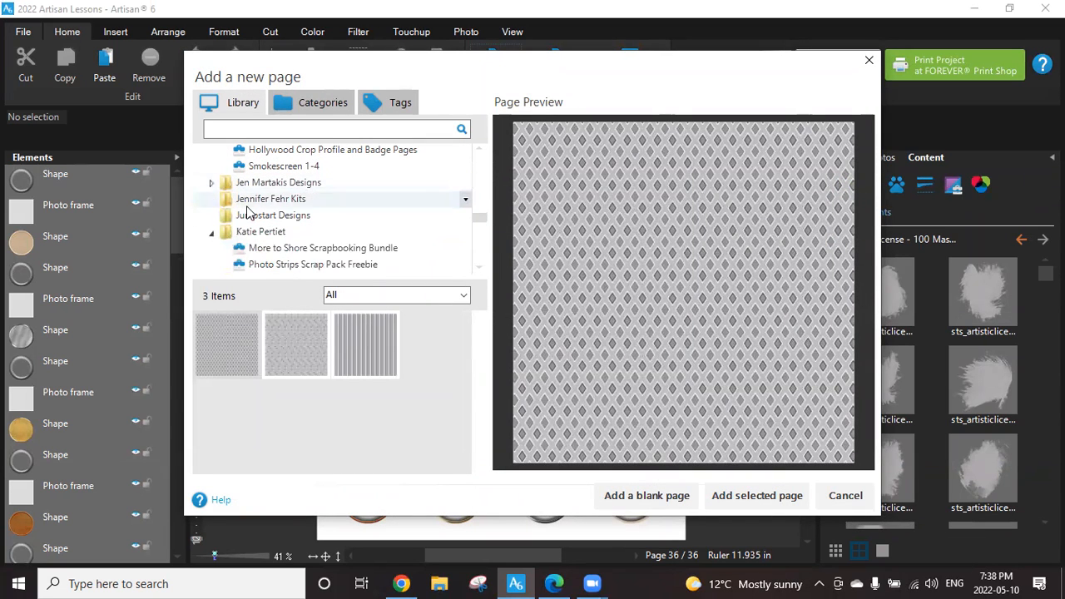
click(213, 235)
scroll(238, 231, up, 1)
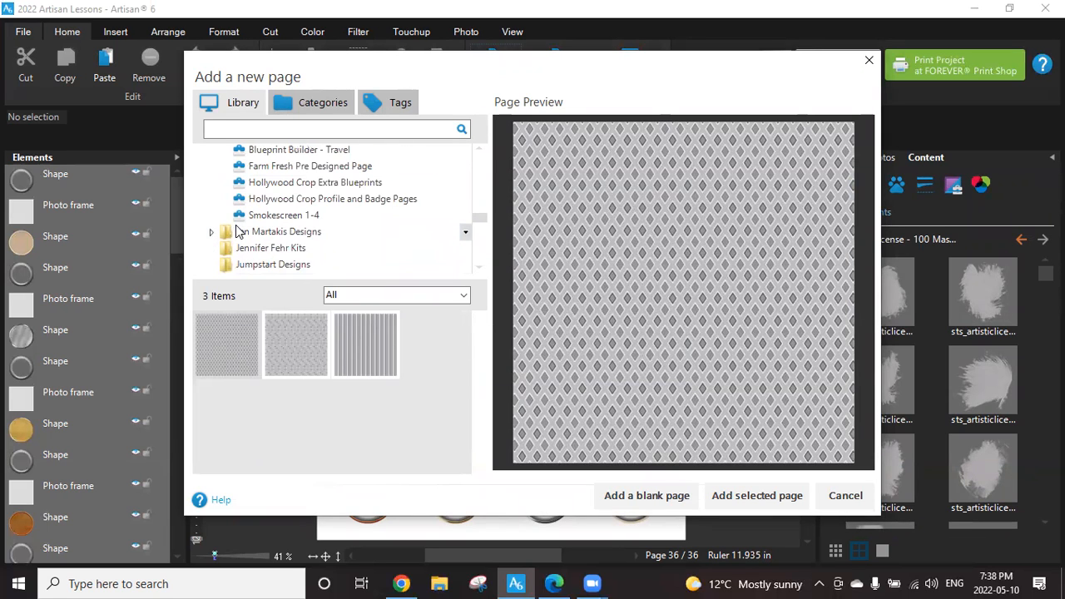
scroll(239, 232, up, 2)
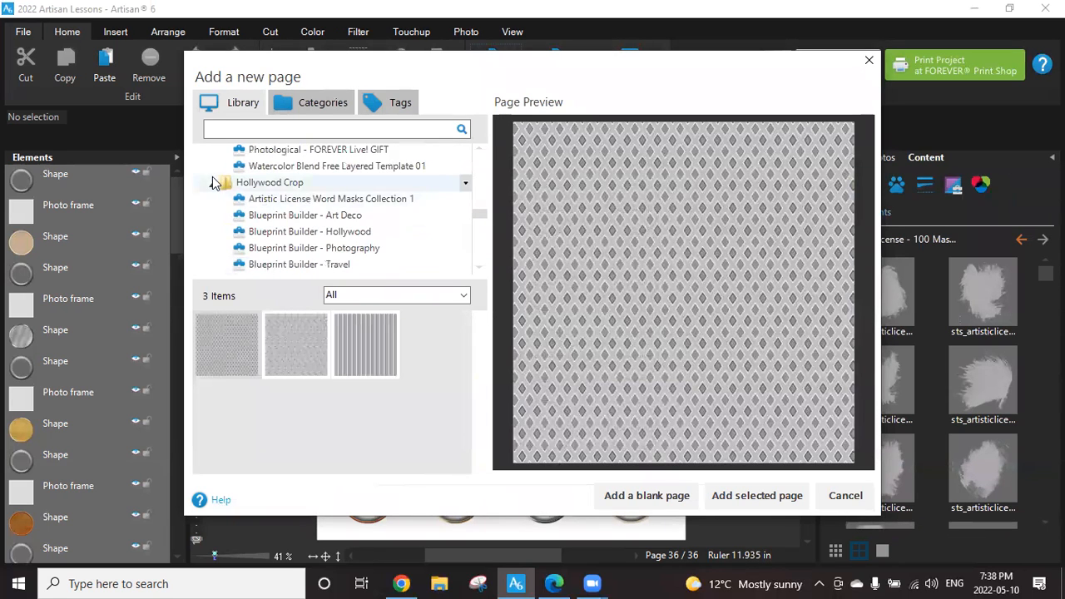
click(213, 182)
Find the Make A Flair Freebie kit in the library, preview its template page, and leave without adding it.
scroll(333, 216, up, 3)
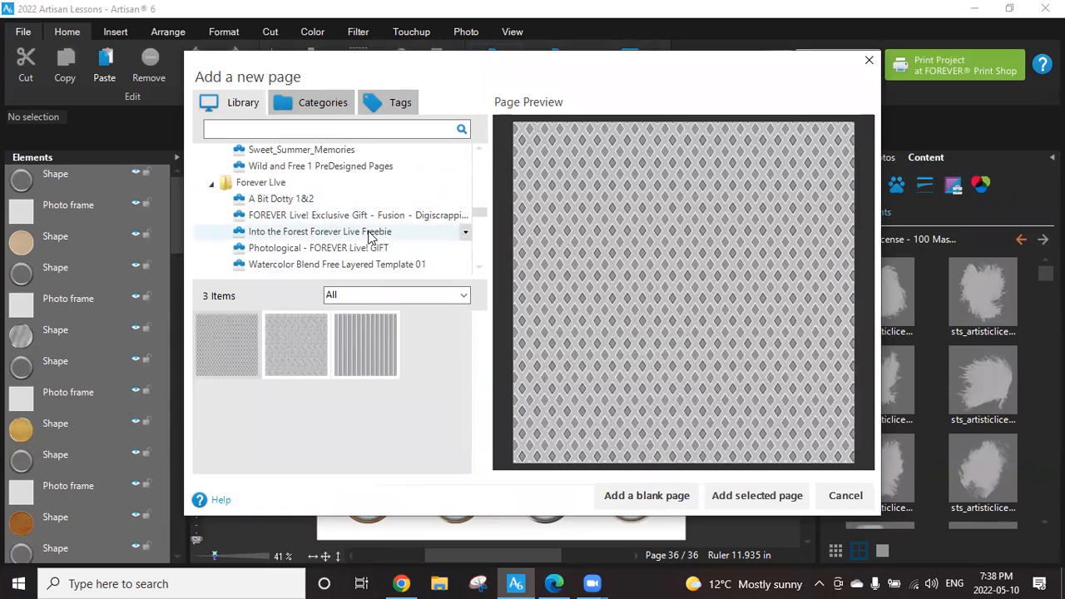
scroll(301, 217, up, 1)
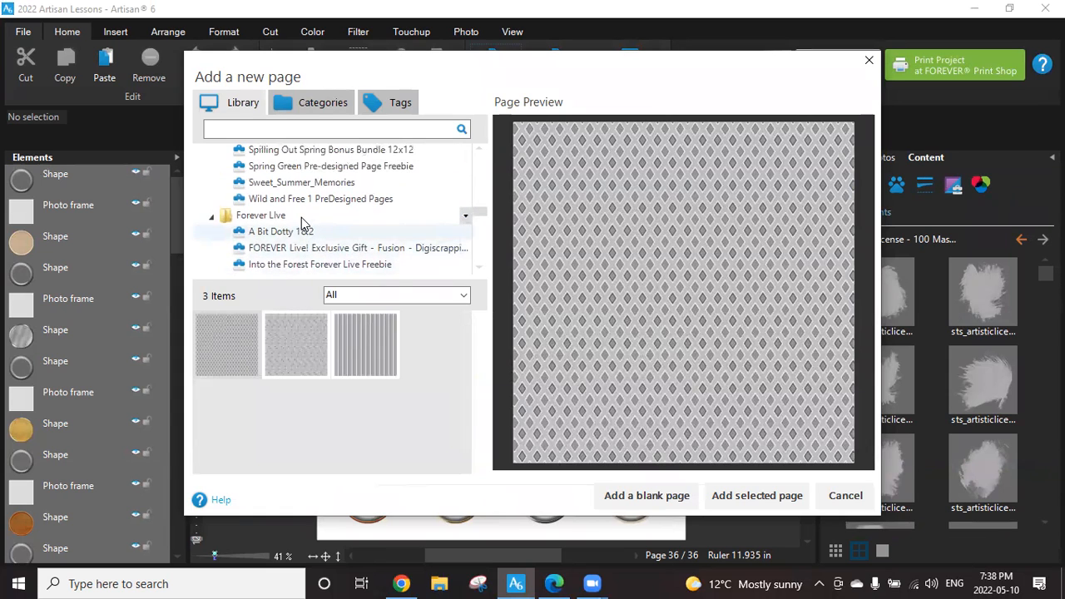
scroll(303, 223, up, 1)
scroll(304, 230, up, 5)
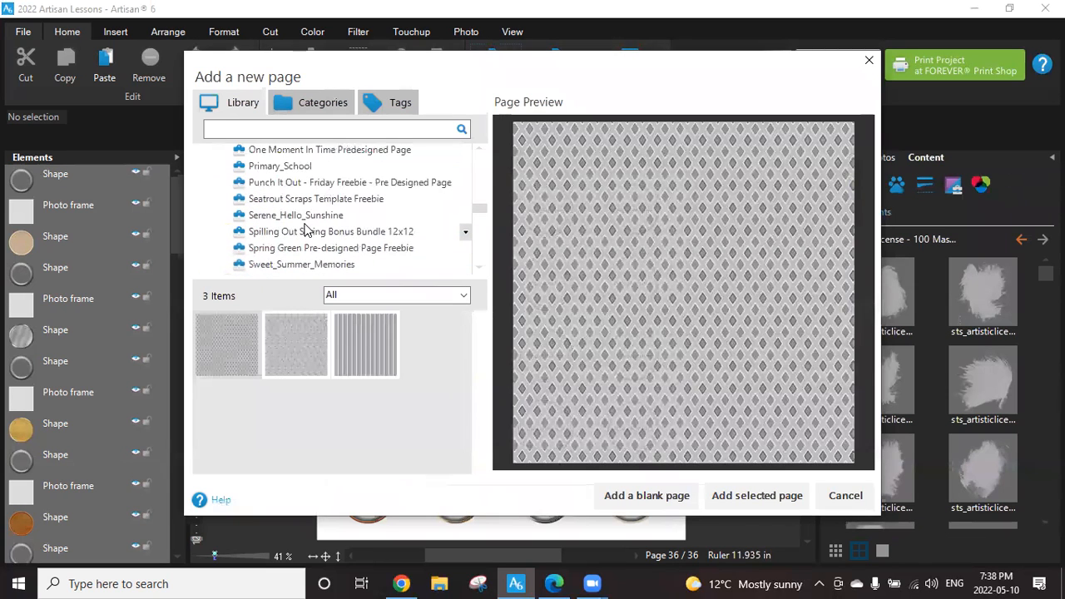
scroll(305, 231, up, 1)
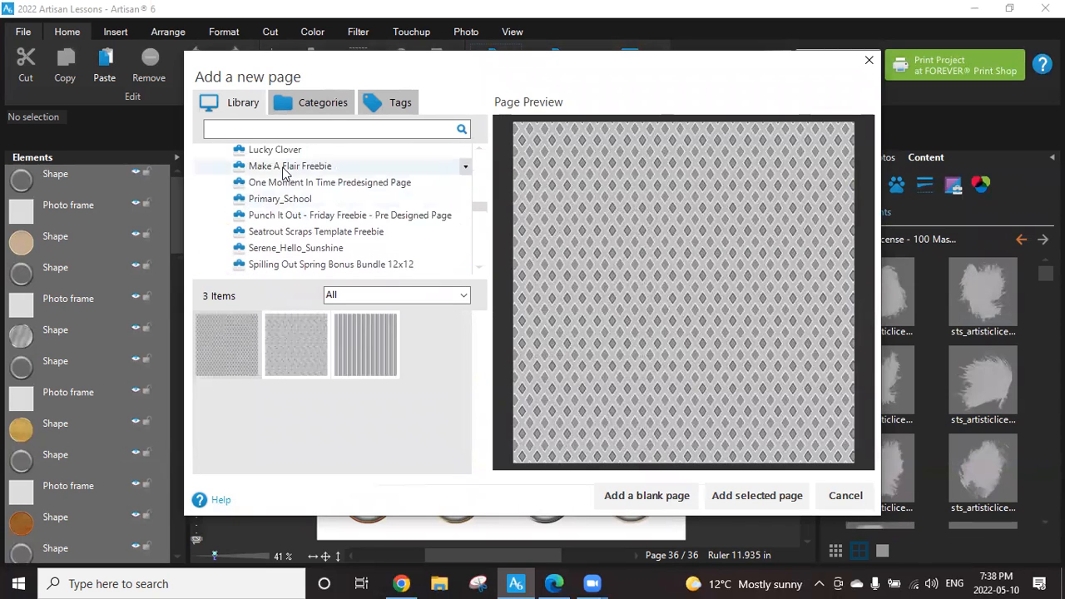
scroll(289, 169, up, 2)
scroll(330, 230, up, 12)
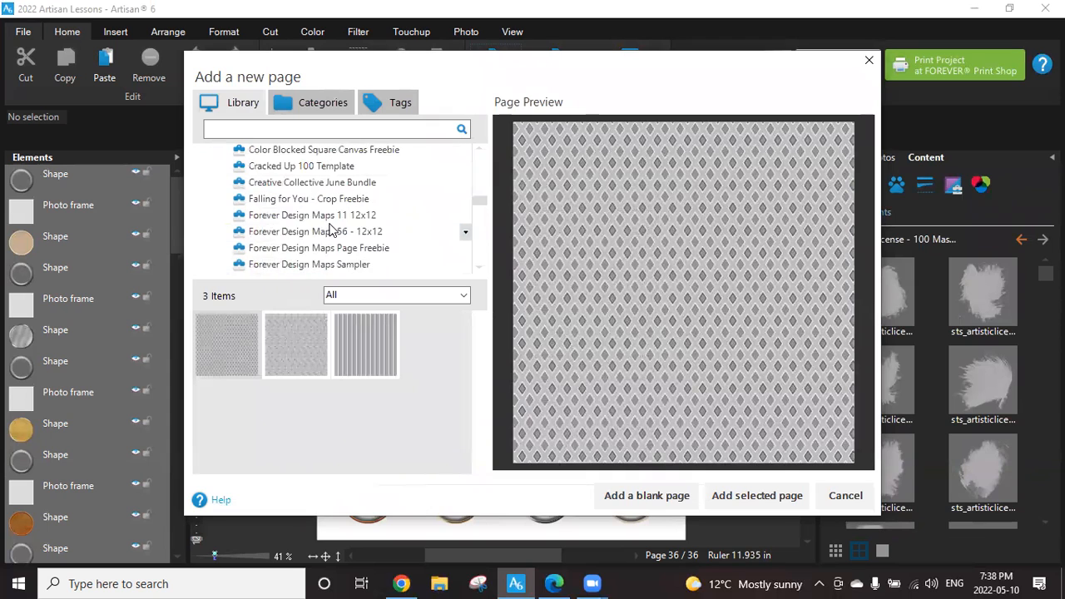
scroll(329, 224, down, 7)
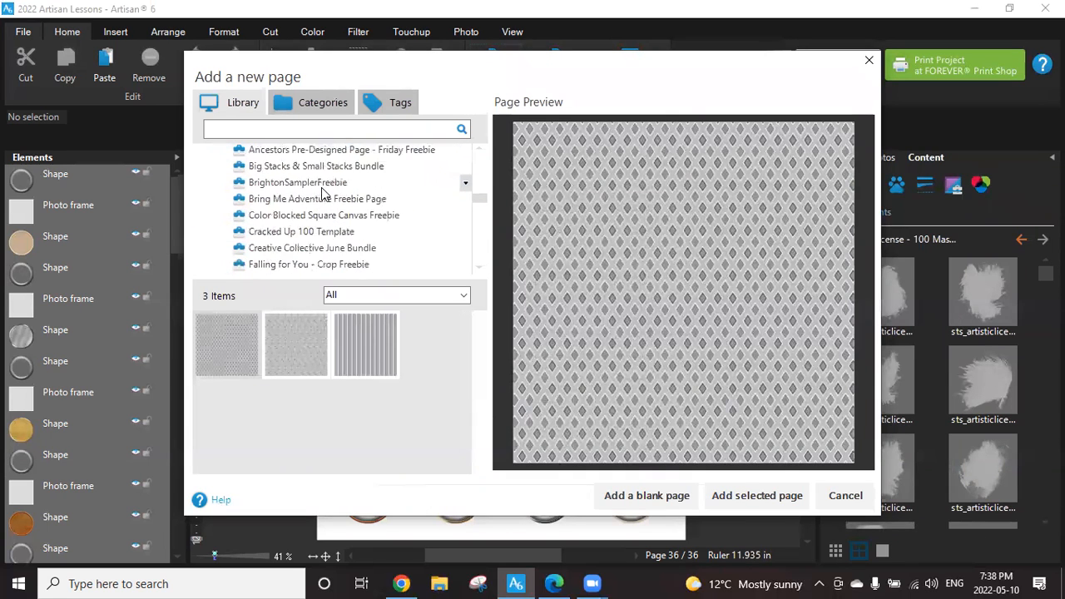
scroll(322, 221, down, 2)
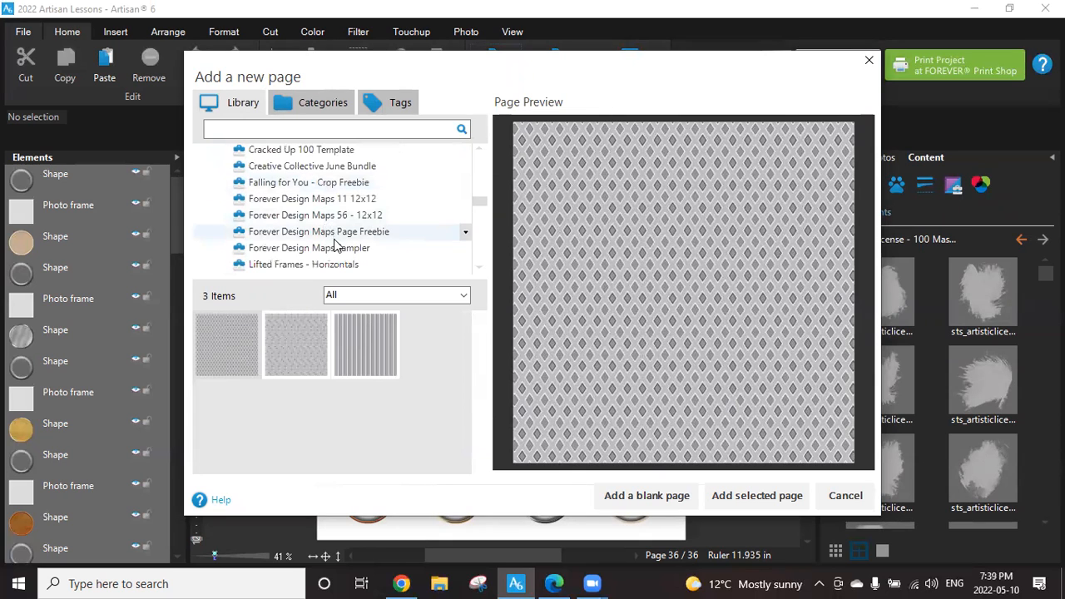
scroll(337, 245, down, 3)
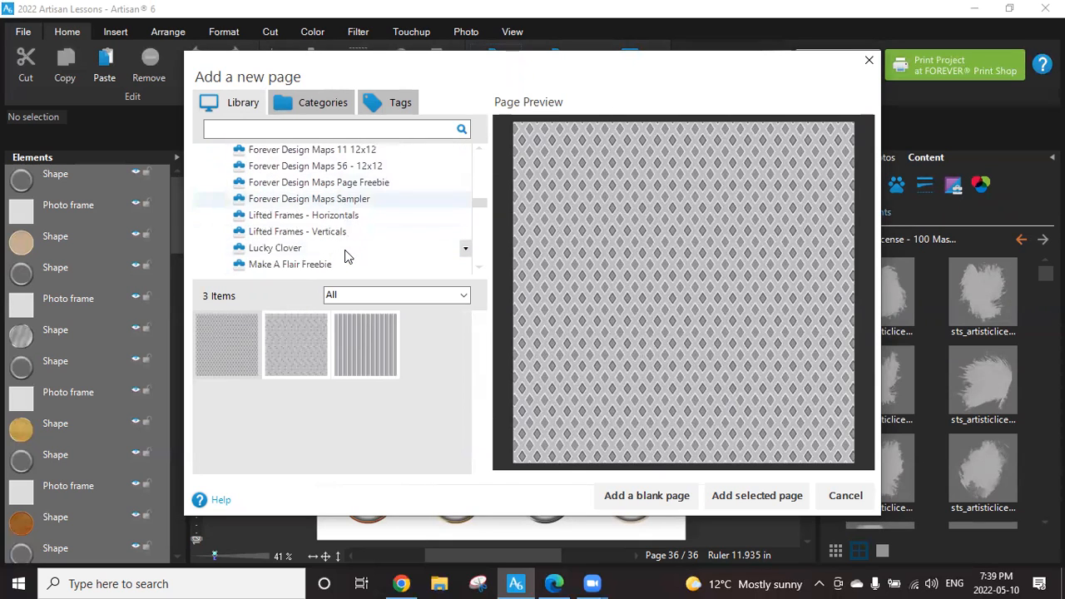
click(315, 263)
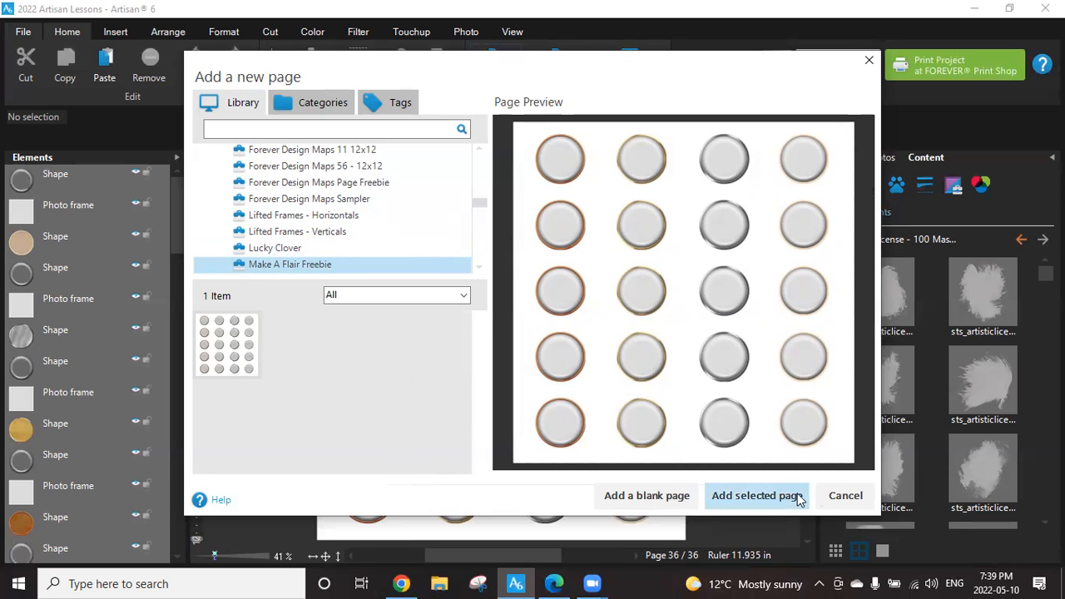
click(823, 494)
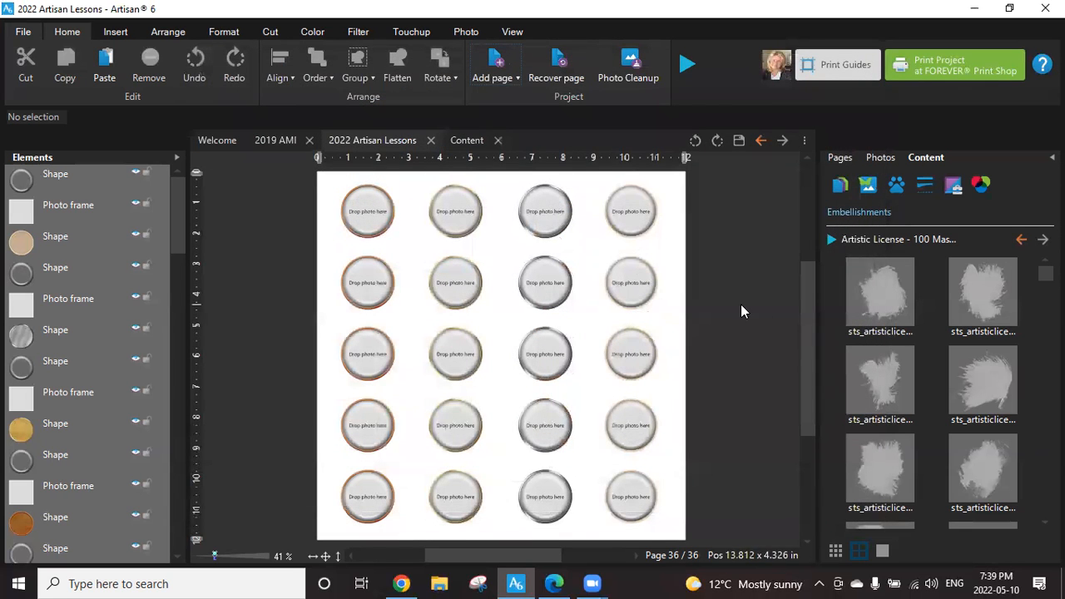
Fill the third flair button in the top row with the hibiscus photo IMG_4370 from the project's photos.
click(874, 156)
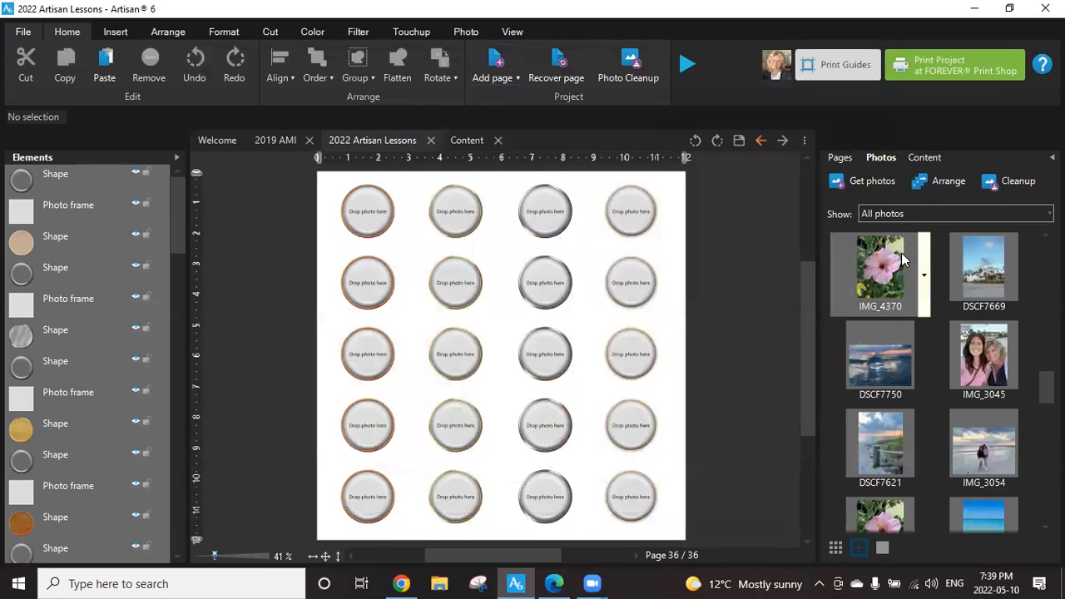
mouse_move(883, 264)
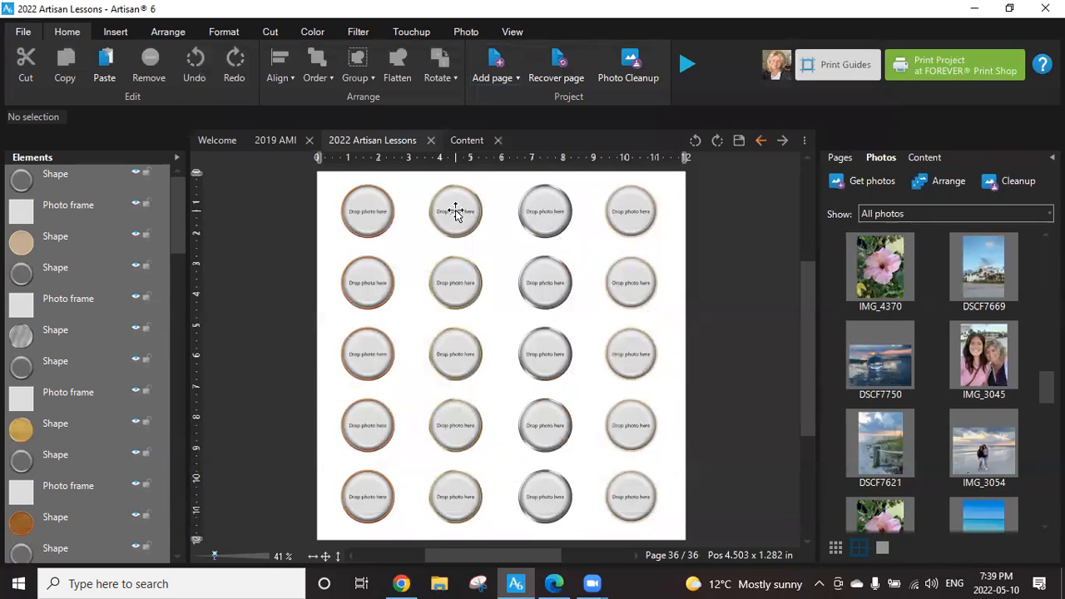
click(539, 214)
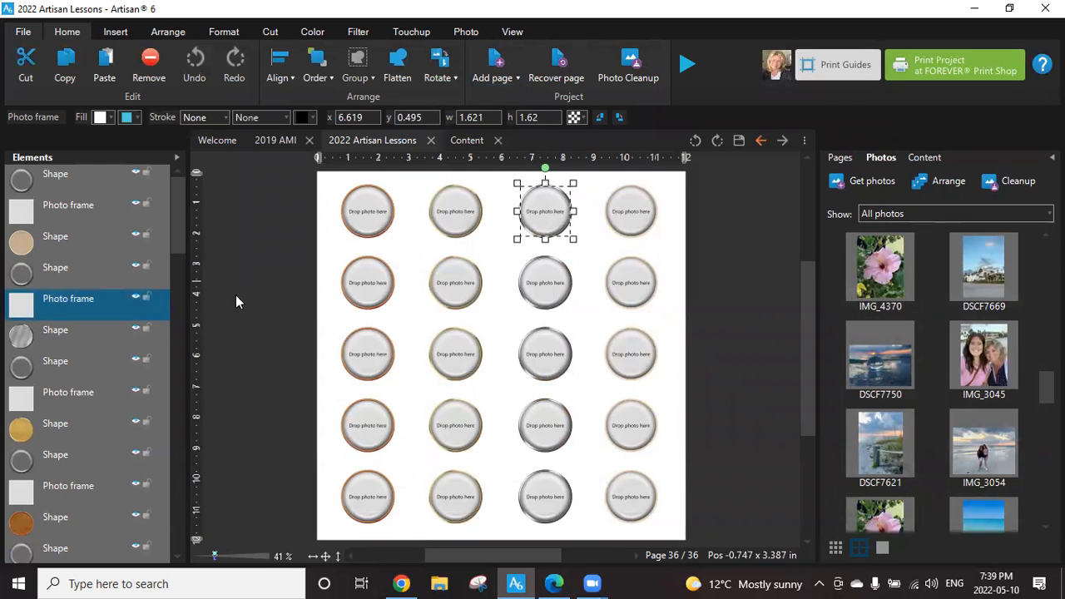
drag(882, 275, 570, 238)
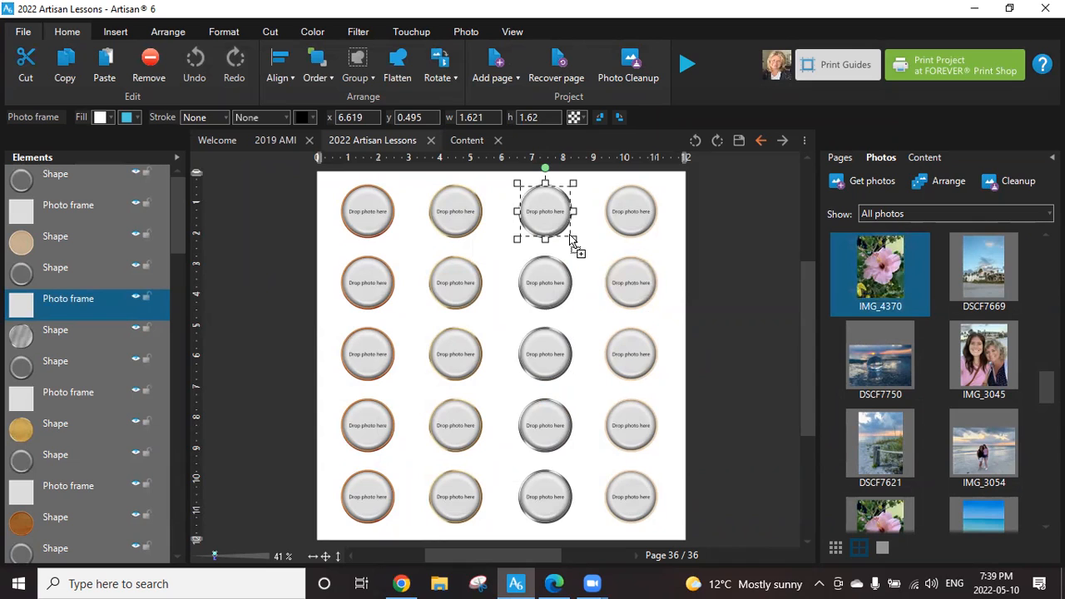
drag(533, 197, 533, 197)
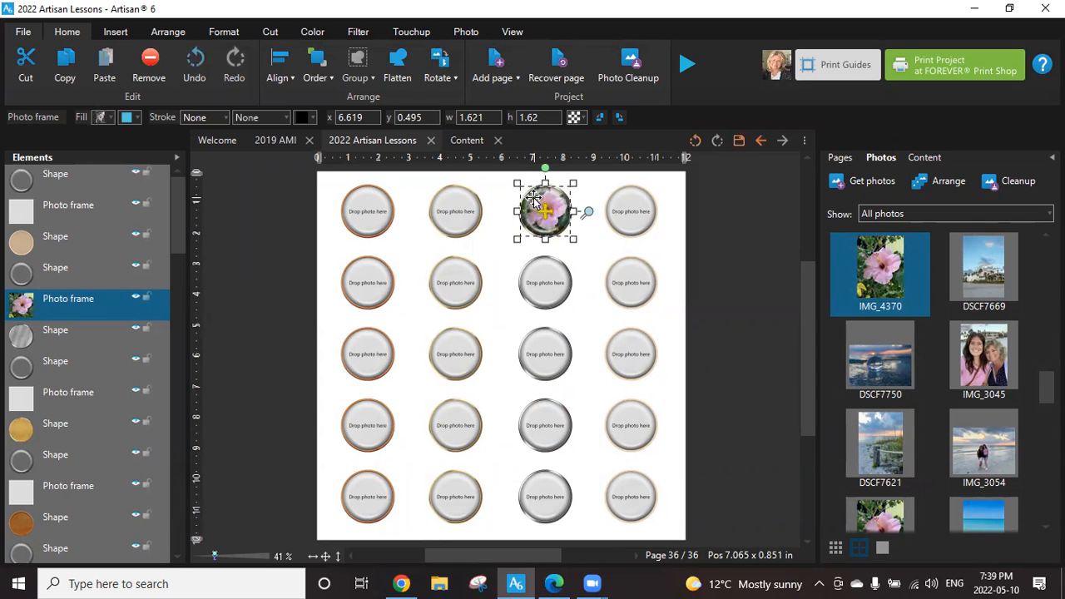
click(605, 244)
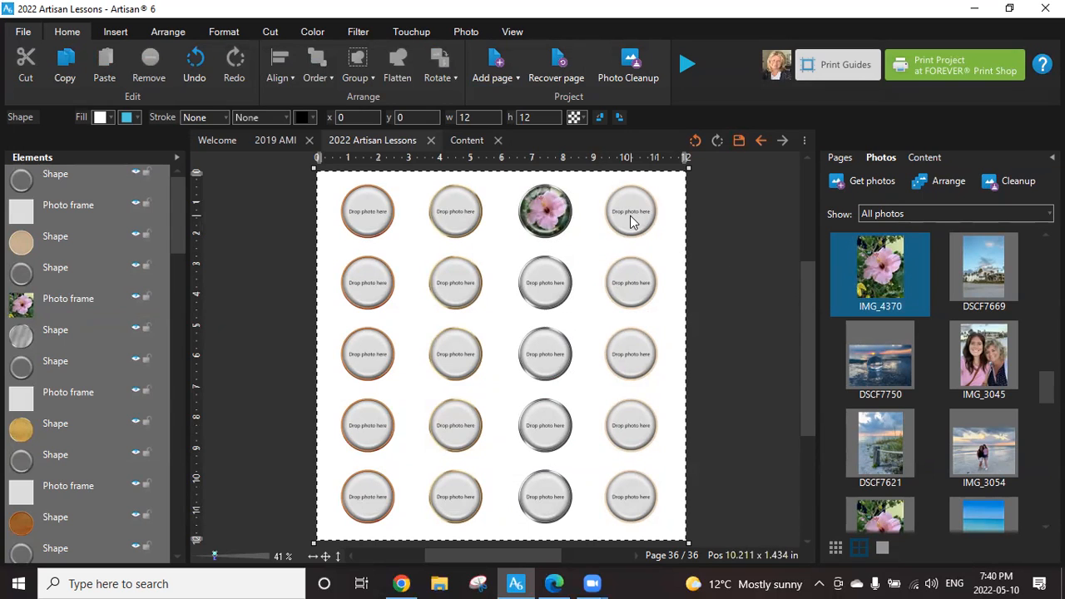
click(62, 303)
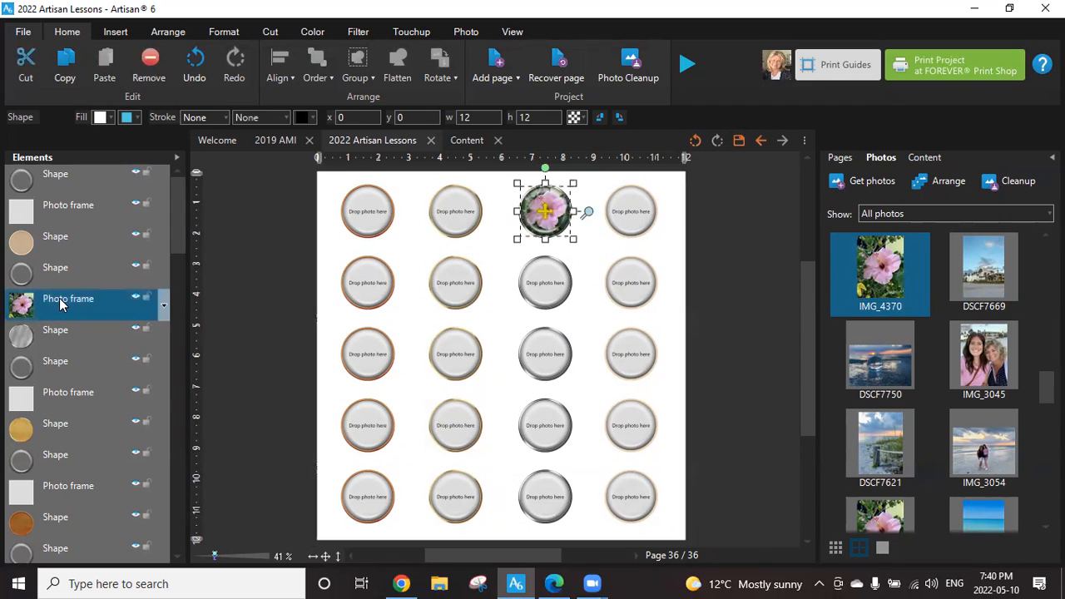
ctrl+click(61, 324)
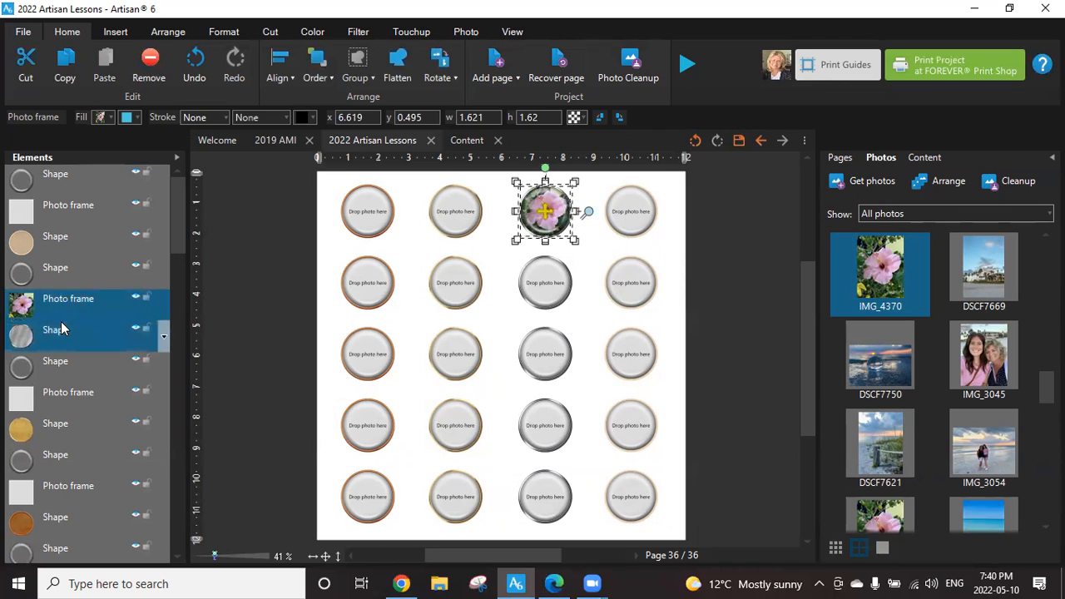
ctrl+click(59, 360)
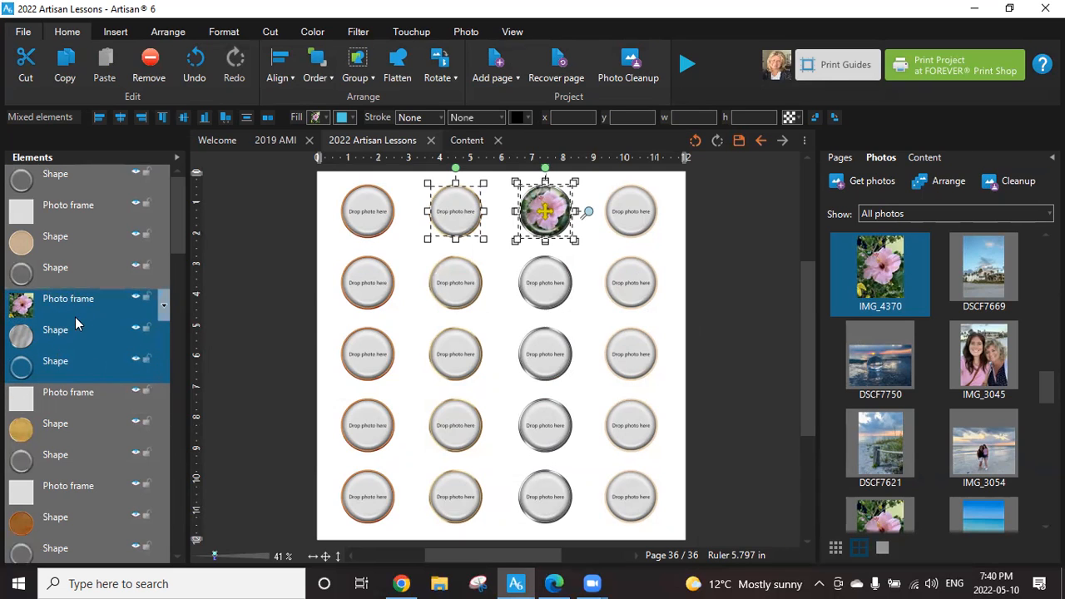
ctrl+click(463, 216)
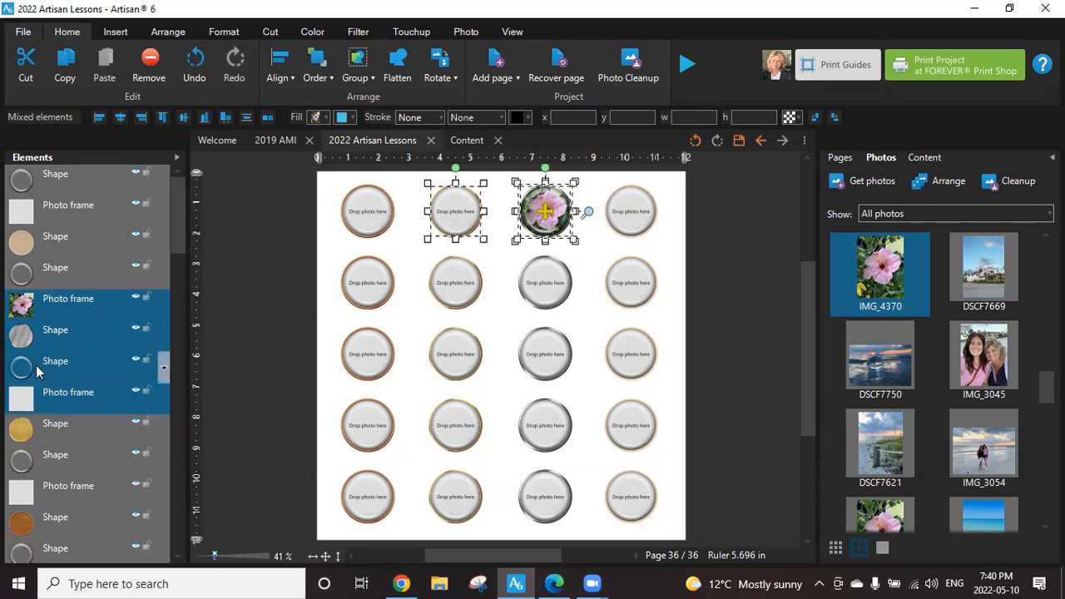
ctrl+click(60, 399)
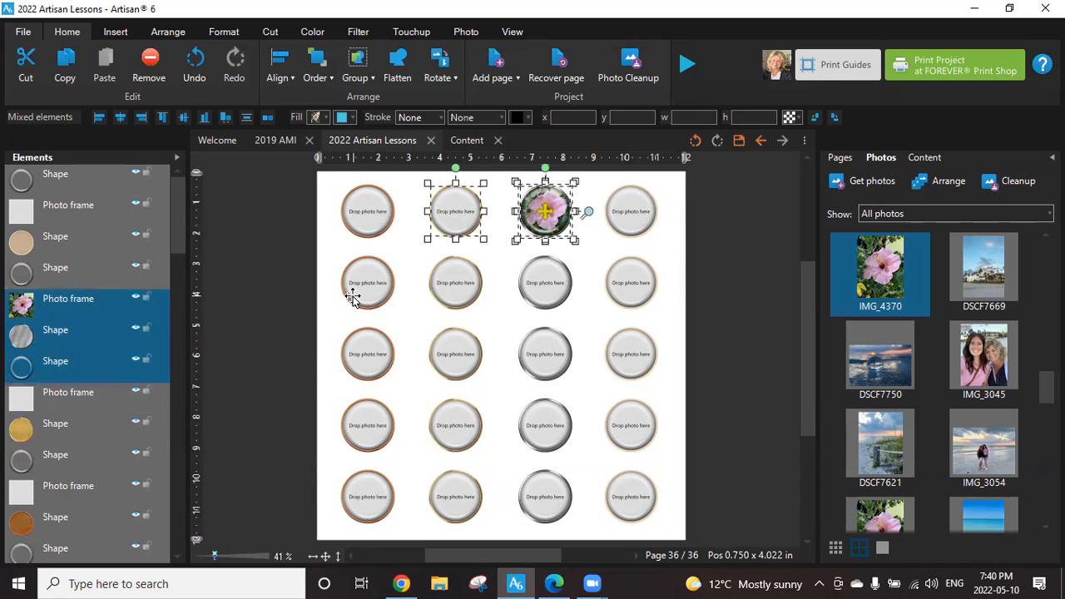
click(292, 265)
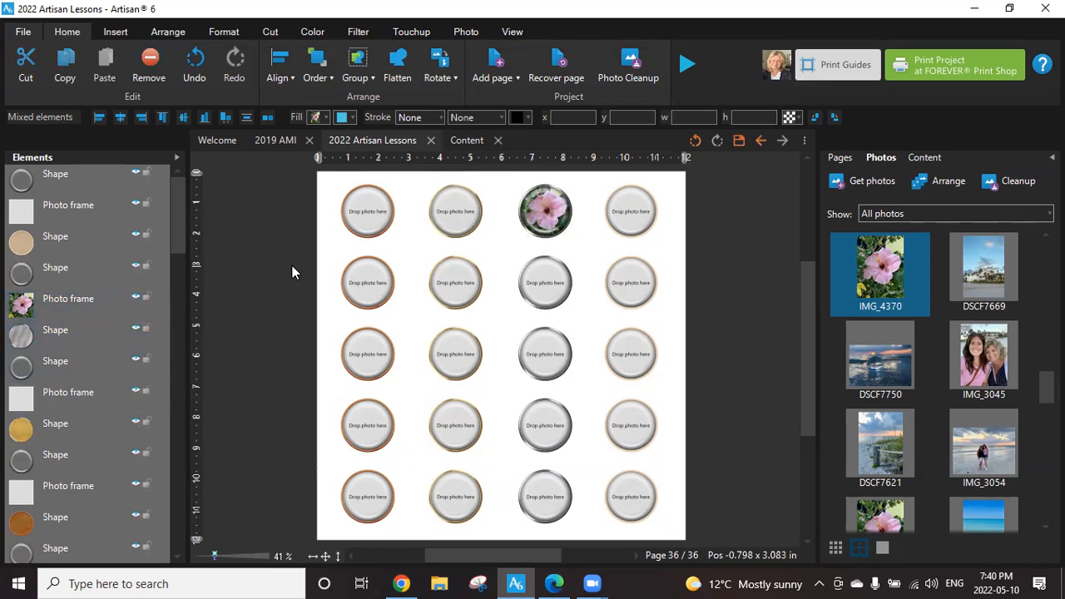
Select the hibiscus button's ring shape, photo frame and silver backing shape, and group the three elements.
click(551, 198)
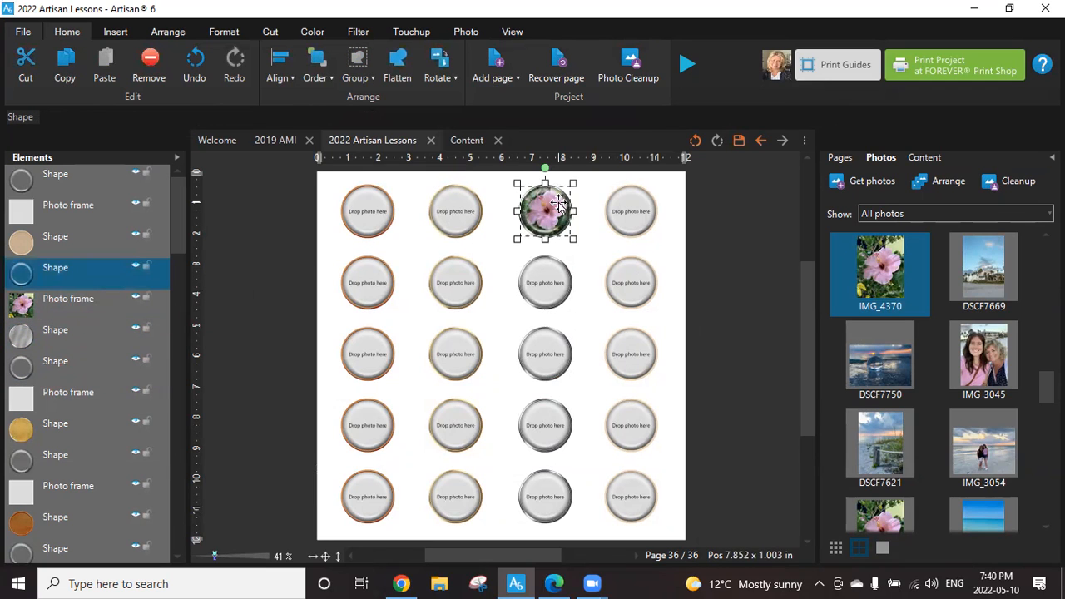
ctrl+click(66, 300)
ctrl+click(60, 332)
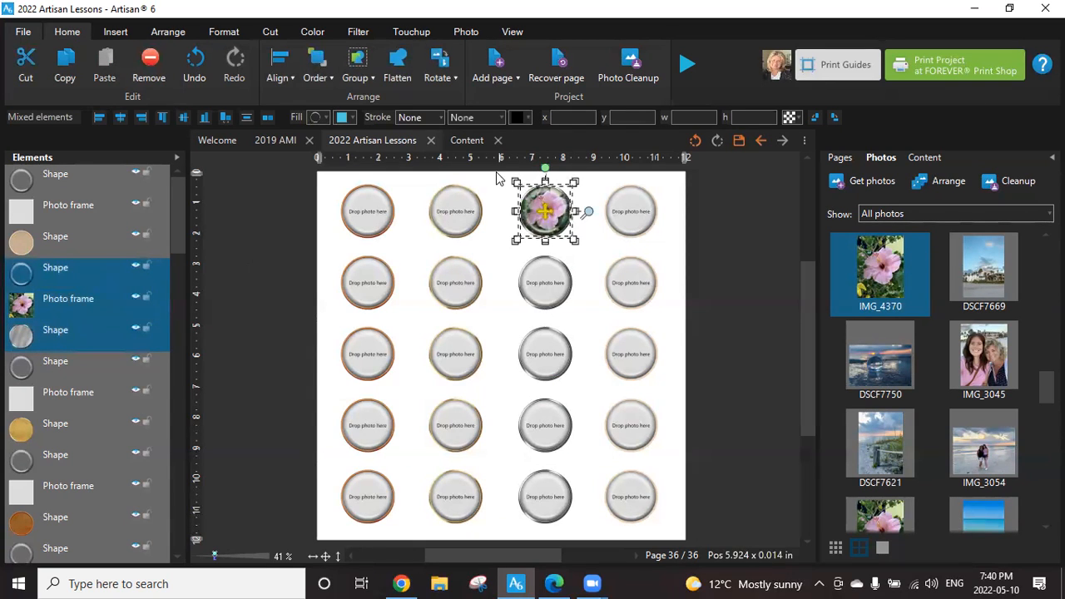
click(495, 198)
drag(485, 175, 596, 247)
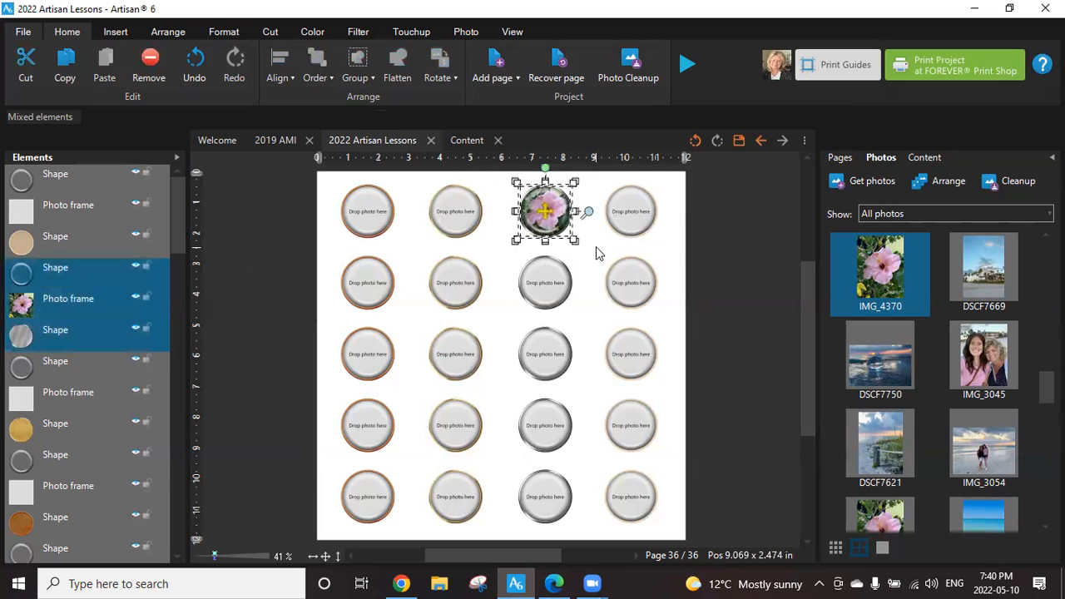
right_click(553, 212)
mouse_move(632, 384)
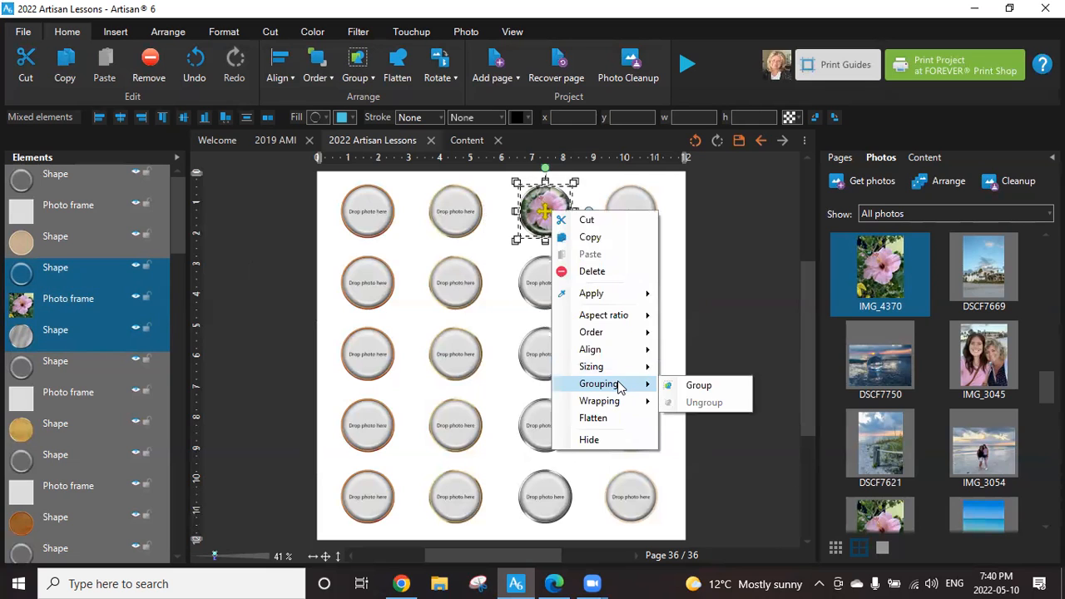
click(697, 384)
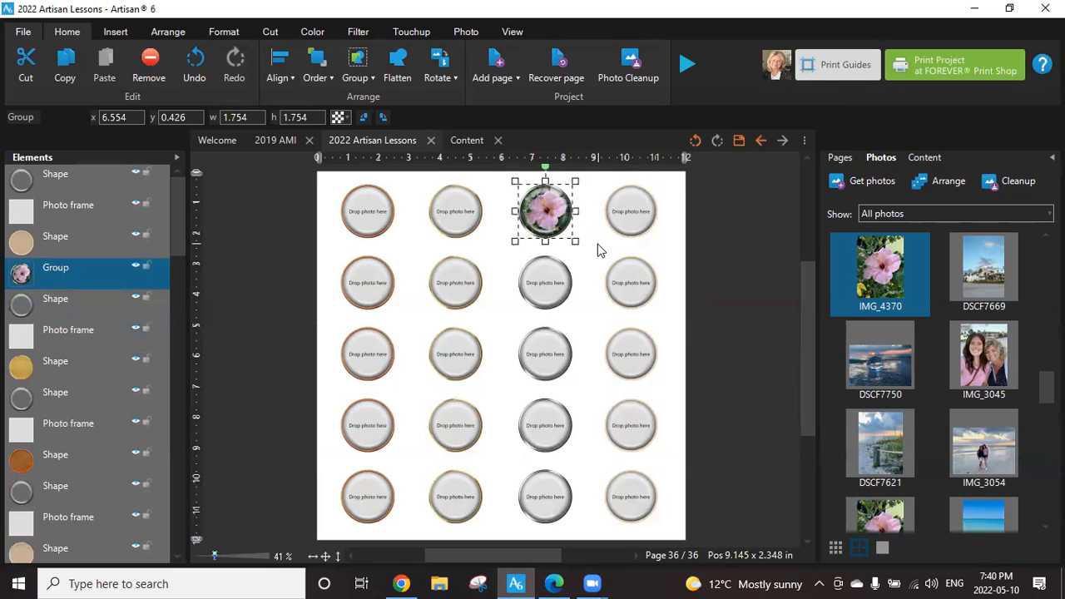
Copy the grouped hibiscus button and open page 30, the Bougainvillea layout, saving the current page's changes.
right_click(548, 221)
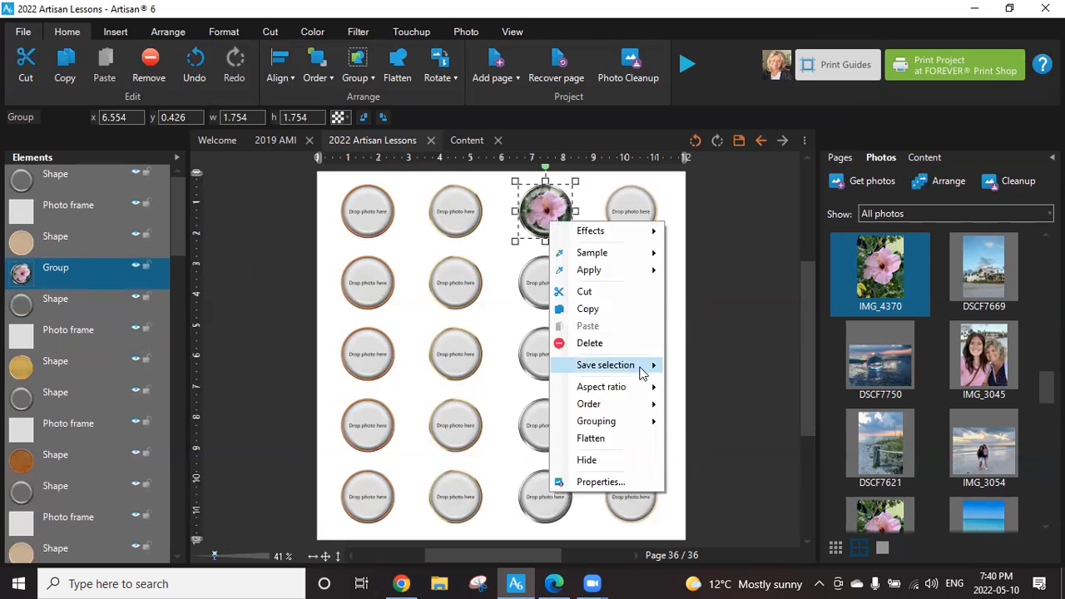
click(593, 310)
click(839, 157)
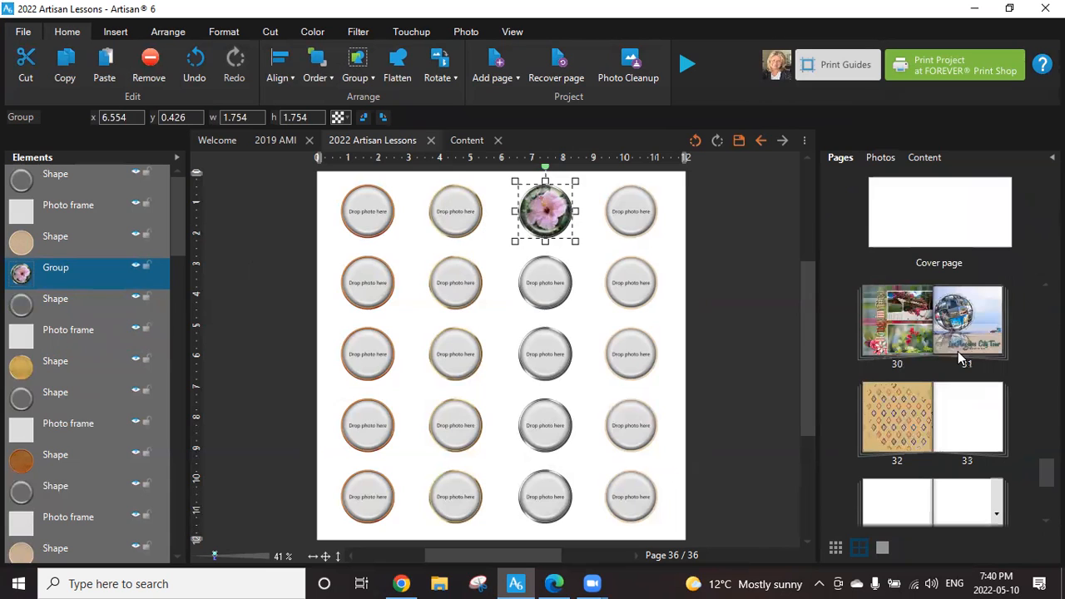
click(890, 336)
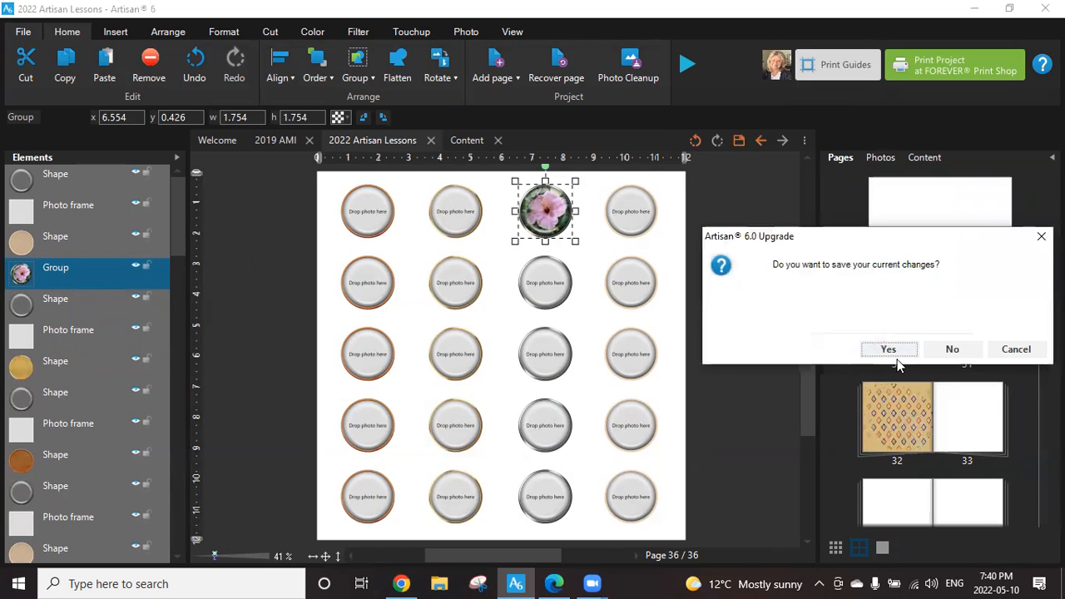
click(899, 350)
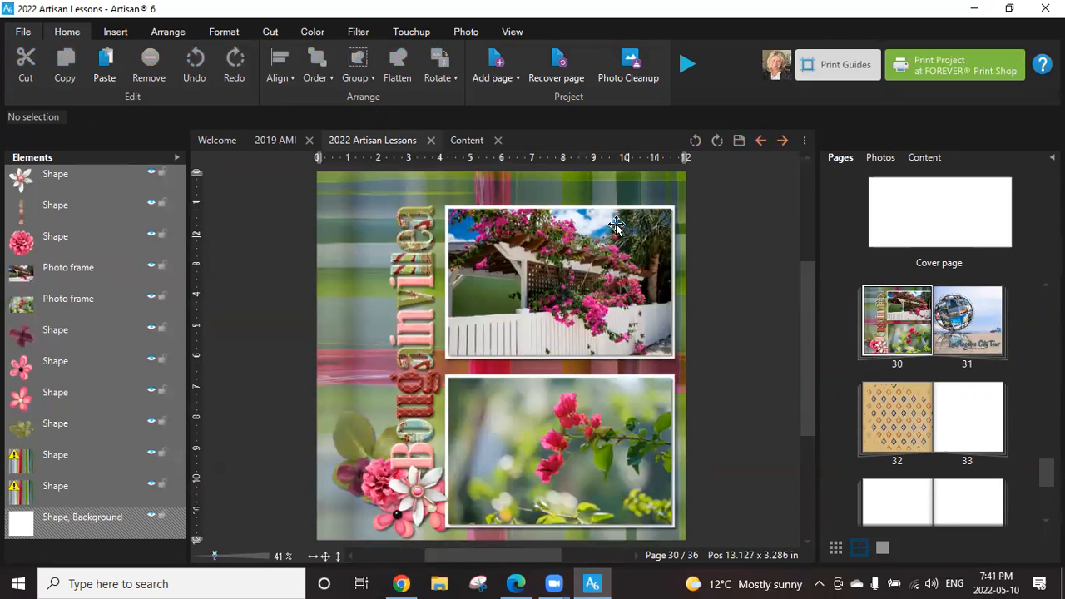
Paste the button onto the Bougainvillea page, shrink it to about 1.37 in wide, and place it between the two photos.
right_click(586, 189)
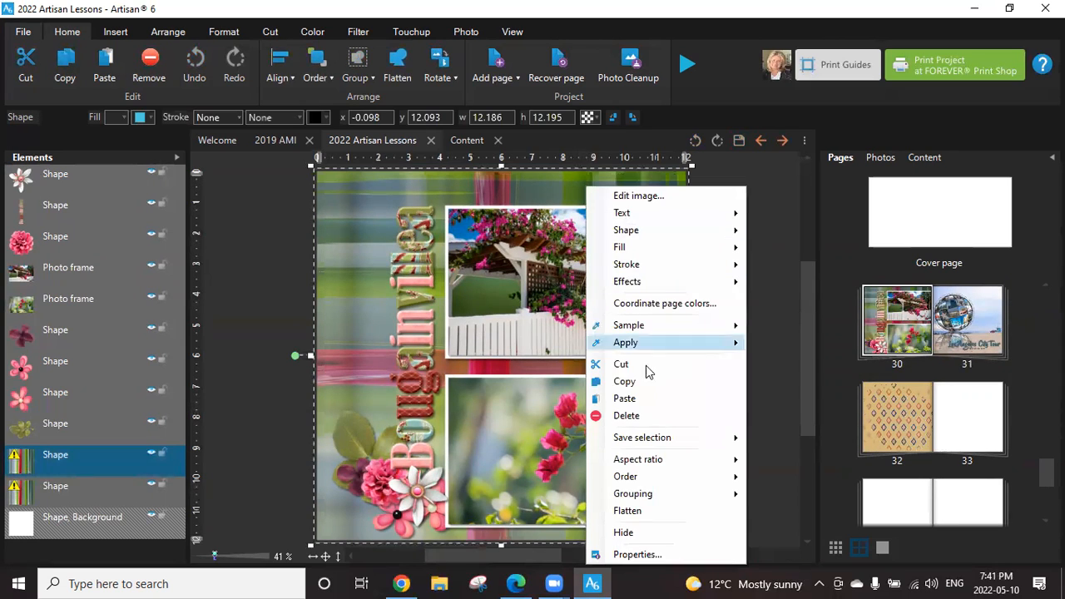
click(652, 402)
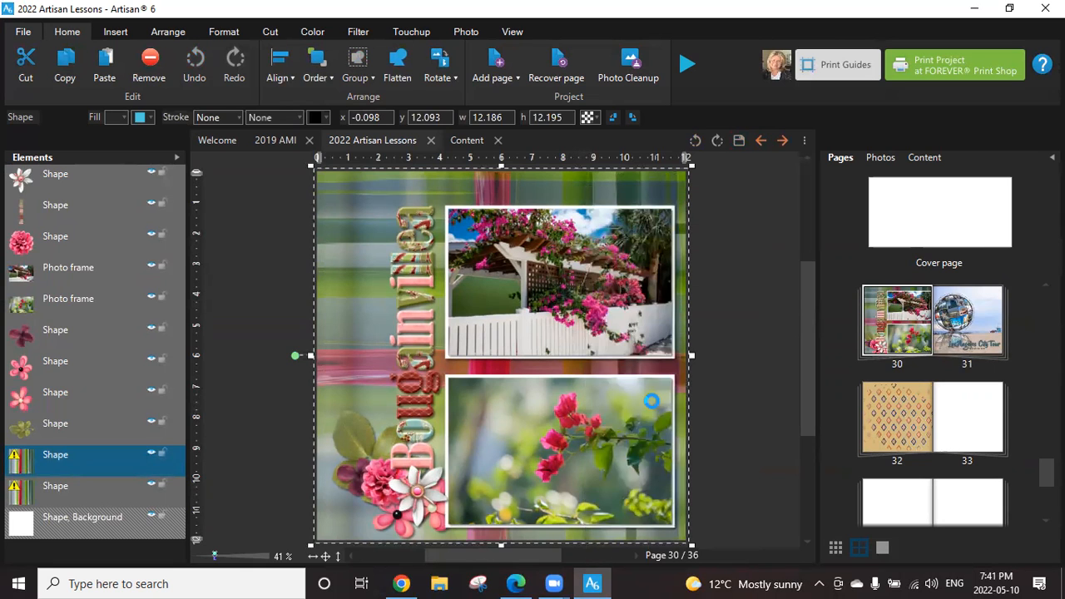
drag(506, 364, 467, 223)
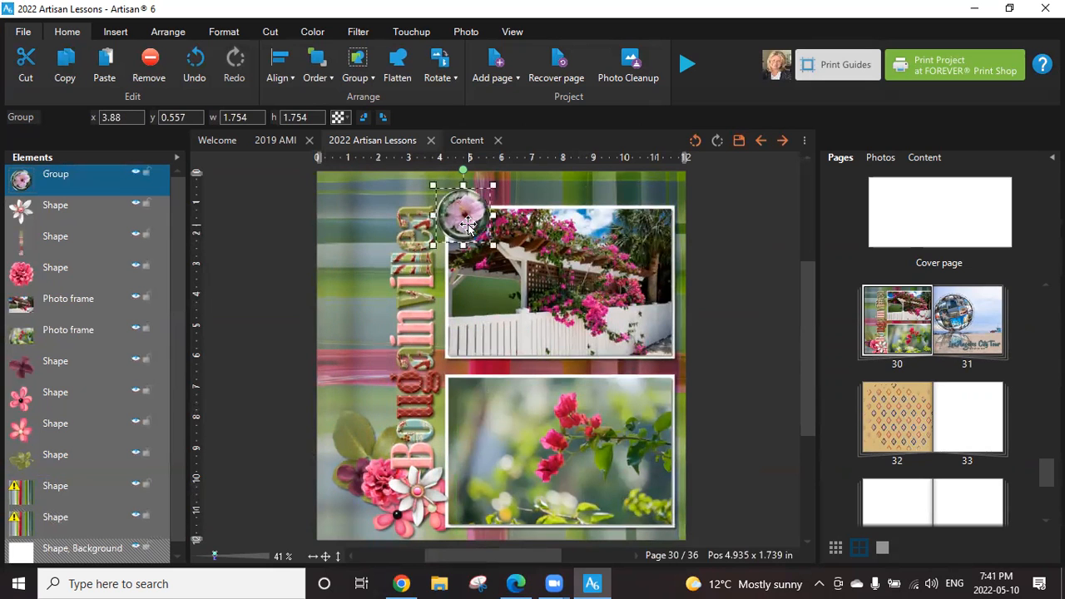
drag(494, 184, 560, 372)
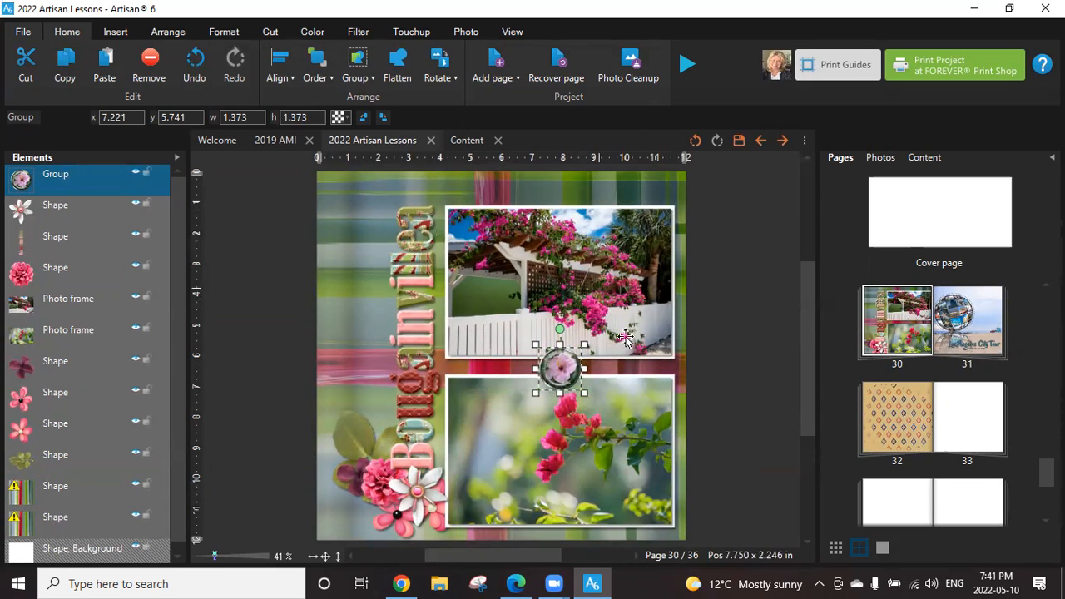
Ungroup the pasted flair button into its separate elements and deselect them.
right_click(557, 370)
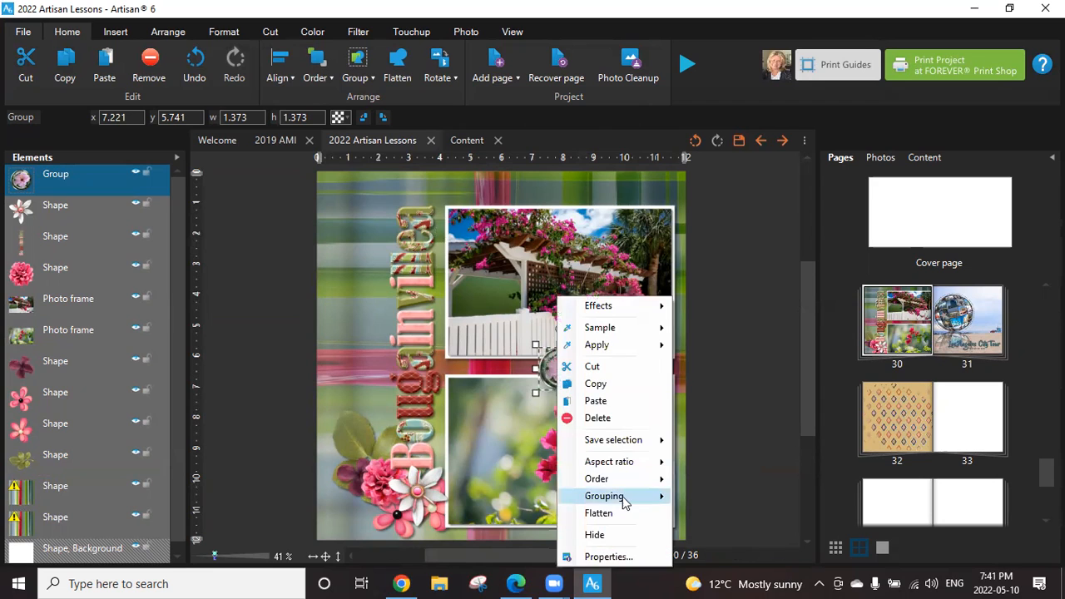
mouse_move(623, 498)
click(729, 515)
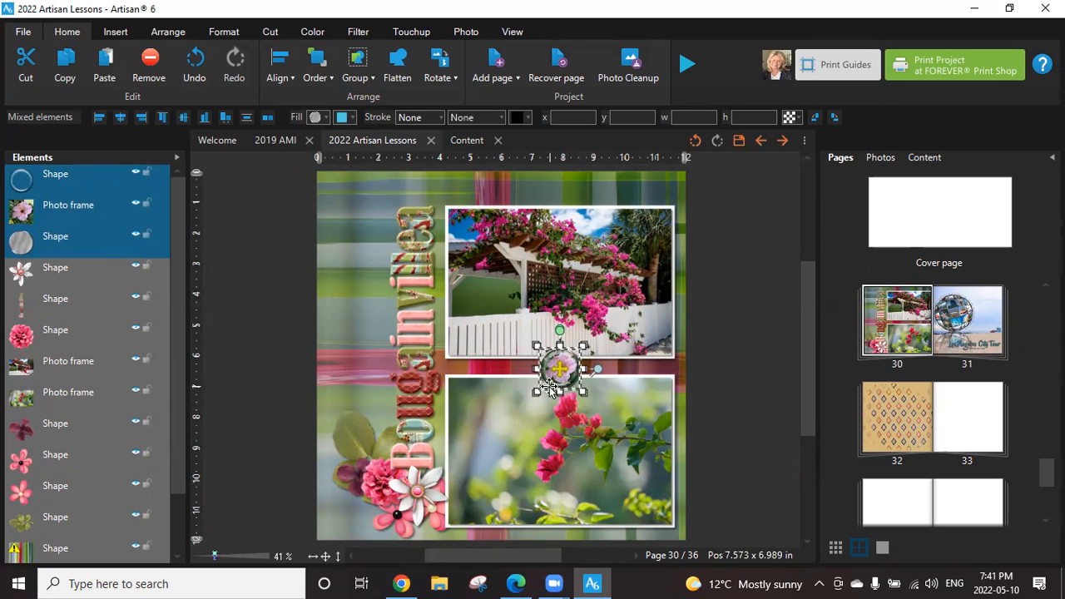
click(647, 368)
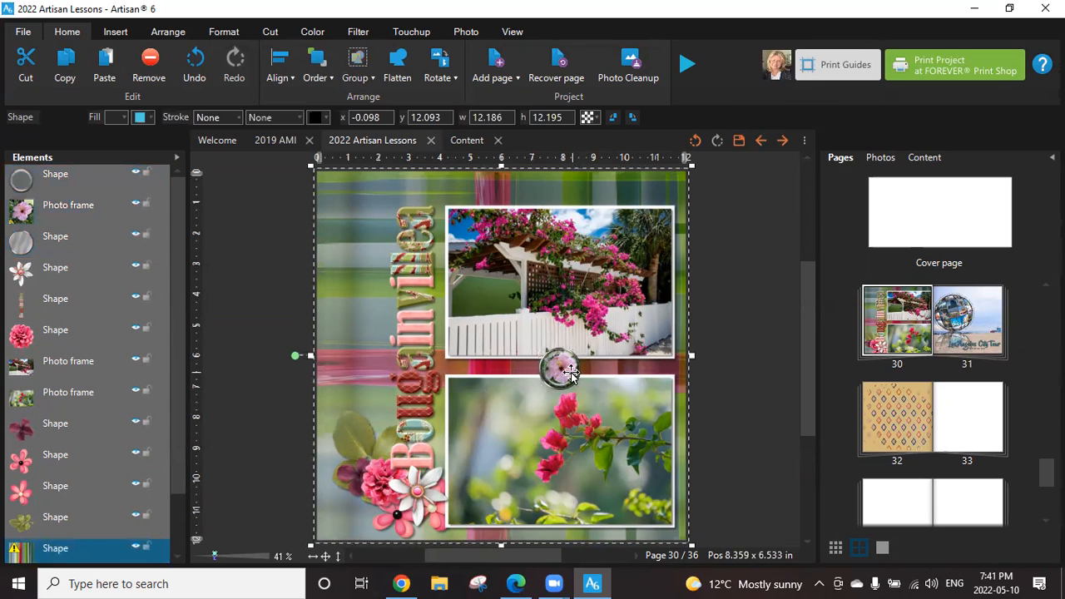
Replace the hibiscus picture in the button's photo frame with the bougainvillea pergola photo DSCF7993.
click(50, 209)
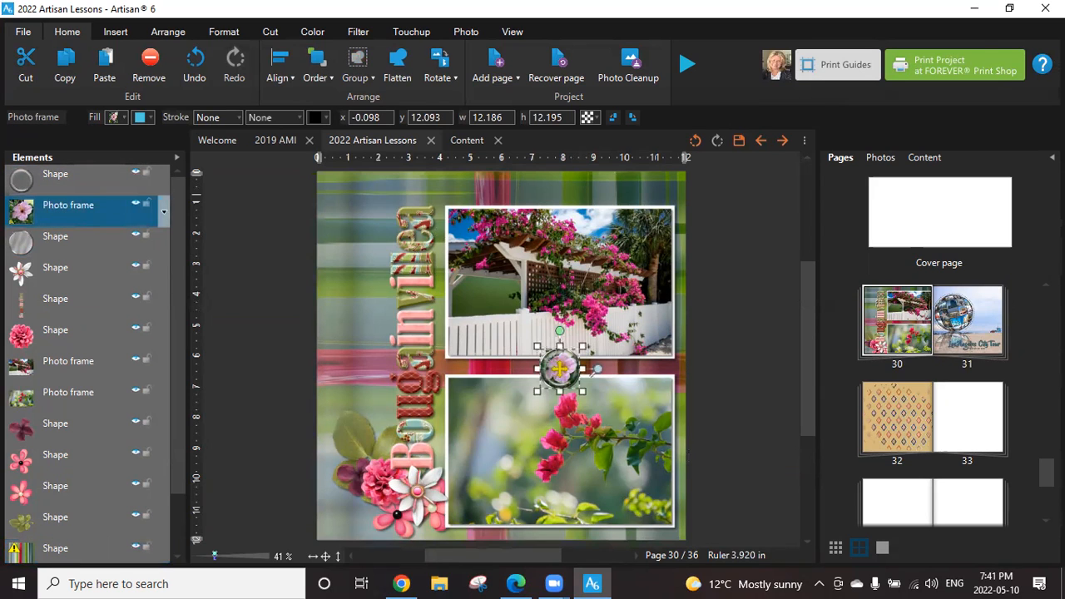
click(880, 157)
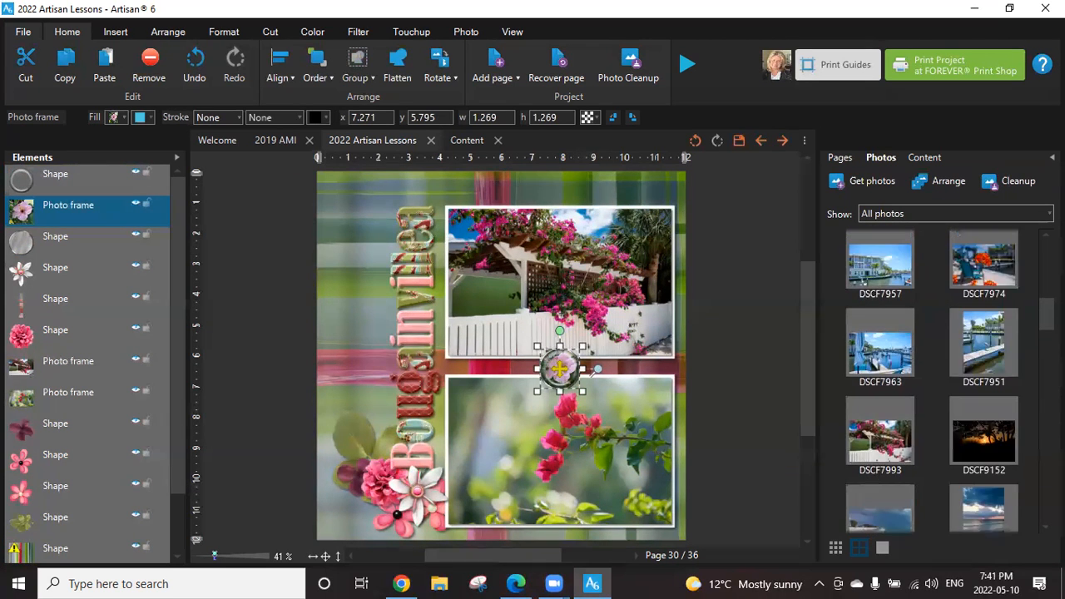
scroll(884, 438, down, 1)
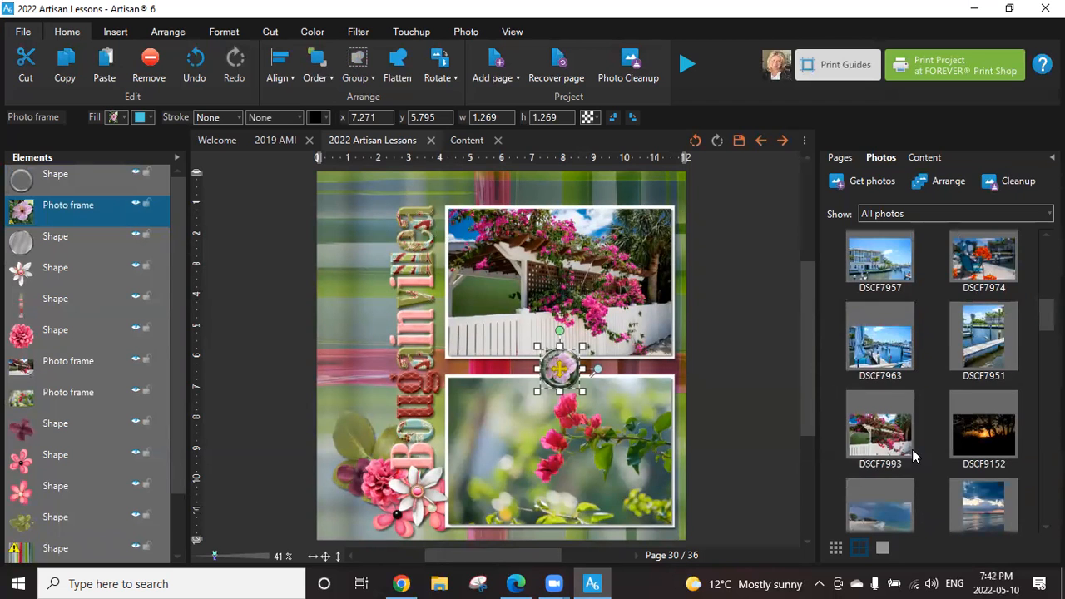
drag(895, 428, 562, 371)
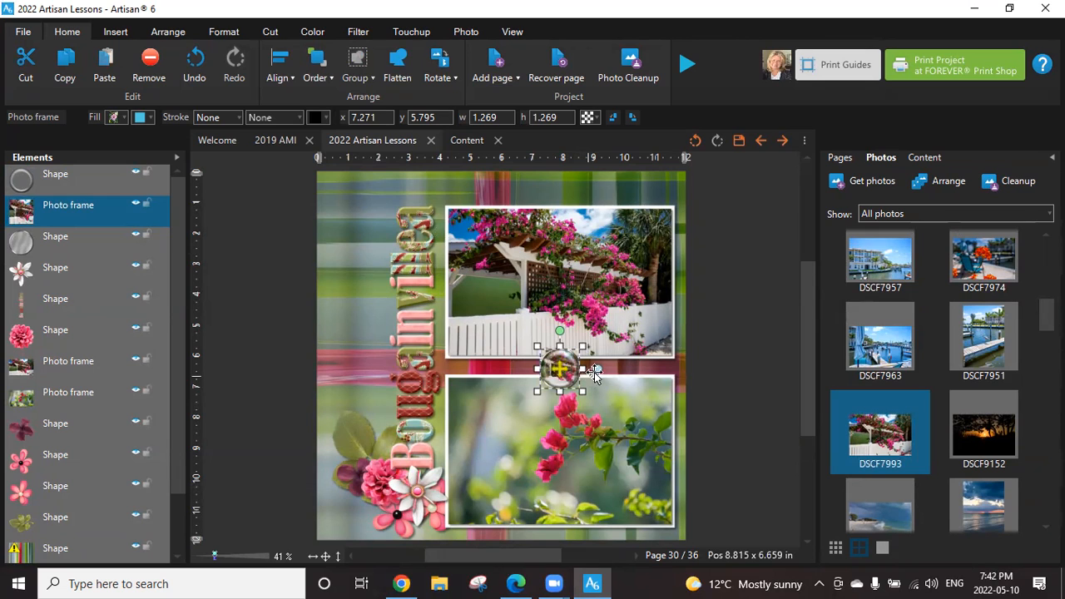
click(632, 366)
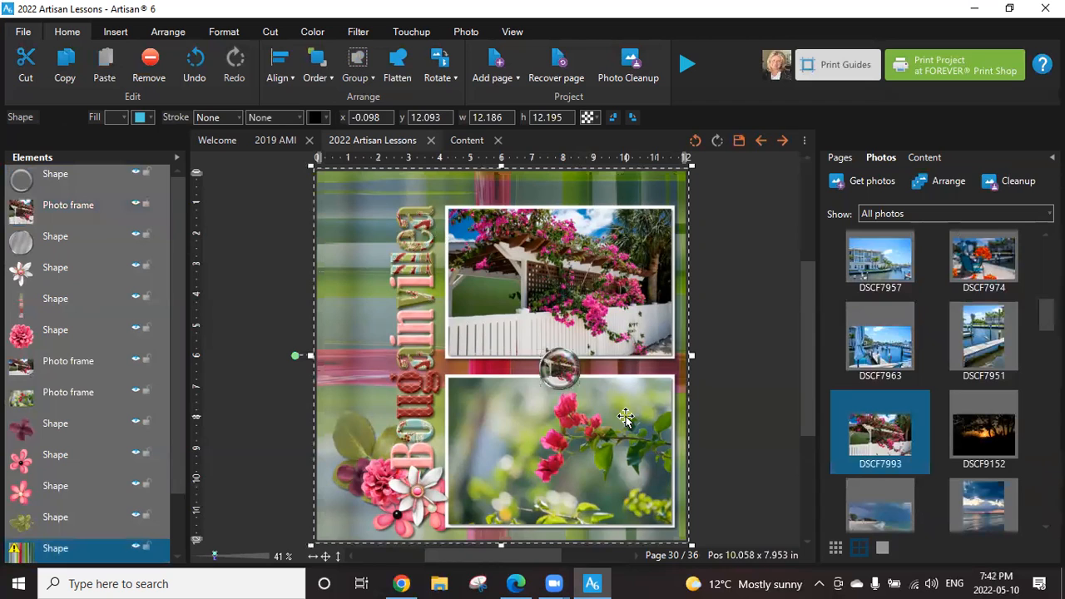
Enlarge and shift the photo inside the button's frame so the pink bougainvillea blossoms fill it.
click(560, 371)
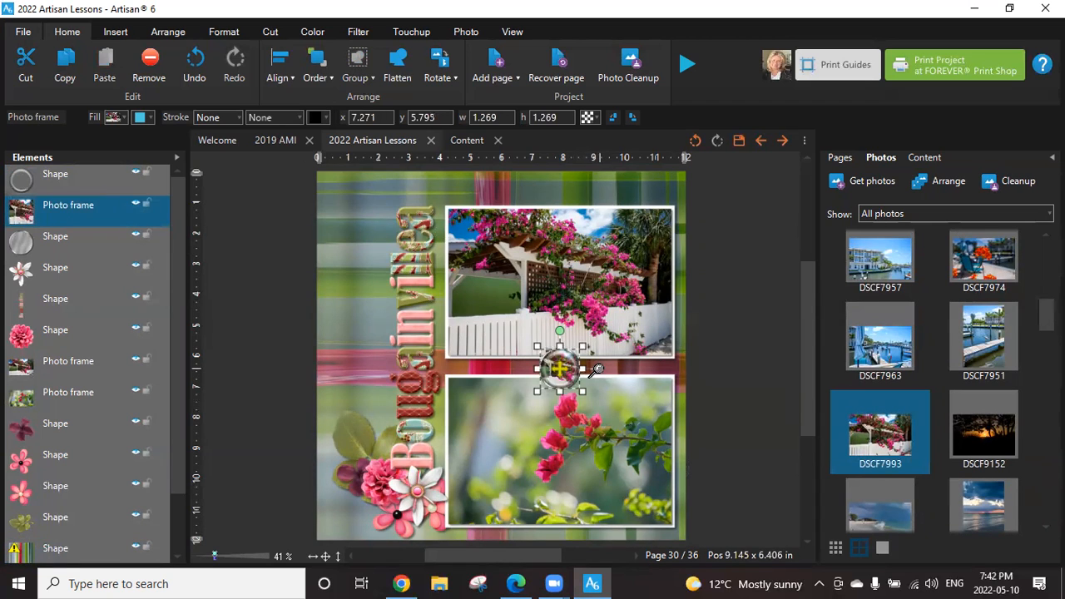
drag(597, 370, 544, 356)
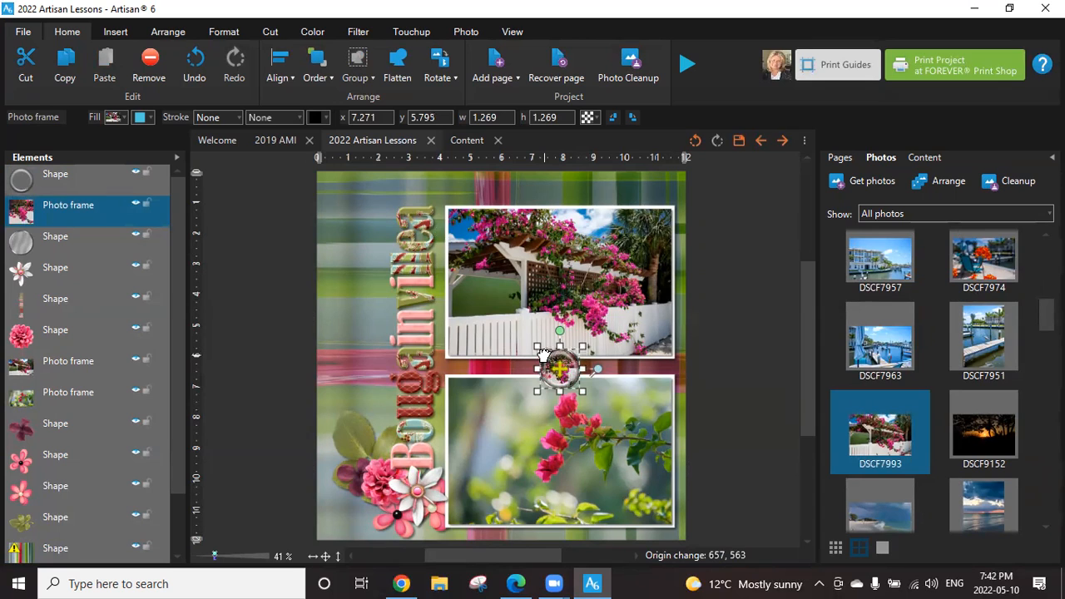
click(671, 361)
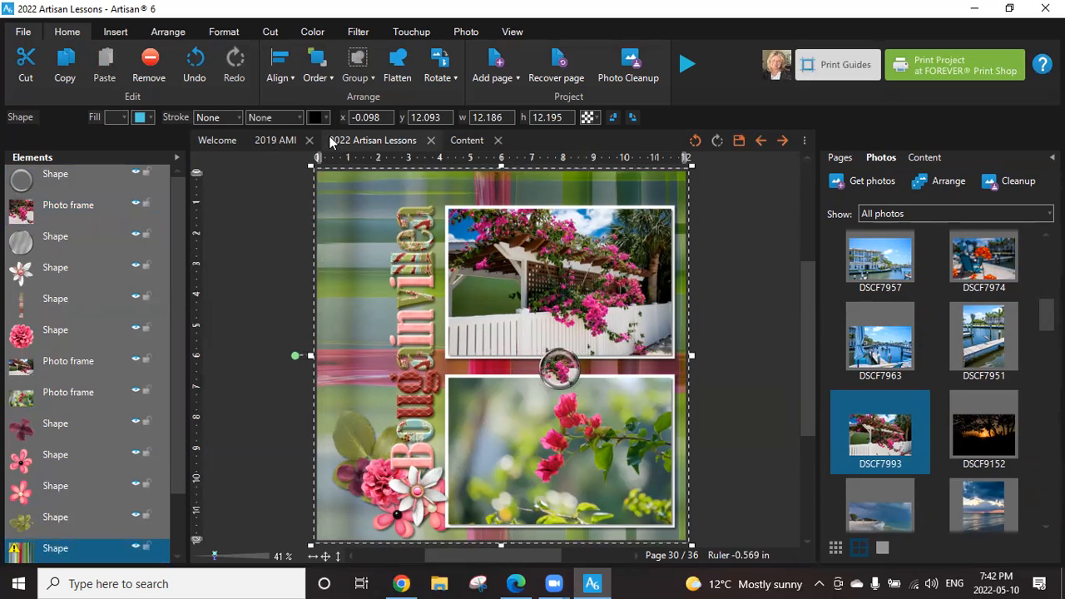
Examine how the flair buttons are used between the photos on page 54 of the 2019 AMI project.
click(281, 140)
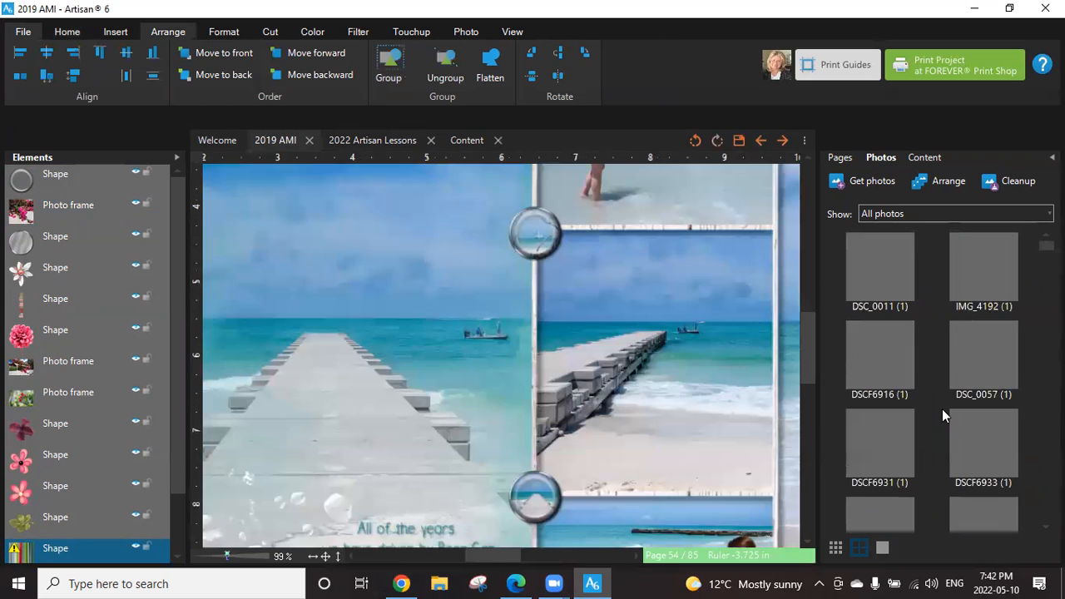
scroll(466, 341, down, 2)
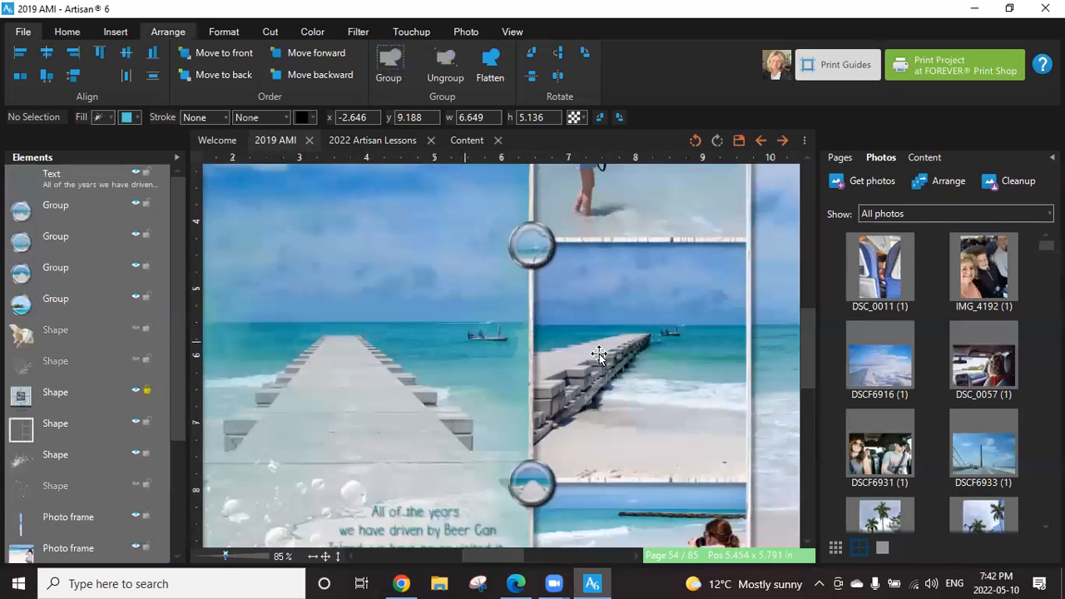
scroll(641, 362, down, 2)
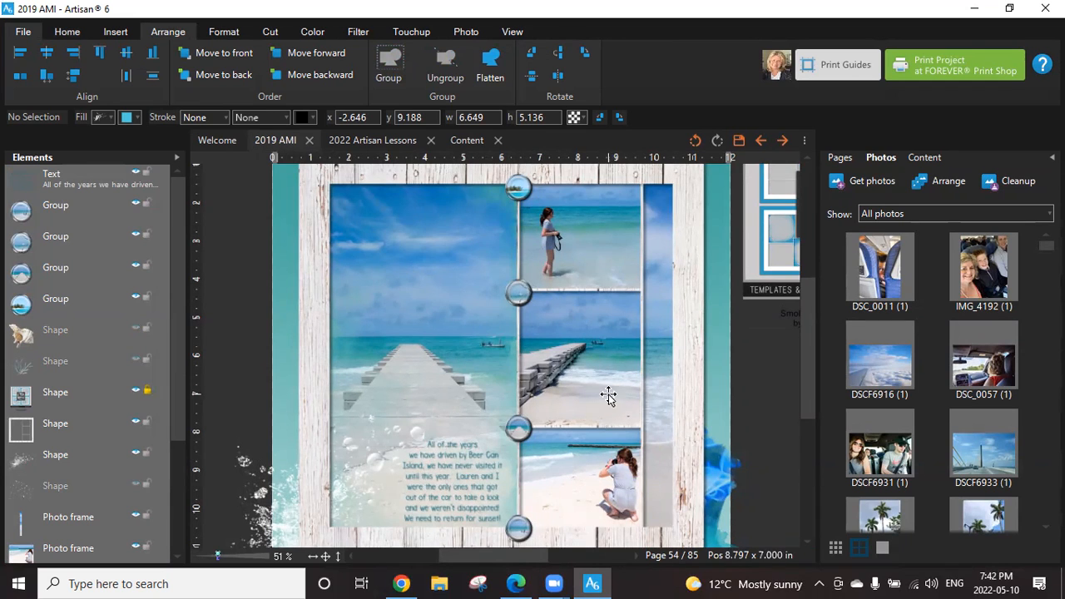
scroll(608, 395, up, 5)
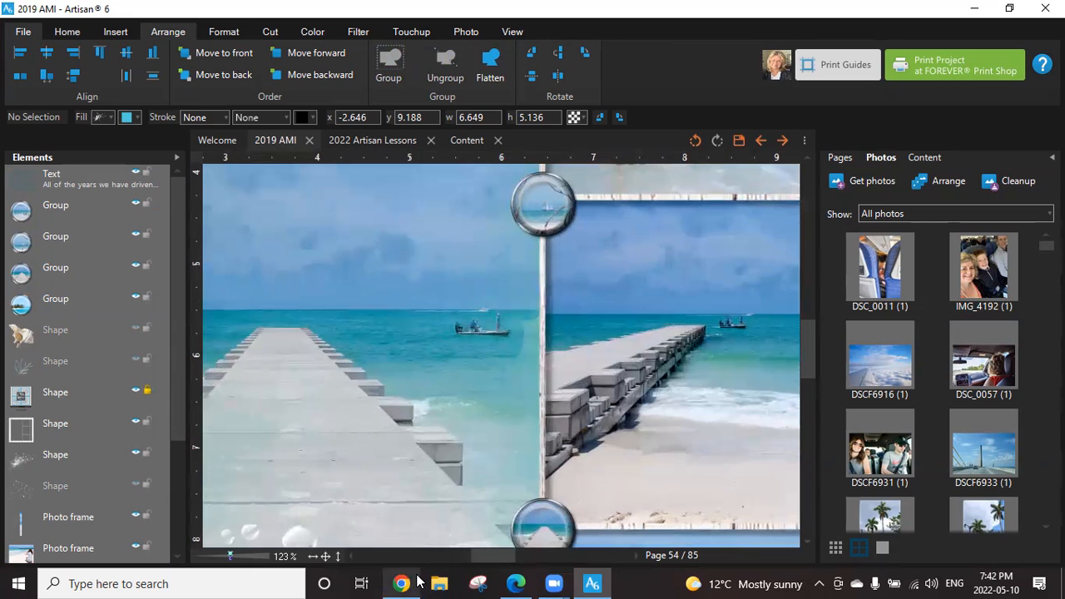
click(840, 158)
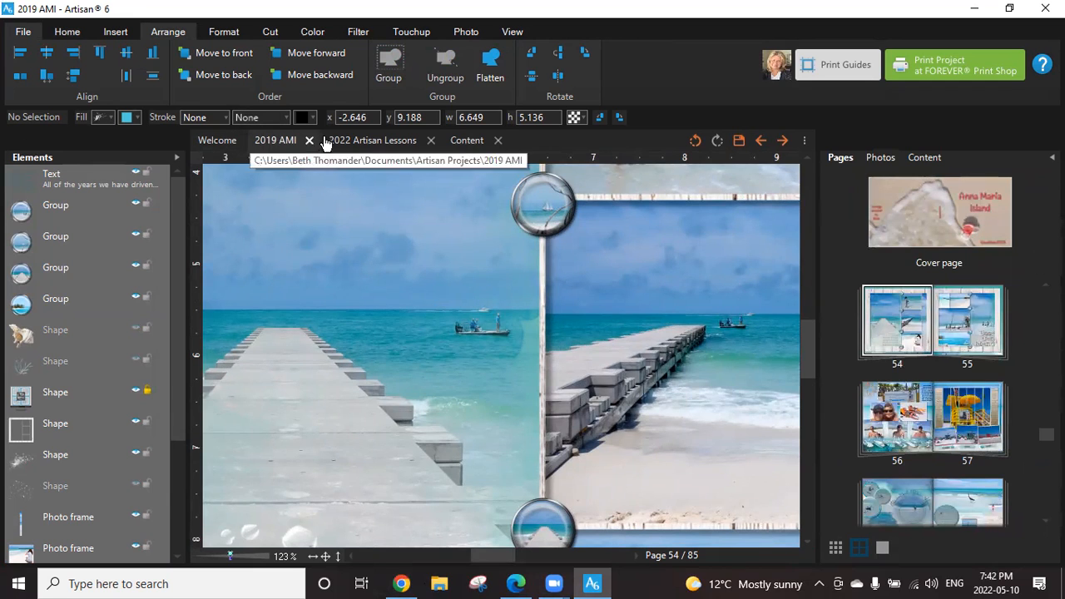
Return to the 2022 Artisan Lessons project and open blank page 34 without saving the current changes.
click(361, 142)
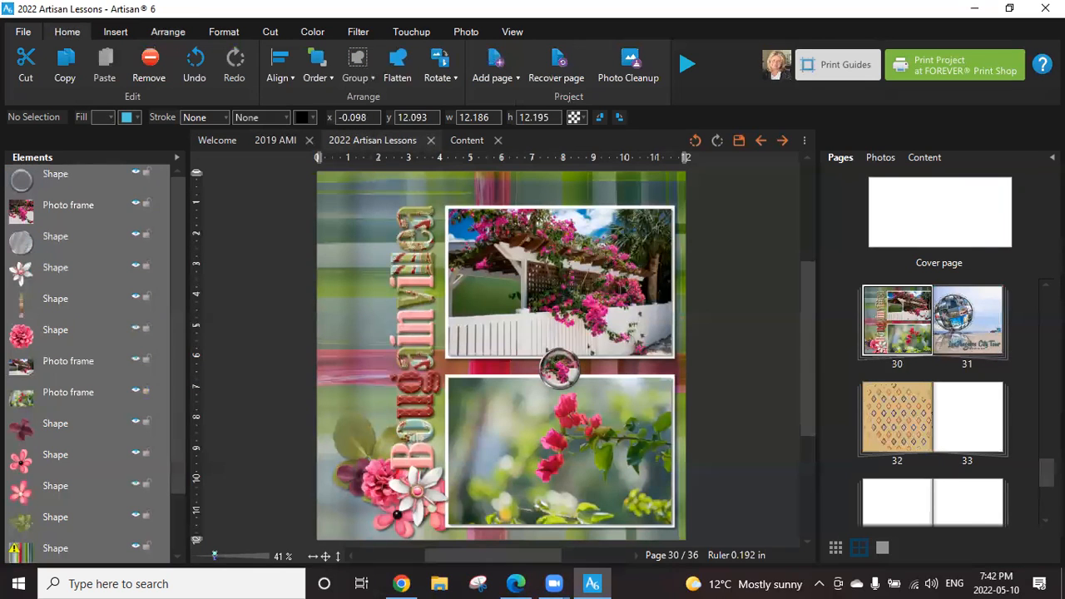
scroll(932, 400, down, 3)
scroll(932, 399, up, 3)
scroll(932, 399, down, 3)
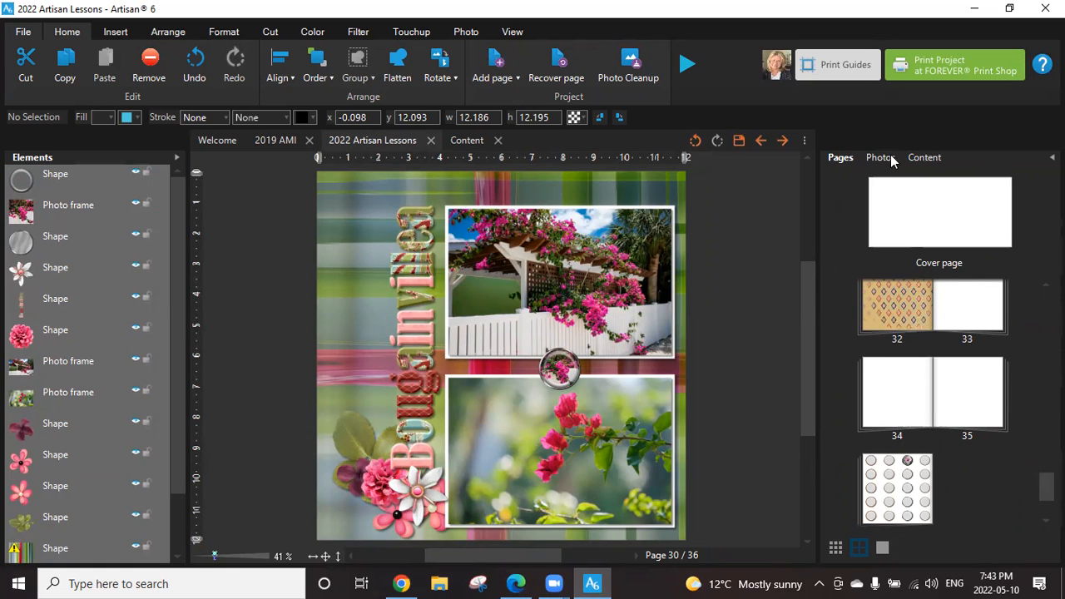
double_click(891, 380)
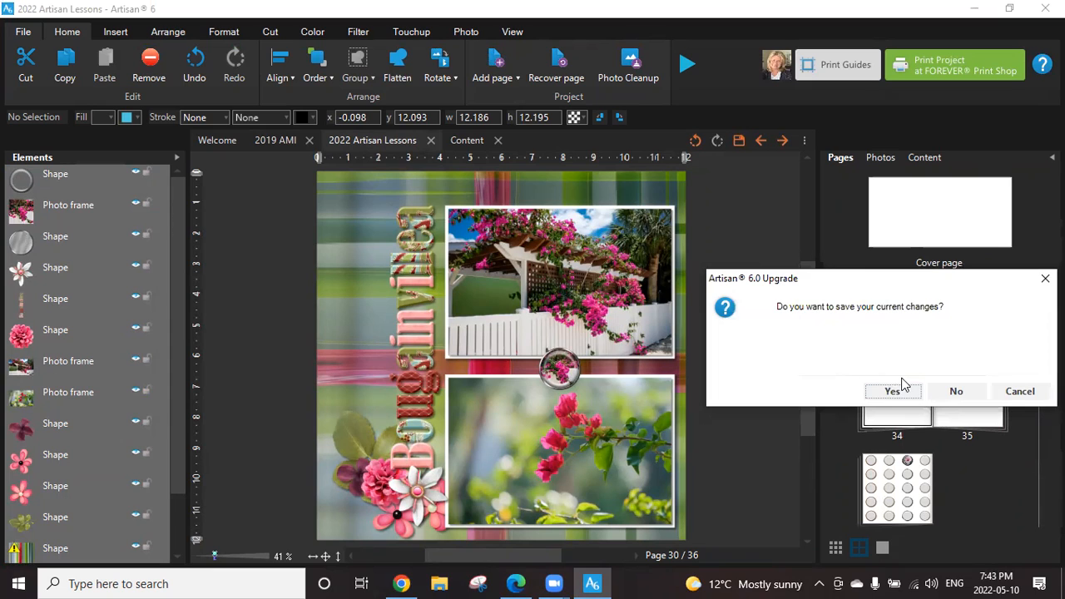
click(956, 391)
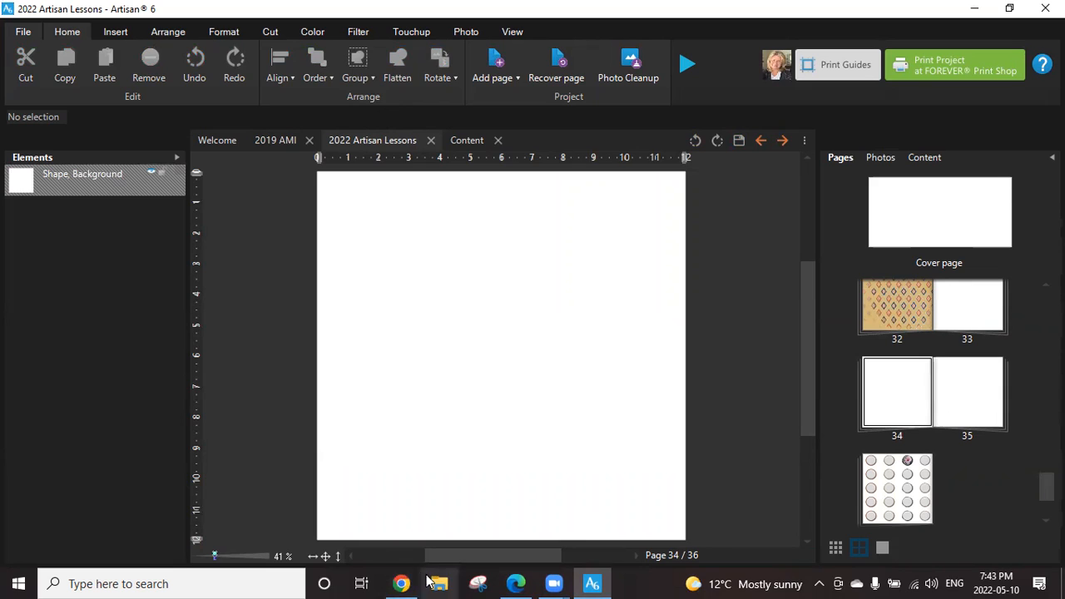
click(499, 78)
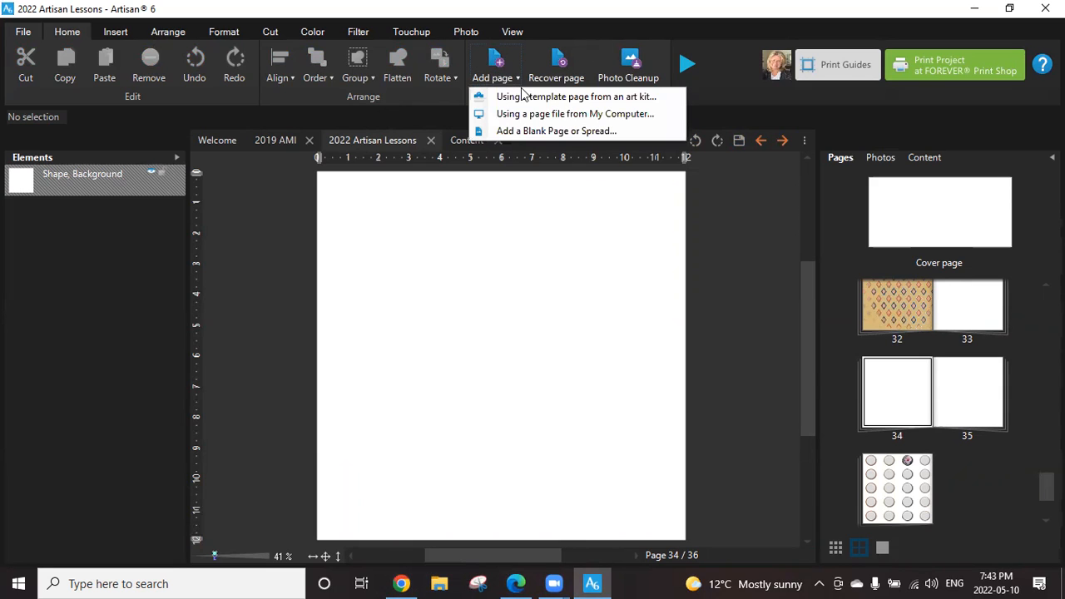
click(548, 114)
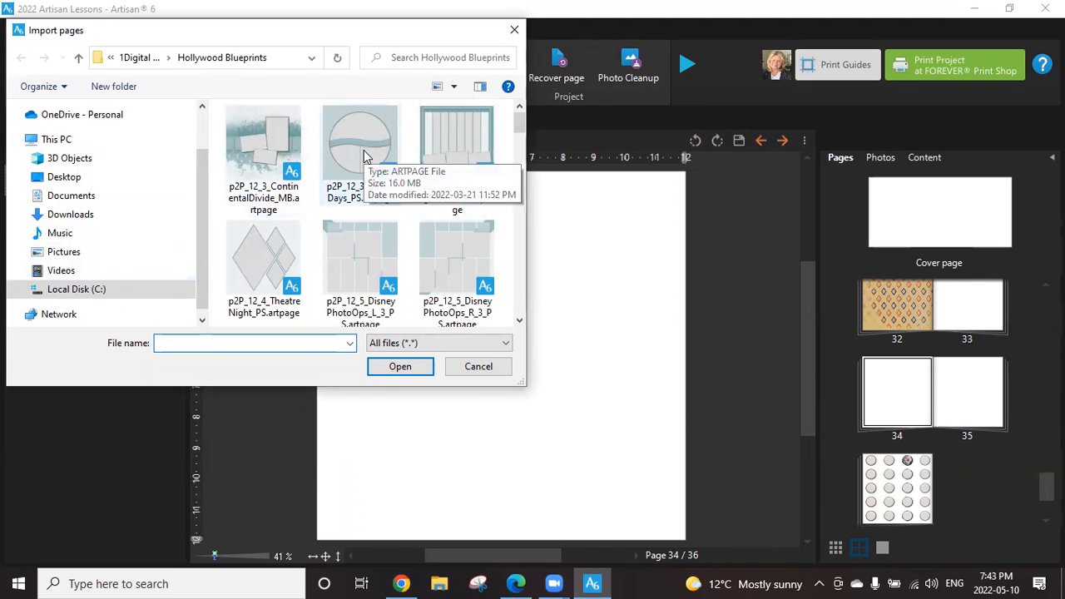
mouse_move(519, 116)
mouse_down()
mouse_move(532, 140)
mouse_move(522, 121)
mouse_up()
click(249, 160)
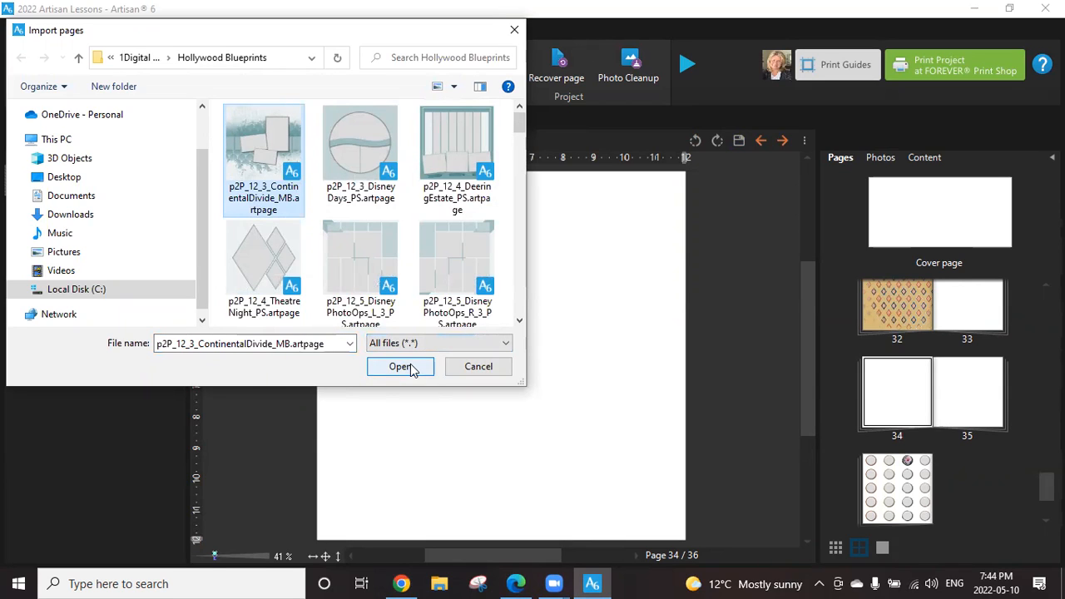
click(497, 366)
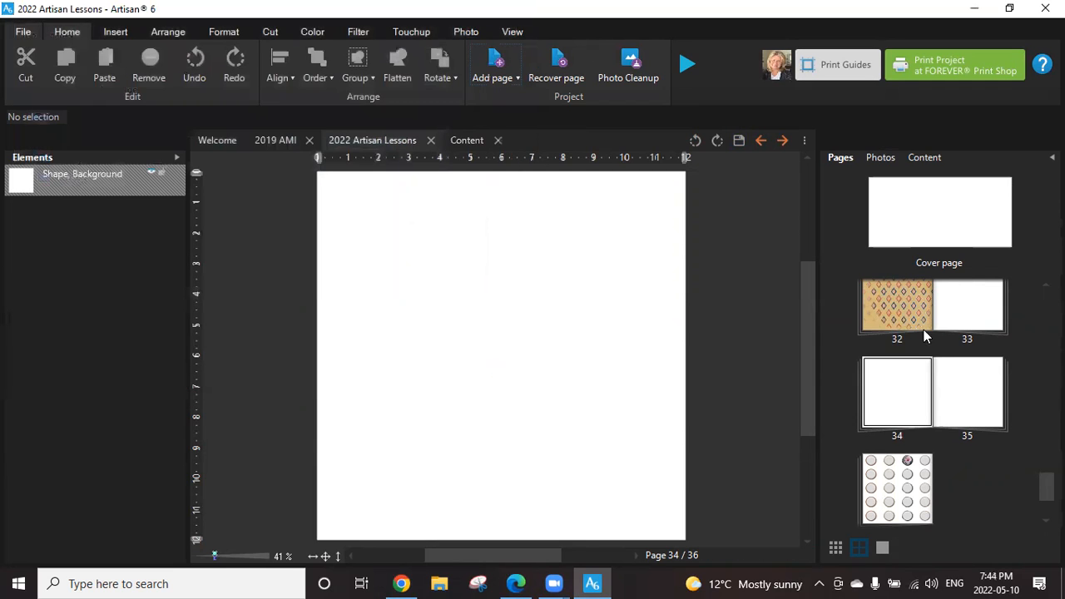
Find photo IMG_0128 among the project's photos and add it to page 34 in a new frame.
click(881, 158)
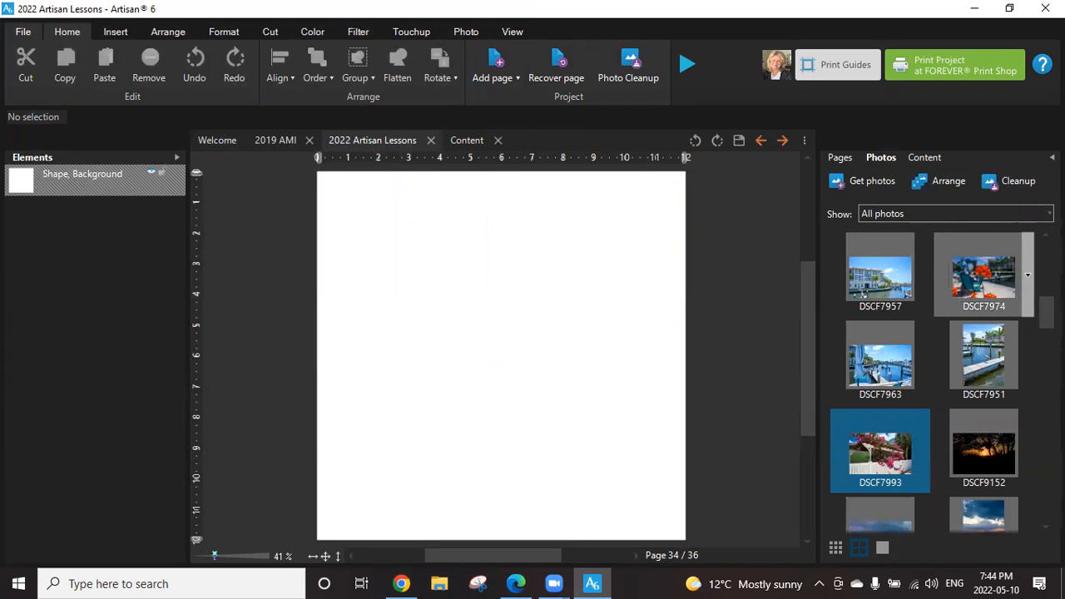
scroll(984, 275, down, 3)
scroll(949, 382, down, 5)
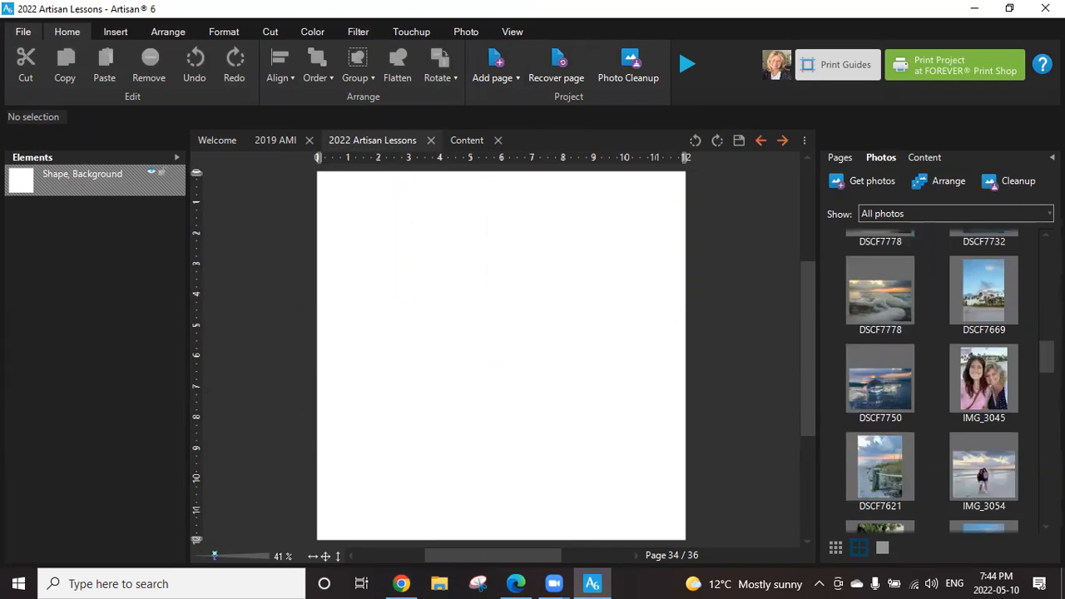
scroll(948, 383, down, 5)
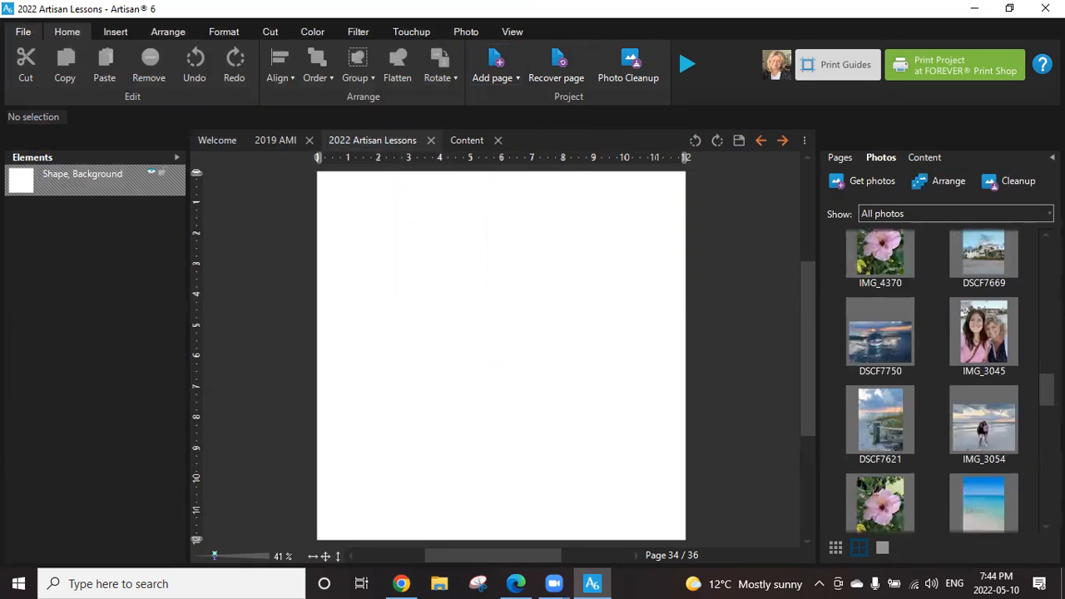
scroll(948, 383, down, 5)
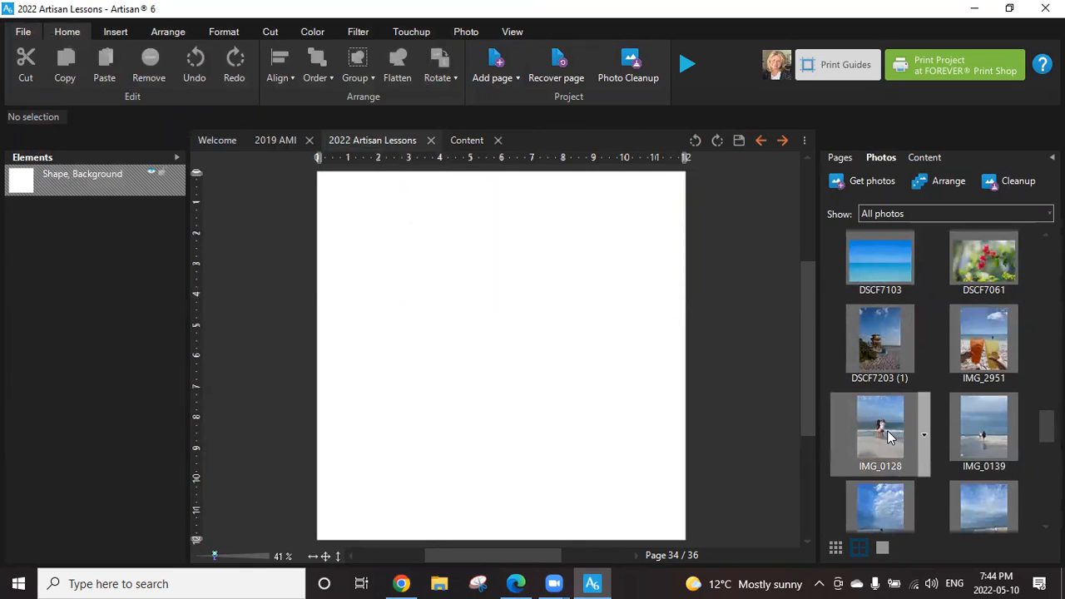
mouse_move(878, 433)
drag(878, 433, 951, 449)
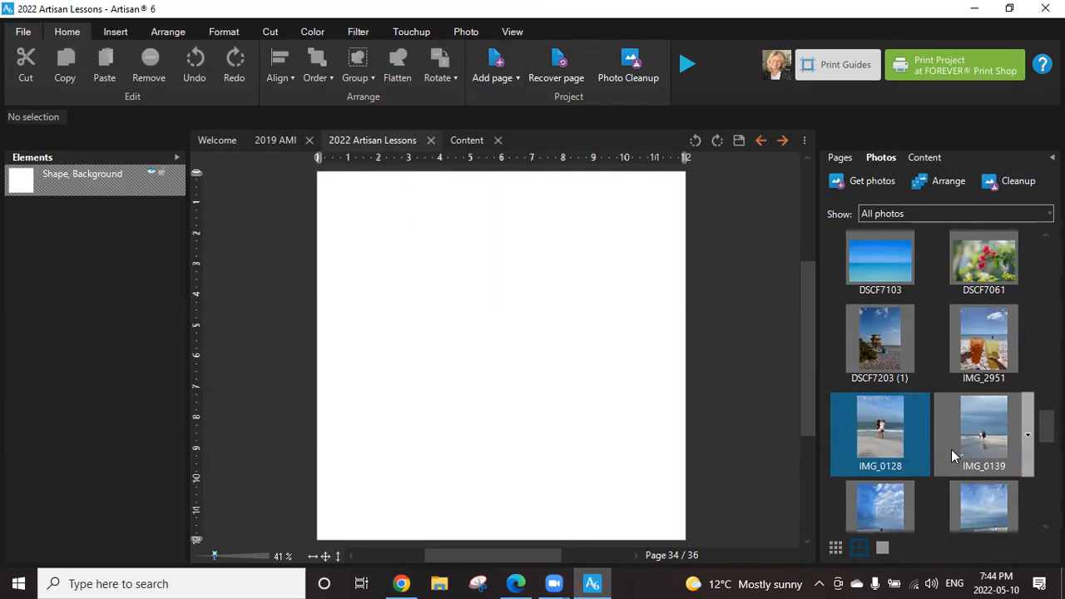
click(929, 447)
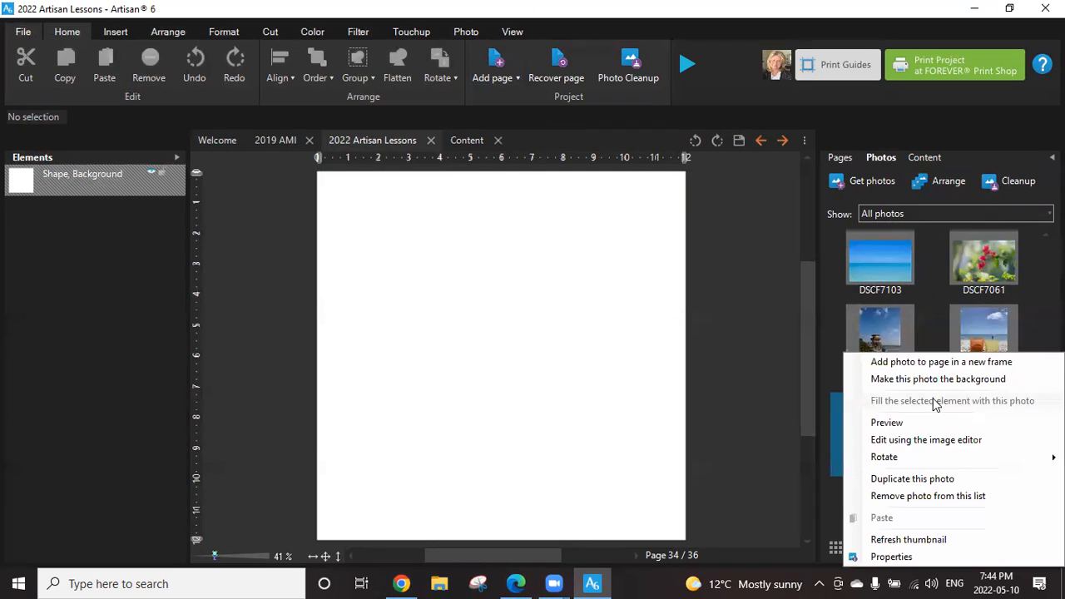
click(934, 363)
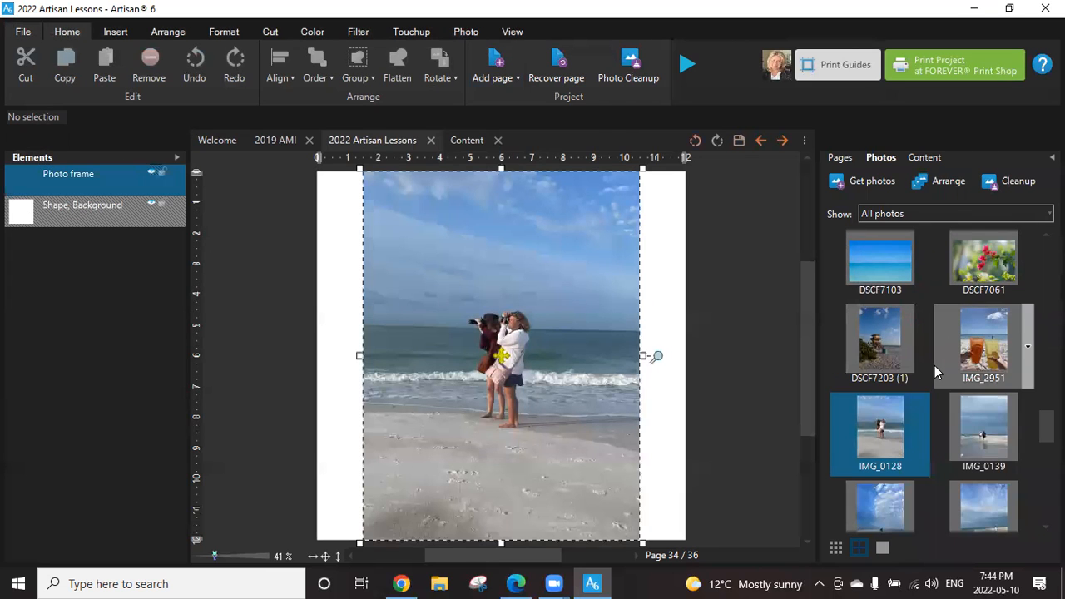
Add the beach photos IMG_0139 and IMG_0118 to the page, each in a new frame.
click(1028, 437)
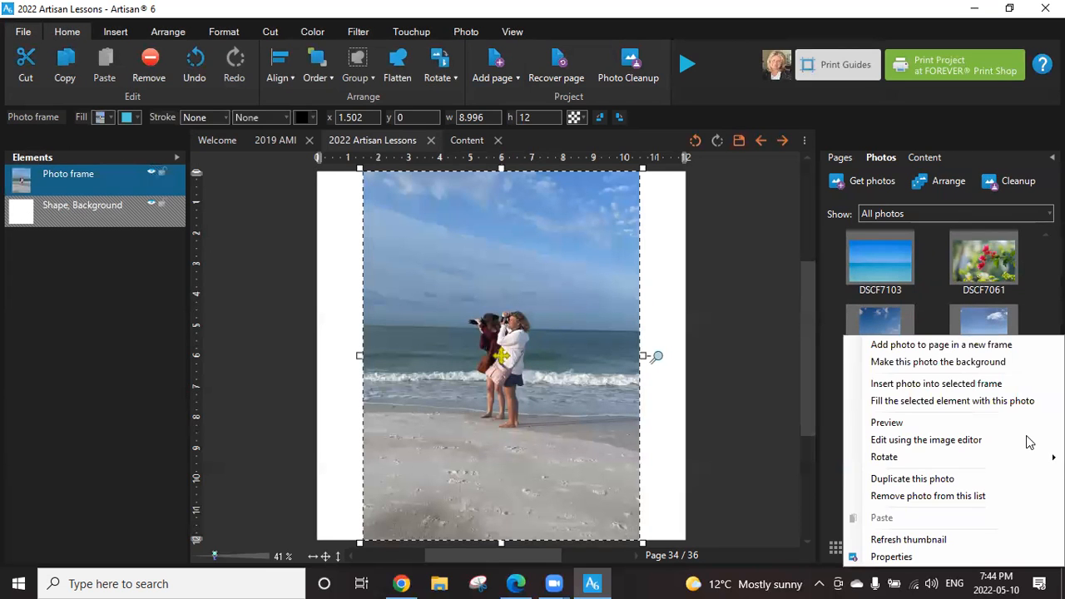
click(981, 346)
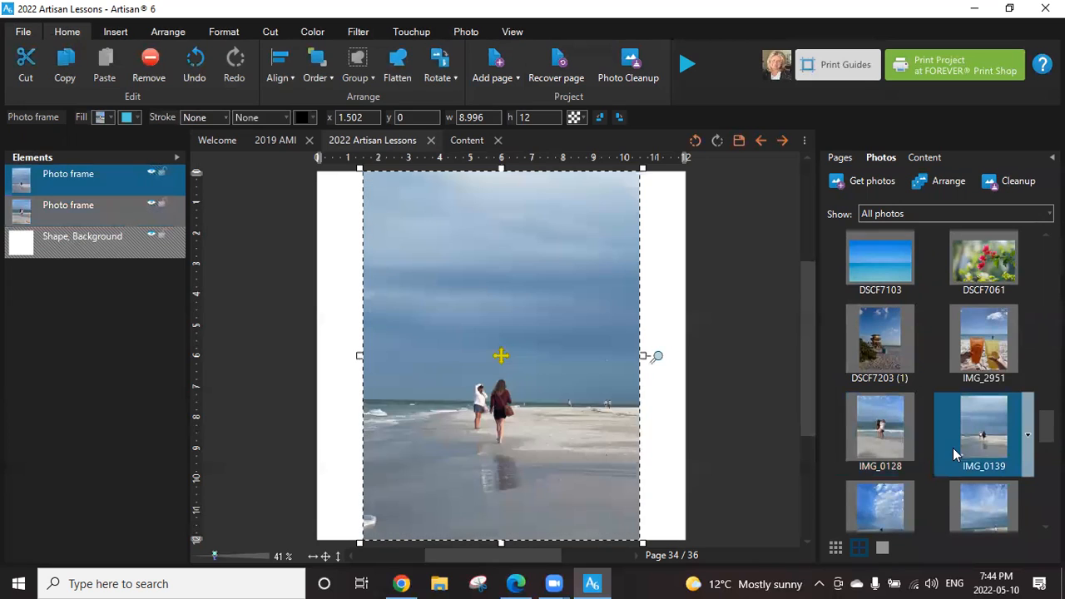
scroll(950, 450, down, 1)
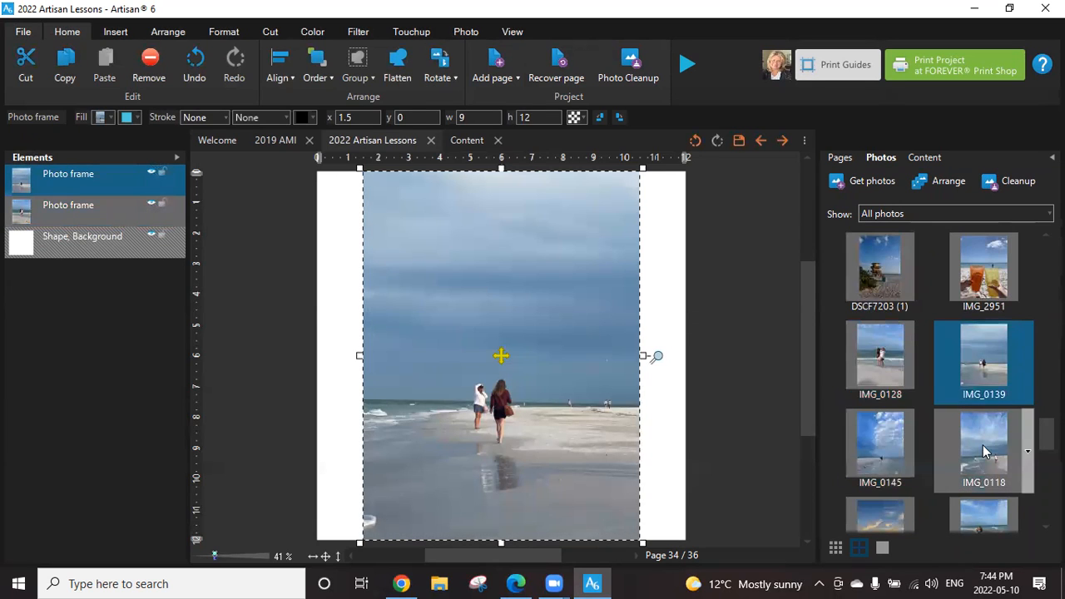
click(1028, 451)
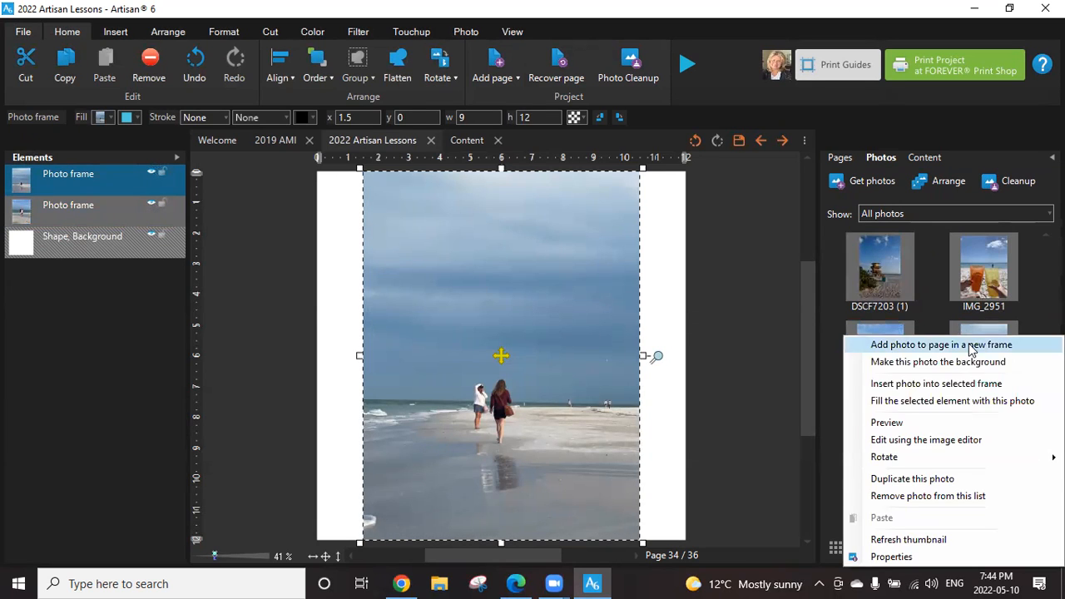
click(972, 345)
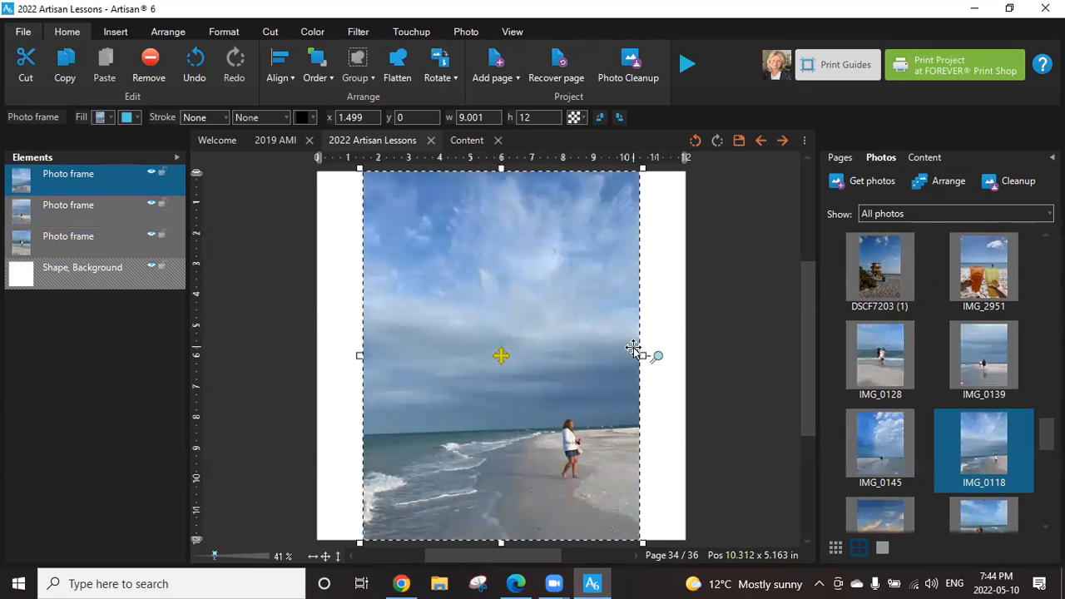
Shrink the three beach photos, IMG_0118 to about 3.27 by 4.36 in, and spread them out: IMG_0139 upper left, IMG_0118 below it, IMG_0128 right.
drag(642, 356, 459, 356)
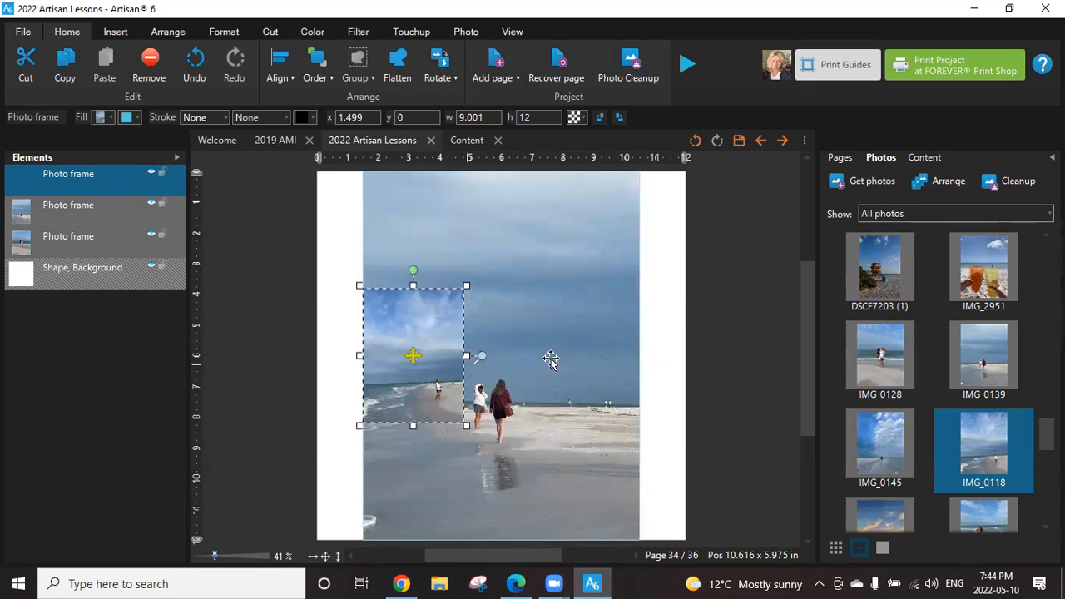
click(551, 359)
drag(642, 357, 518, 358)
click(601, 360)
drag(643, 357, 656, 337)
drag(488, 352, 454, 294)
drag(396, 360, 388, 462)
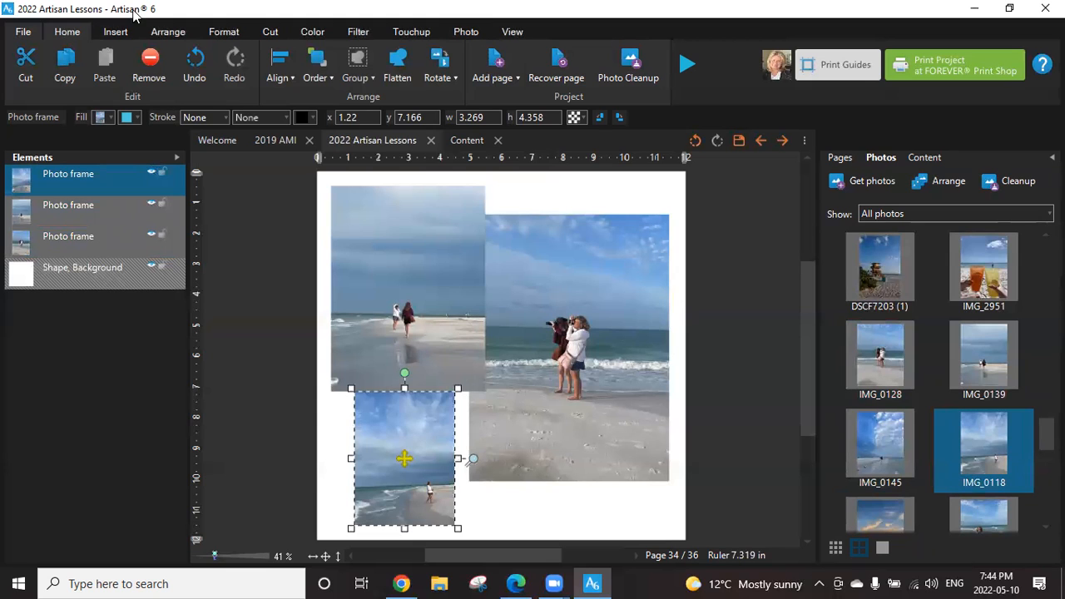
click(167, 33)
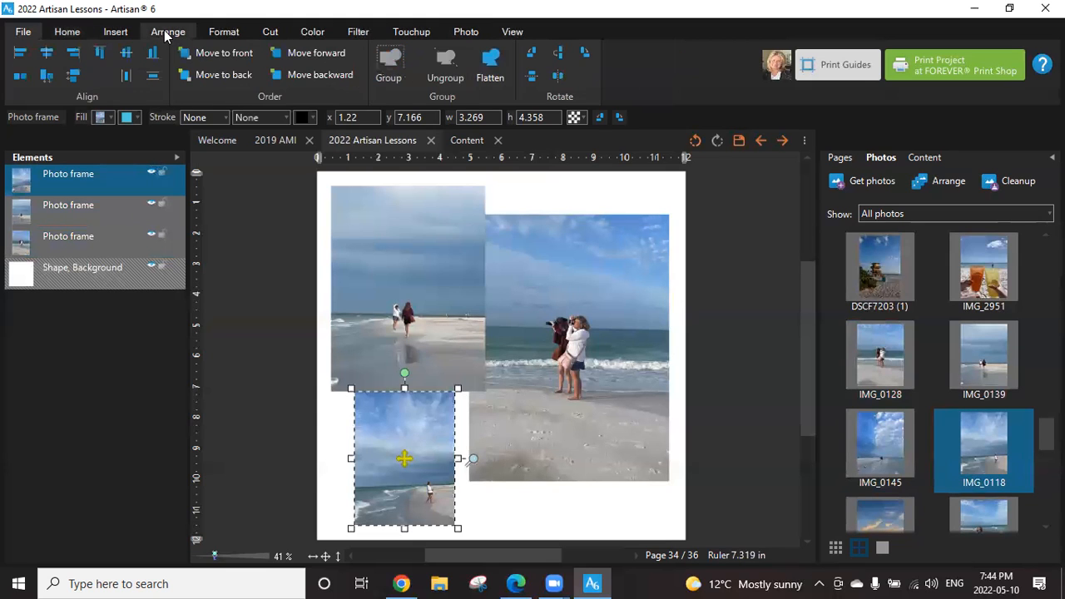
click(114, 33)
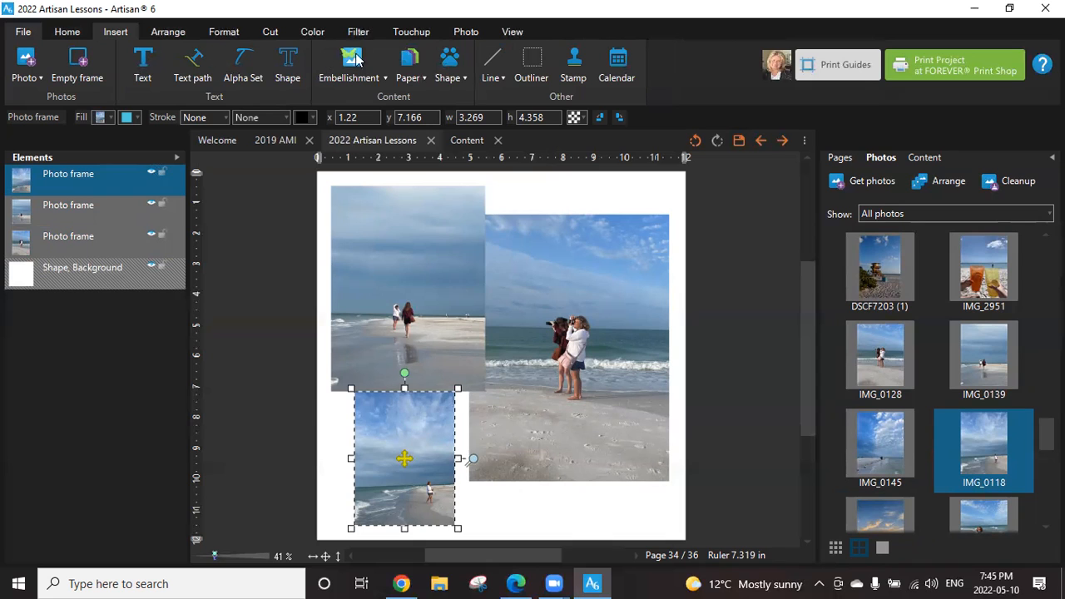
click(214, 34)
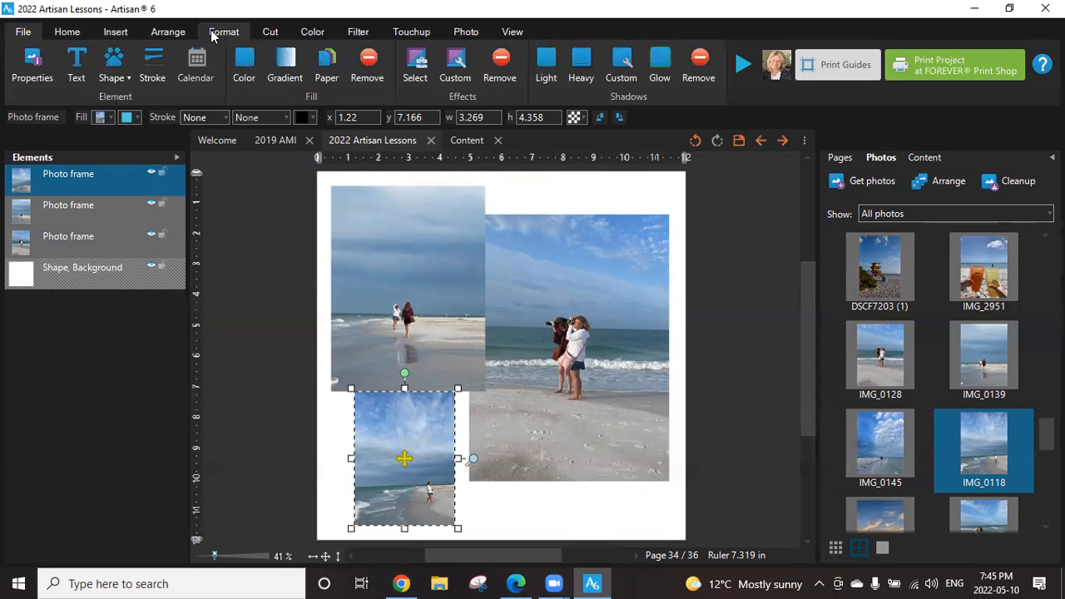
click(66, 32)
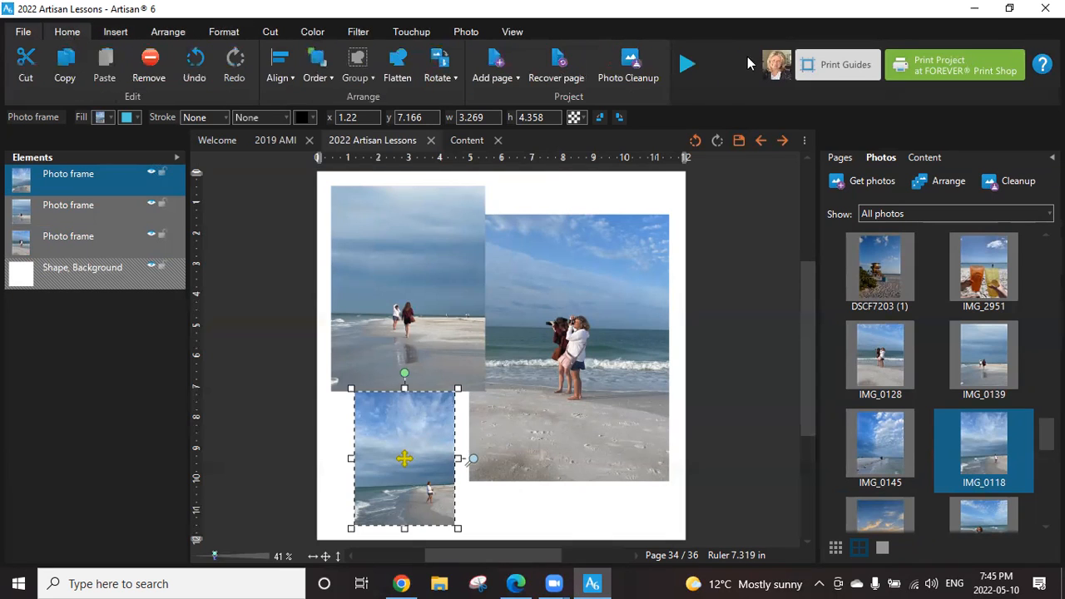
Apply the template file p2P_12_3_ContinentalDivide_MB.artpage from the Hollywood Blueprints folder to page 34.
click(682, 64)
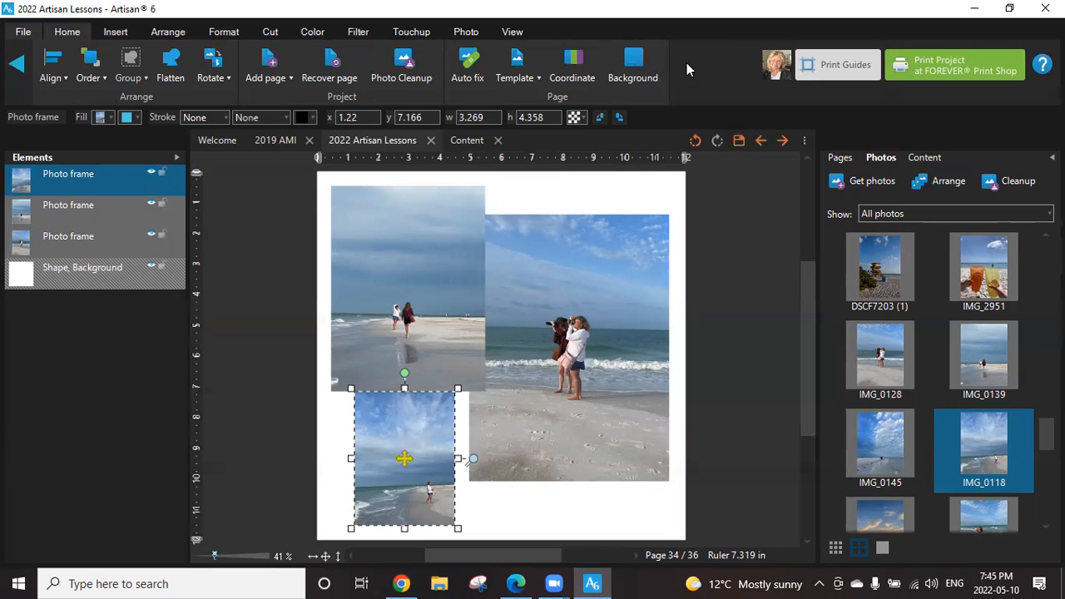
click(19, 65)
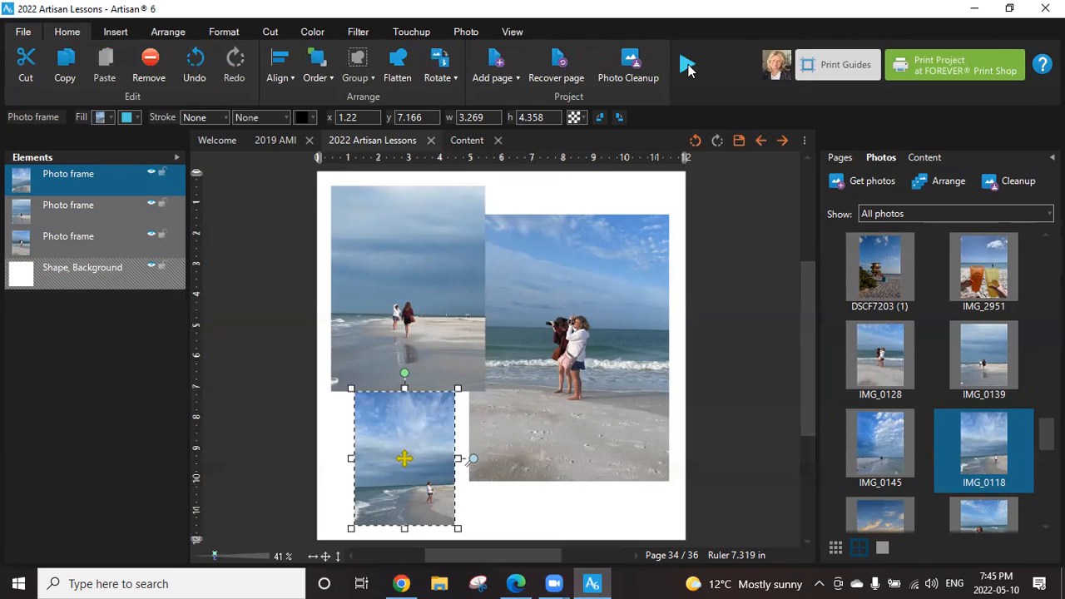
click(683, 63)
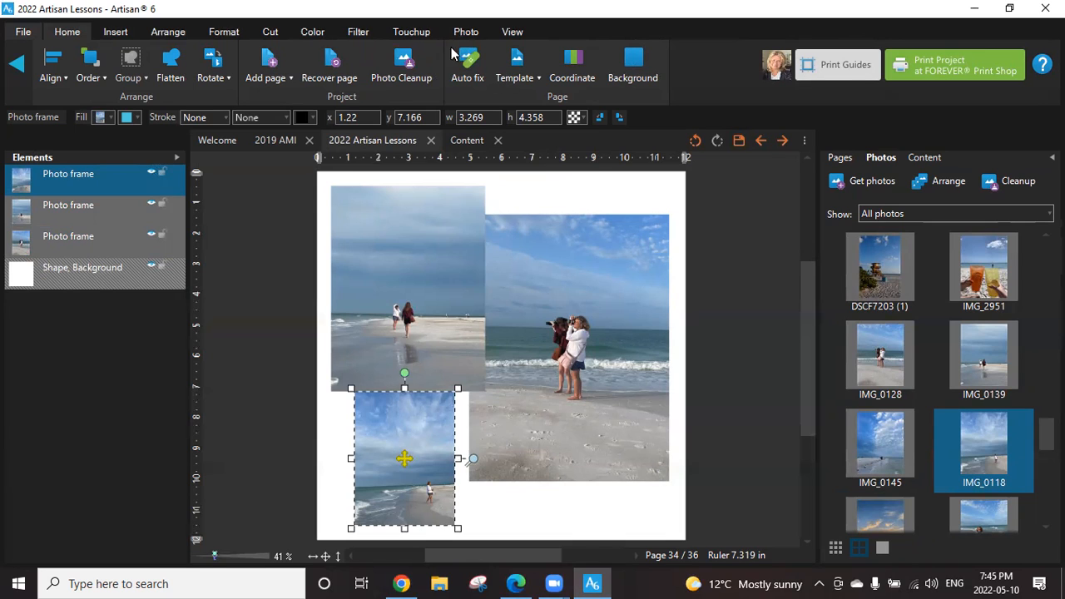
click(522, 79)
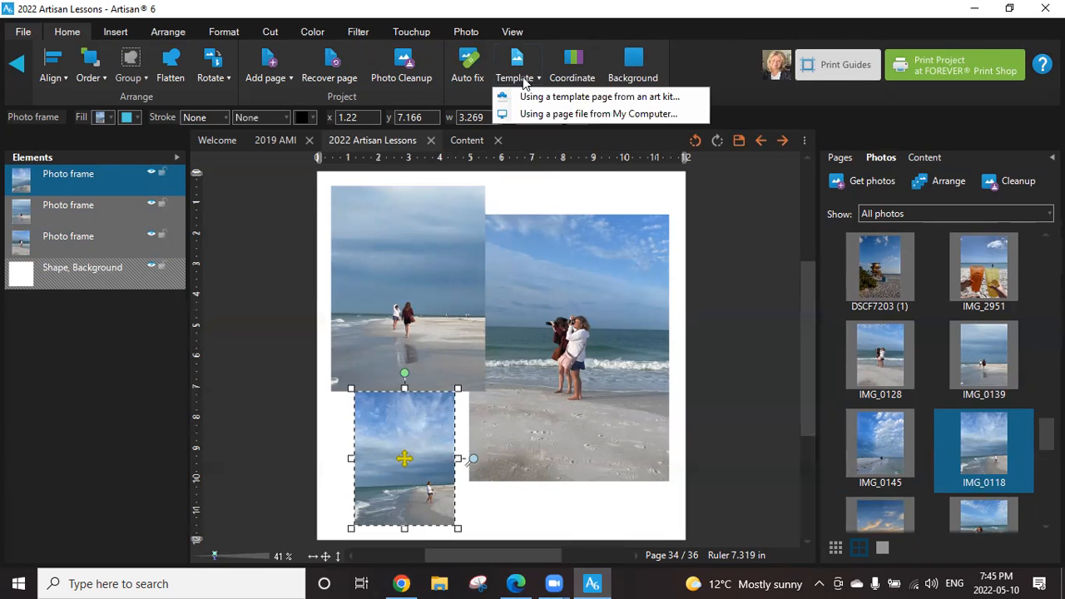
click(566, 114)
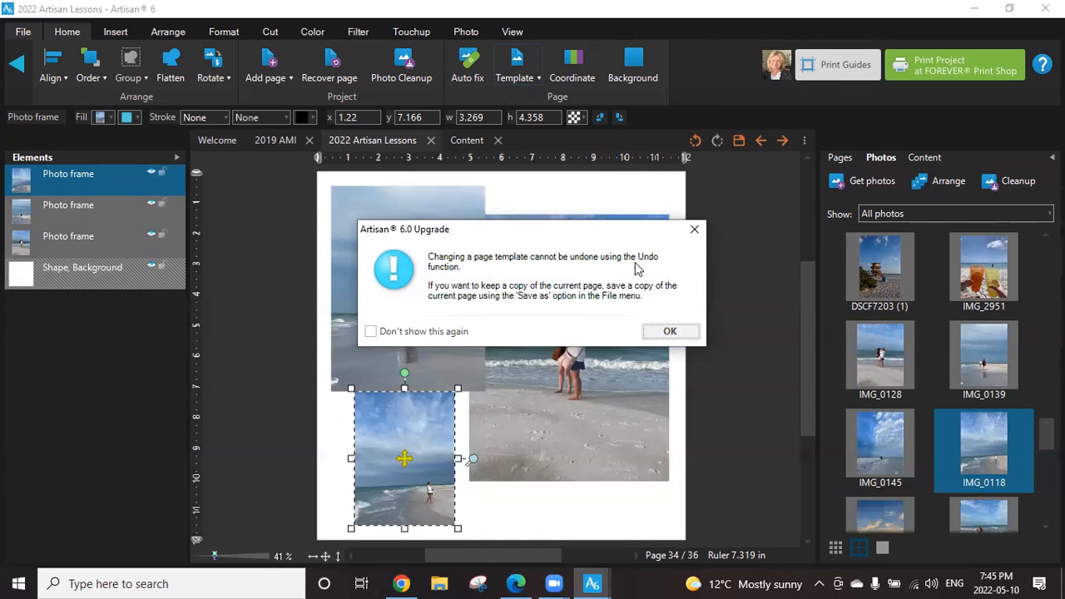
click(671, 332)
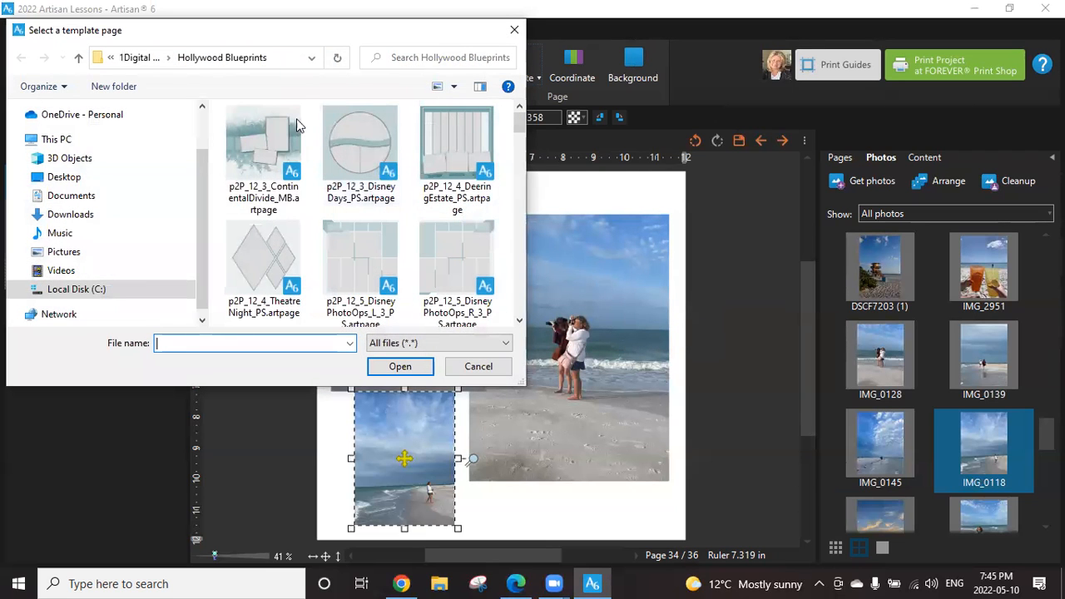
click(279, 145)
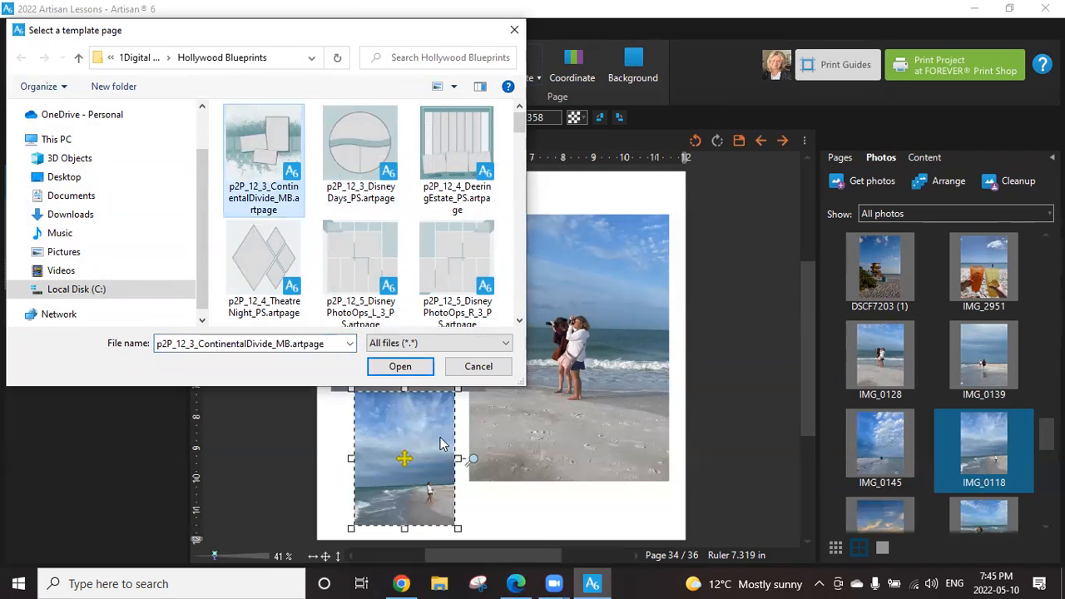
click(400, 367)
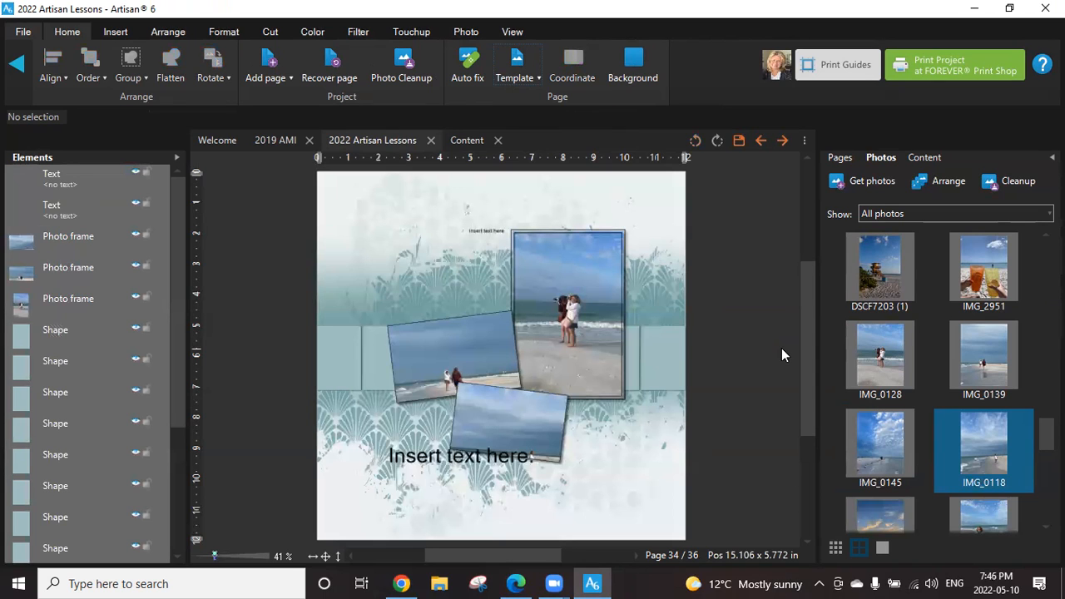
Reposition the beach photos within the three template frames so the people are well framed in each one.
click(566, 292)
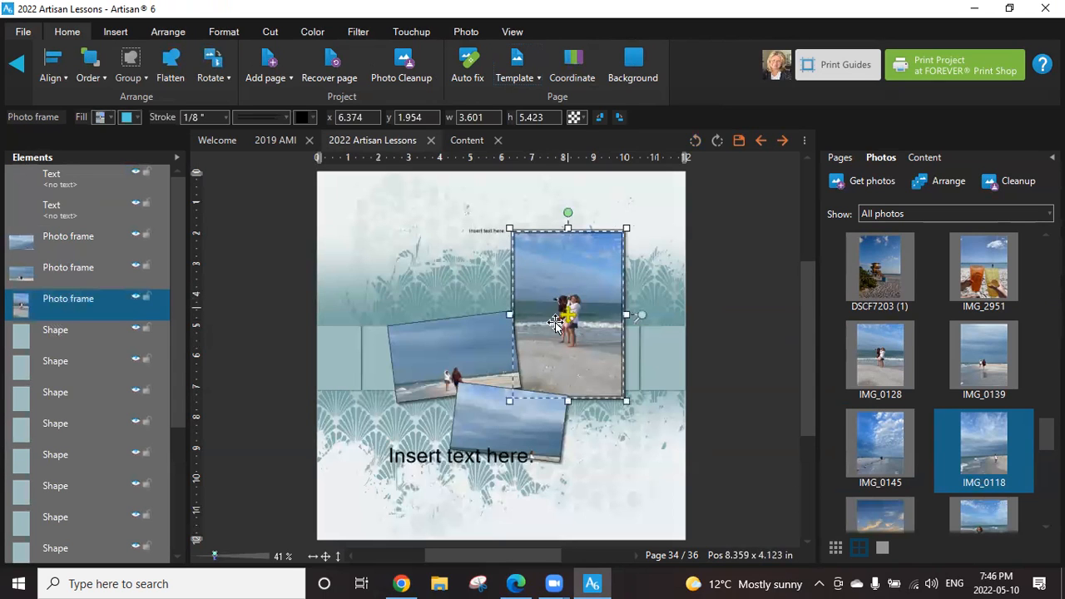
drag(569, 312, 602, 274)
click(458, 359)
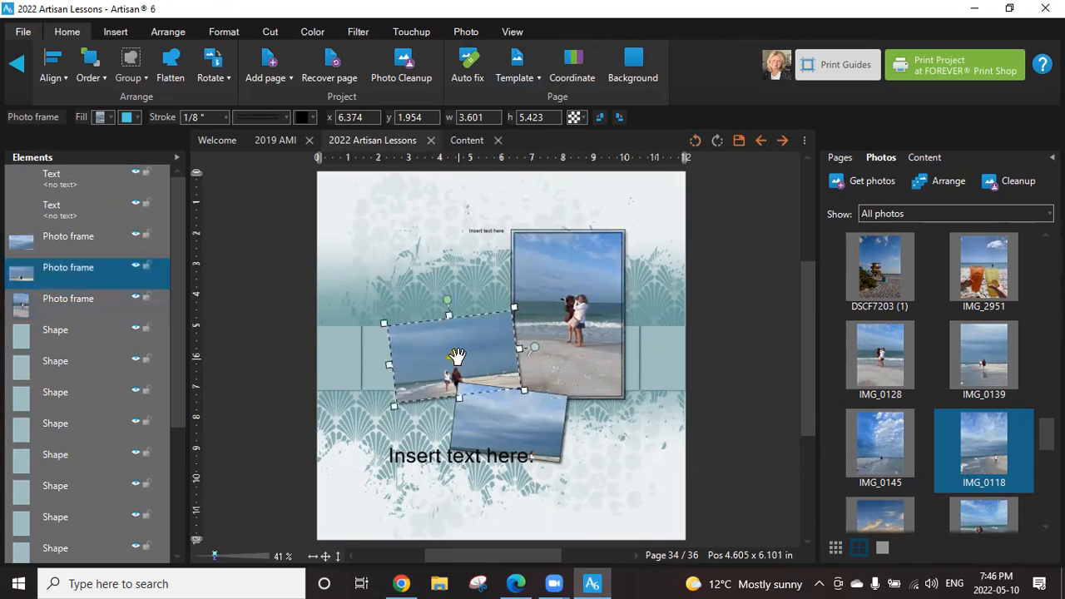
drag(454, 356, 455, 331)
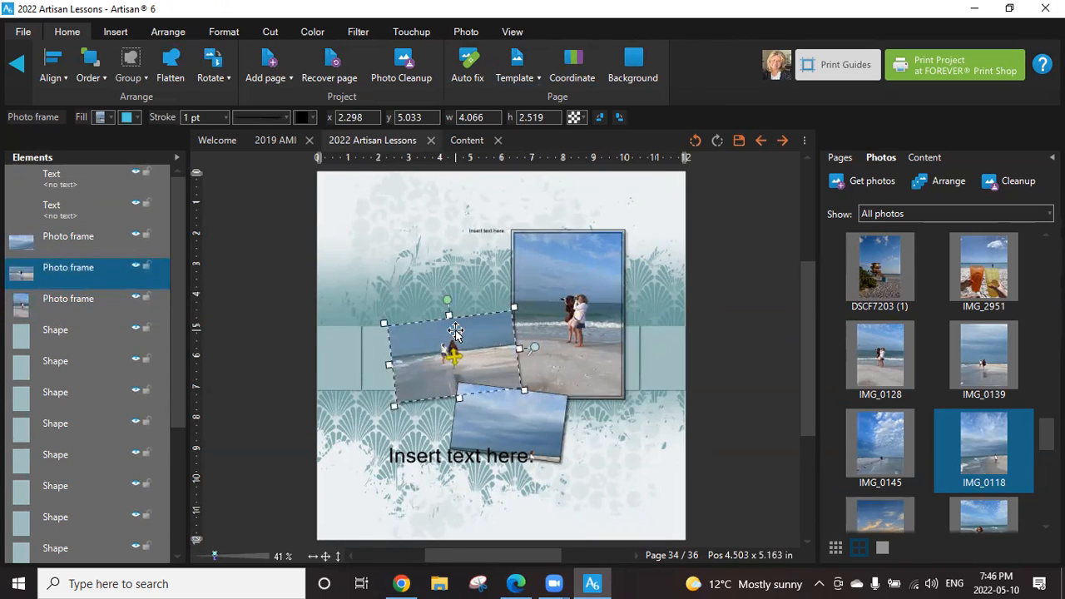
click(510, 423)
drag(508, 421, 517, 394)
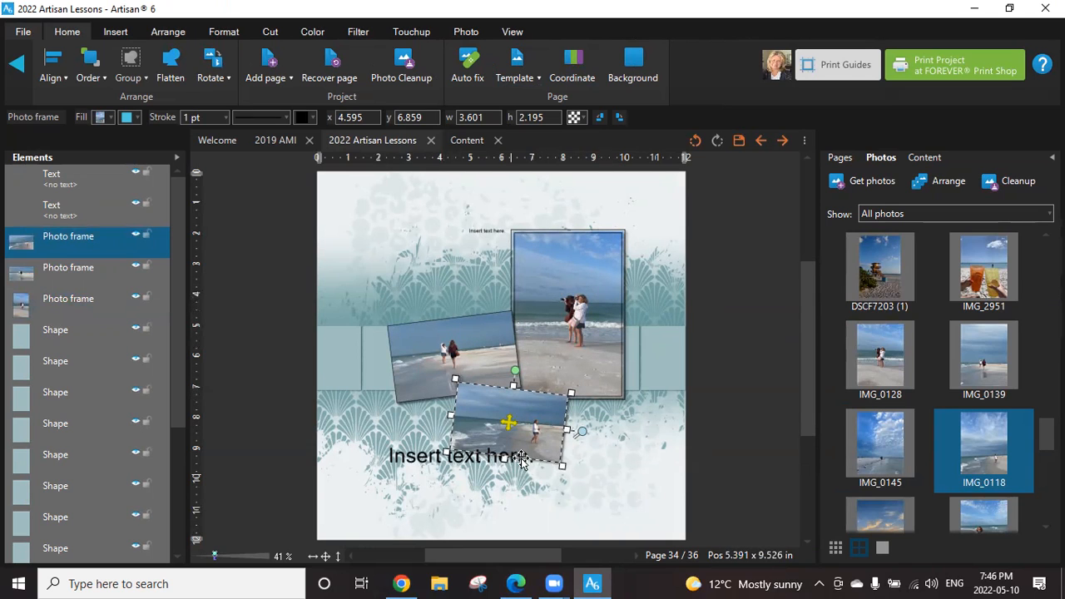
drag(510, 421, 511, 420)
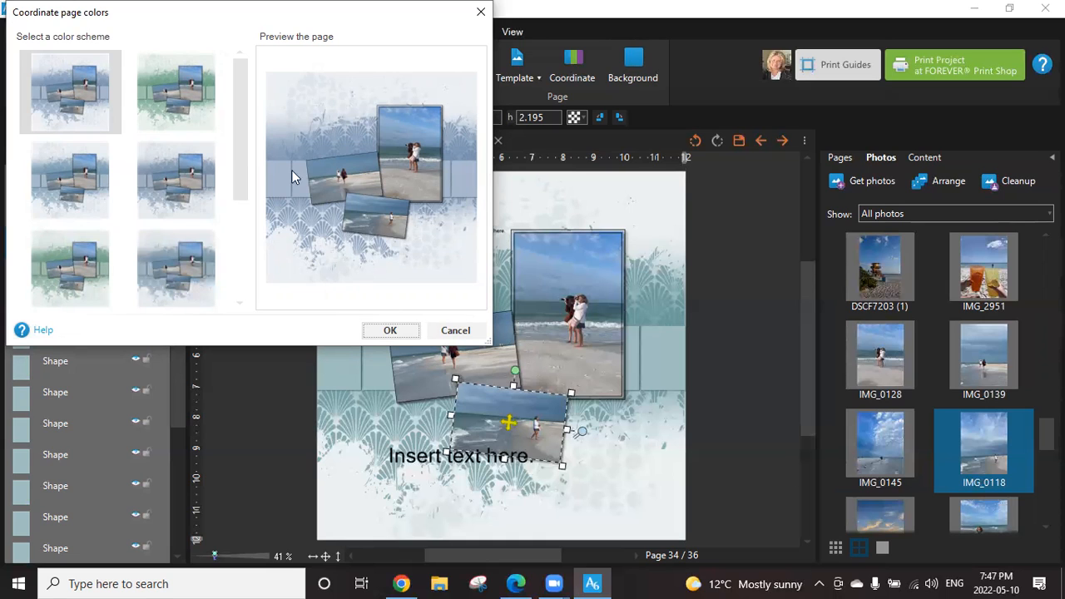
Browse the suggested color schemes for coordinating the page and leave without applying one.
drag(235, 157, 242, 241)
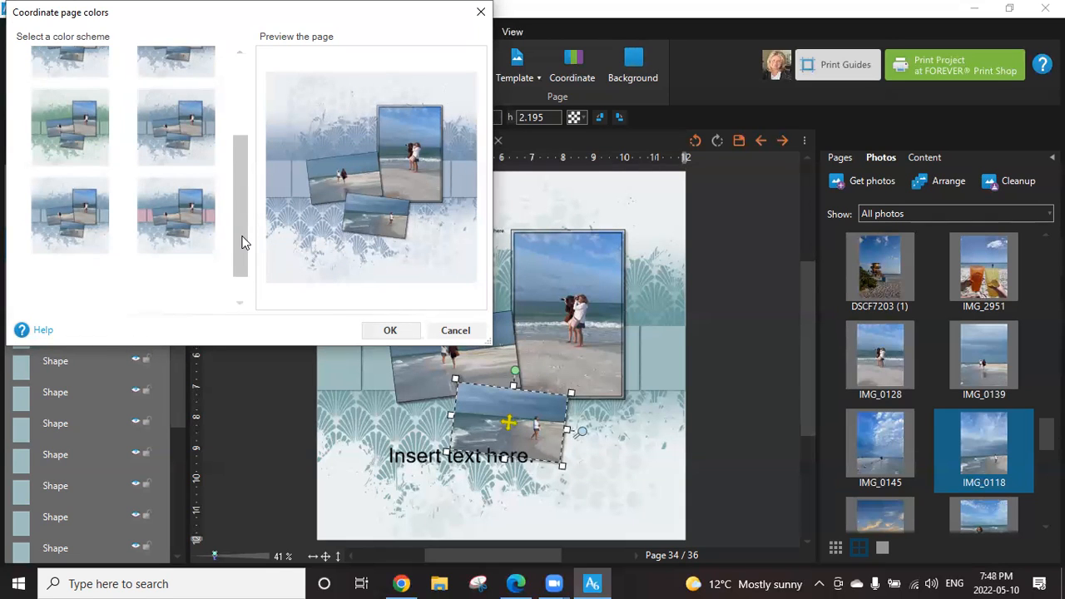
mouse_move(241, 241)
mouse_down()
mouse_move(240, 255)
mouse_move(237, 241)
mouse_up()
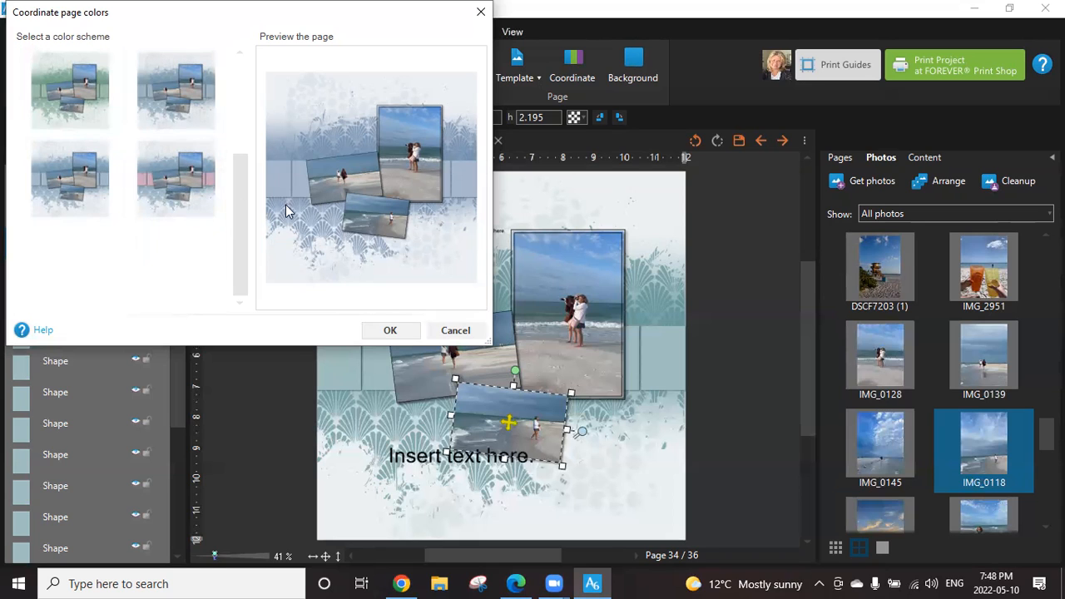
drag(237, 198, 260, 90)
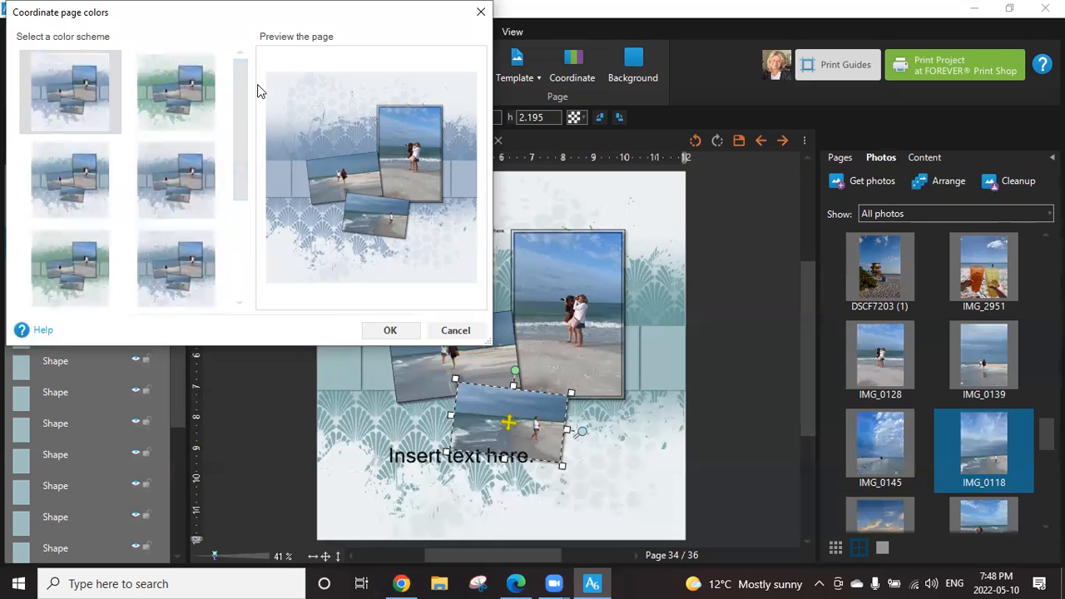
drag(237, 116, 248, 188)
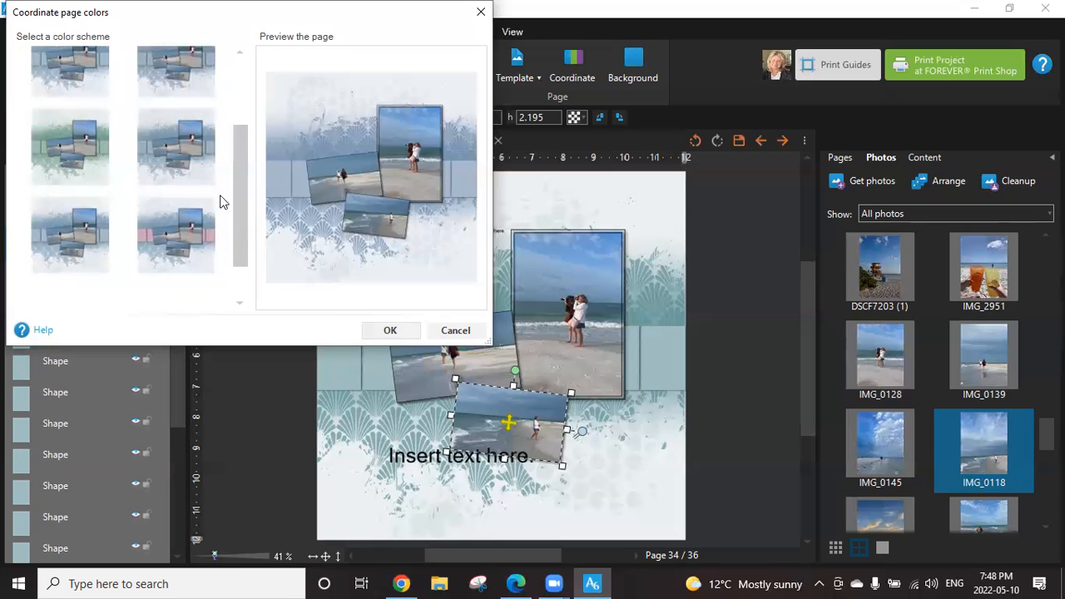
click(458, 332)
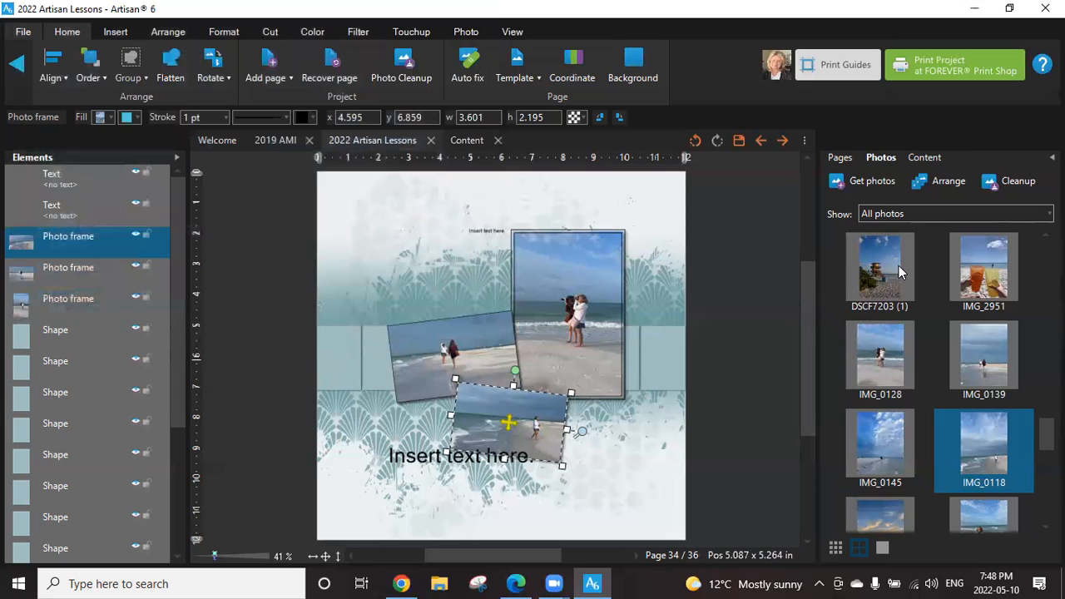
Insert a mirror image of page 34 into the project.
click(830, 159)
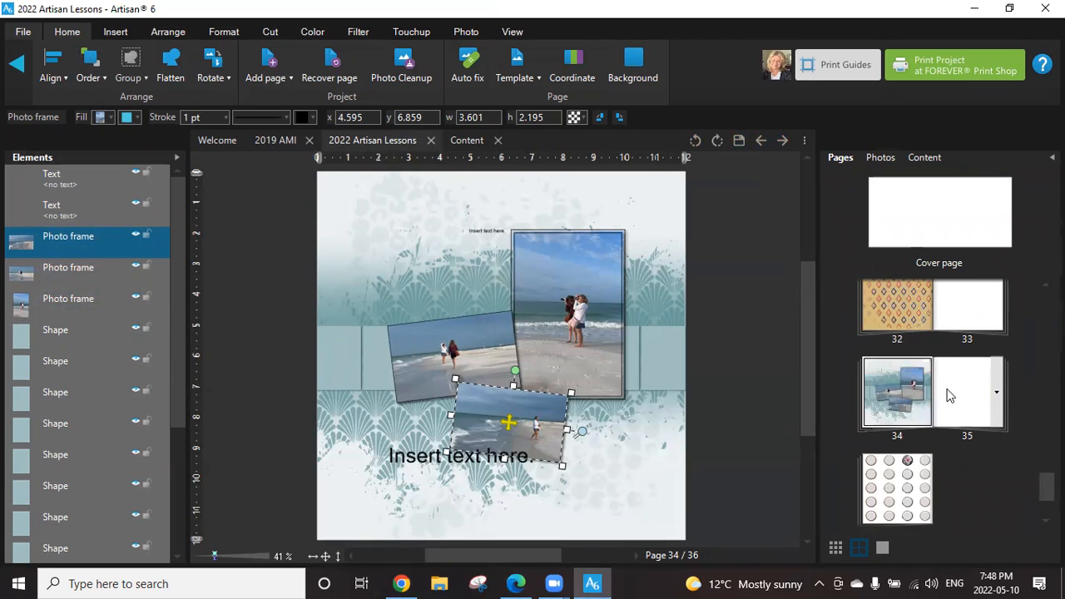
right_click(928, 387)
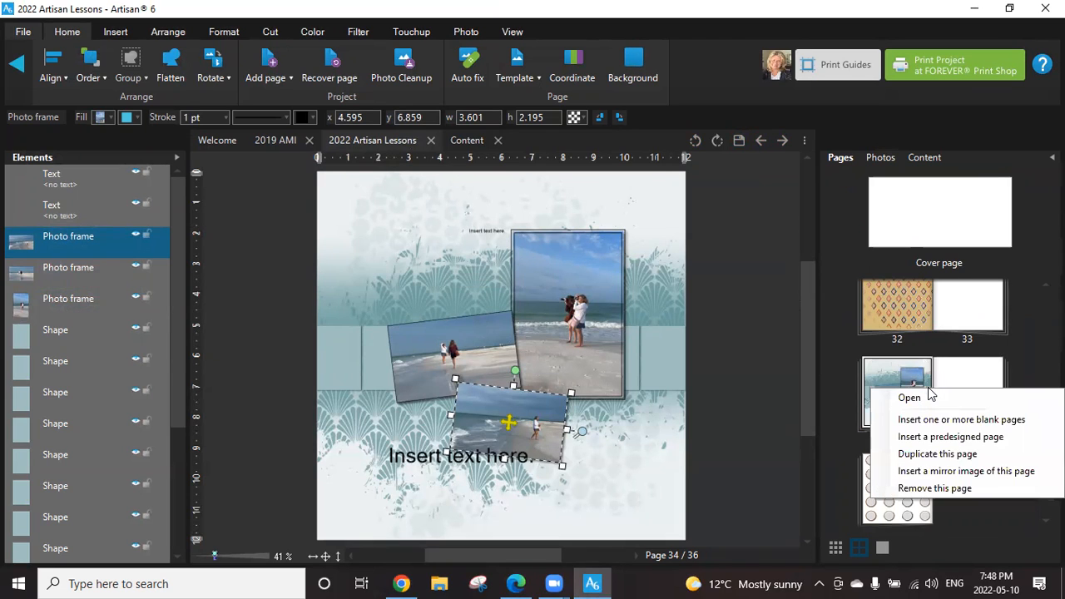
click(935, 472)
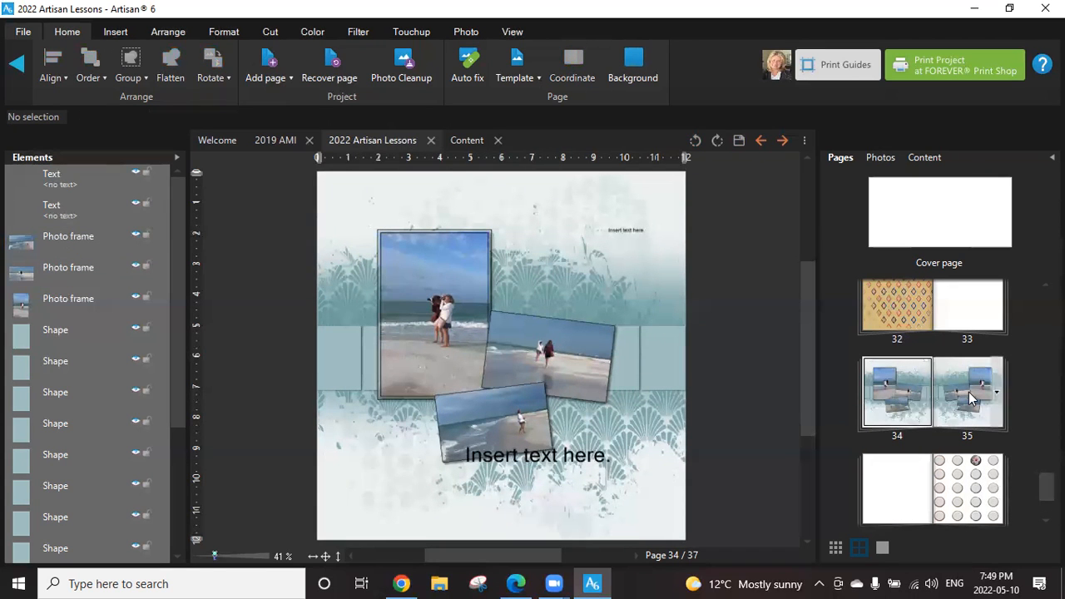
Enlarge the page thumbnails in a wider pane and try to move page 35 ahead of its mirrored page 34.
click(884, 547)
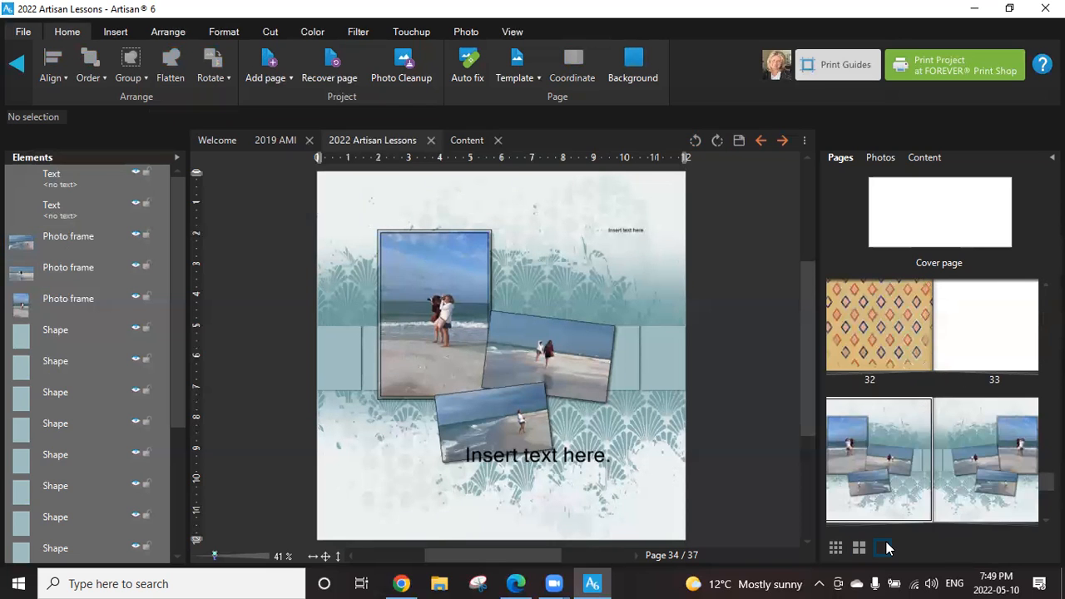
drag(816, 362, 757, 366)
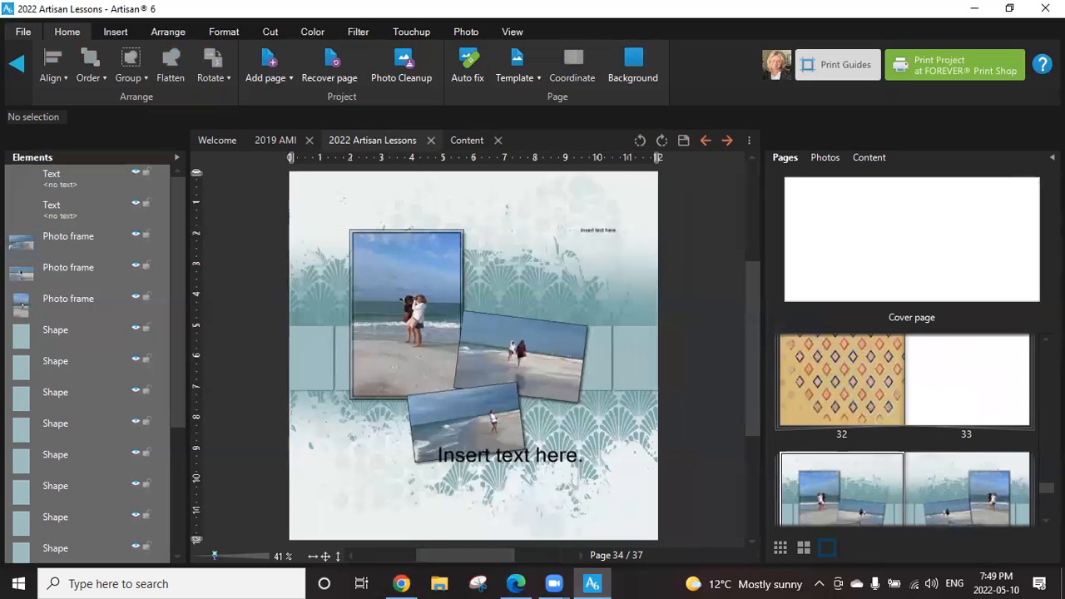
scroll(921, 507, up, 2)
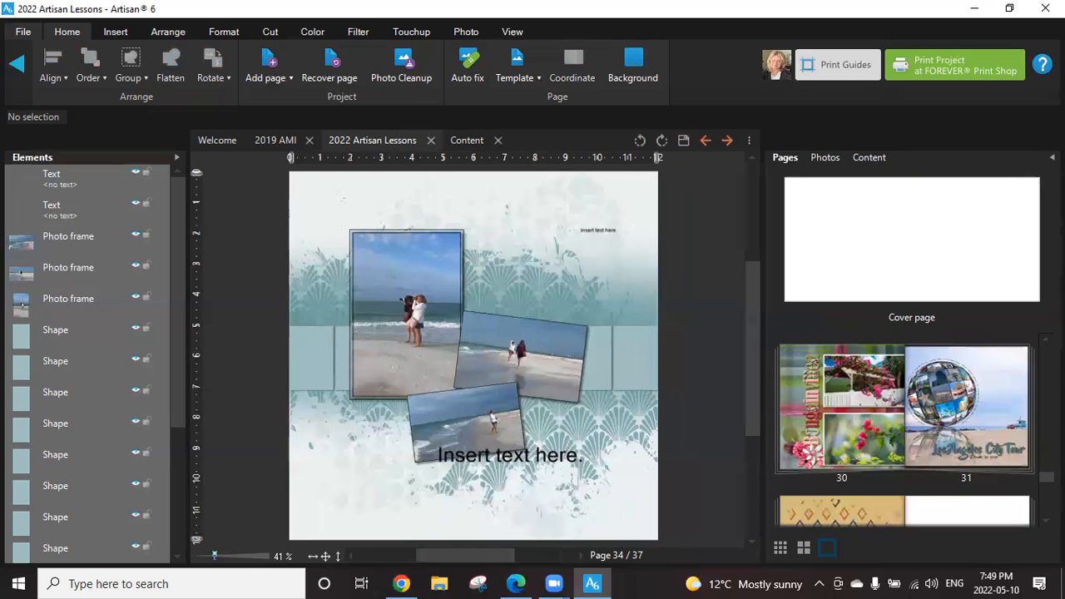
scroll(904, 430, down, 3)
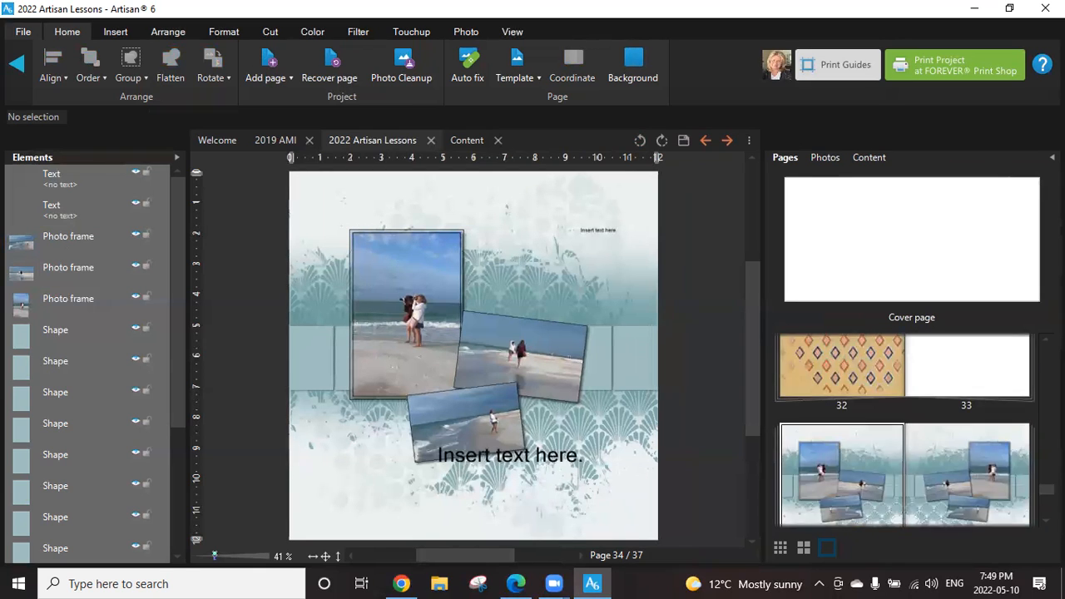
scroll(862, 452, up, 1)
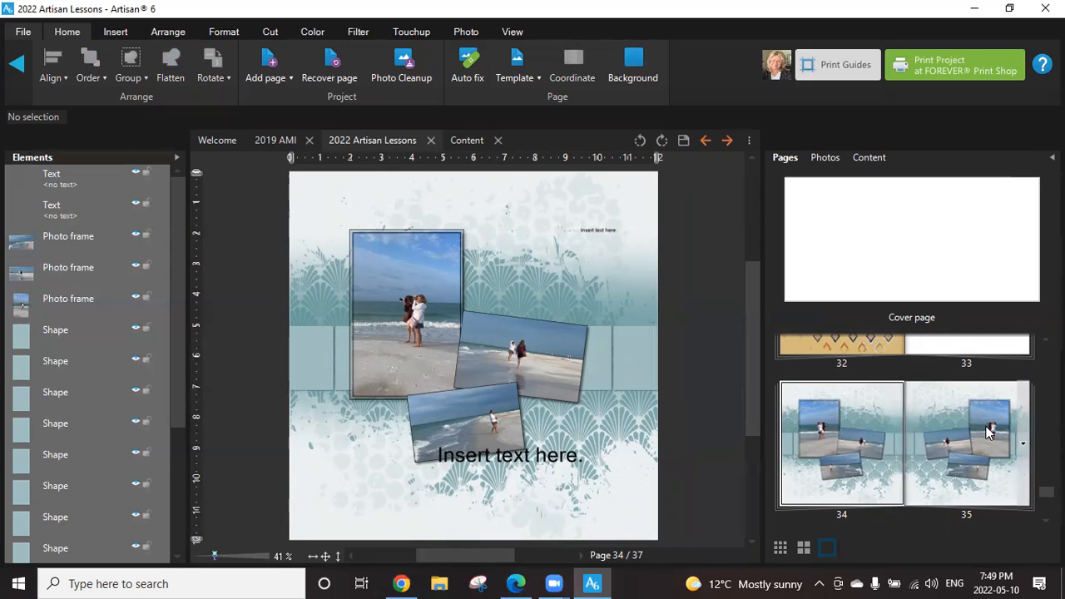
drag(971, 448, 826, 497)
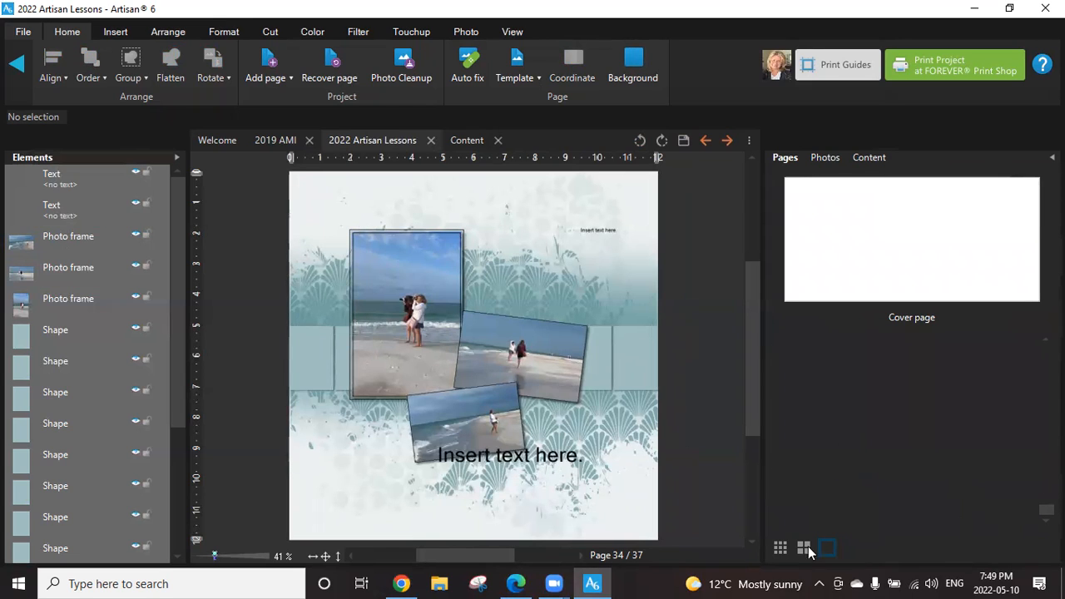
Return to medium thumbnails and reorder the pages so the original beach page is 32 and its mirror image is 33.
click(803, 548)
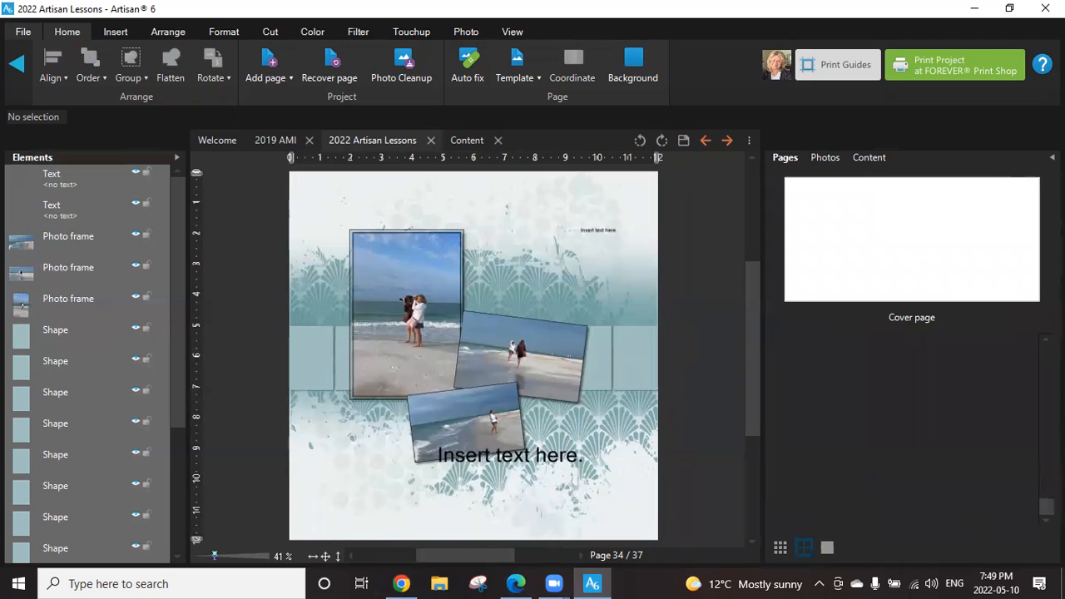
scroll(940, 499, up, 3)
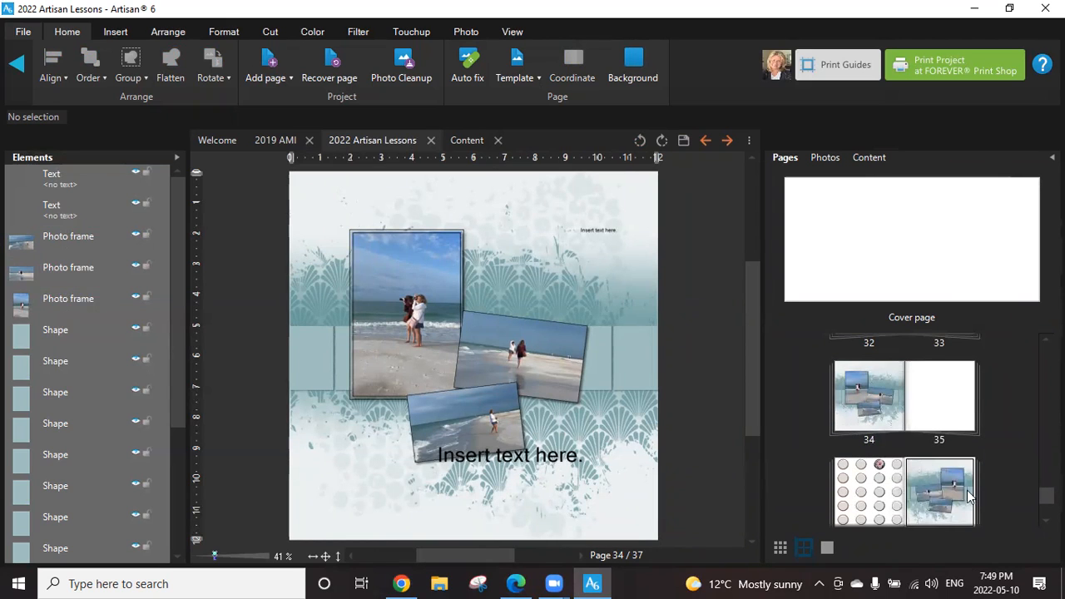
drag(938, 502, 856, 402)
drag(933, 477, 938, 404)
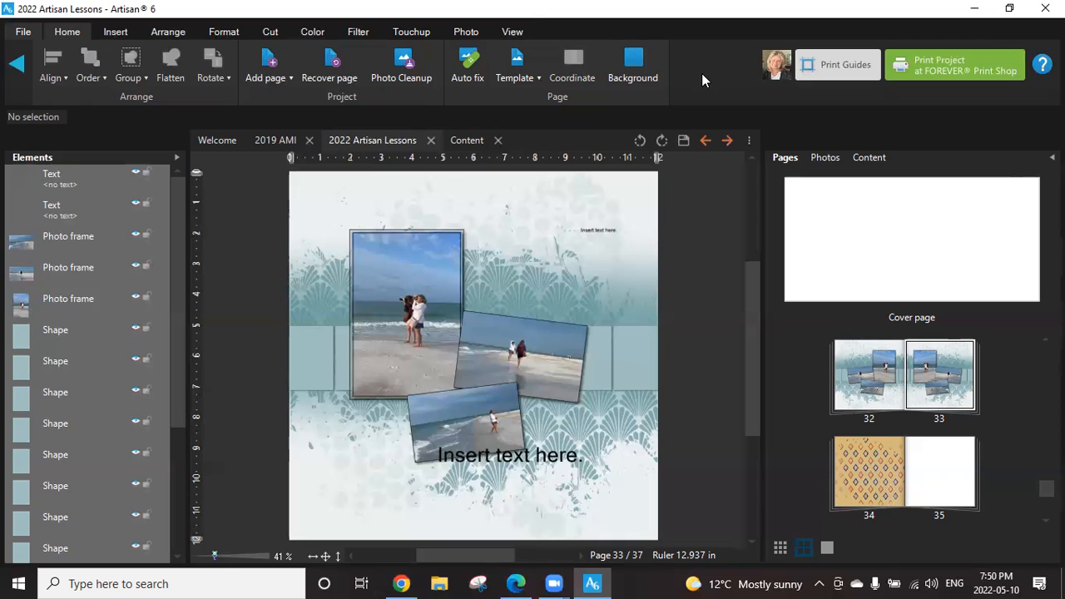
Switch to the spreads preview to show pages 32 and 33 side by side.
click(513, 33)
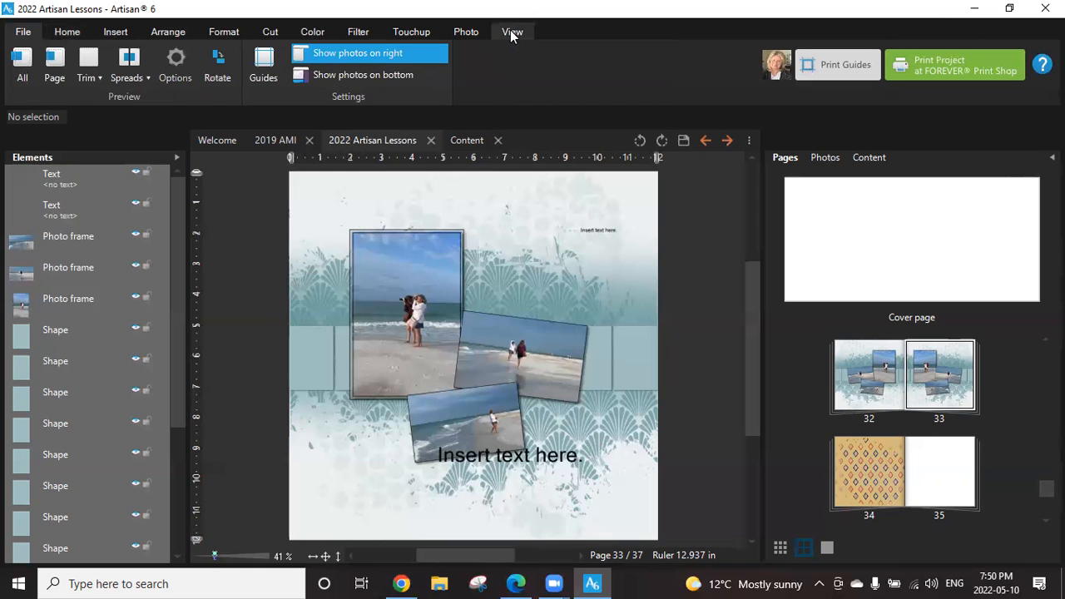
click(129, 83)
click(146, 98)
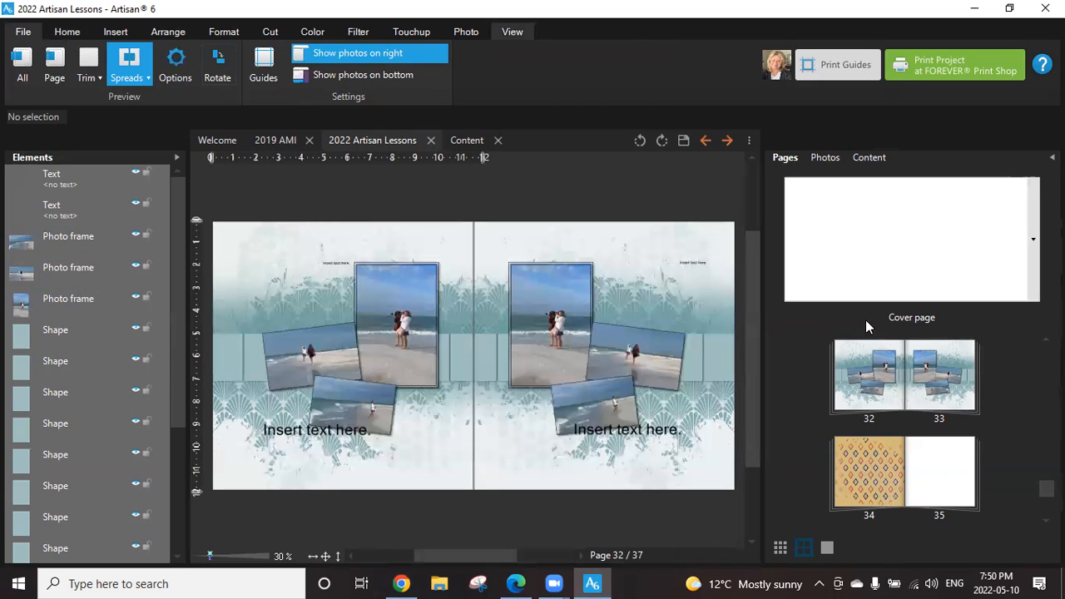
Make page 33, the mirrored beach layout, the active page of the spread.
right_click(899, 379)
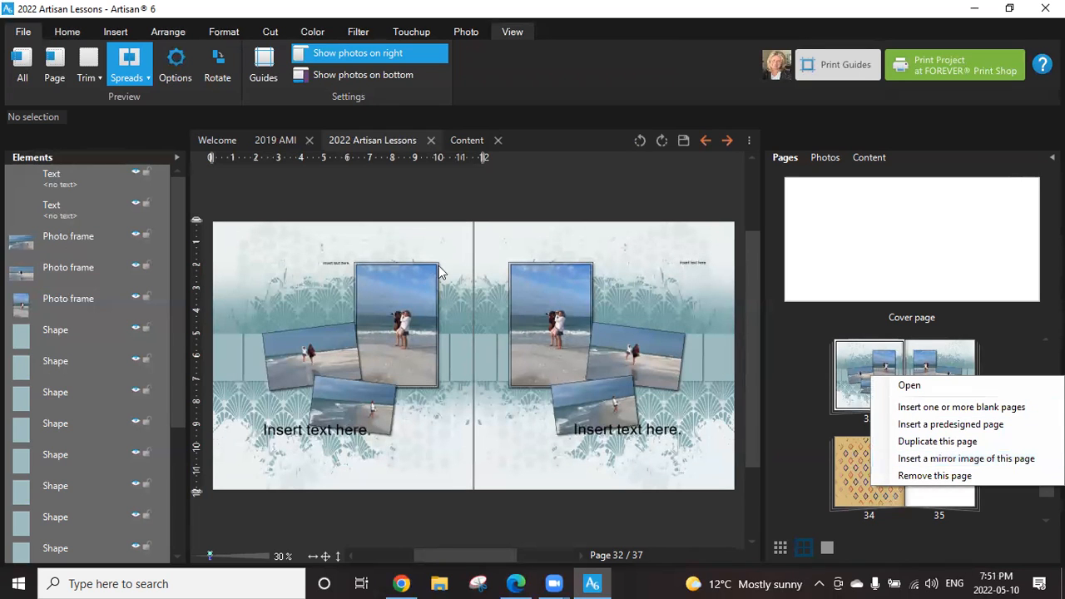
click(426, 195)
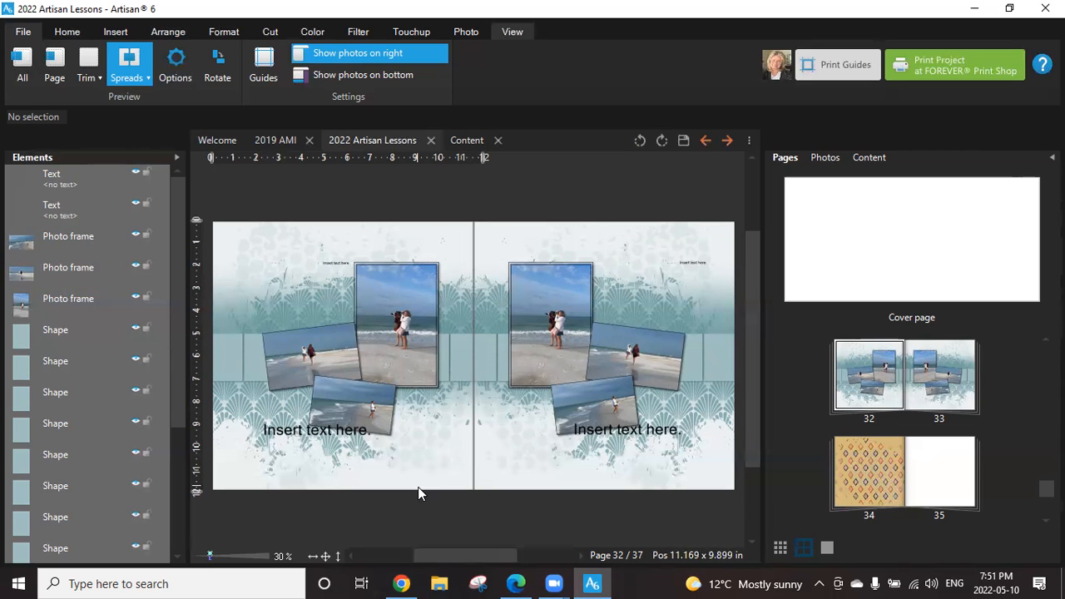
click(555, 292)
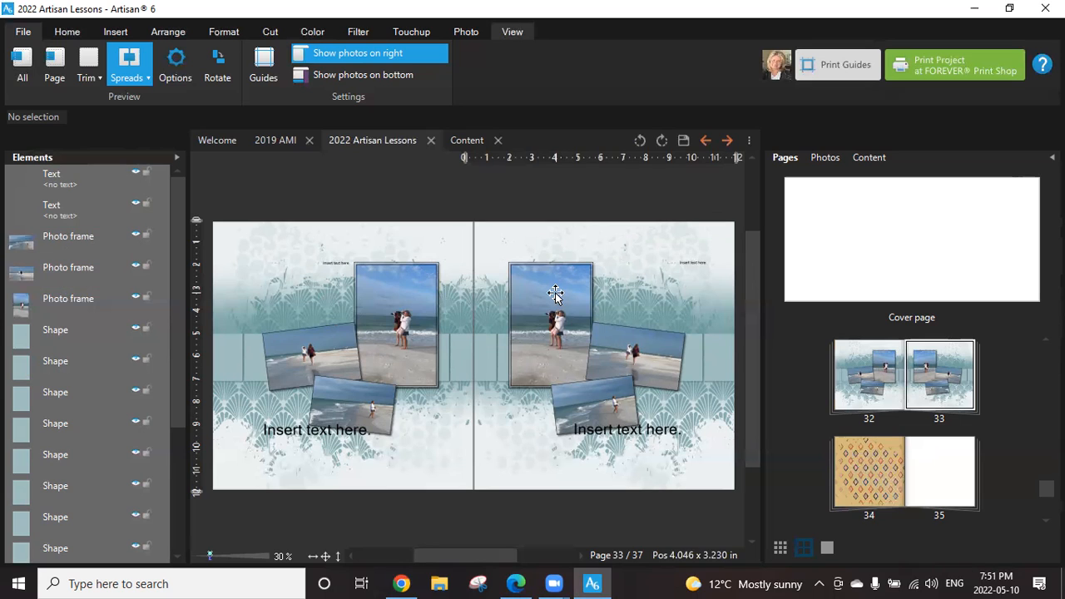
Rearrange the three beach photos on page 33, moving the large one up and outward with the two tilted ones overlapping it.
click(556, 292)
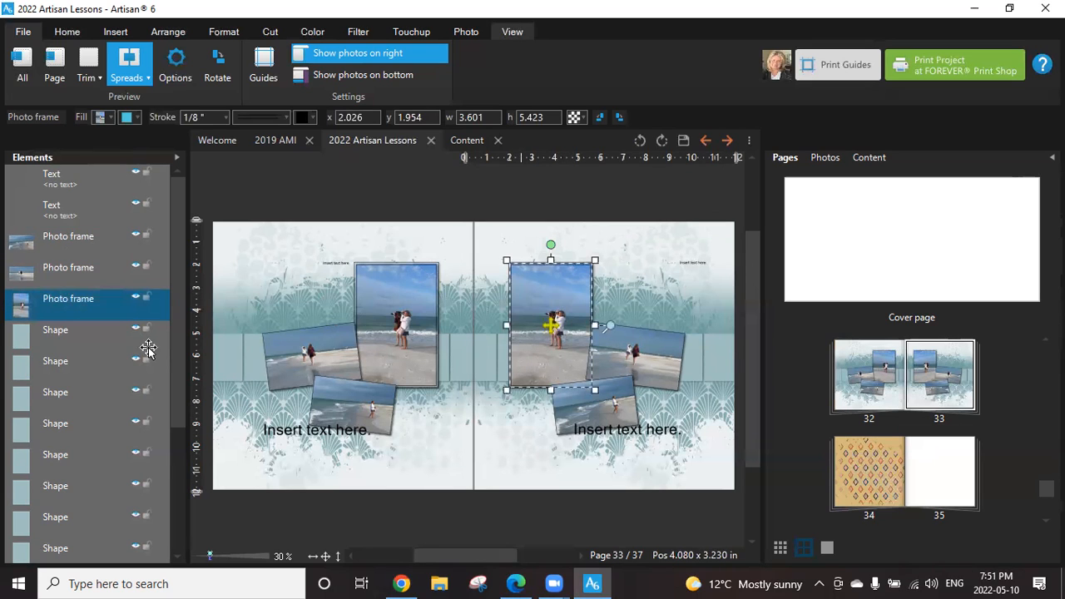
drag(566, 297, 634, 277)
drag(625, 348, 577, 363)
drag(575, 420, 597, 415)
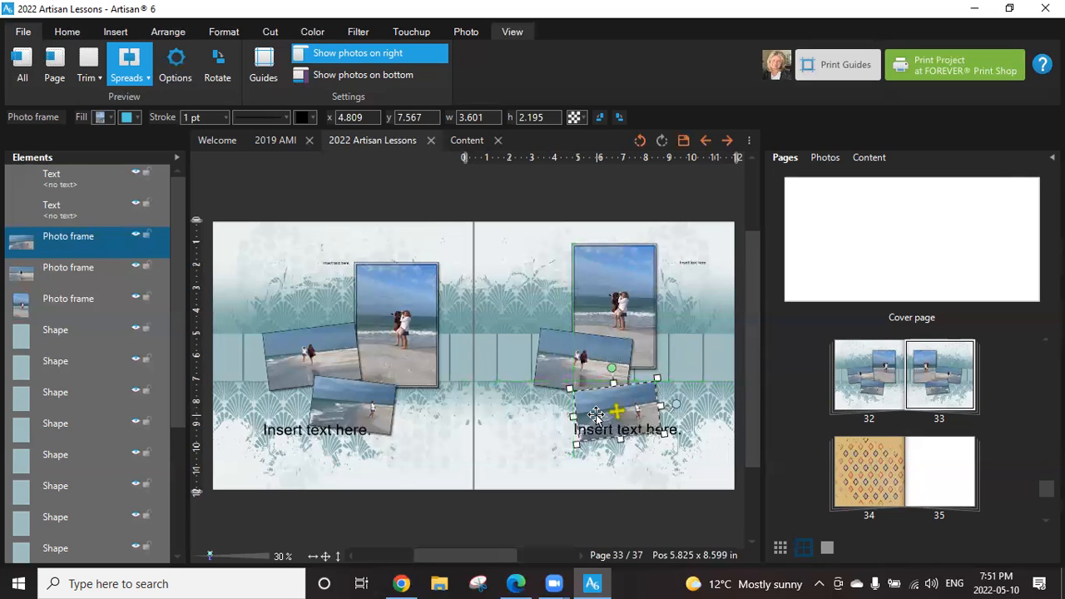
Duplicate the lowest tilted beach photo on page 33 and place the copy untilted over the upper inner edge of the large photo.
right_click(600, 416)
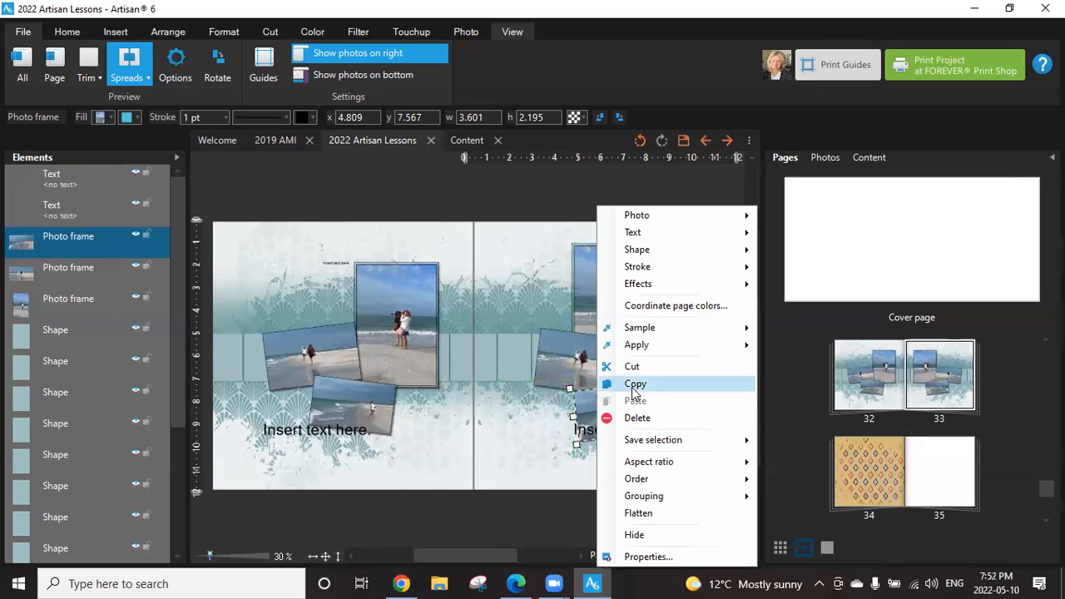
click(623, 388)
right_click(528, 417)
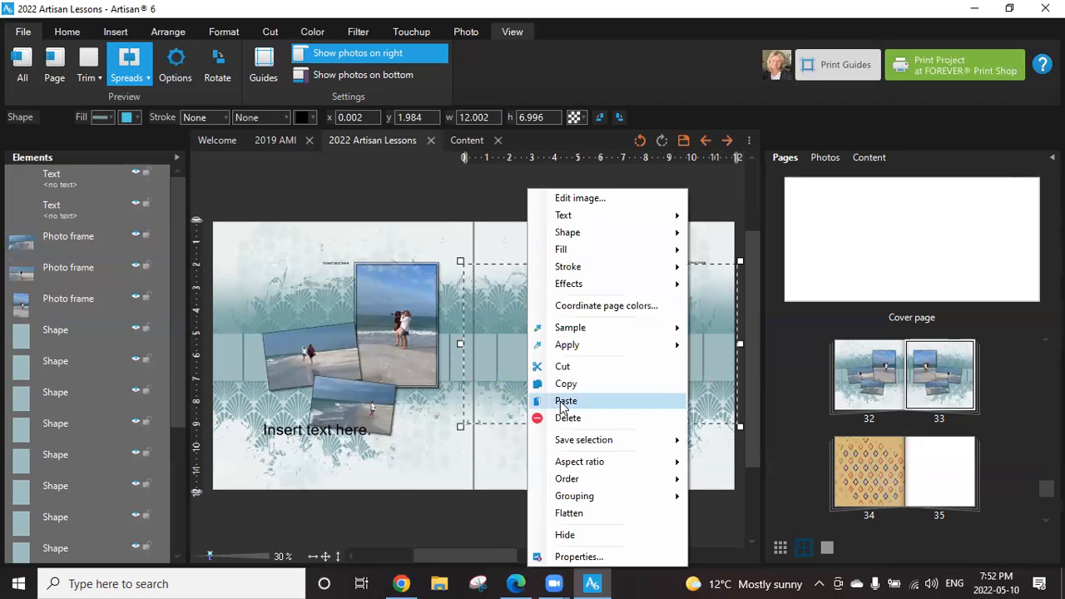
click(564, 401)
drag(506, 383, 563, 443)
drag(514, 371, 542, 275)
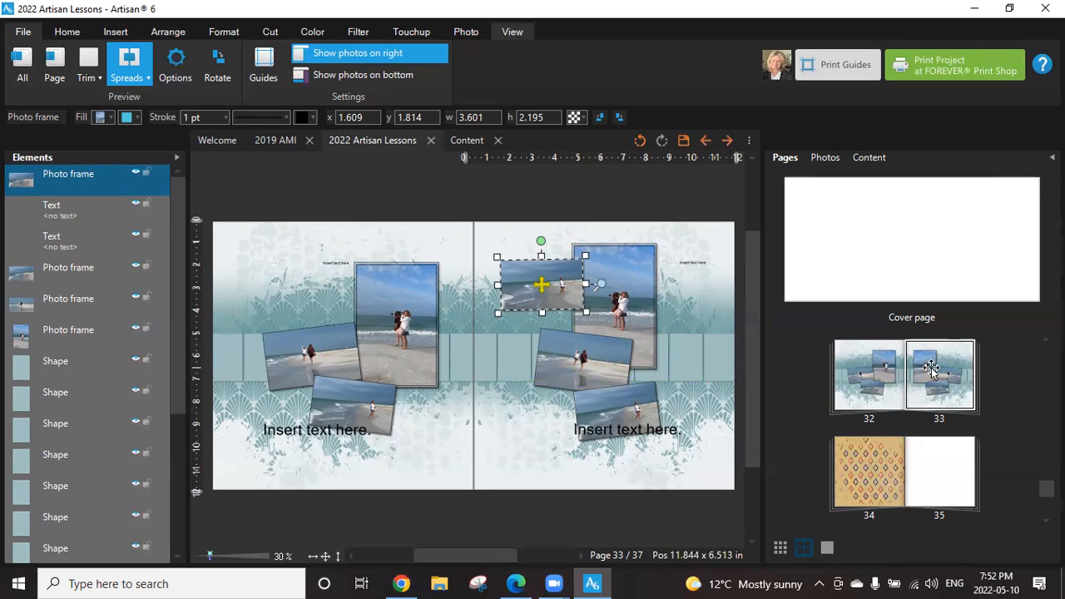
Save the project, then swap the two beach pages so the rearranged layout becomes page 32.
click(681, 140)
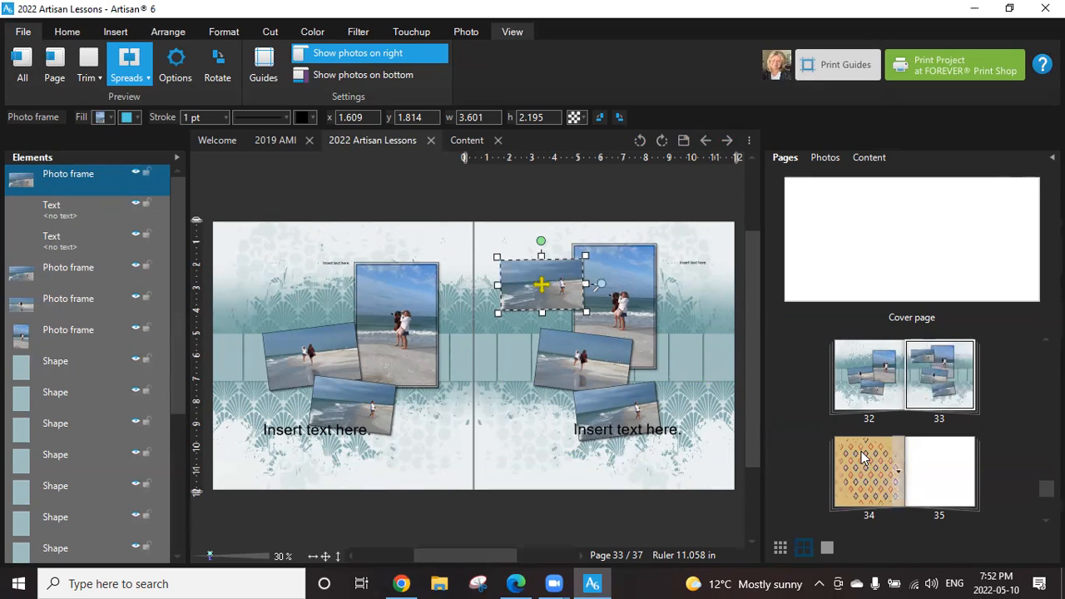
drag(863, 457, 837, 379)
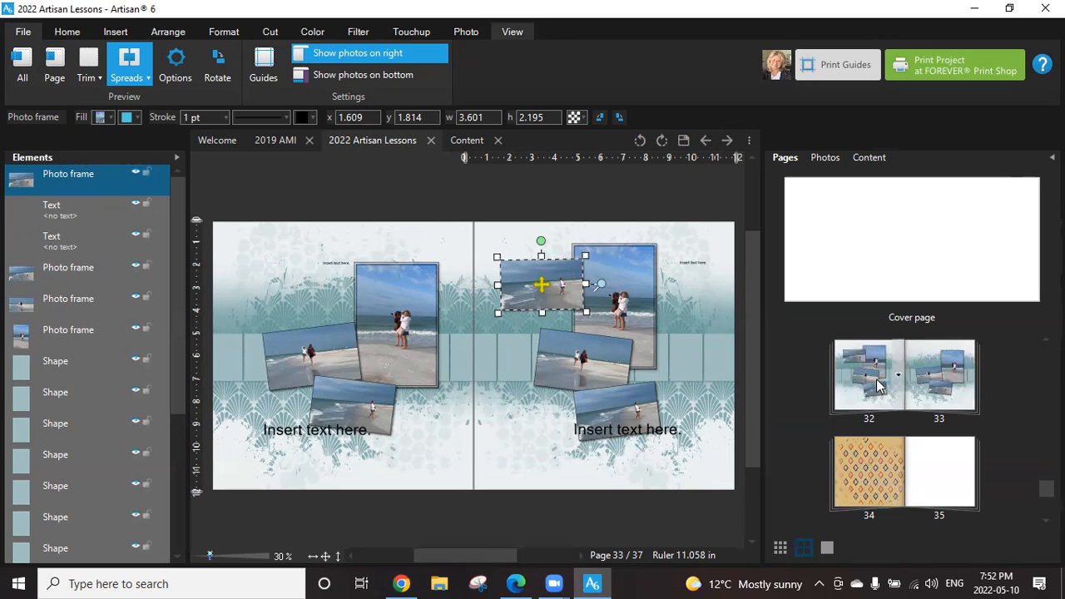
click(870, 472)
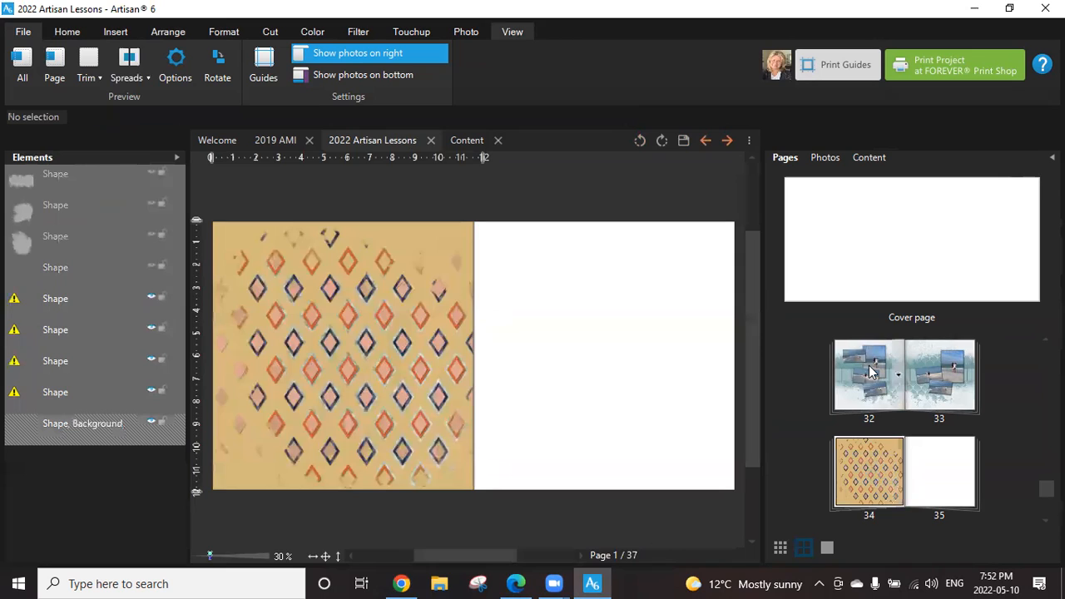
click(869, 366)
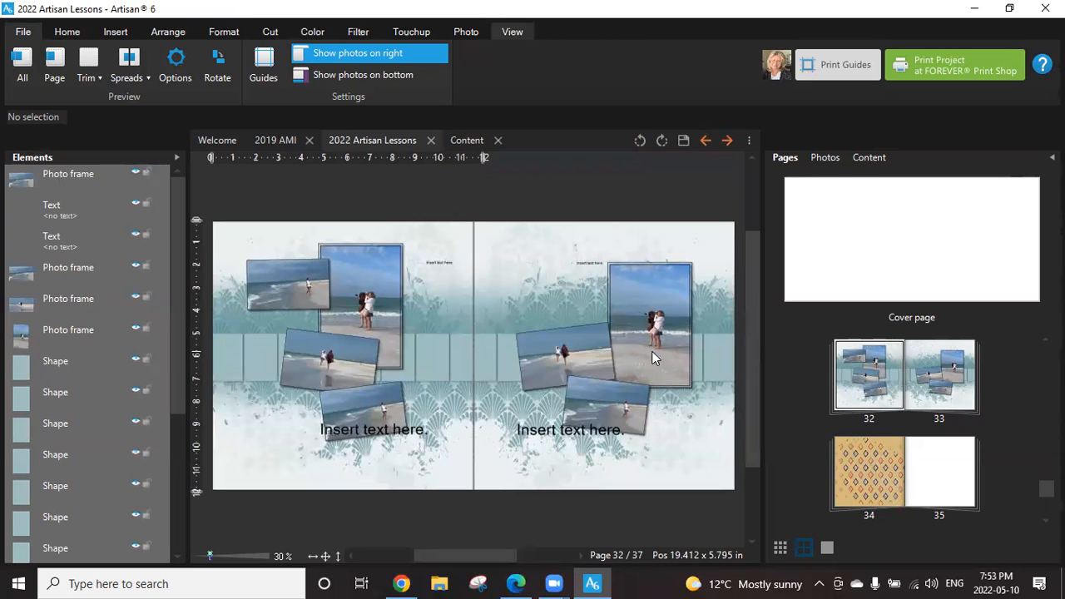
Convert the outermost teal rectangle of the strip on page 33 to a photo drop point.
click(716, 354)
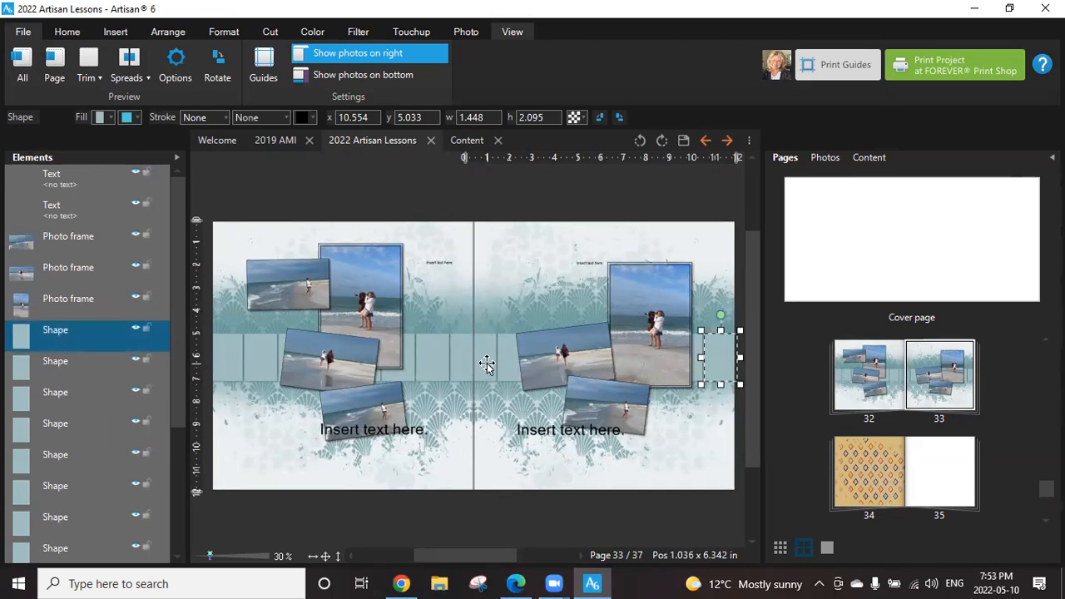
right_click(714, 379)
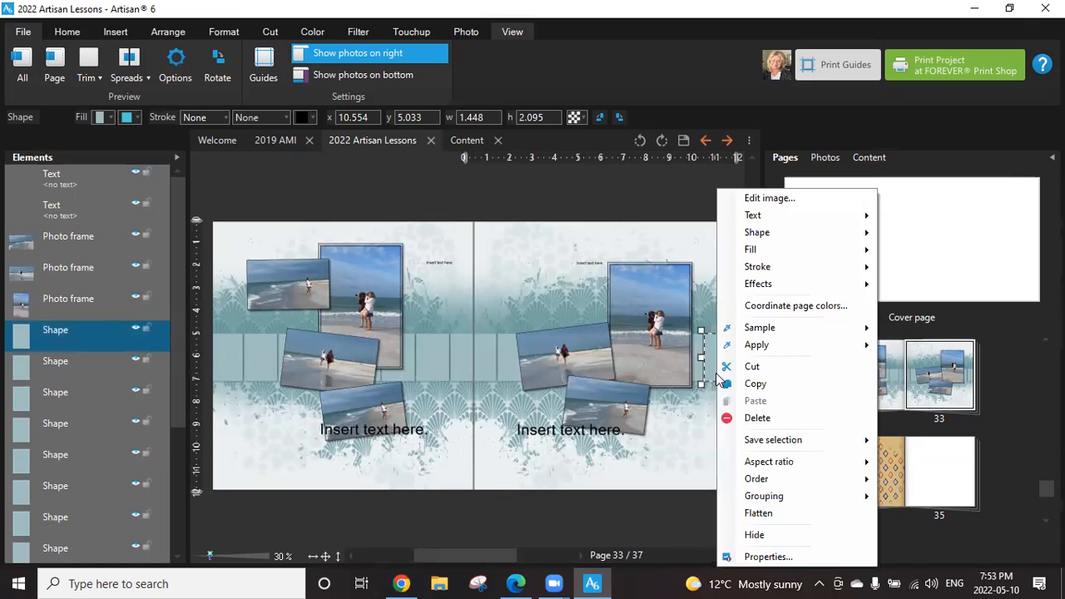
mouse_move(770, 248)
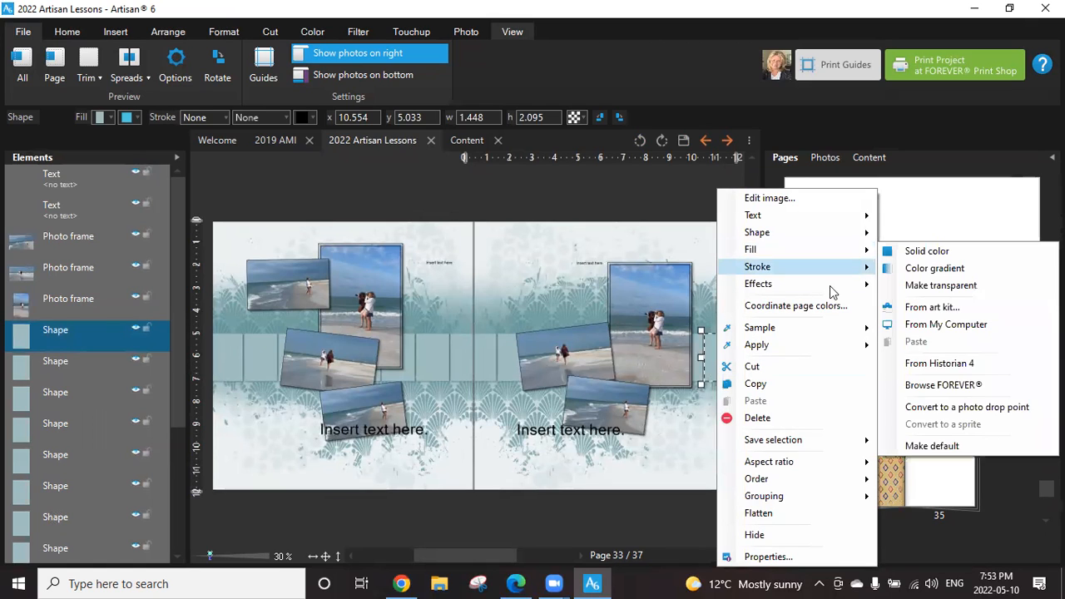
click(958, 408)
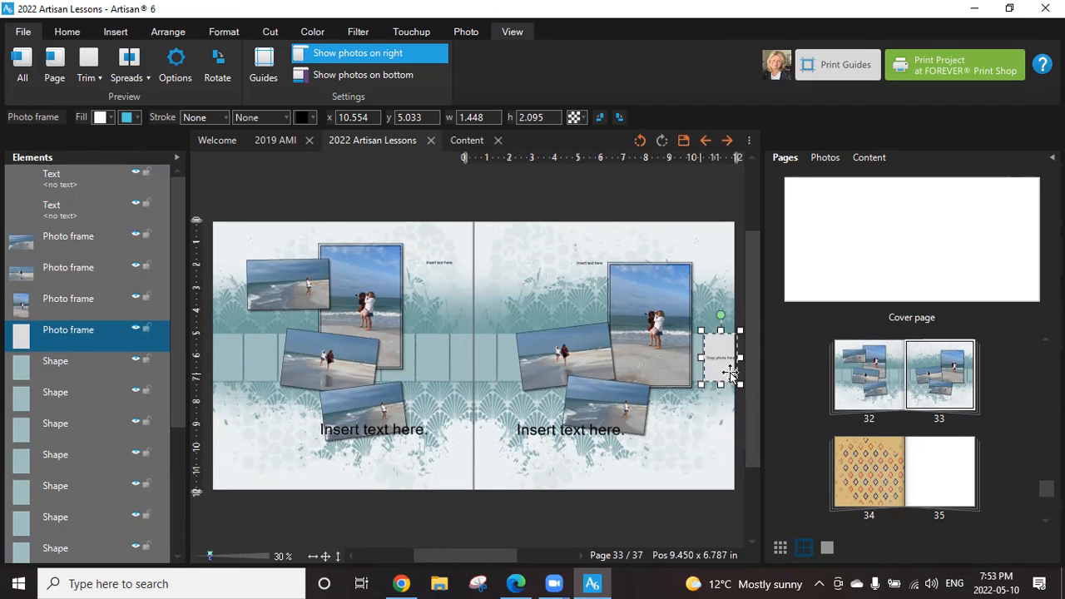
Select the seven teal rectangles and the empty photo frame in page 33's strip and outline them with the Outliner.
click(492, 354)
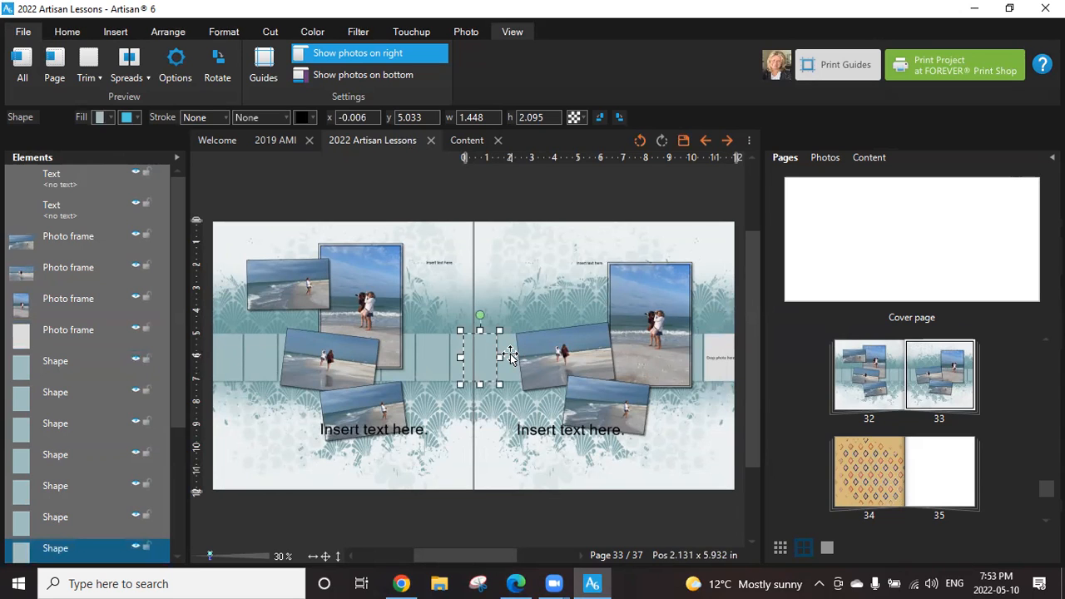
shift+click(510, 356)
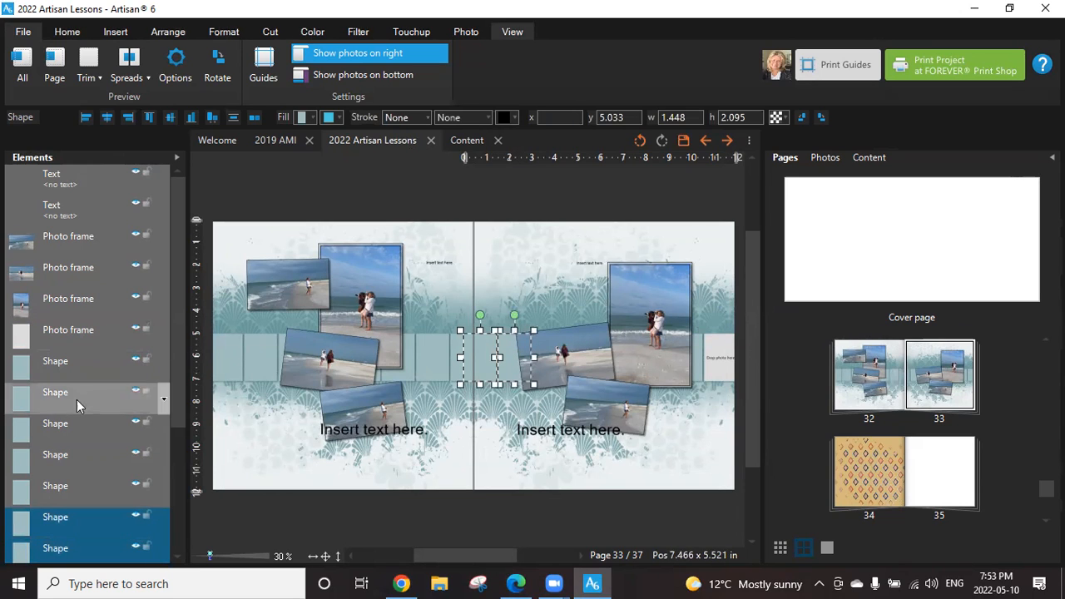
shift+click(43, 487)
shift+click(59, 449)
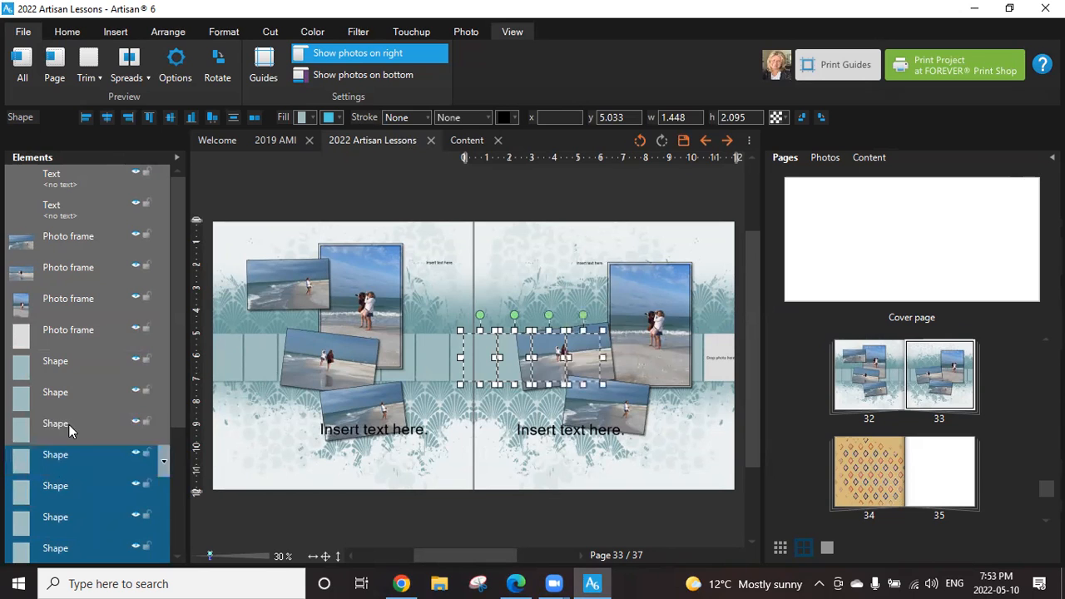
shift+click(69, 422)
shift+click(66, 394)
shift+click(59, 365)
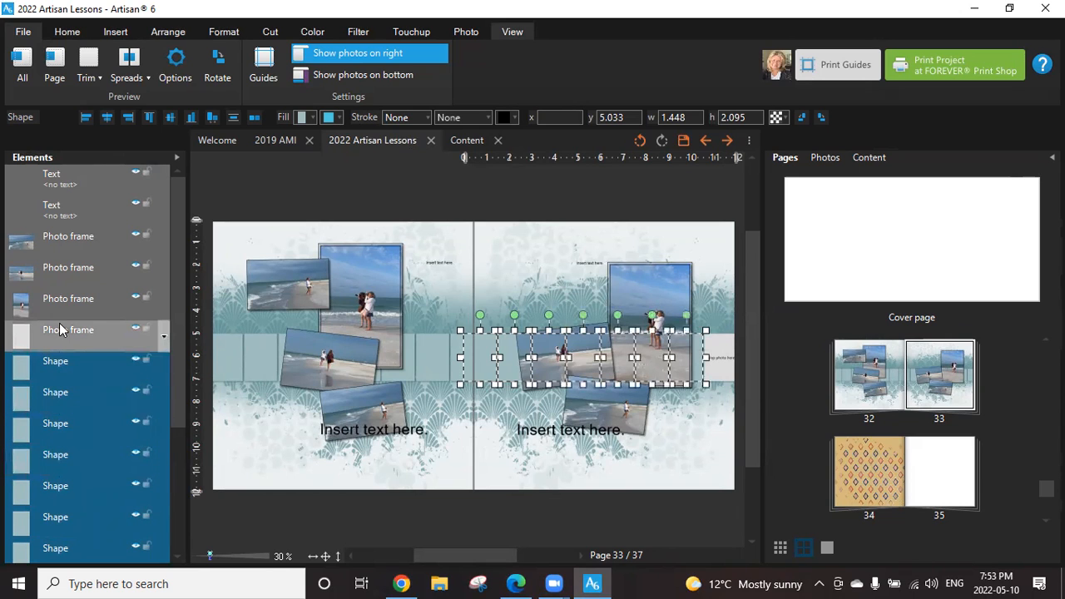
shift+click(64, 330)
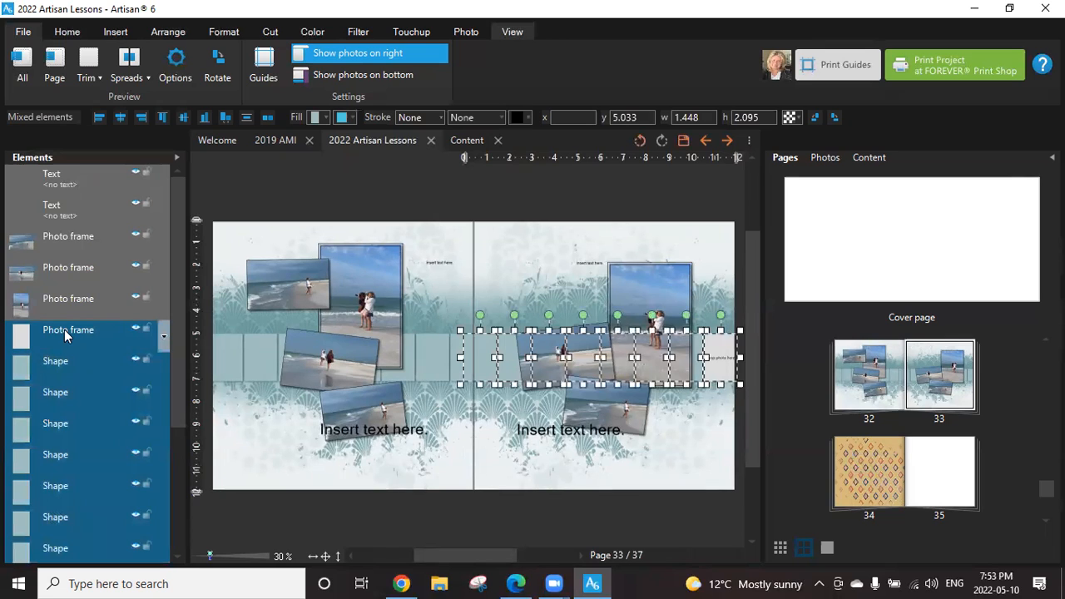
right_click(64, 330)
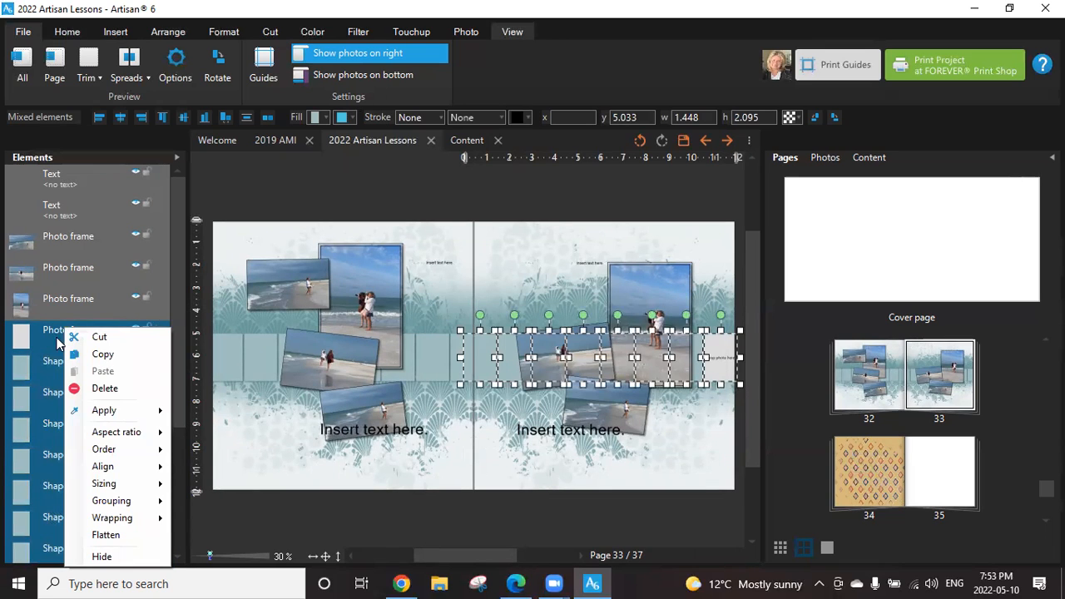
click(76, 38)
click(102, 38)
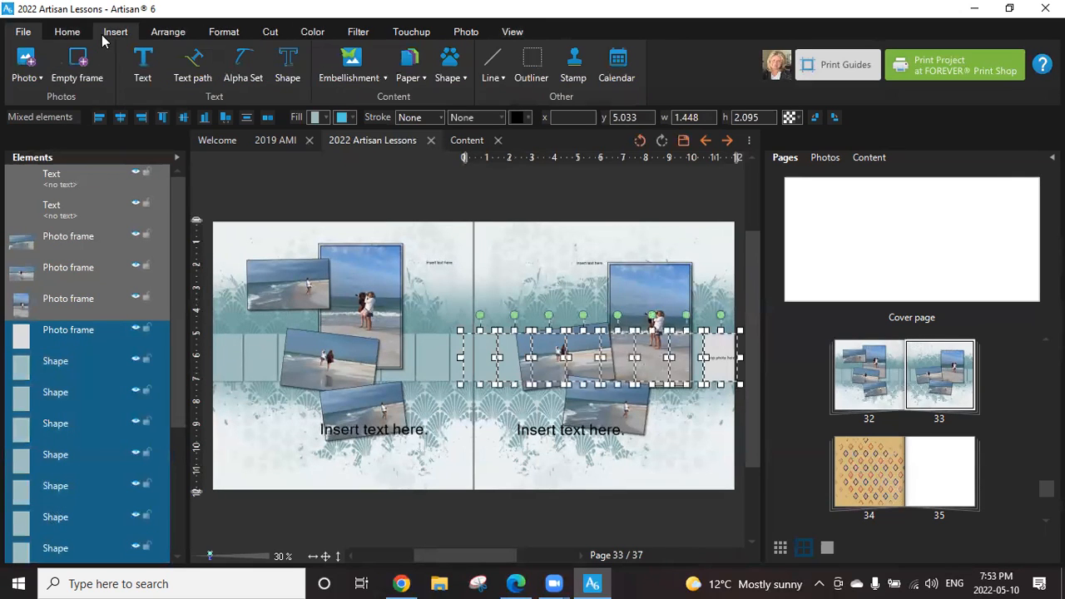
click(520, 78)
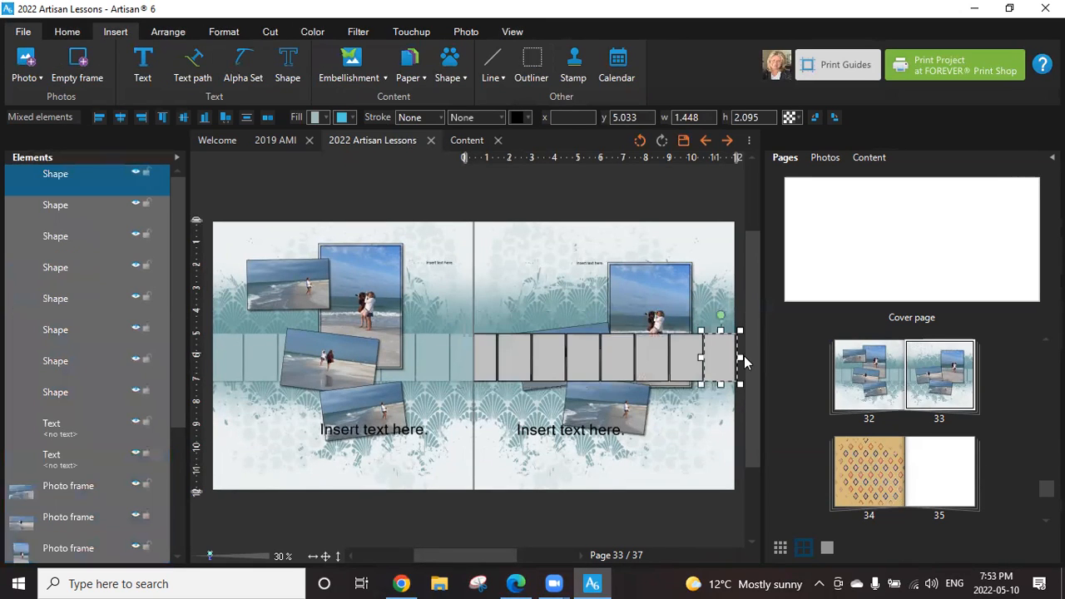
Convert the second-outermost outlined rectangle in page 33's strip to a photo drop point.
right_click(687, 356)
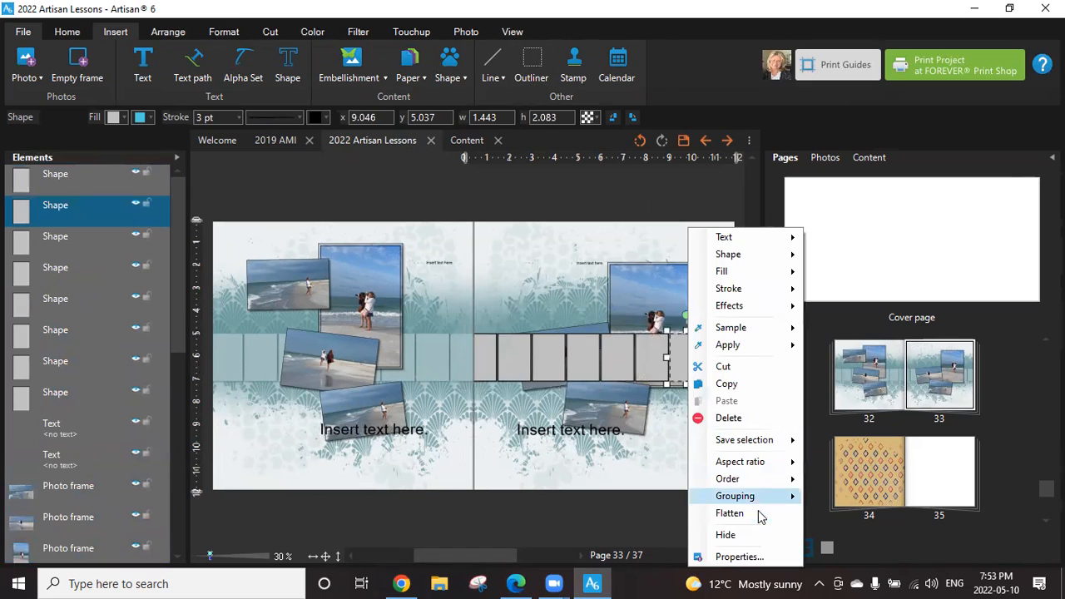
mouse_move(753, 271)
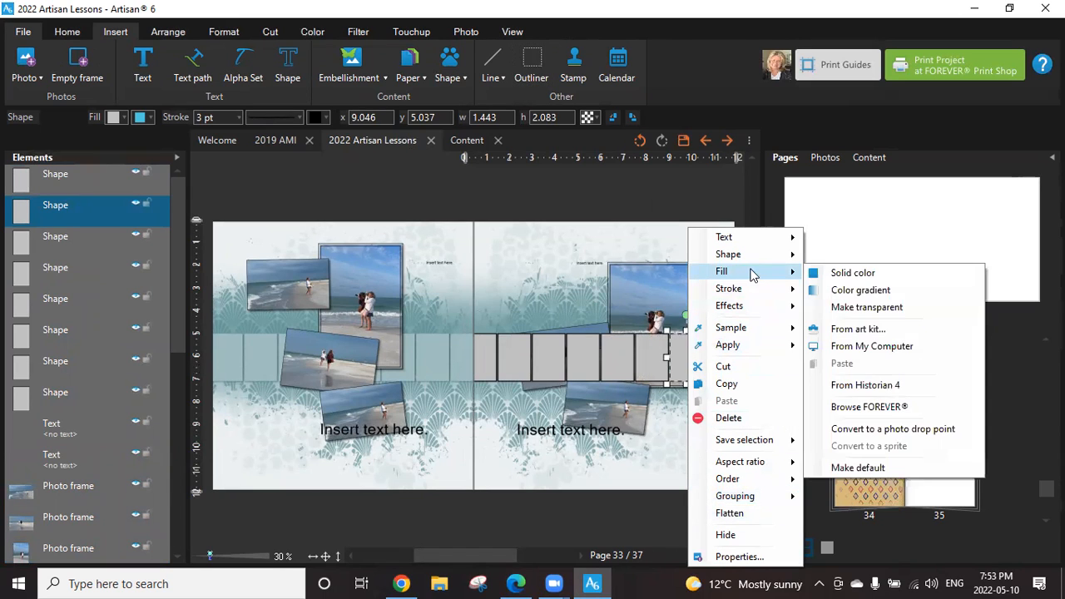
click(893, 429)
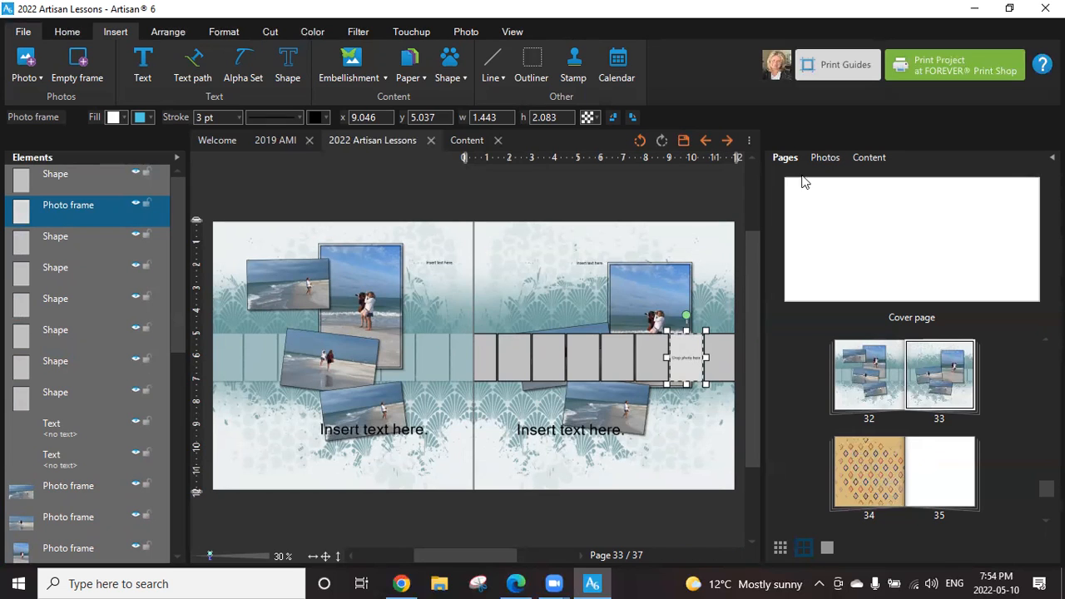
click(653, 356)
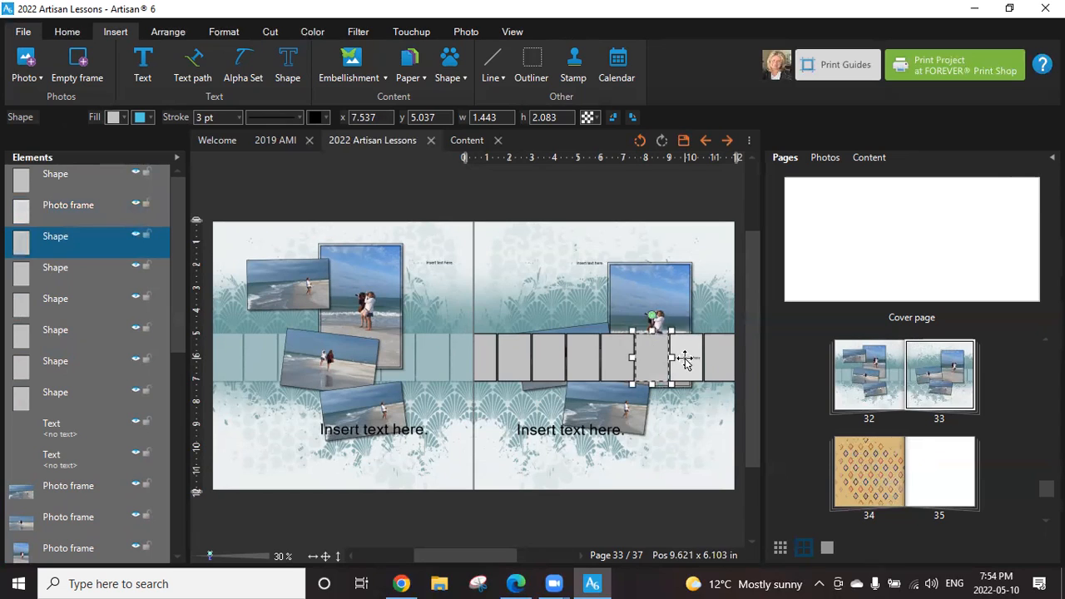
Undo all the outlines and photo drop points made in page 33's strip.
click(639, 142)
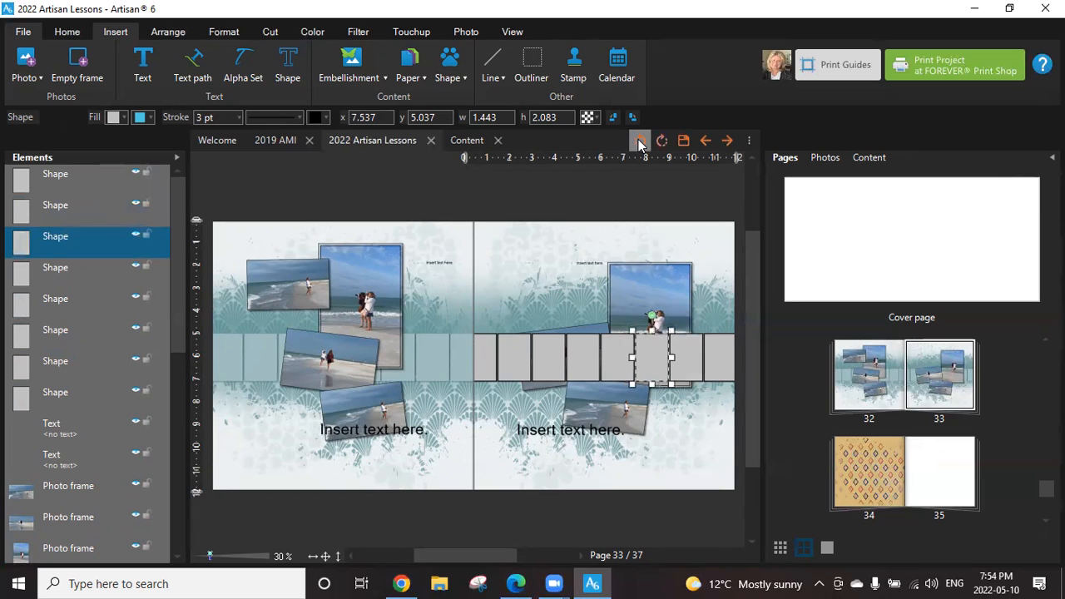
click(640, 142)
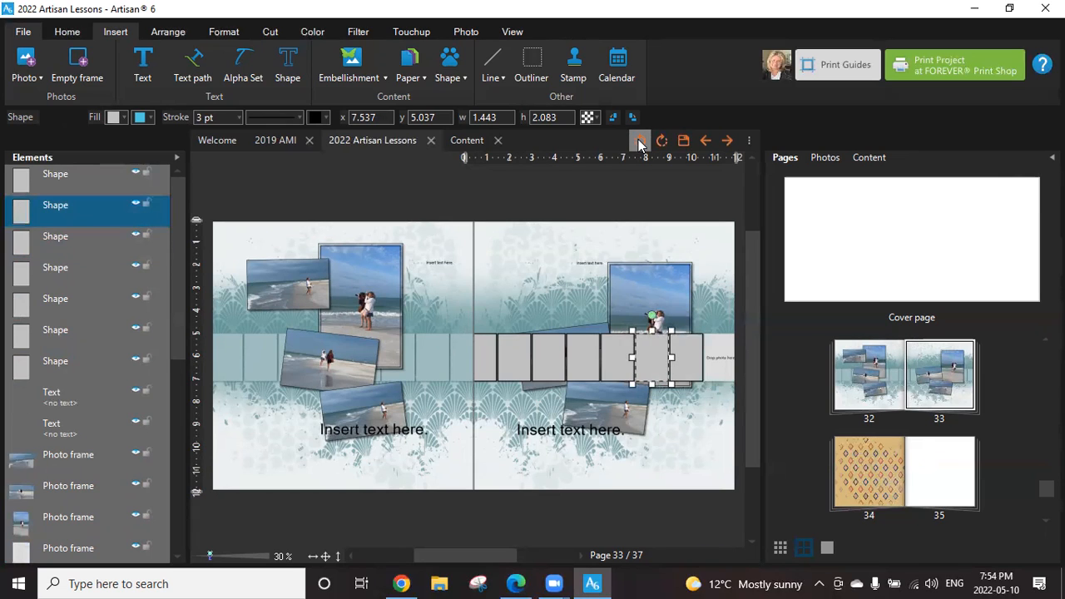
click(639, 142)
click(638, 142)
click(638, 141)
click(638, 142)
click(638, 142)
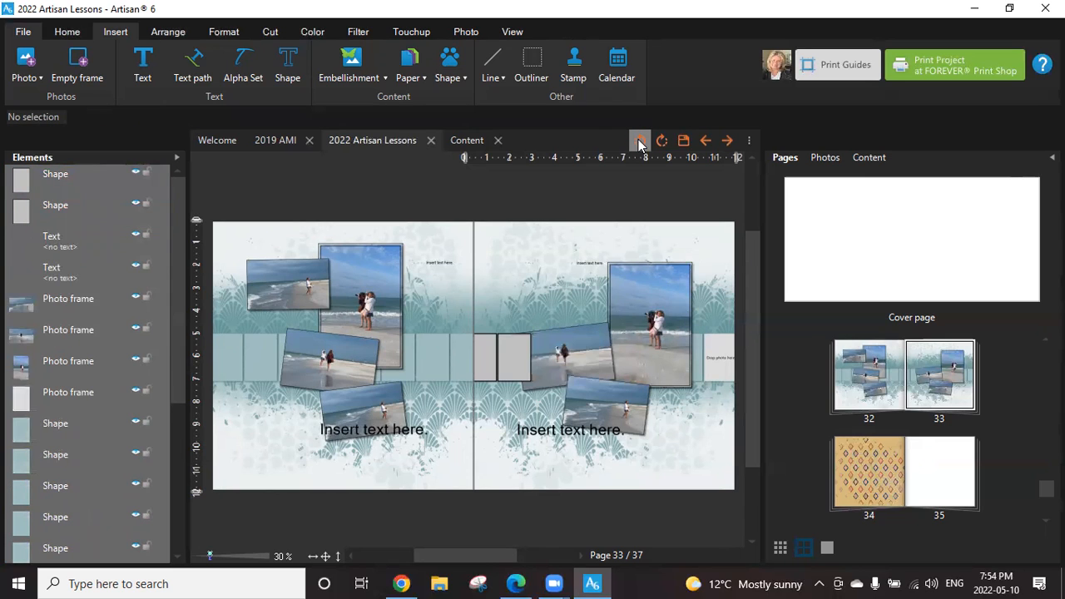
click(639, 141)
click(639, 141)
click(638, 141)
click(639, 141)
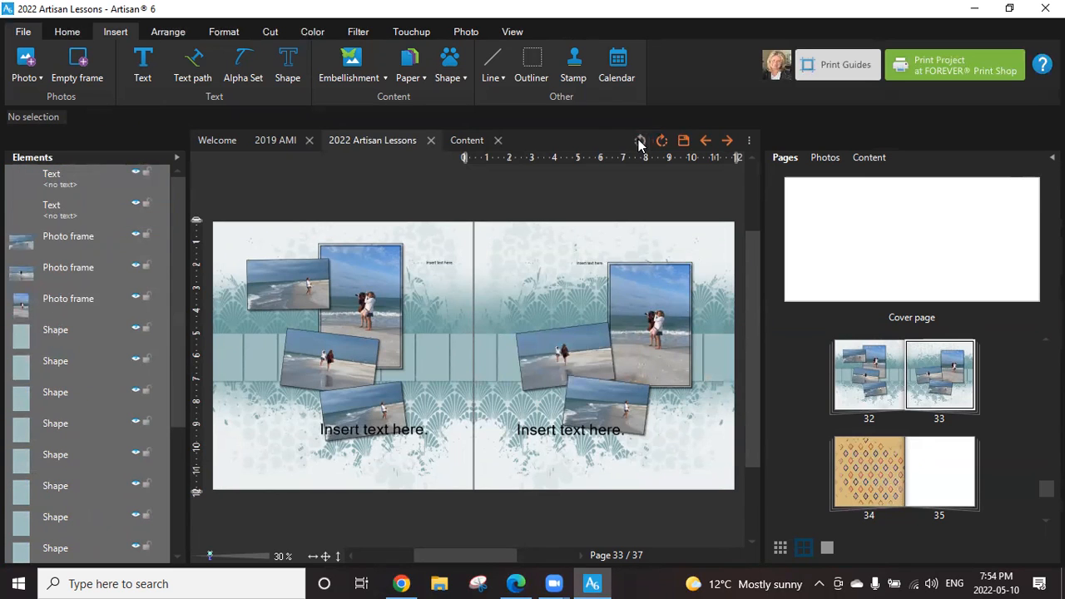
Select all eight teal rectangles in page 33's strip and create outline shapes from them with the Outliner.
click(35, 332)
ctrl+click(48, 362)
ctrl+click(59, 391)
ctrl+click(59, 423)
ctrl+click(57, 454)
ctrl+click(57, 486)
ctrl+click(56, 517)
ctrl+click(57, 548)
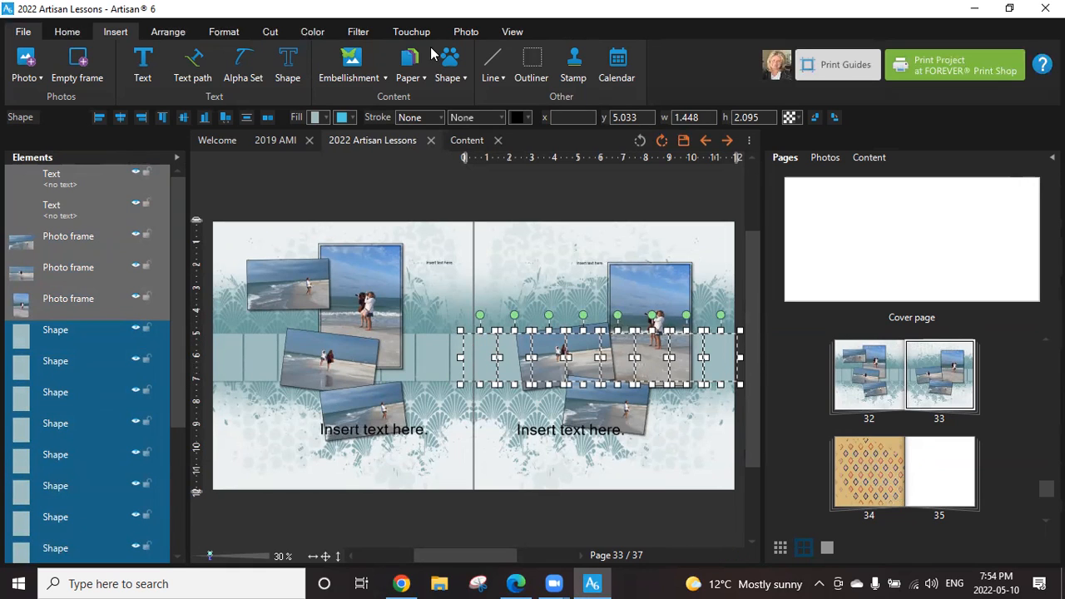
click(535, 73)
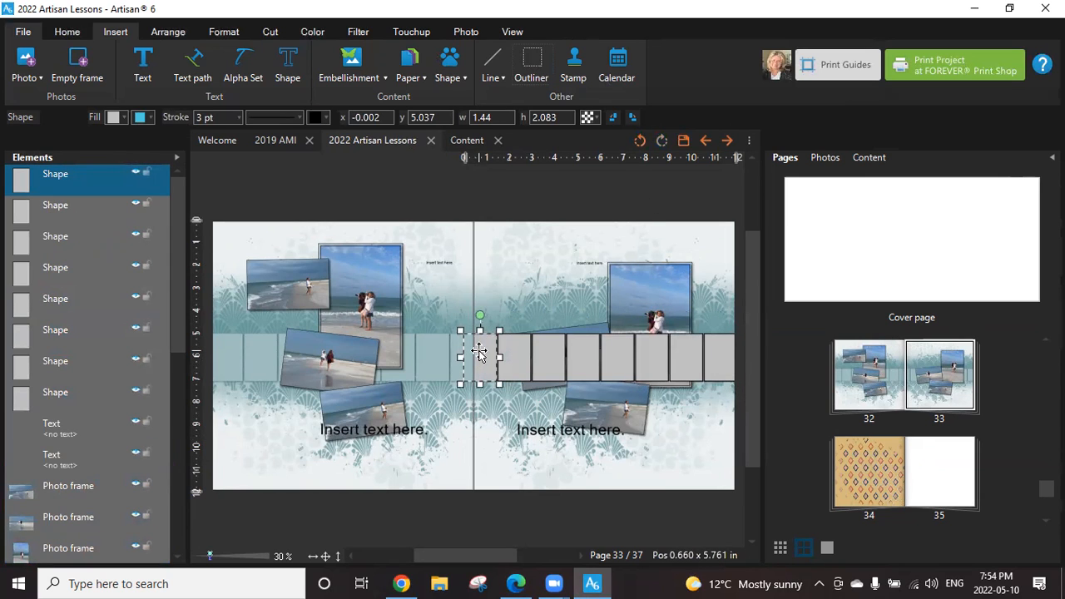
Try converting the outlined rectangle next to the page 33 gutter to a photo drop point, and undo it.
right_click(478, 351)
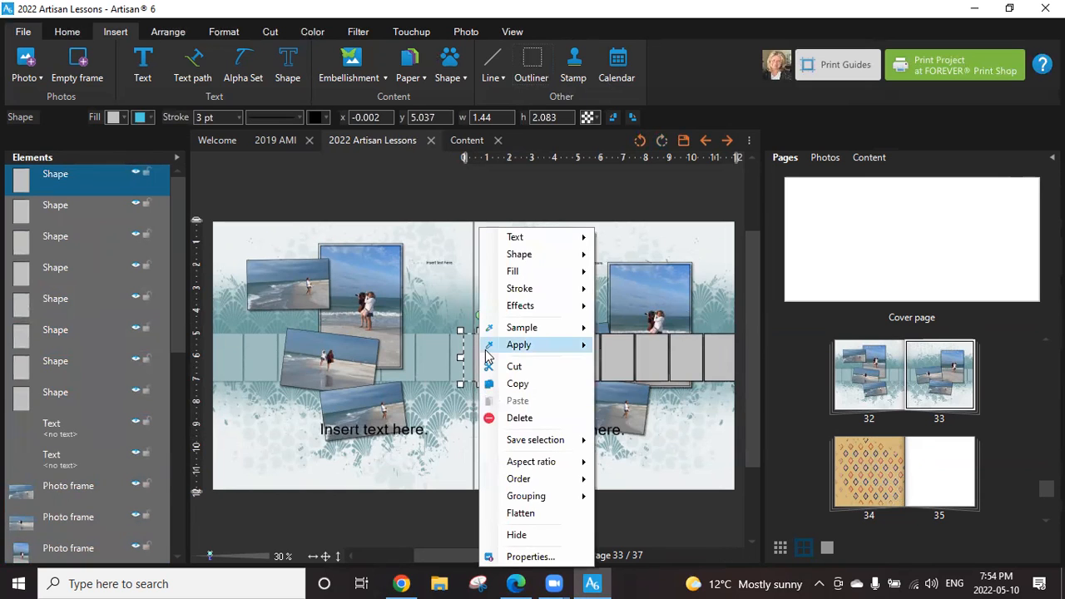
mouse_move(578, 273)
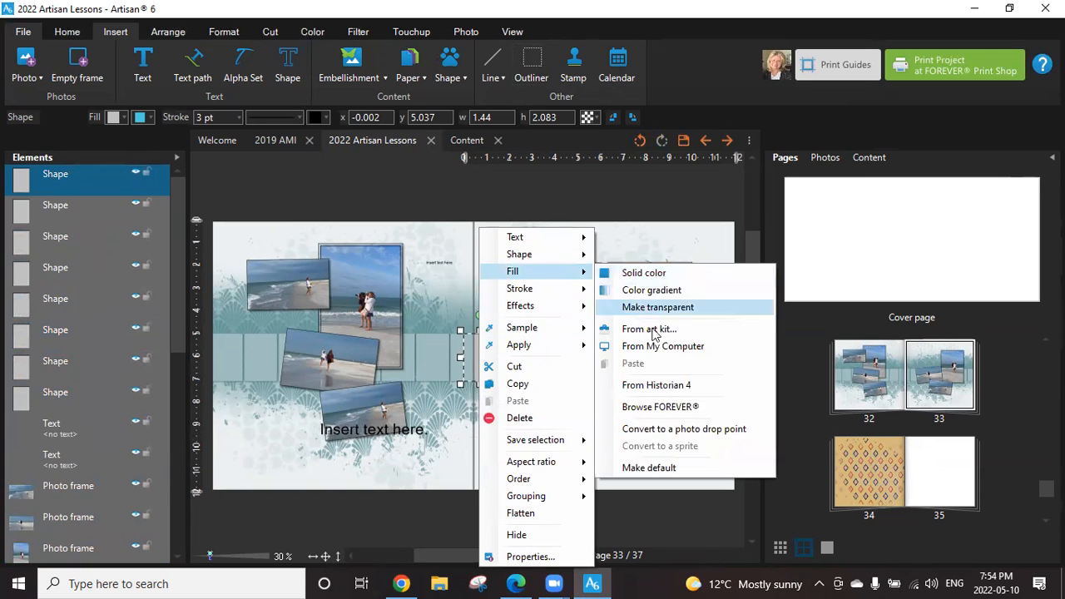
click(678, 427)
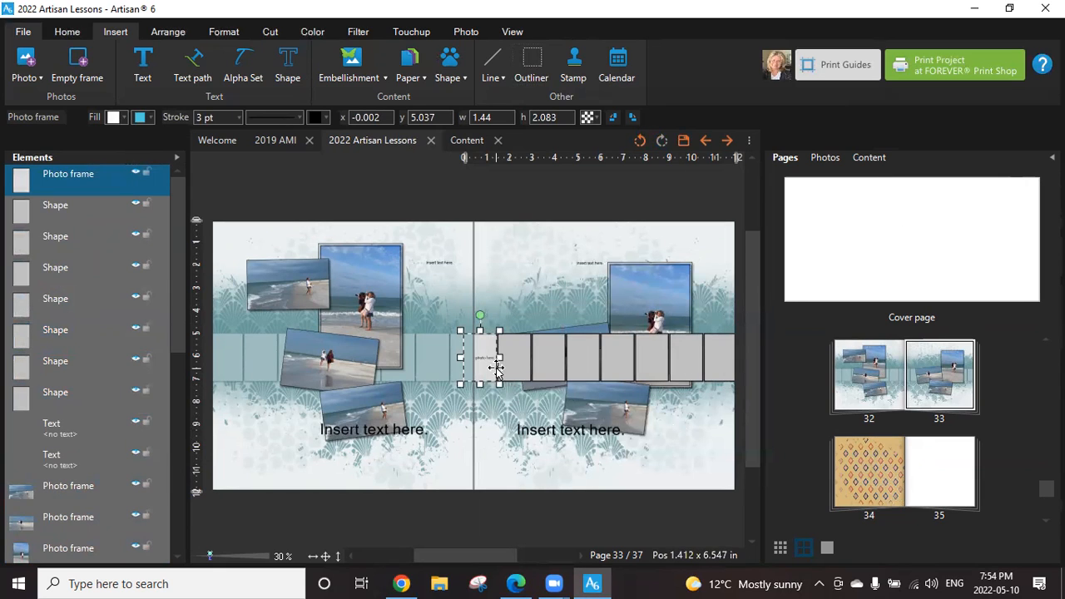
click(639, 138)
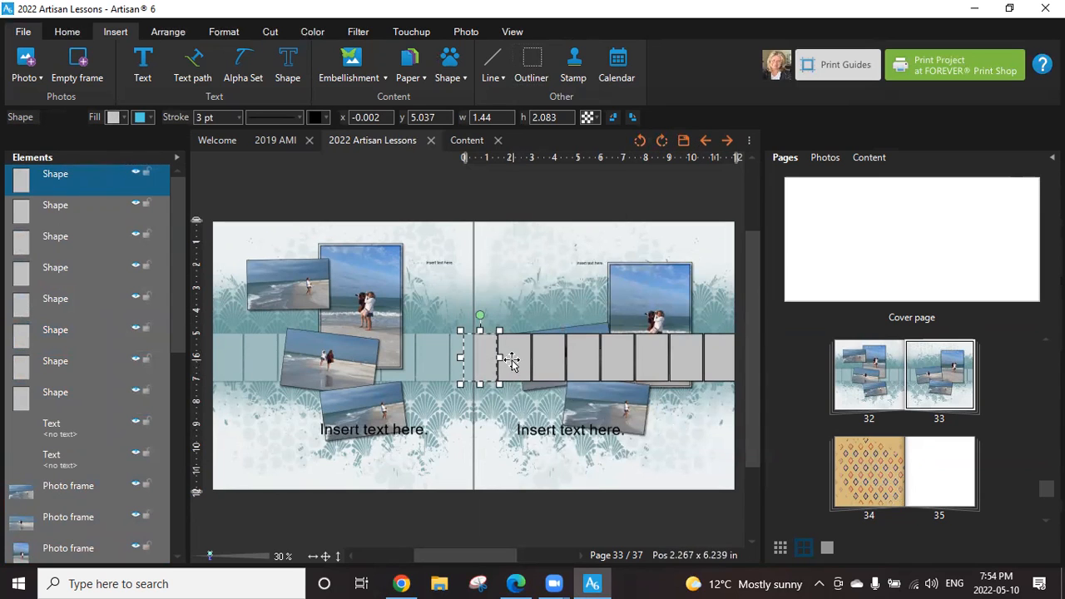
Select all eight outlined rectangles in page 33's strip and group them.
ctrl+click(65, 213)
ctrl+click(67, 245)
ctrl+click(68, 276)
ctrl+click(69, 308)
ctrl+click(69, 338)
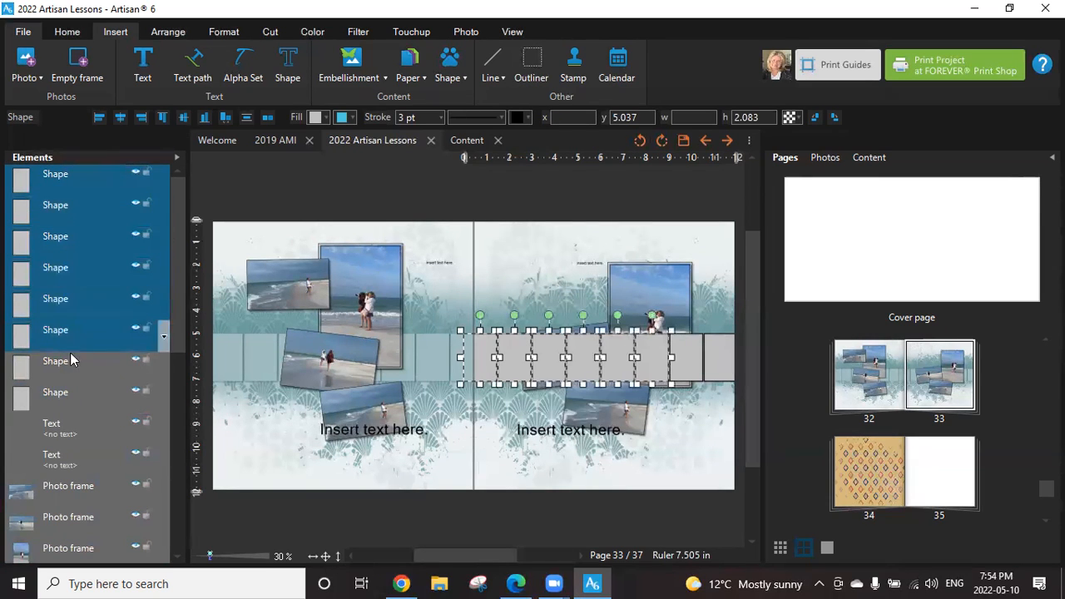
ctrl+click(71, 360)
ctrl+click(73, 391)
right_click(73, 391)
mouse_move(150, 504)
click(220, 503)
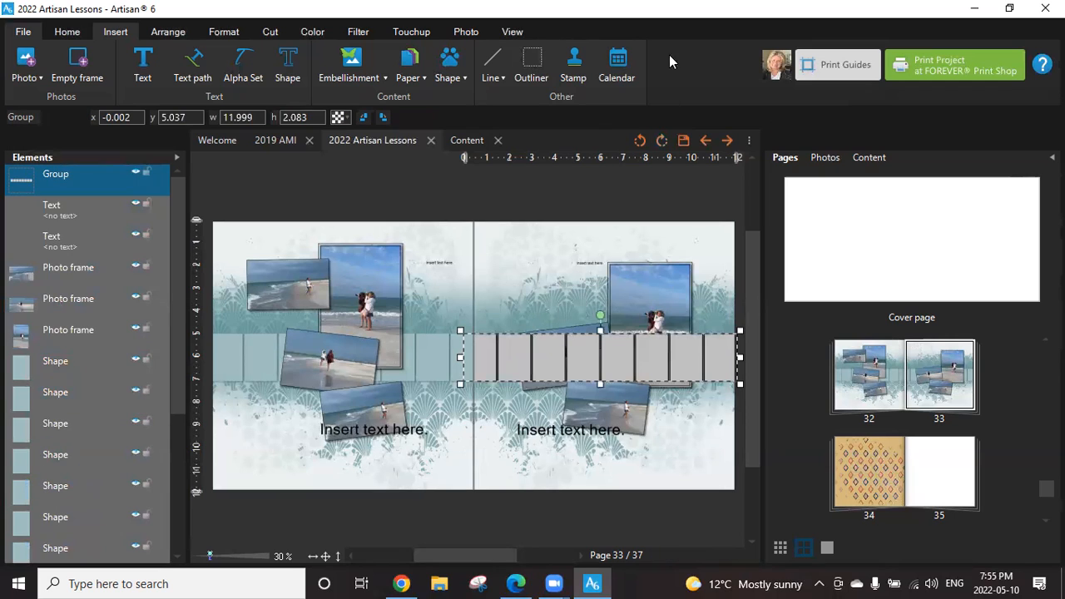
Check the outlined group's options for a photo drop point conversion, and undo the grouping.
right_click(544, 366)
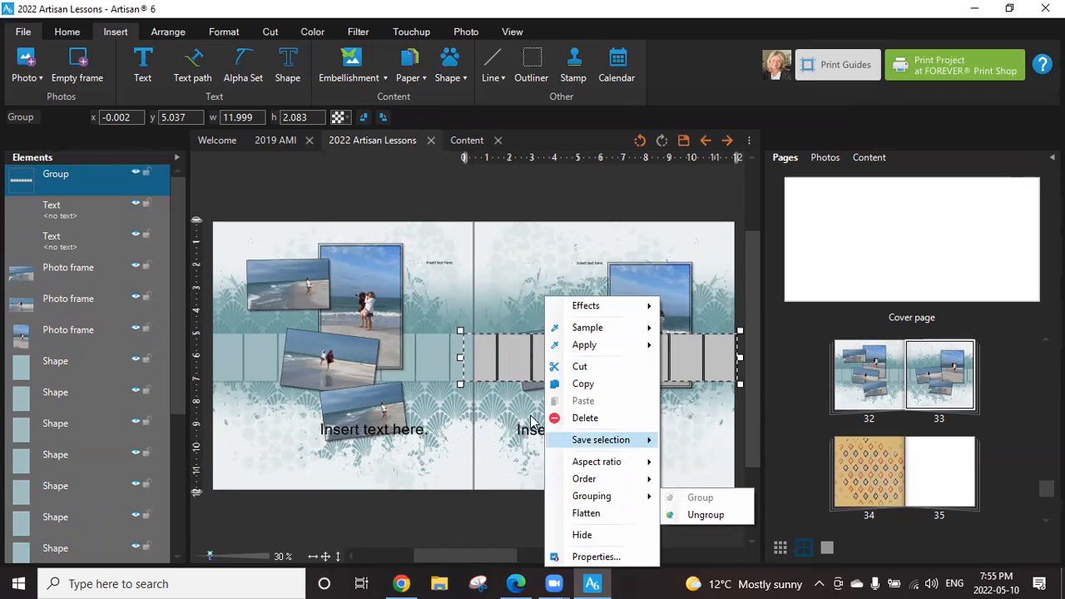
click(507, 361)
right_click(531, 356)
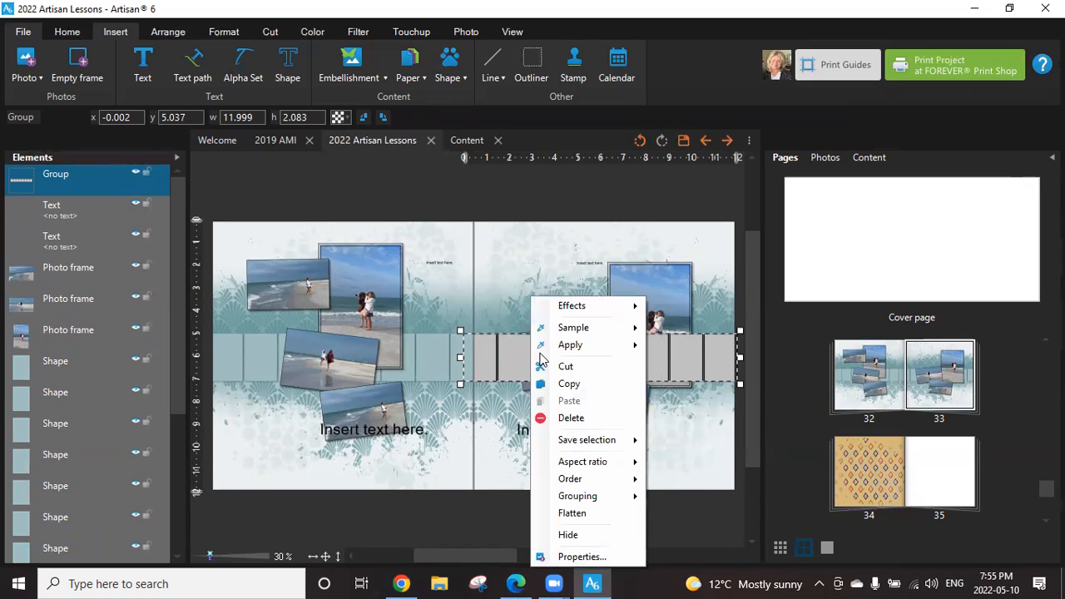
mouse_move(572, 344)
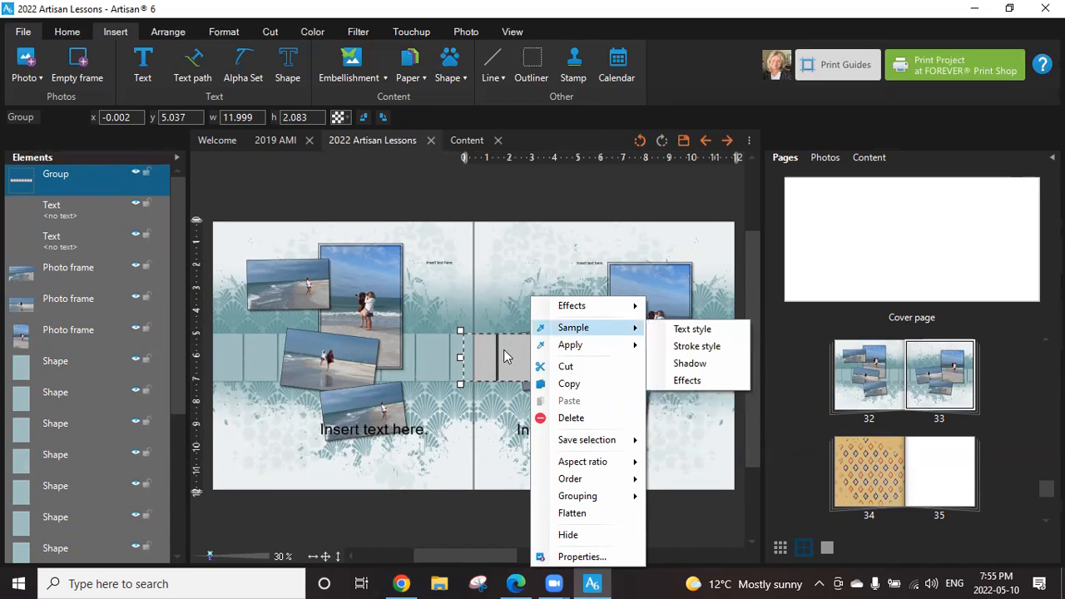
mouse_move(573, 307)
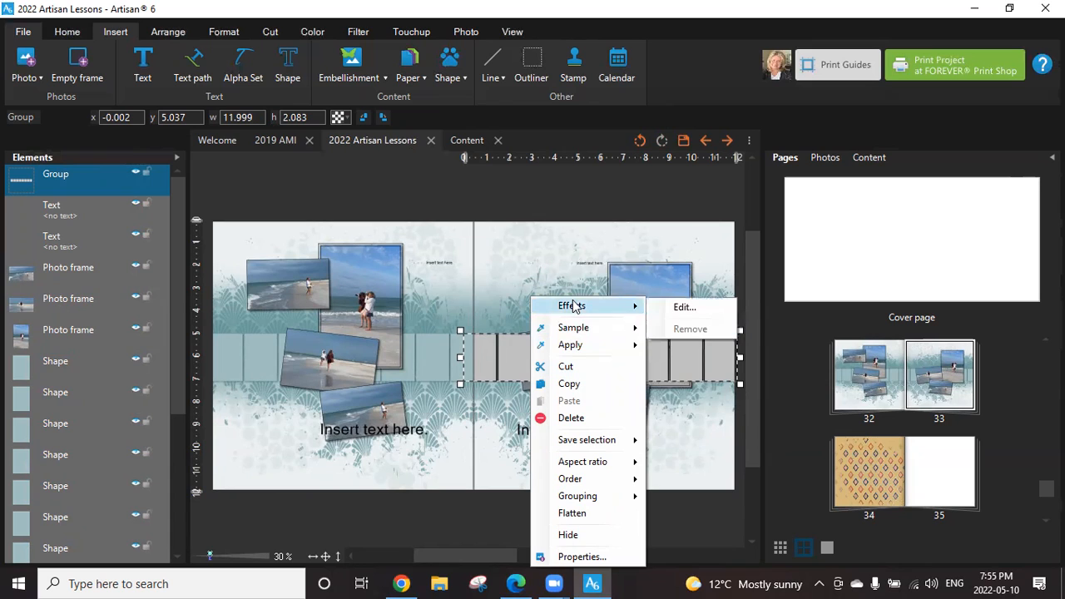
click(503, 373)
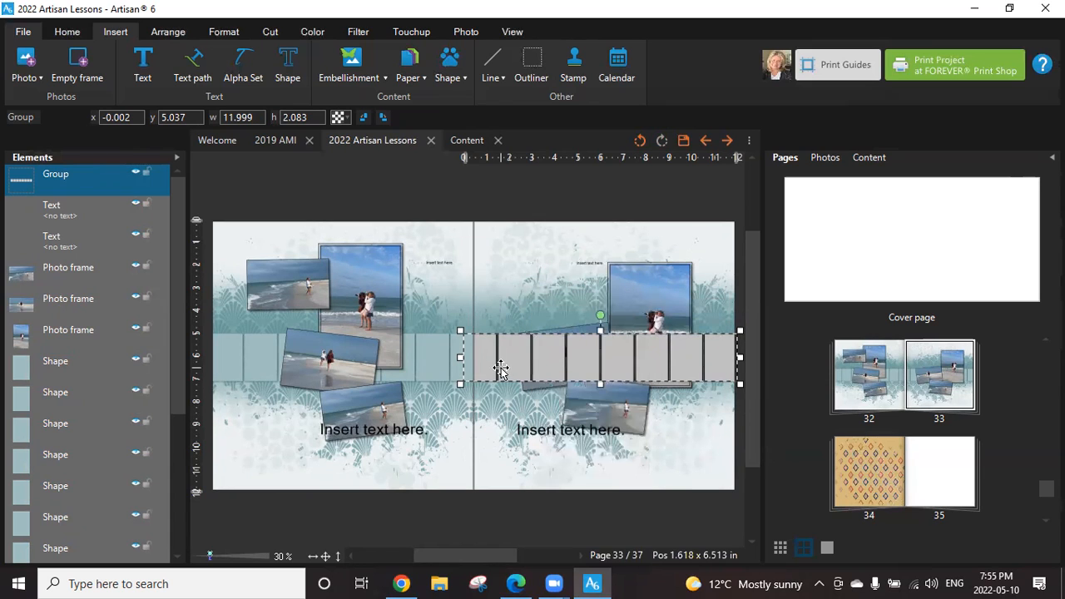
click(640, 141)
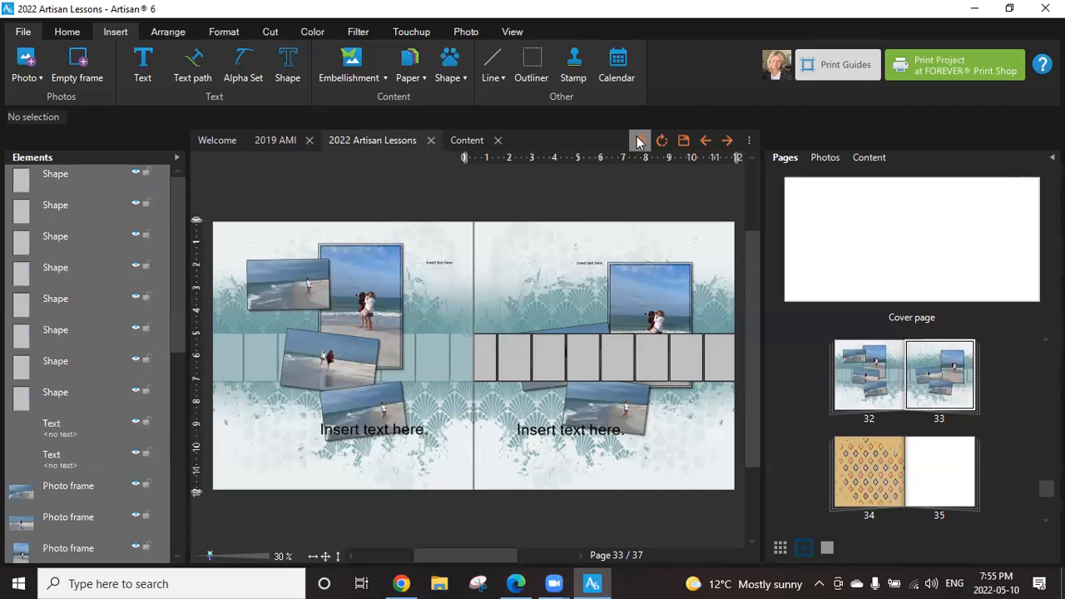
Undo all the outline shapes created over page 33's teal strip.
click(485, 360)
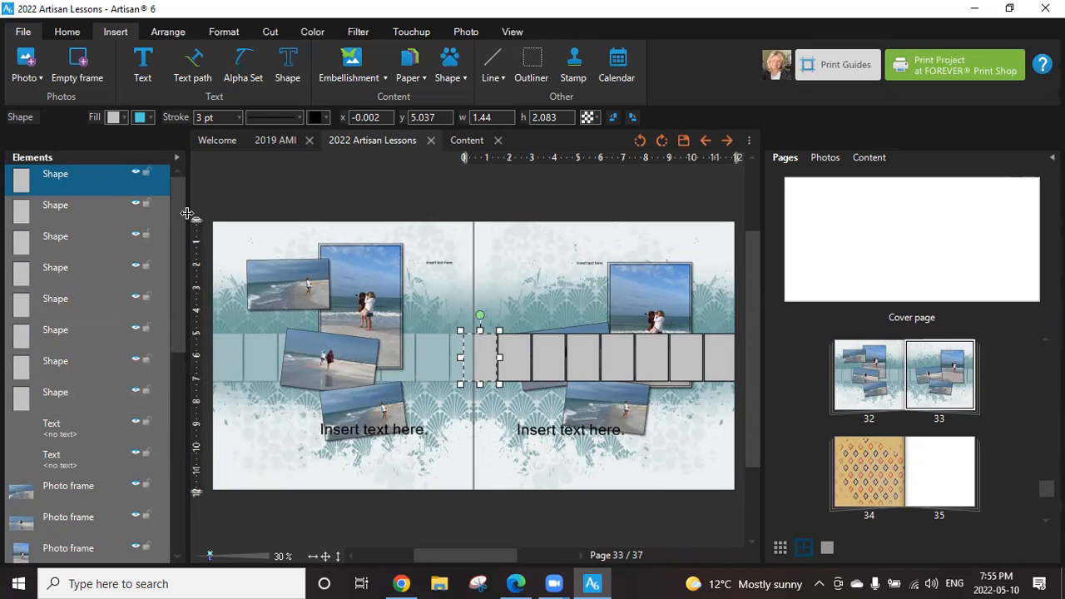
drag(181, 220, 191, 340)
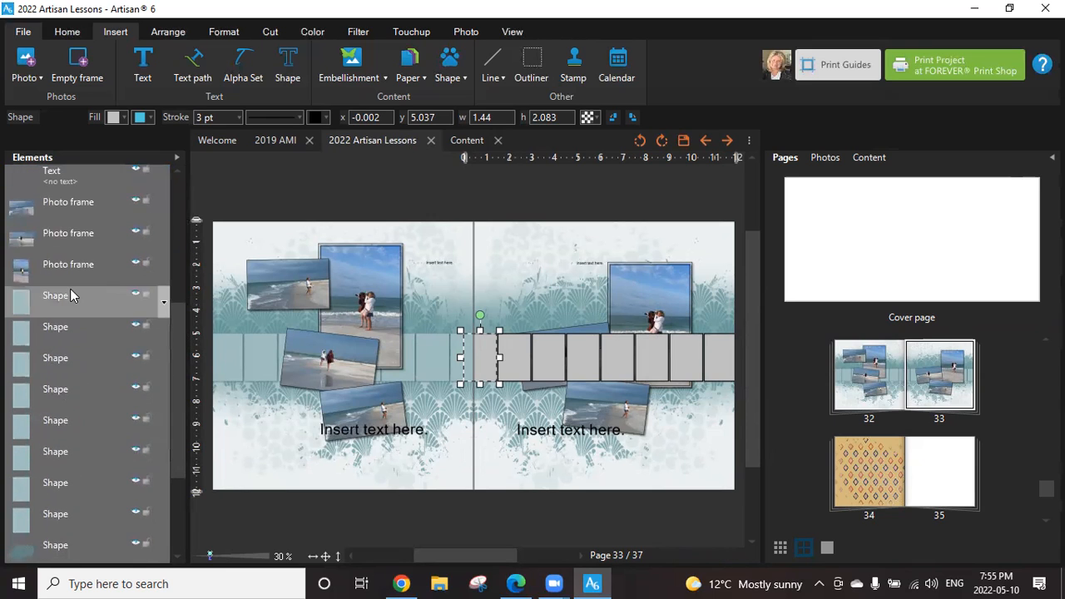
click(640, 140)
click(640, 141)
click(640, 142)
click(640, 141)
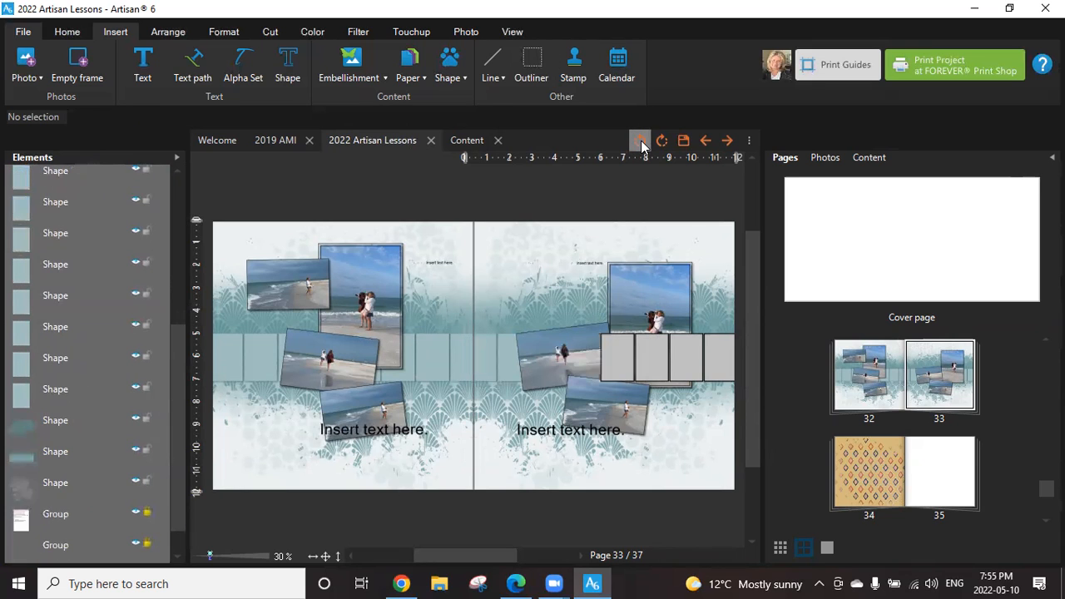
click(640, 141)
click(640, 142)
click(640, 142)
click(642, 146)
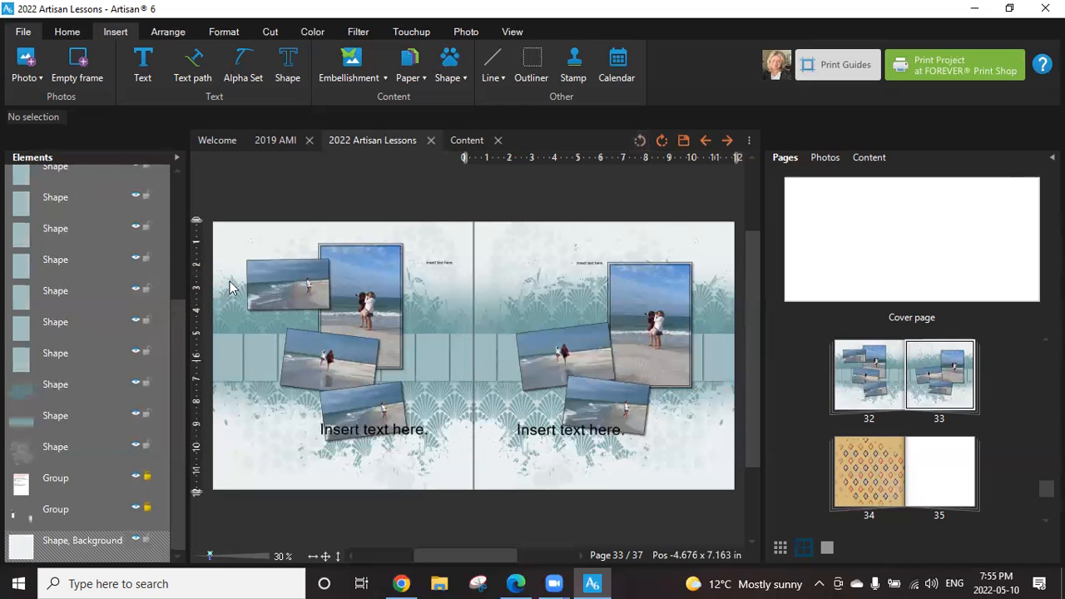
Select all eight teal rectangles in page 33's strip and group them.
drag(175, 308, 175, 240)
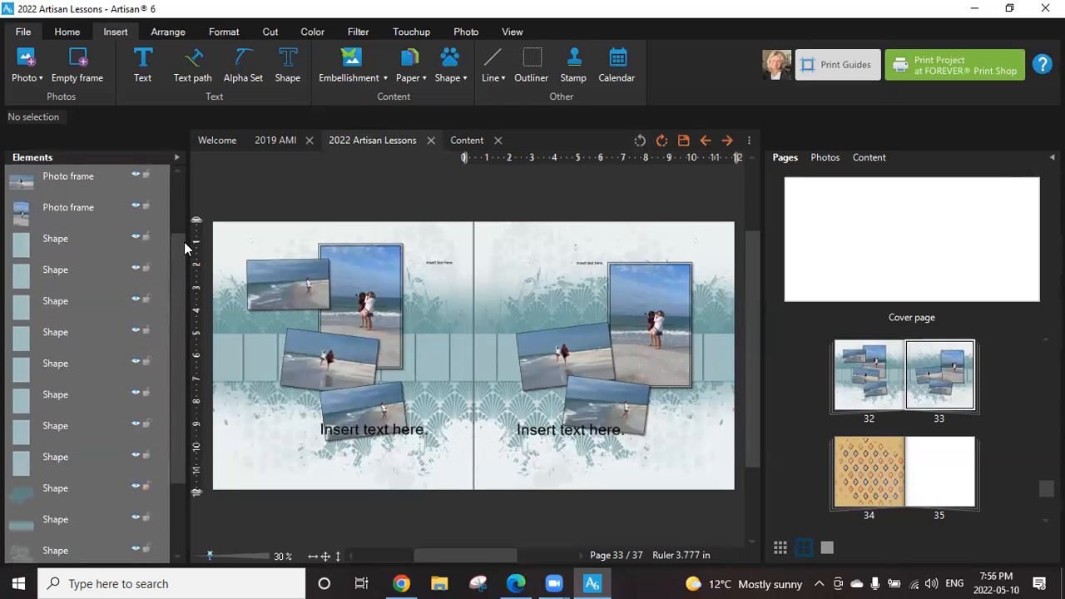
click(18, 243)
ctrl+click(41, 286)
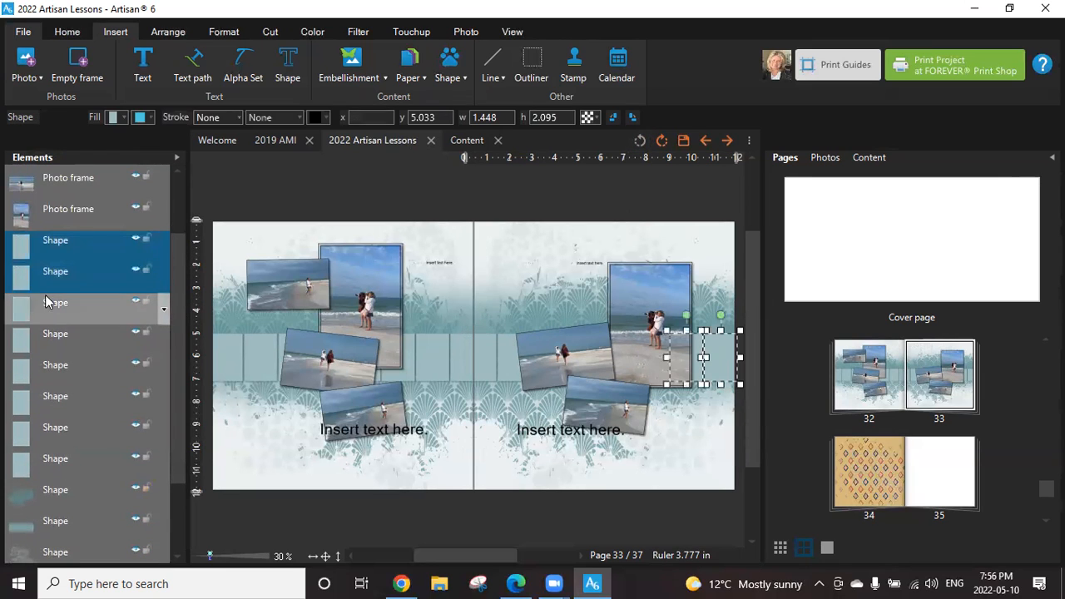
ctrl+click(48, 304)
ctrl+click(58, 346)
ctrl+click(57, 373)
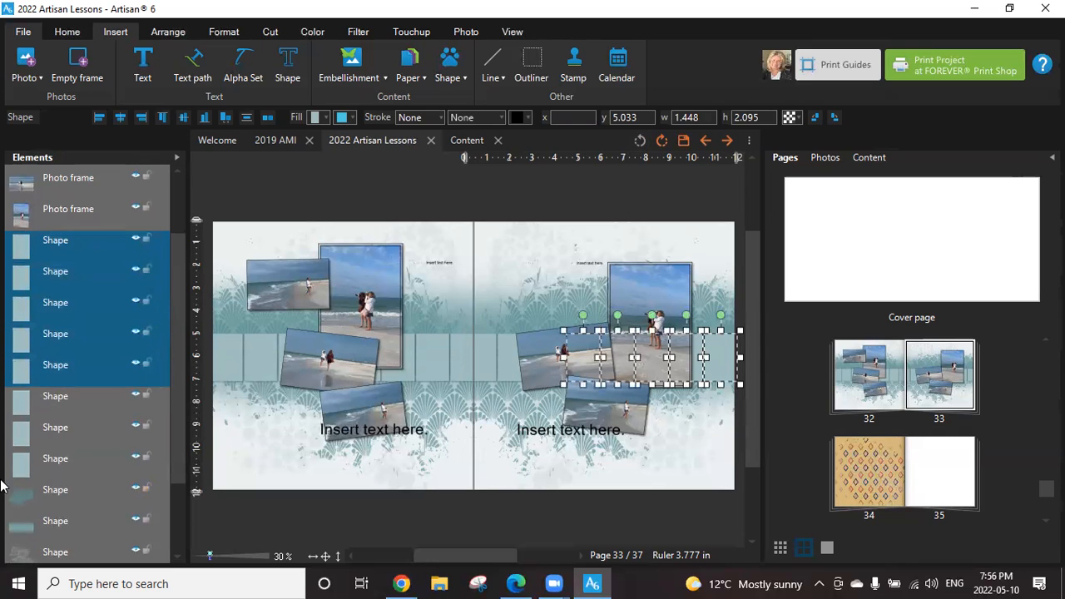
ctrl+click(70, 406)
ctrl+click(70, 429)
ctrl+click(65, 457)
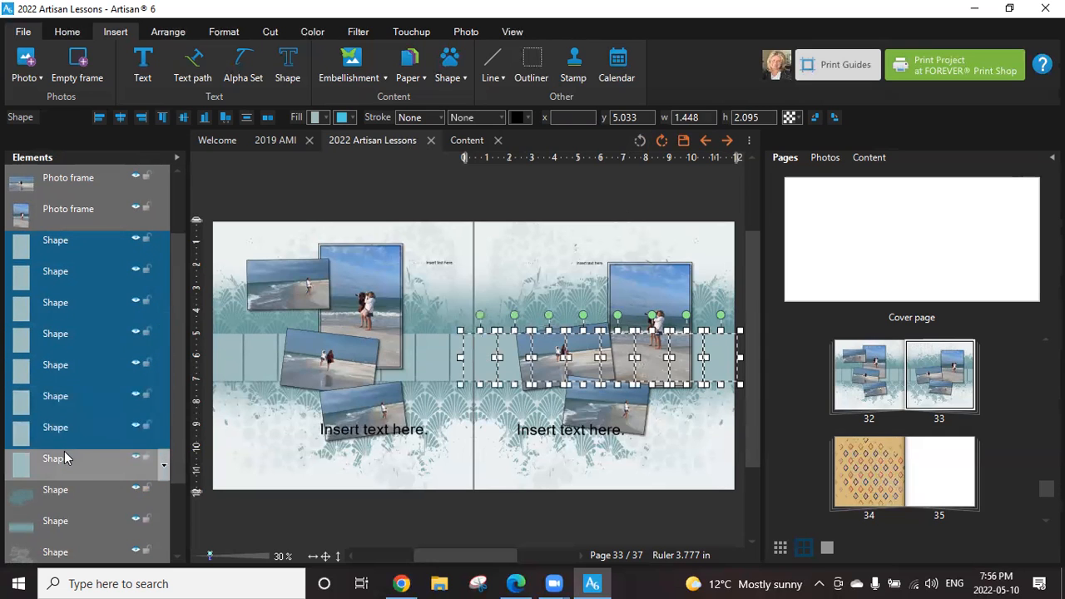
right_click(486, 353)
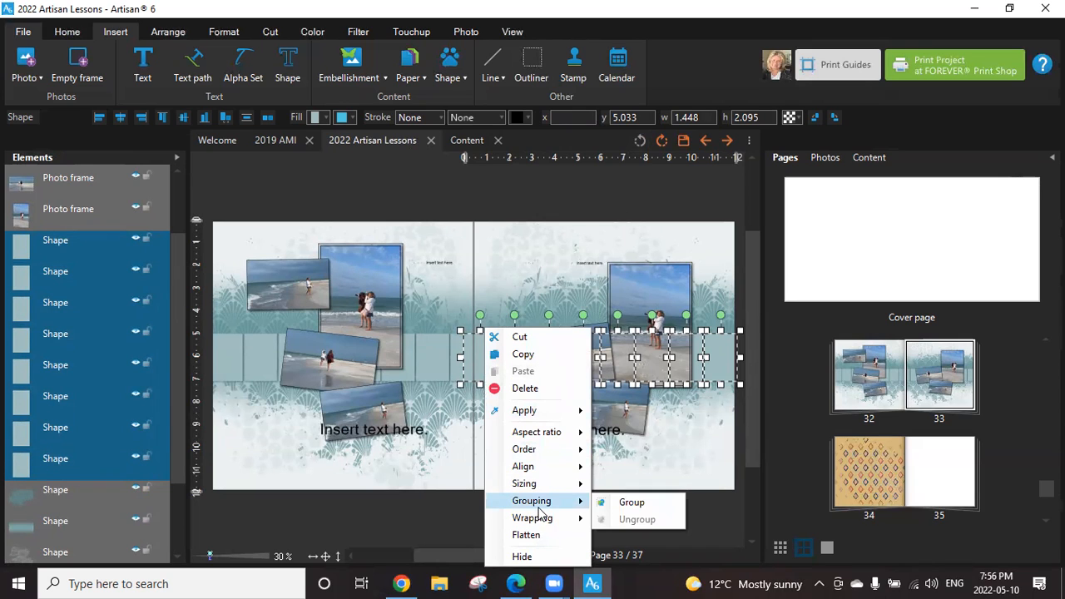
click(630, 504)
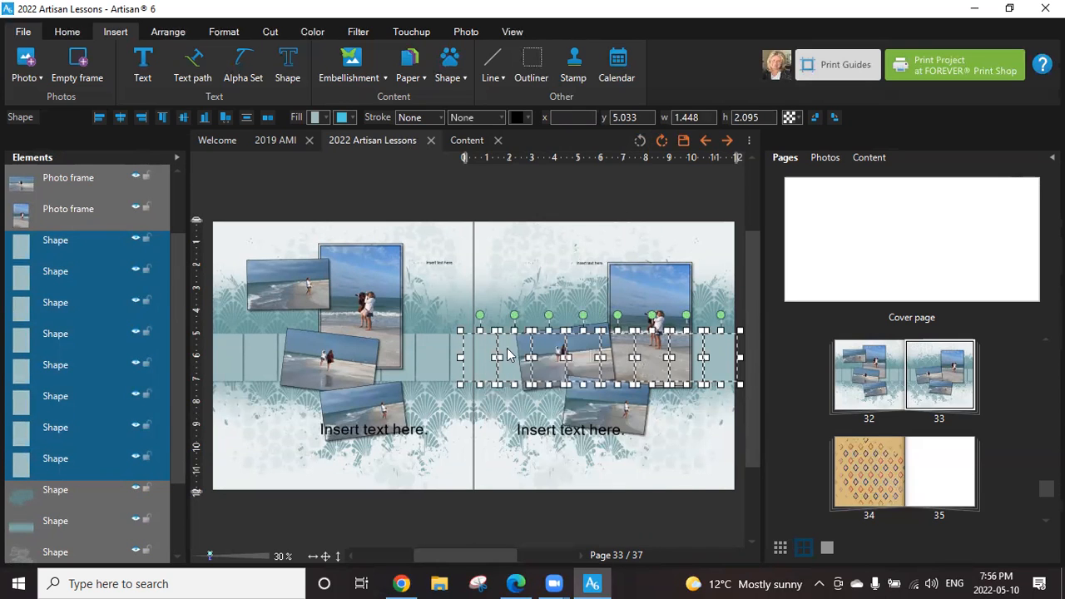
Flatten the grouped teal strip on page 33 and convert it to a photo drop point.
right_click(720, 357)
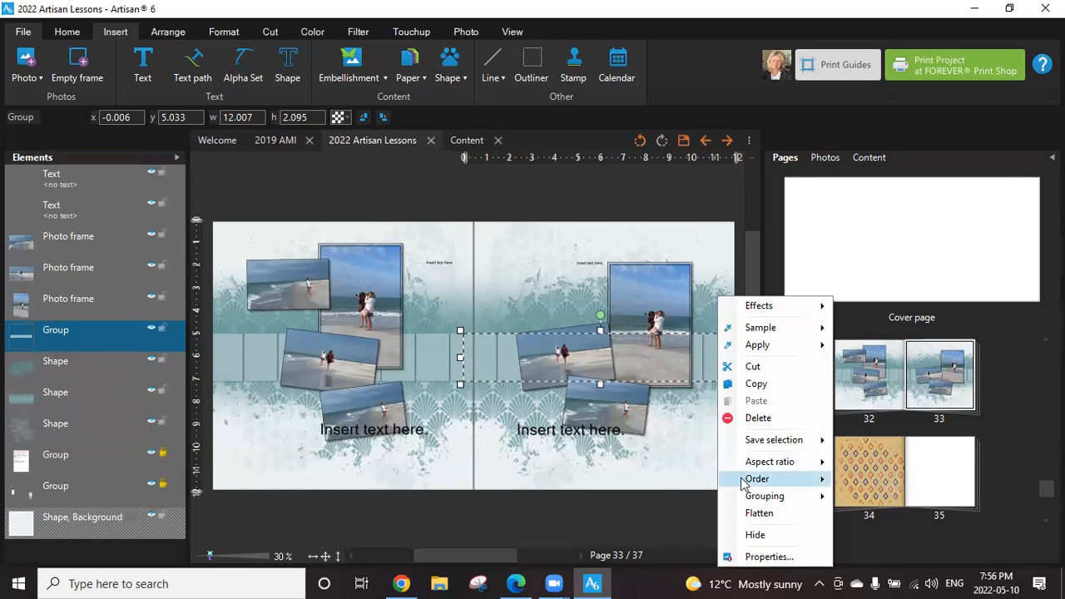
click(761, 513)
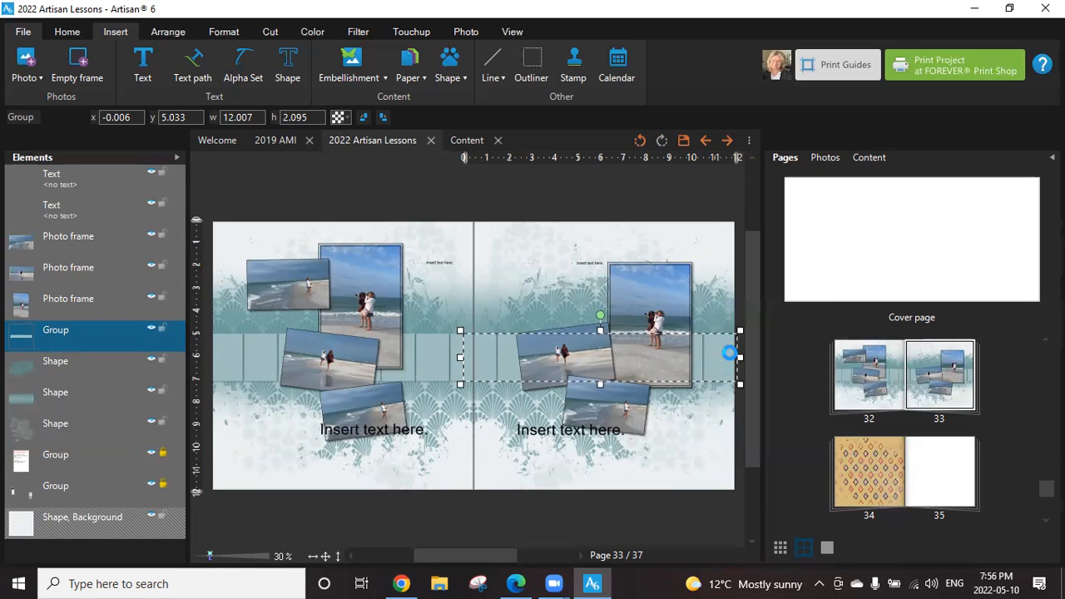
right_click(723, 359)
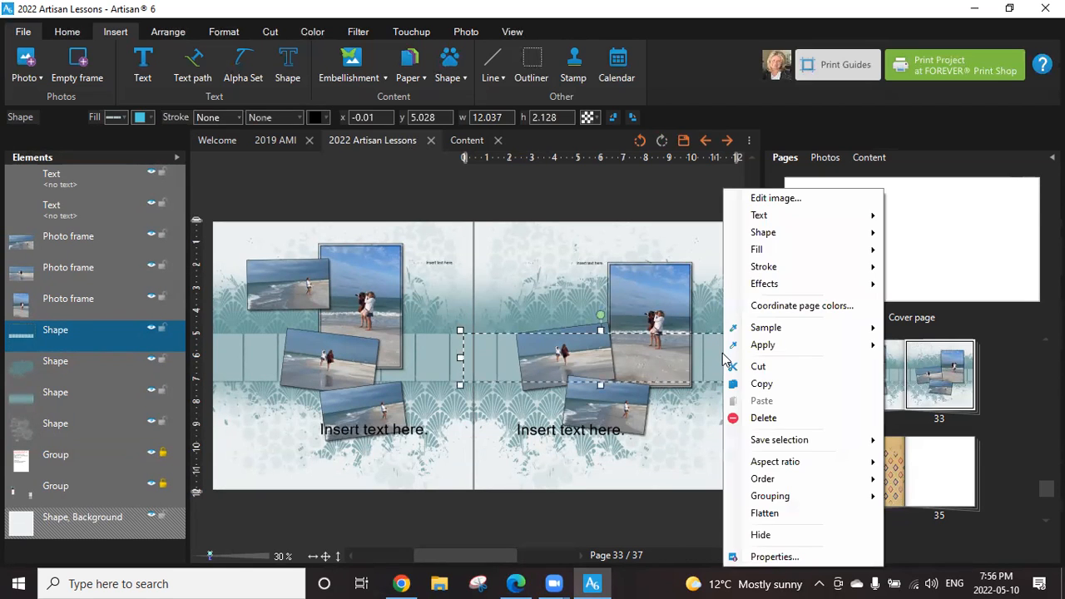
mouse_move(809, 253)
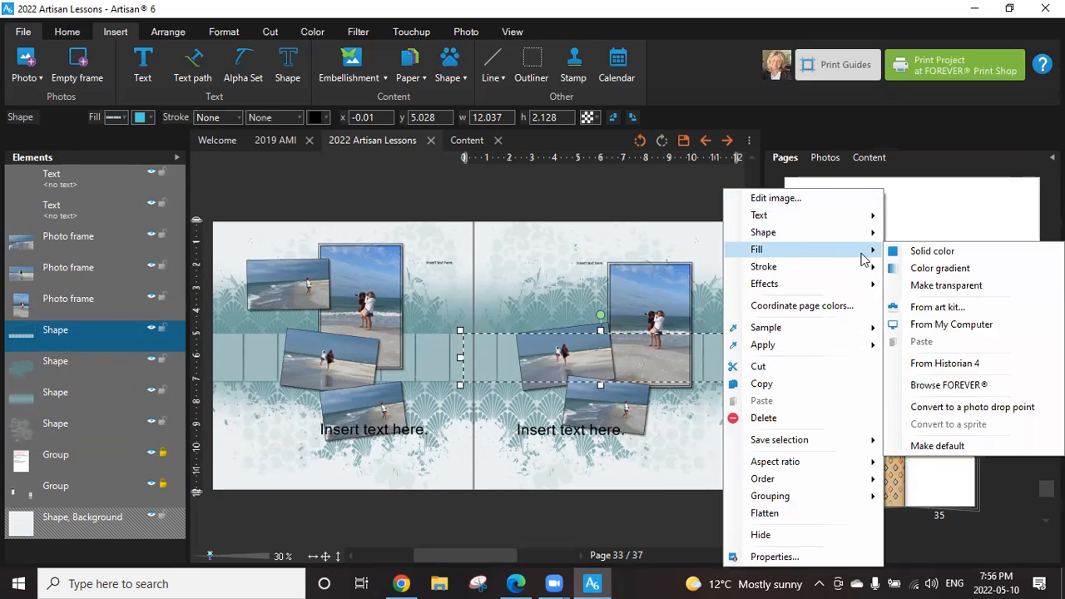
click(940, 407)
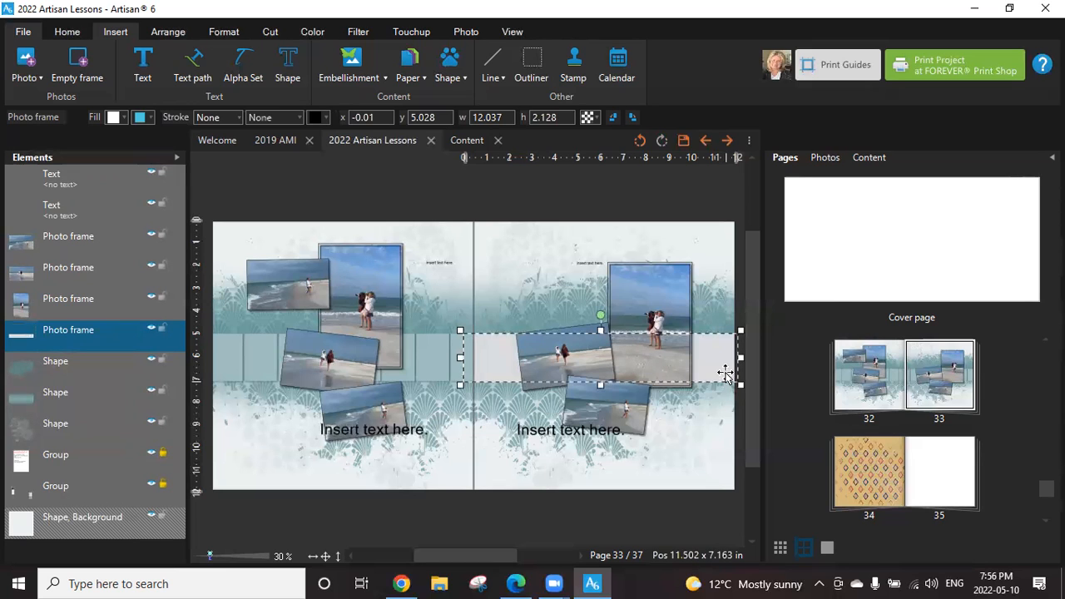
Undo the photo drop point conversion, the flattening and the grouping of page 33's teal strip.
click(640, 141)
click(640, 141)
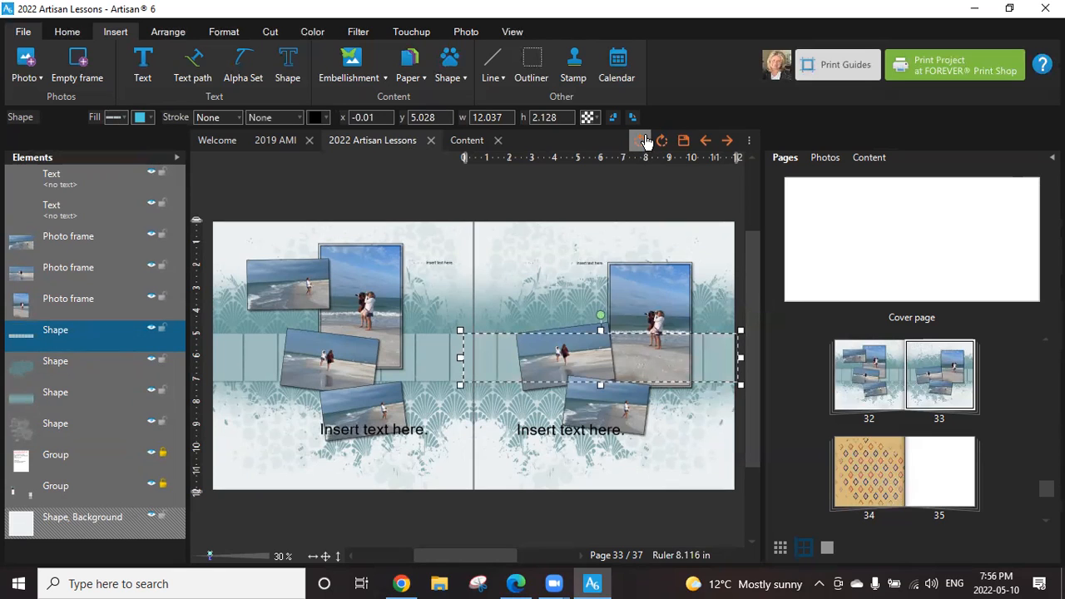
click(638, 141)
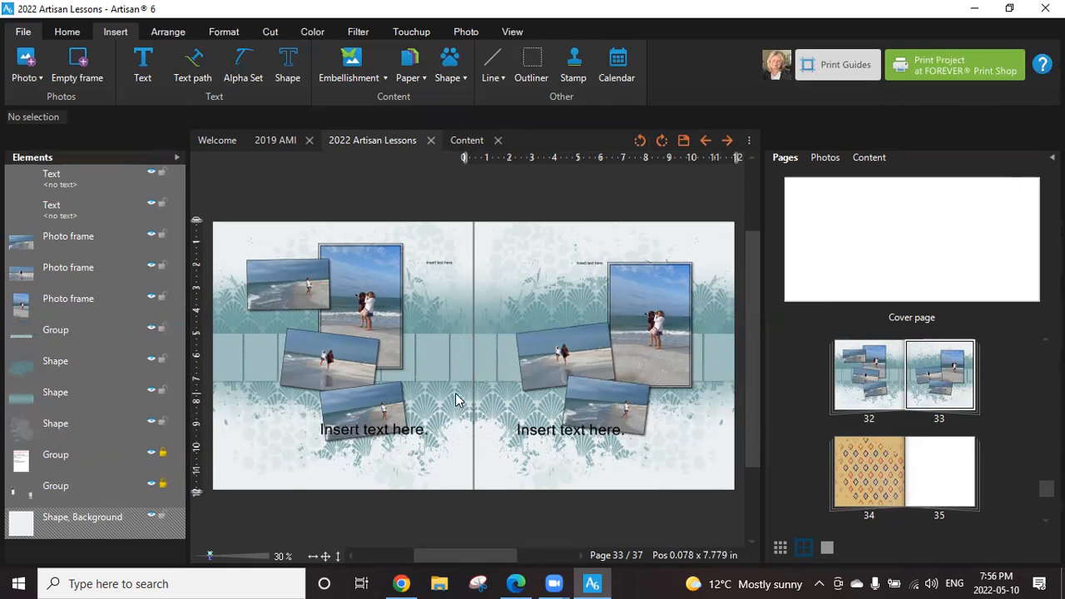
click(487, 350)
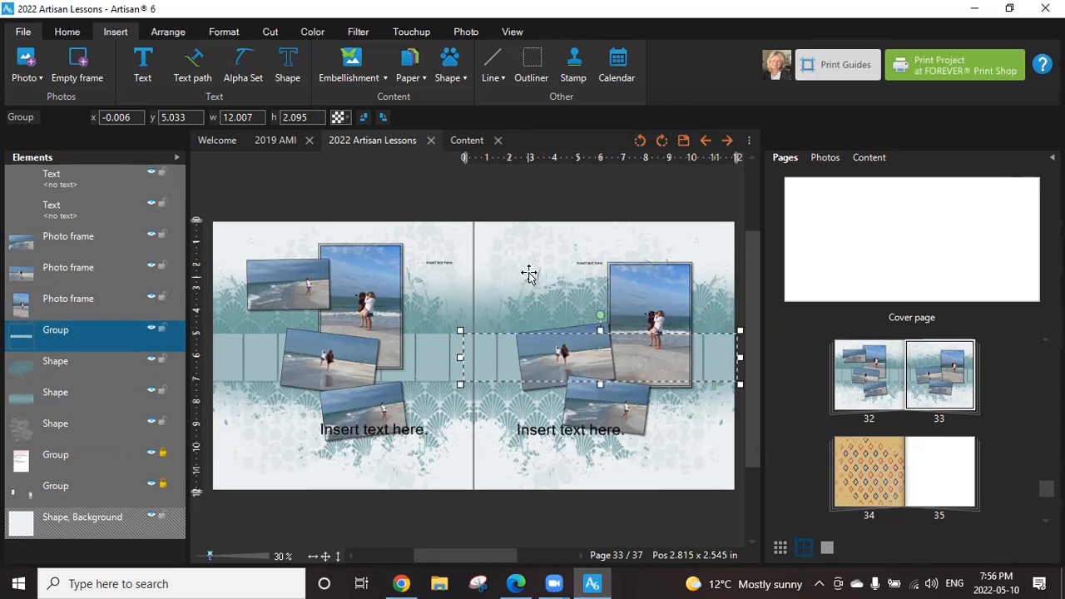
click(592, 268)
click(619, 241)
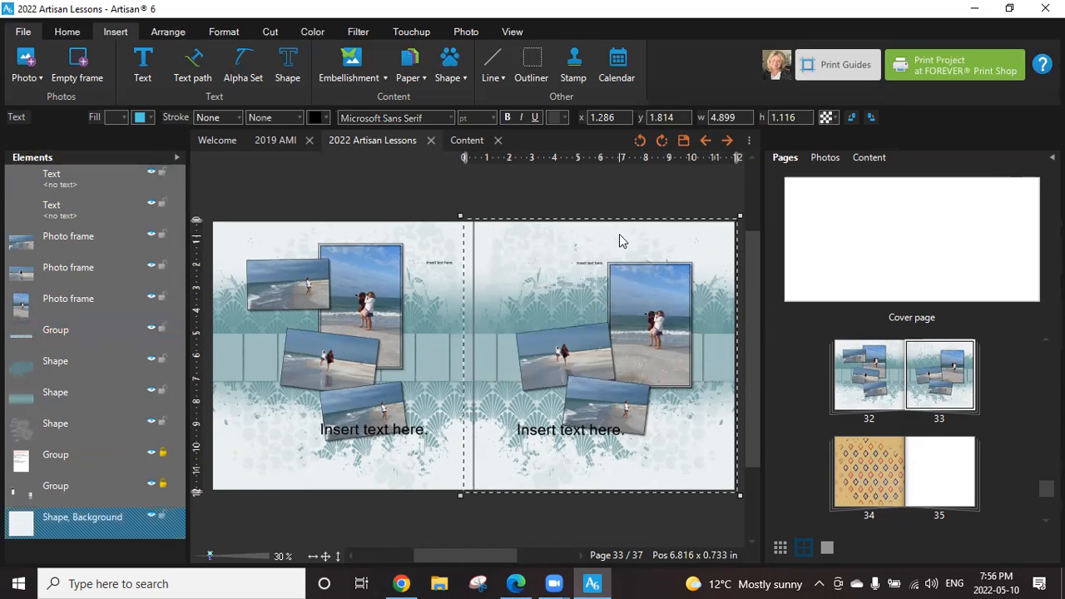
click(635, 191)
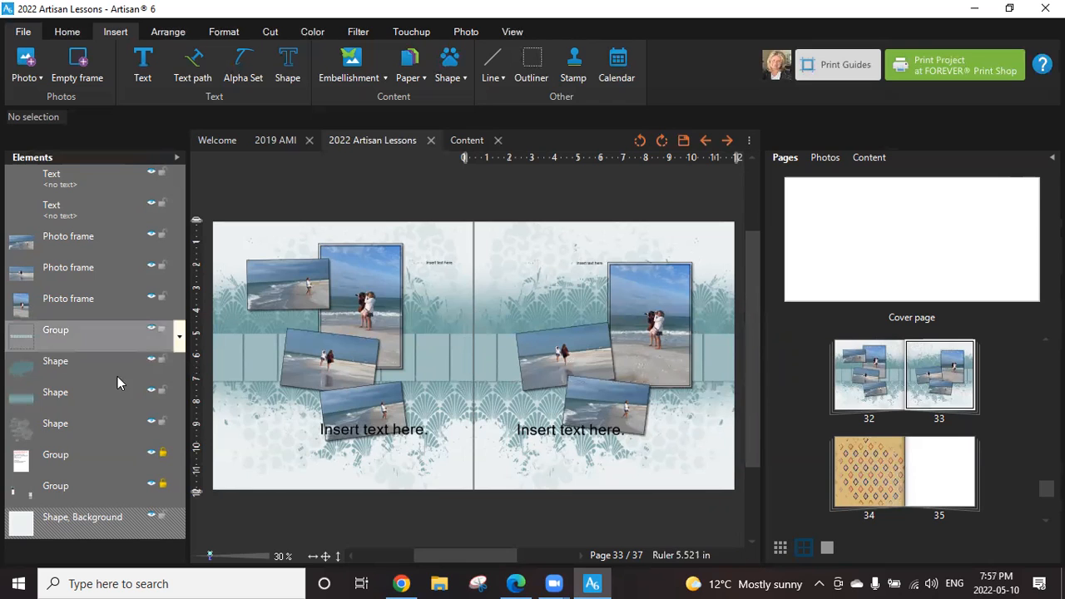
click(496, 348)
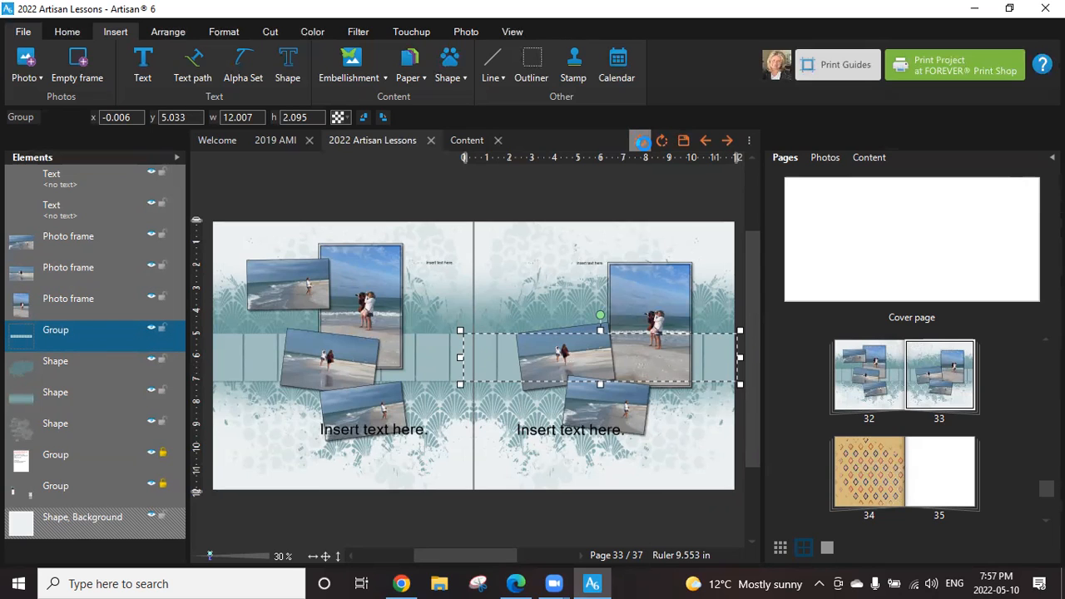
click(641, 142)
Group page 33's eight teal rectangles again, check the group's options, and undo the grouping.
click(41, 340)
drag(41, 340, 72, 556)
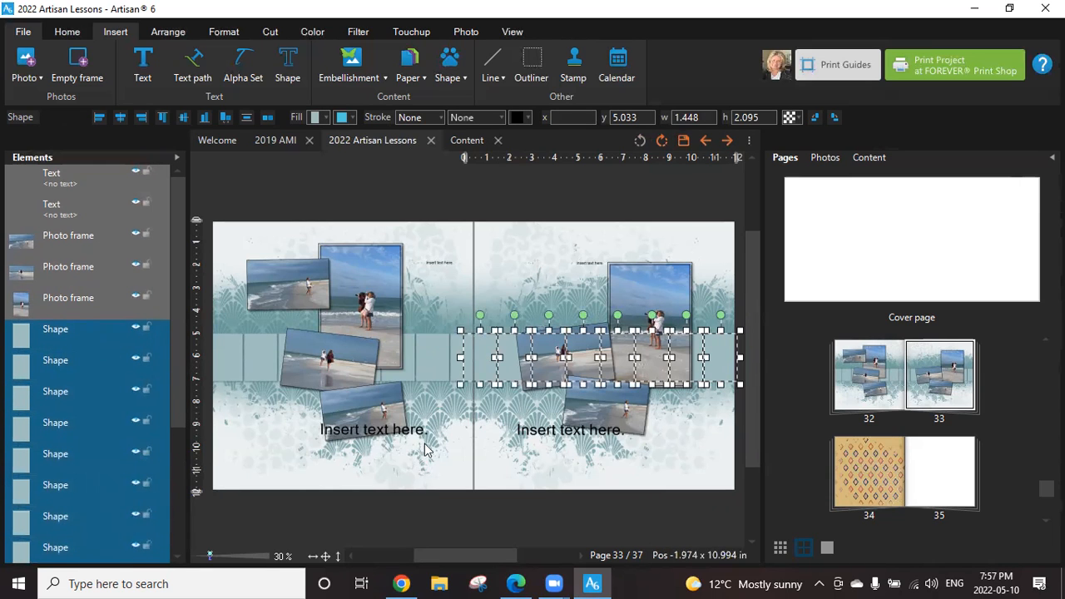
right_click(493, 345)
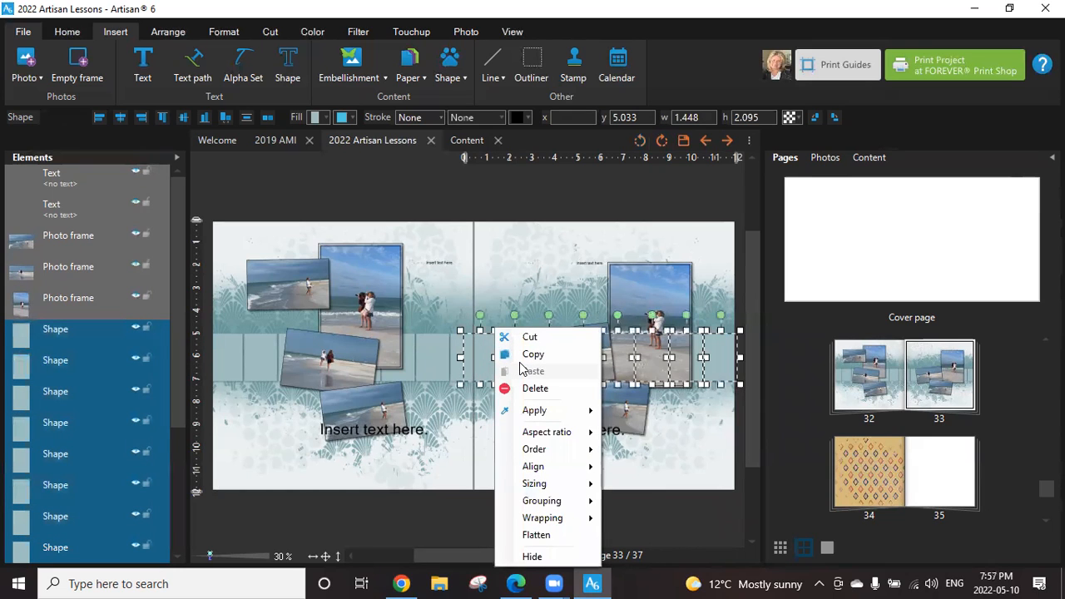
mouse_move(559, 499)
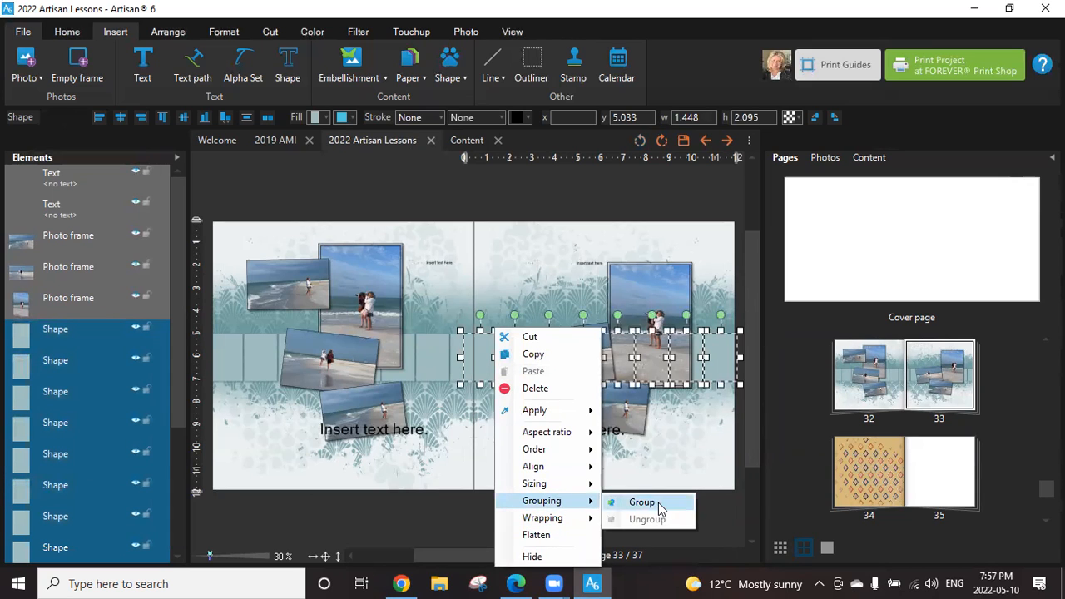
click(642, 503)
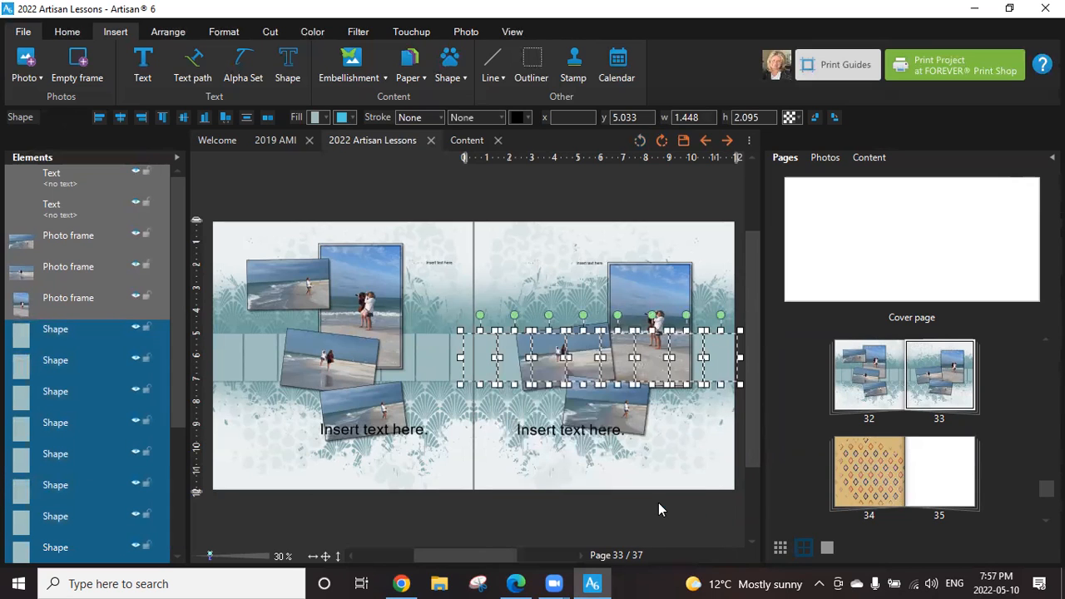
right_click(720, 360)
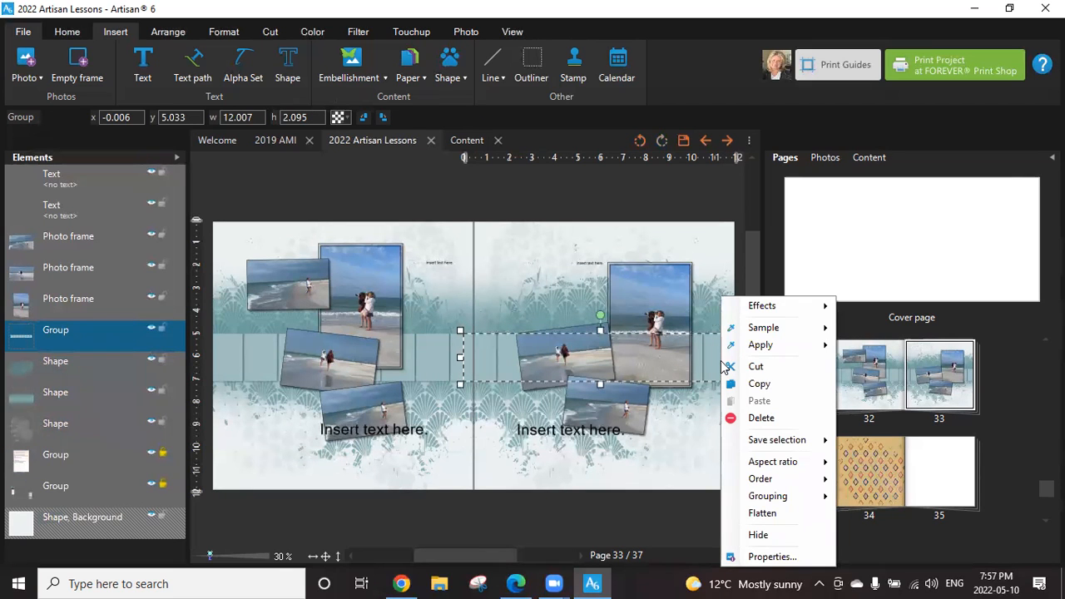
click(638, 142)
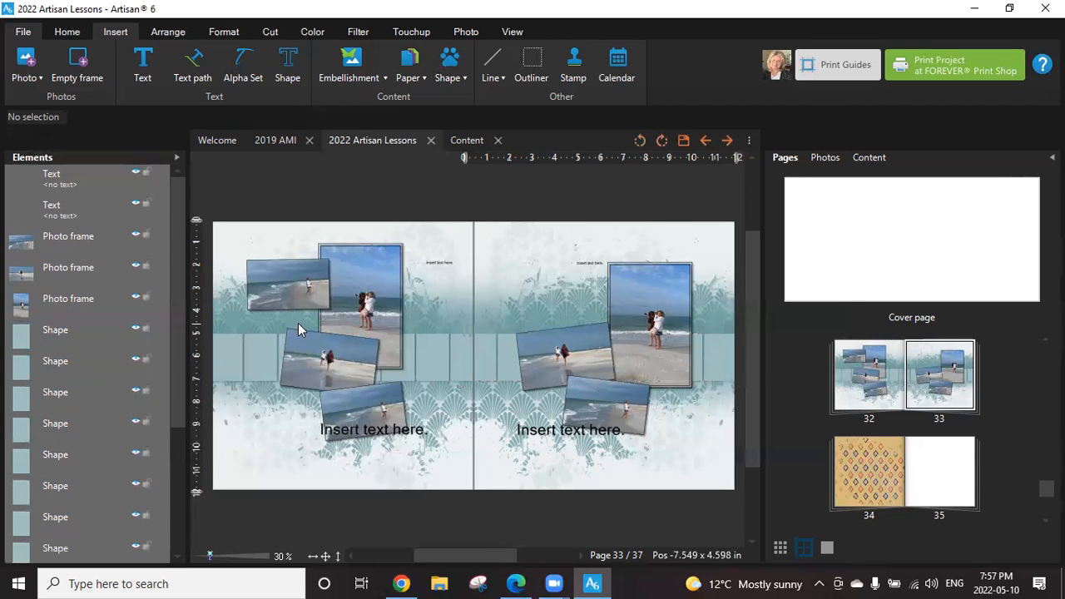
Select the eight teal rectangles in page 33's strip and create outline shapes from them with the Outliner.
click(17, 339)
ctrl+click(39, 366)
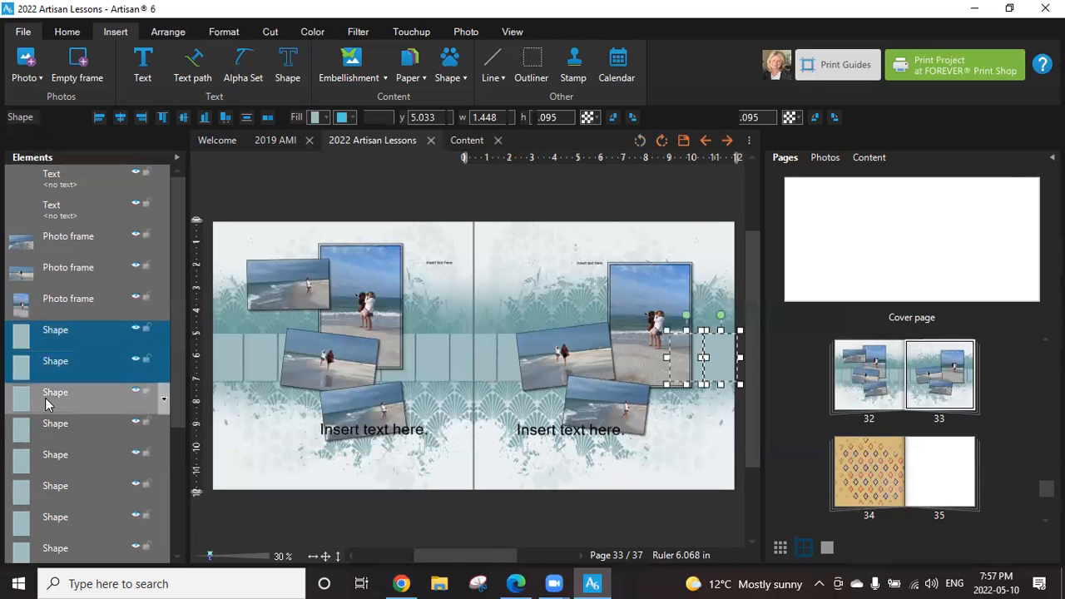
ctrl+click(48, 398)
ctrl+click(55, 427)
ctrl+click(55, 456)
ctrl+click(56, 487)
ctrl+click(55, 517)
ctrl+click(59, 550)
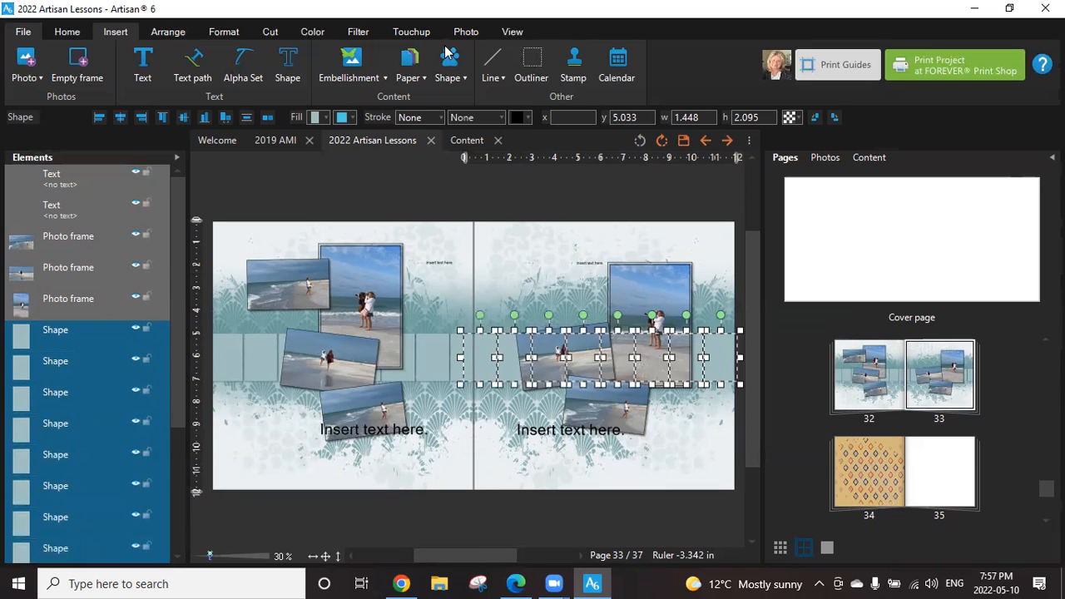
click(533, 71)
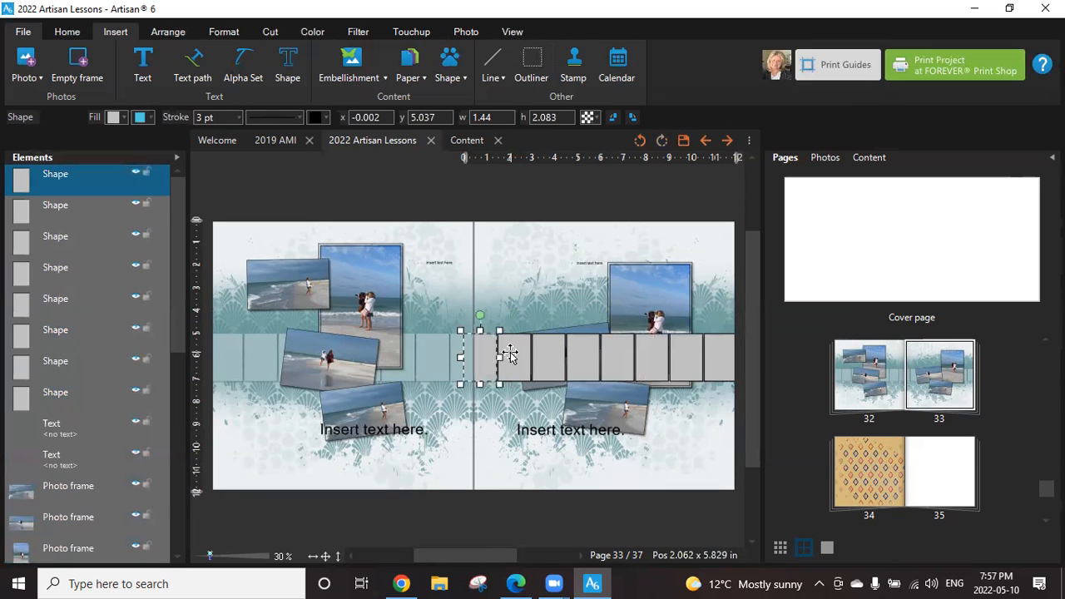
Select the eight gray outline shapes on page 33 and check the options offered for them.
ctrl+click(506, 353)
ctrl+click(555, 358)
ctrl+click(592, 352)
ctrl+click(619, 350)
ctrl+click(658, 350)
ctrl+click(676, 350)
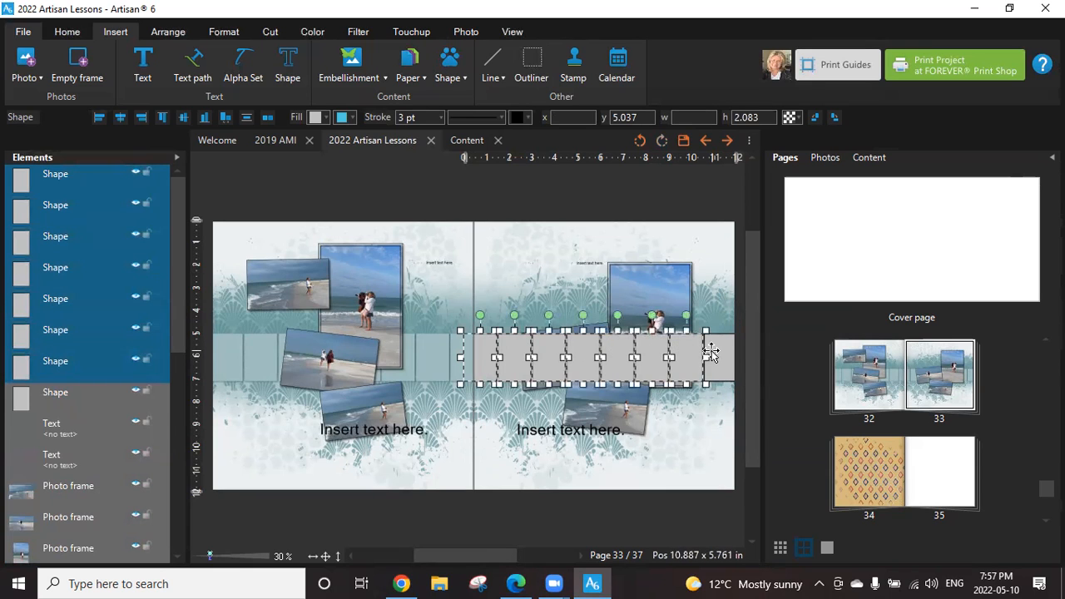
ctrl+click(708, 353)
right_click(710, 352)
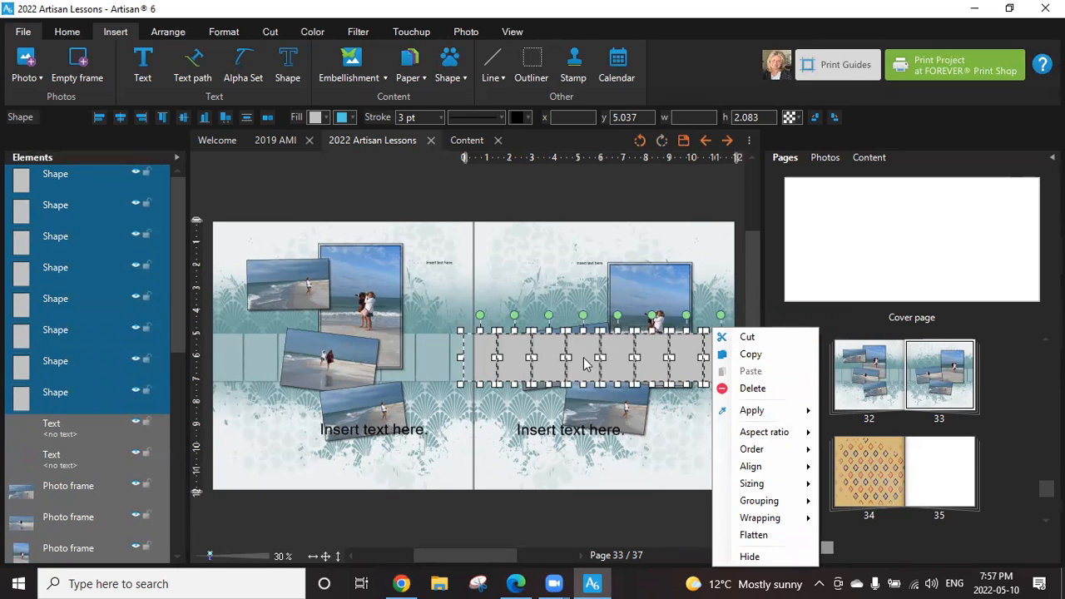
mouse_move(768, 487)
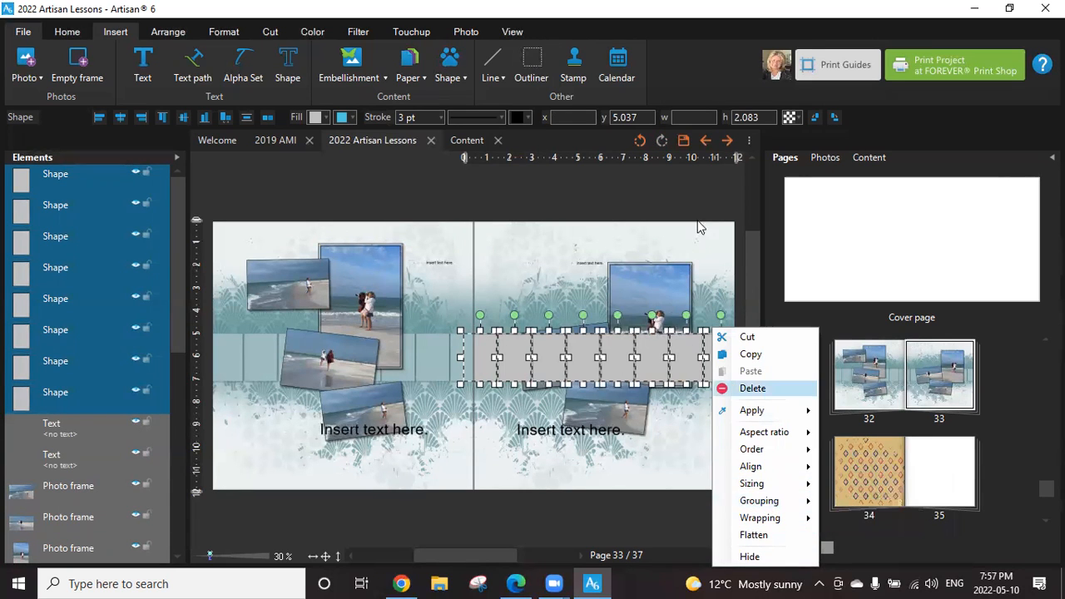
click(699, 225)
Select all eight gray outline shapes across page 33 again and group them.
click(488, 354)
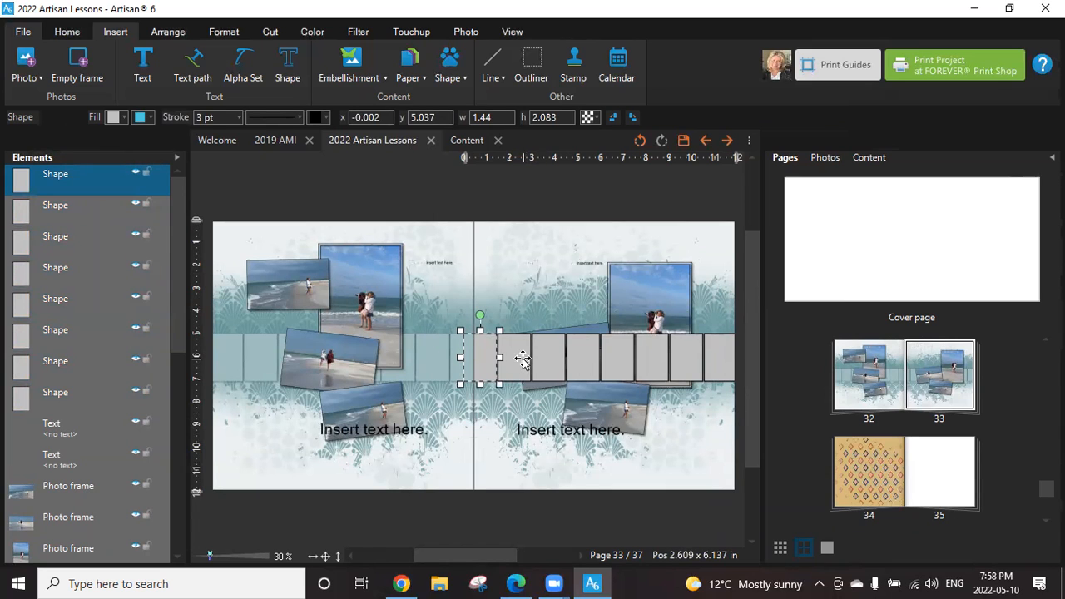
shift+click(523, 359)
shift+click(549, 358)
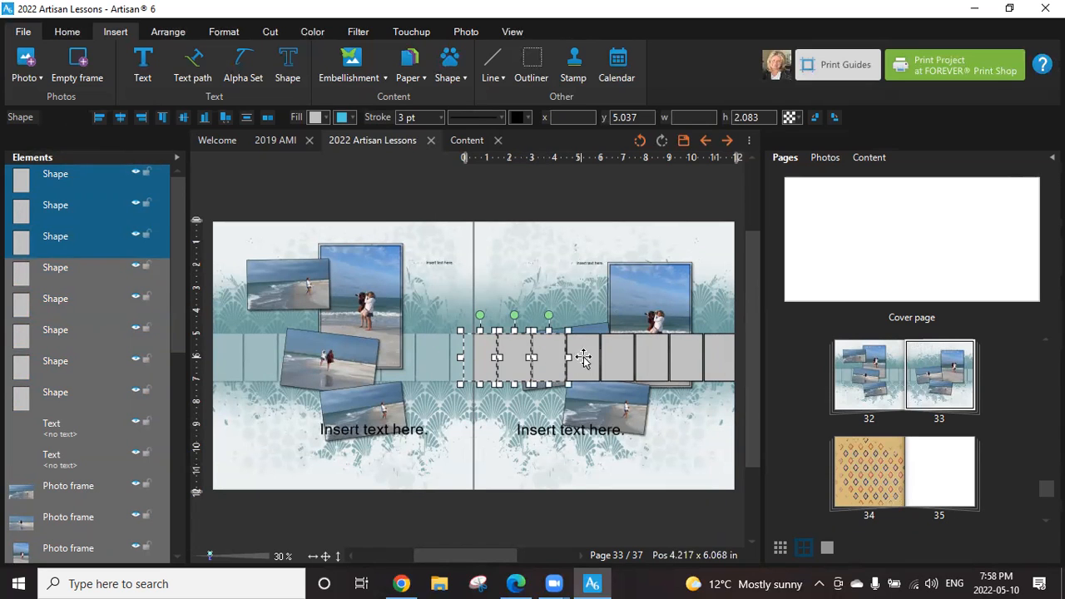
shift+click(584, 358)
shift+click(623, 359)
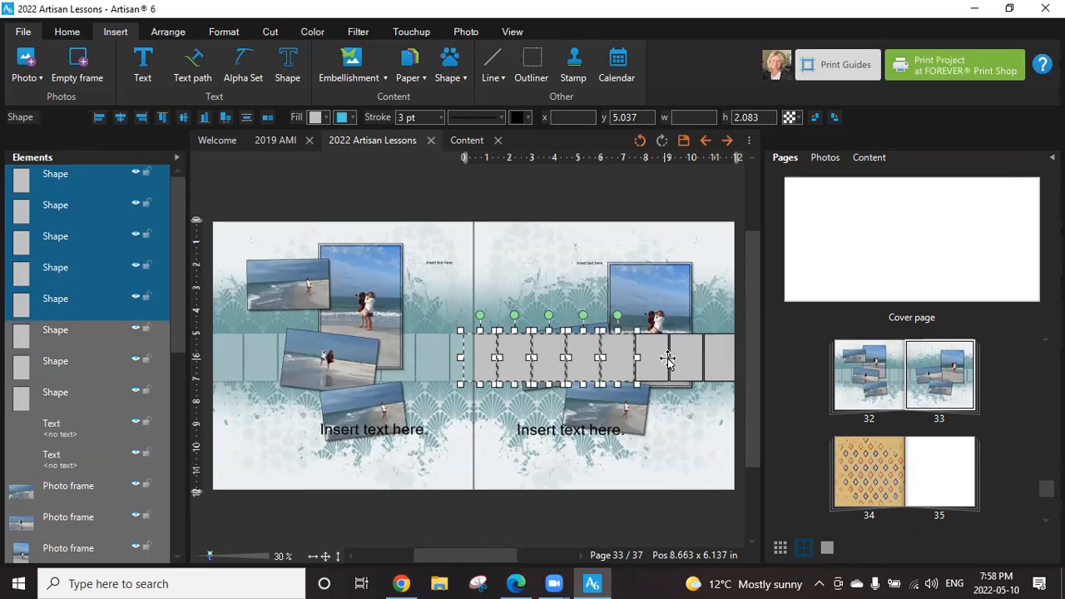
shift+click(668, 360)
shift+click(691, 359)
shift+click(719, 358)
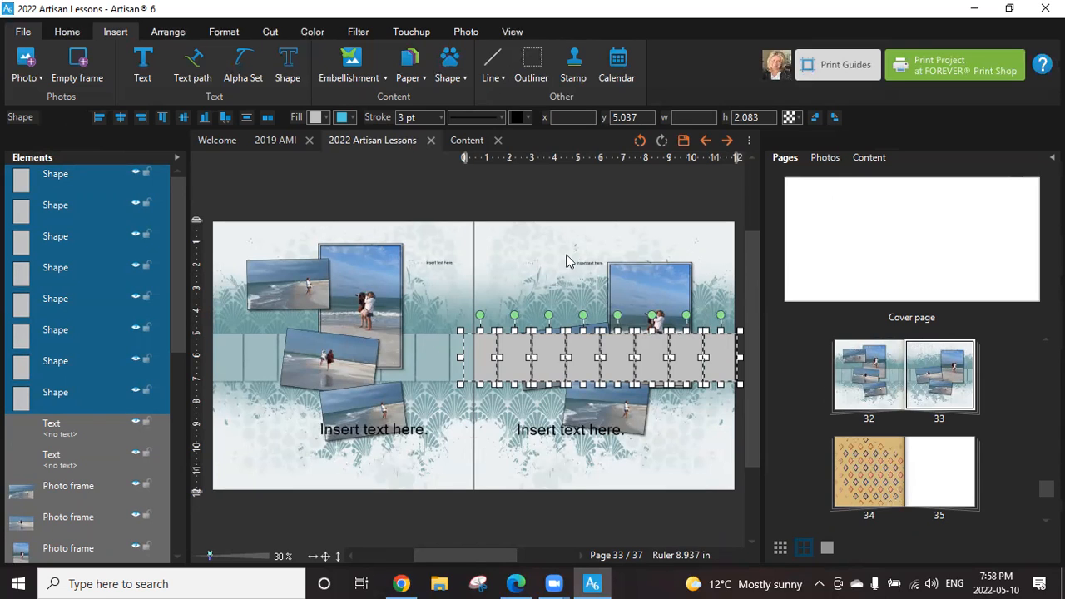
right_click(624, 350)
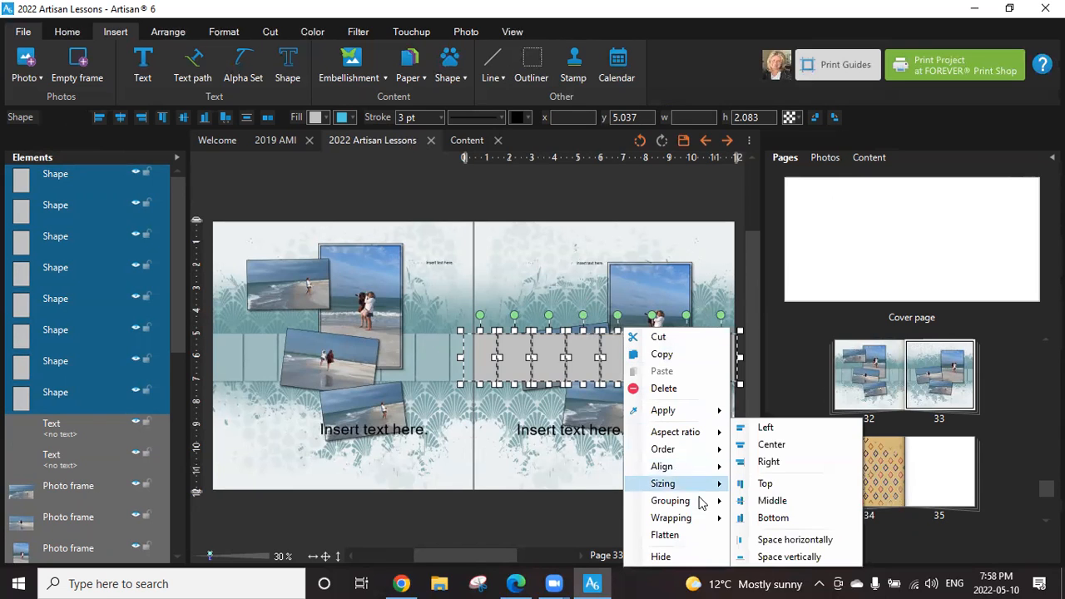
mouse_move(705, 501)
click(767, 502)
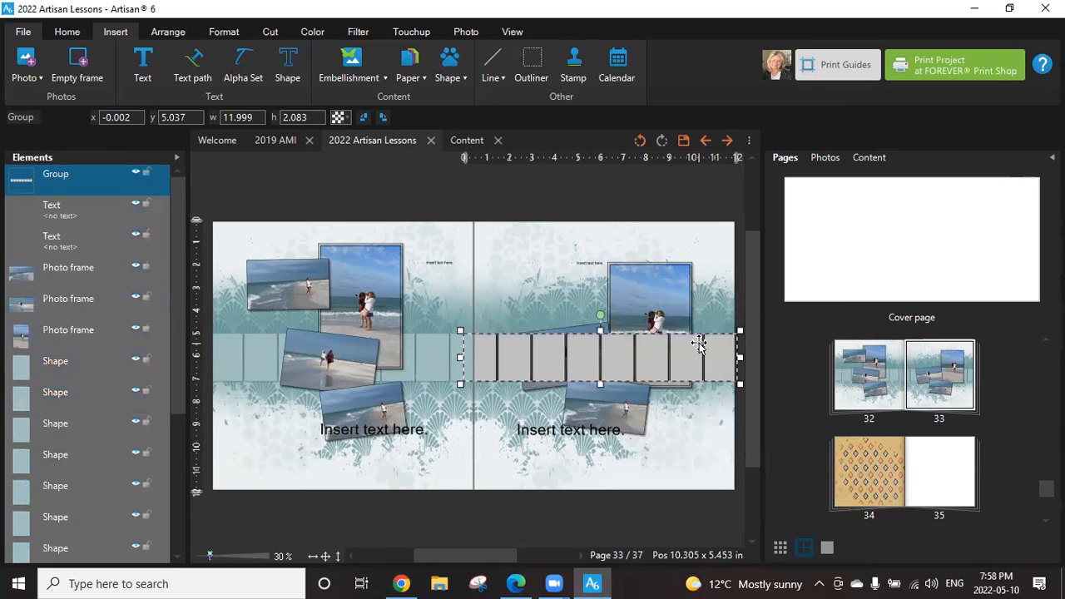
Check the grouped gray strip's options for a photo drop point conversion, leaving the group deselected.
right_click(717, 363)
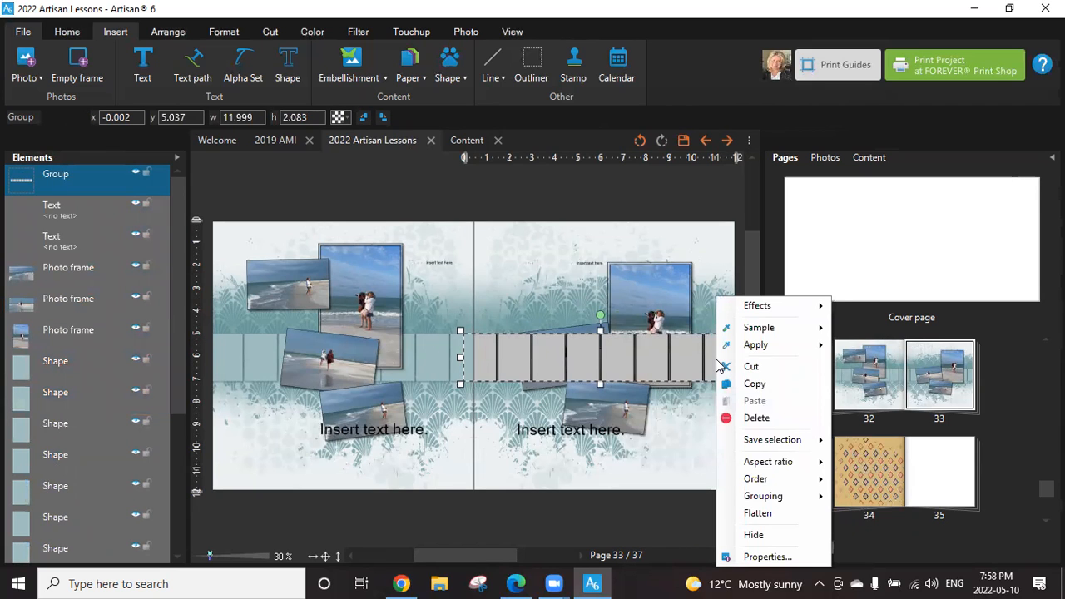
mouse_move(791, 501)
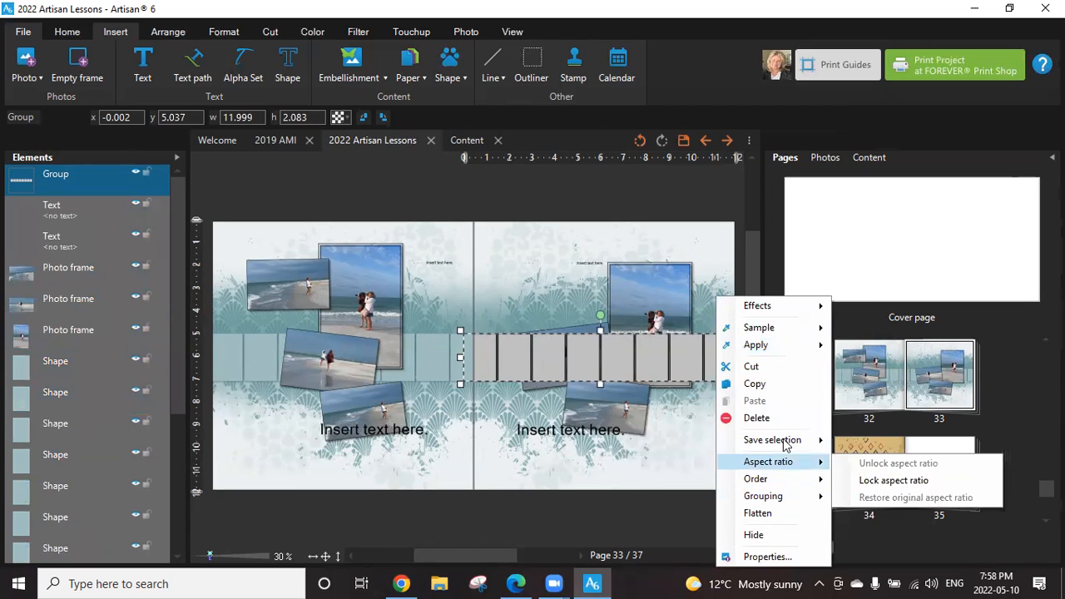
mouse_move(772, 326)
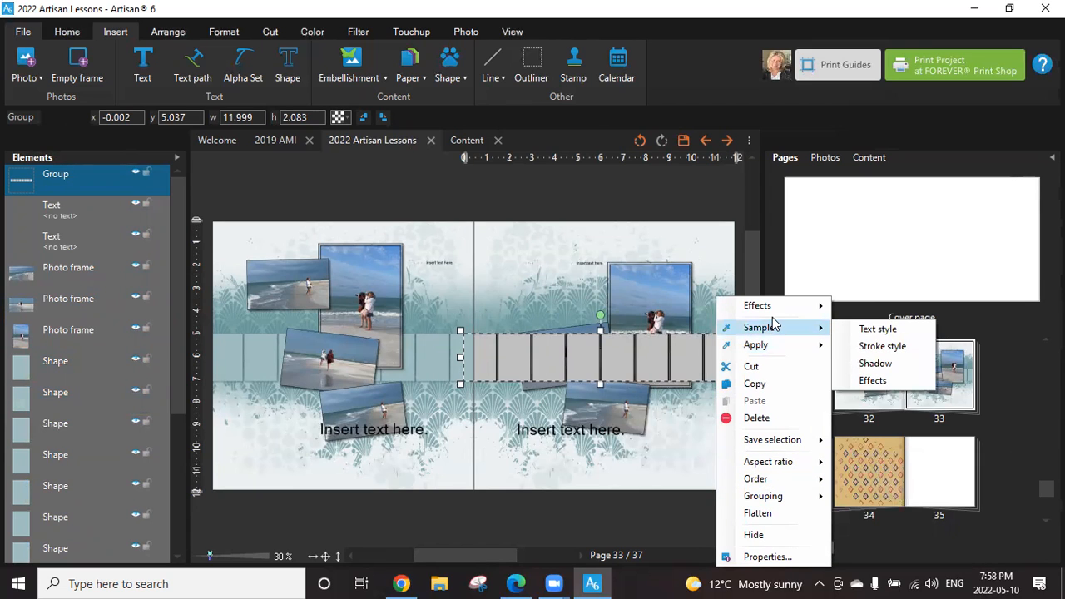
click(675, 204)
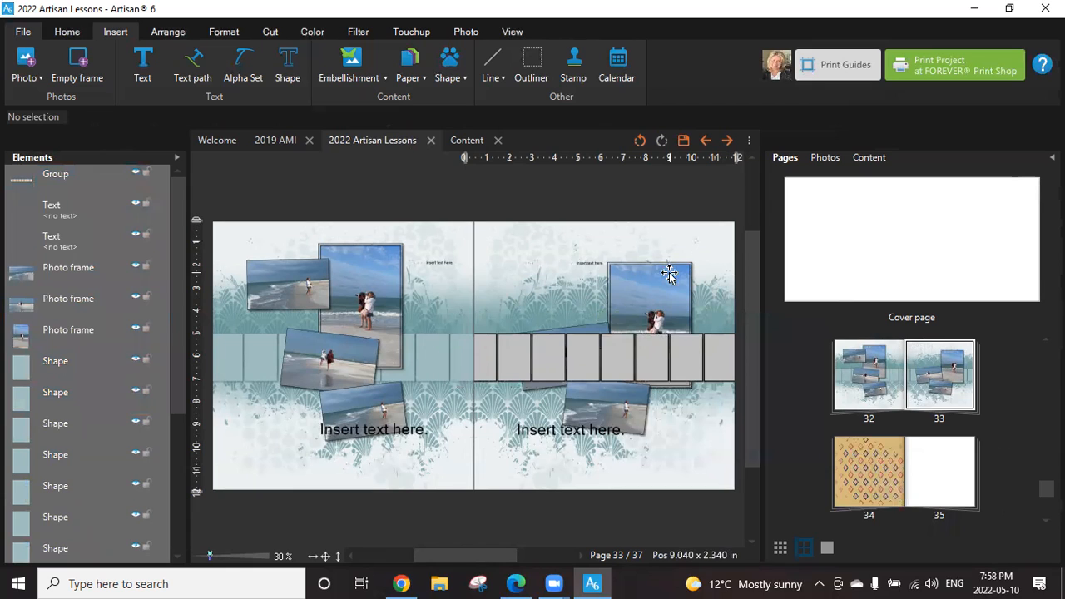
Undo the grouping and the creation of all eight gray outline shapes on page 33.
click(640, 141)
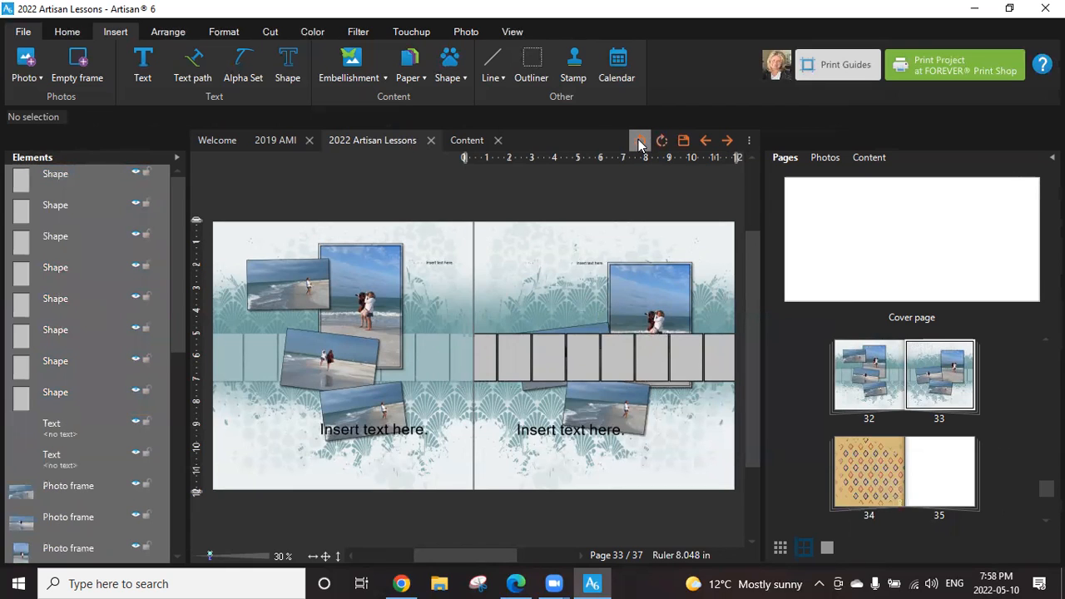
click(639, 141)
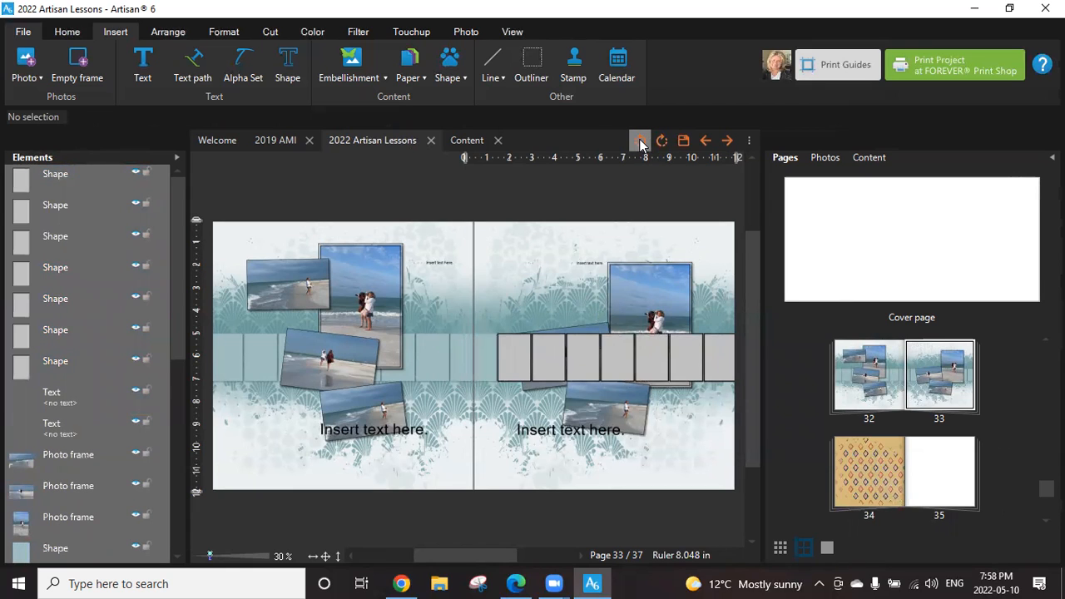
click(640, 142)
click(640, 142)
click(640, 142)
click(640, 142)
click(640, 142)
click(640, 142)
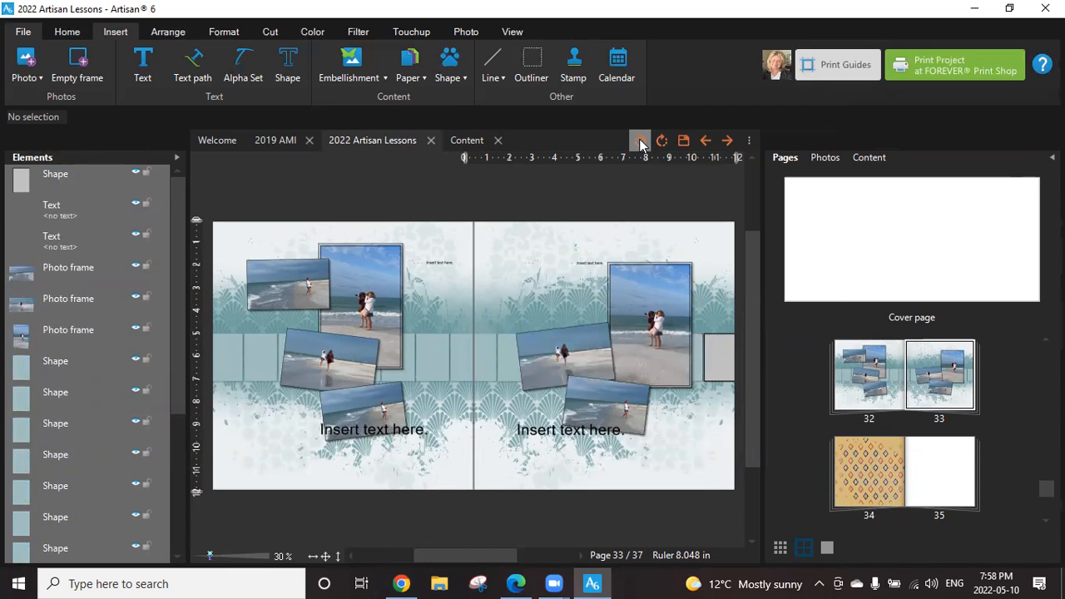
click(640, 141)
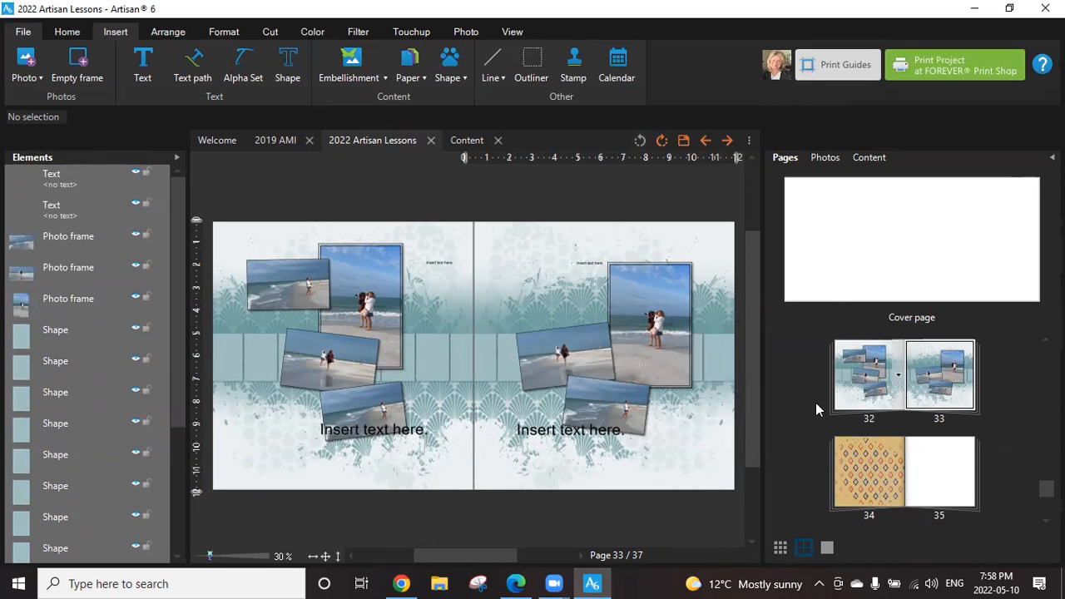
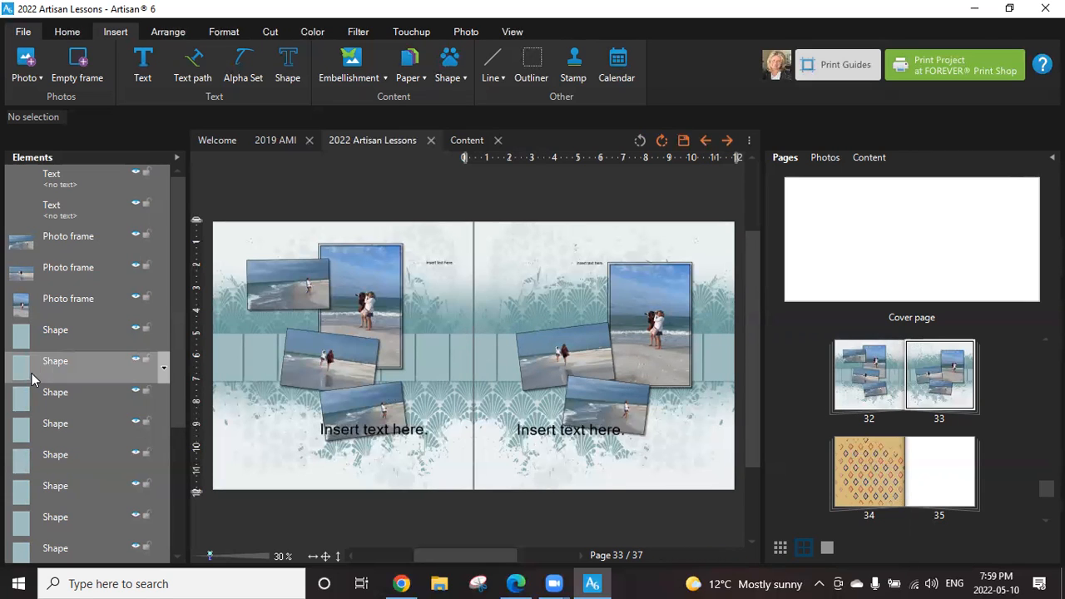
Select the eight teal rectangles of page 33's strip and create matching outline shapes for them with Outliner.
click(72, 329)
ctrl+click(72, 366)
ctrl+click(70, 394)
ctrl+click(67, 428)
ctrl+click(68, 457)
ctrl+click(60, 496)
ctrl+click(60, 521)
ctrl+click(60, 549)
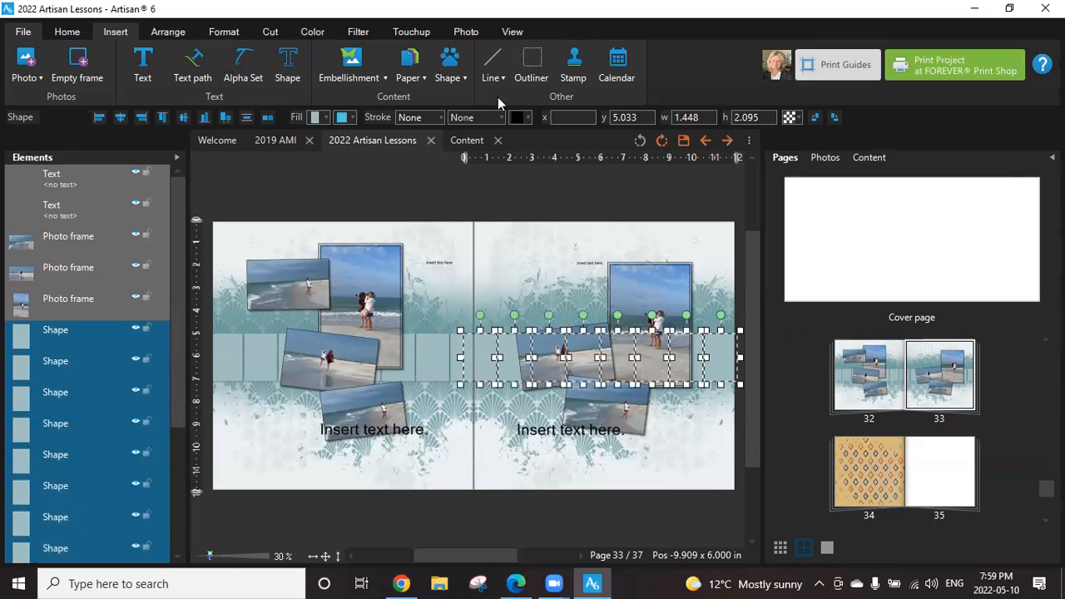
click(532, 65)
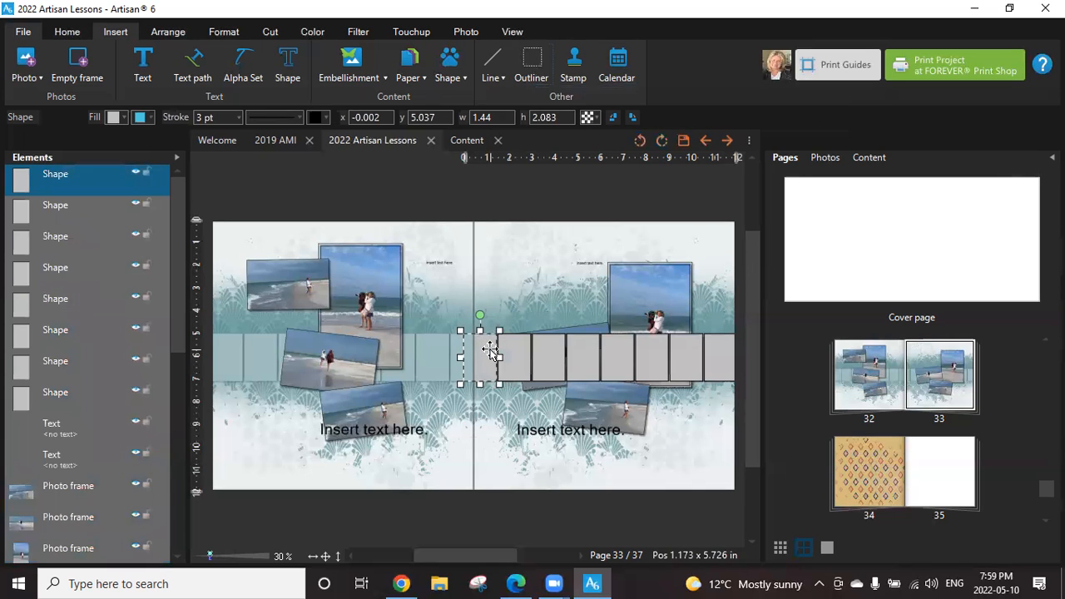
Convert the first three gray outline shapes of page 33's strip into photo drop points, one at a time.
right_click(77, 176)
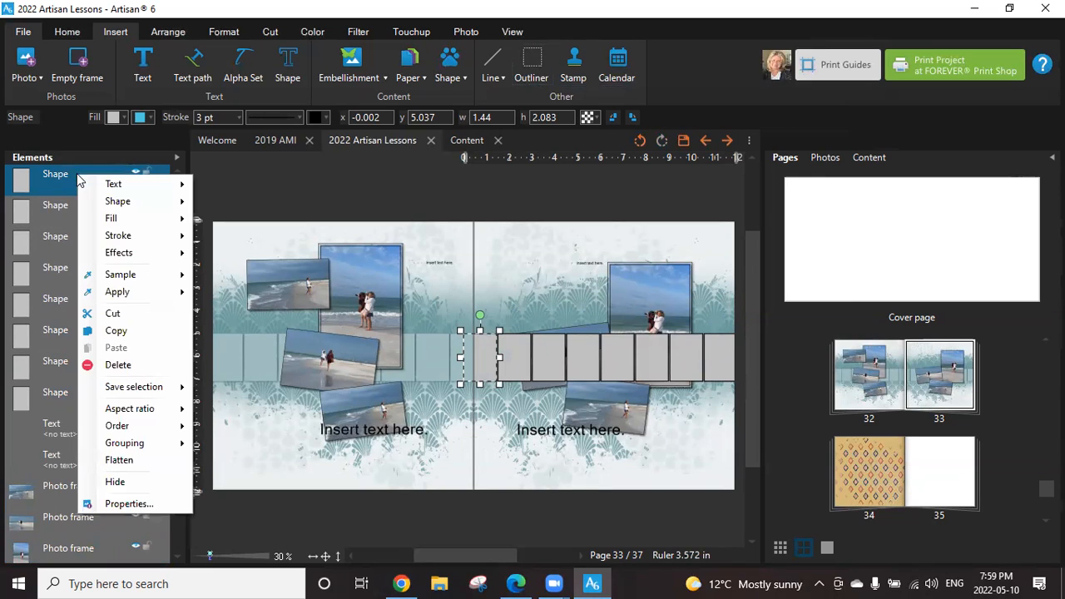
mouse_move(114, 218)
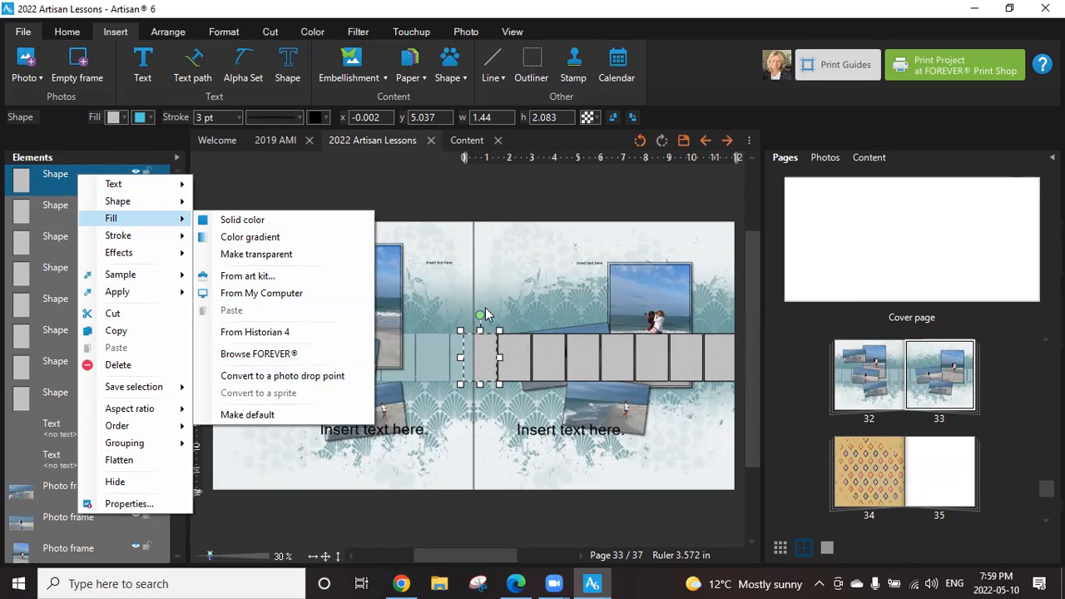
click(292, 379)
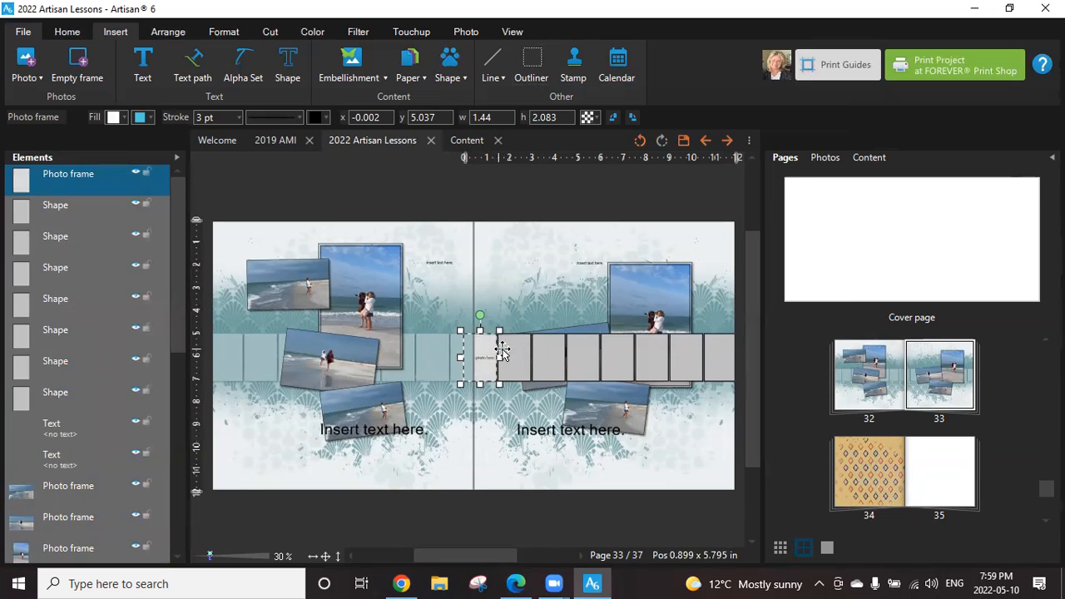
click(506, 356)
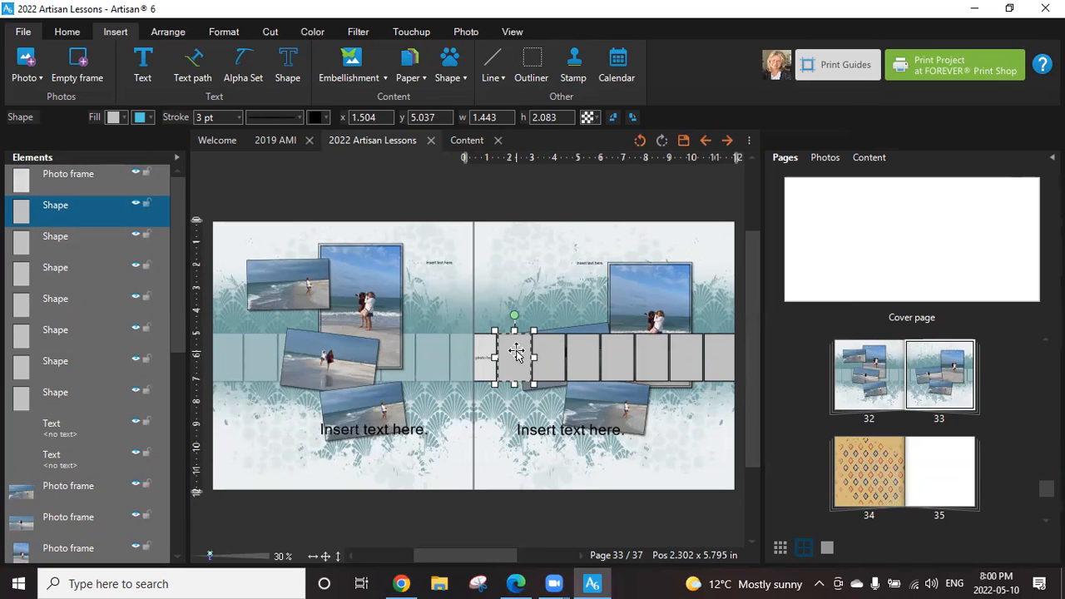
right_click(516, 352)
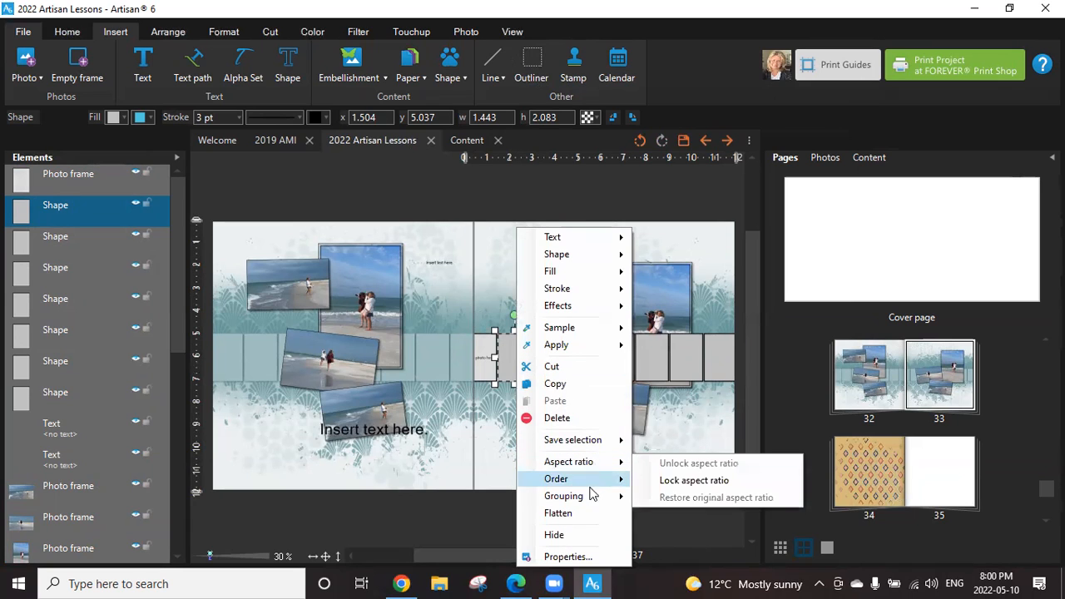
mouse_move(594, 497)
mouse_move(586, 465)
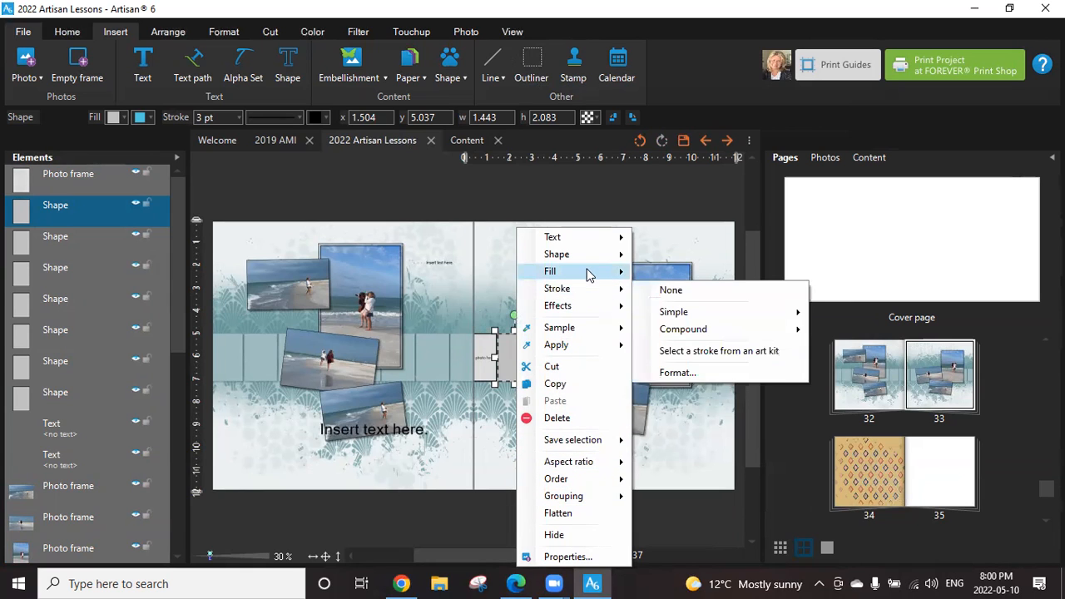
mouse_move(619, 273)
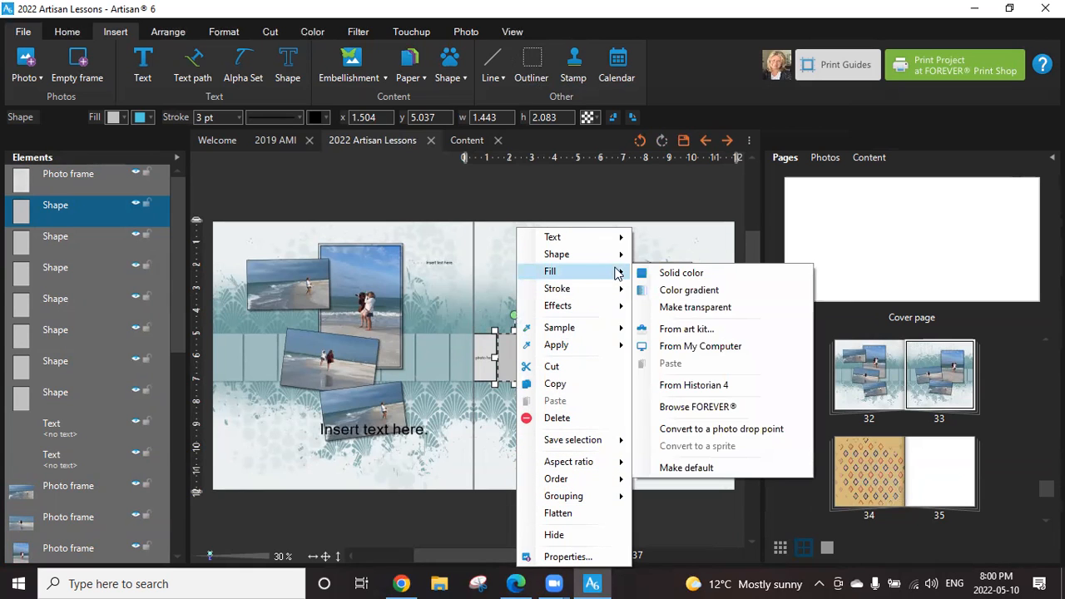
click(677, 427)
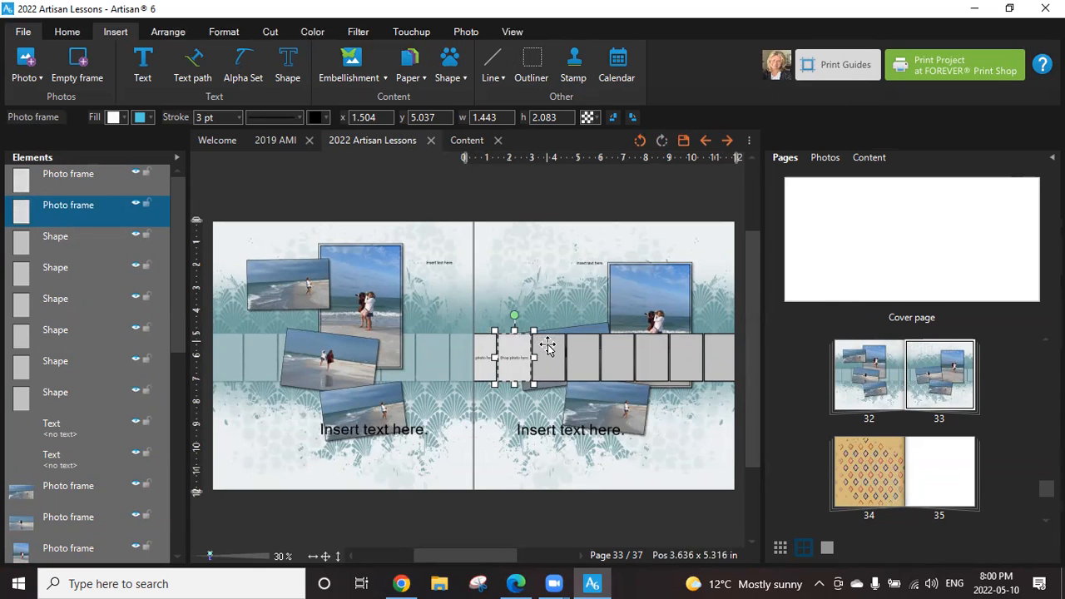
right_click(551, 350)
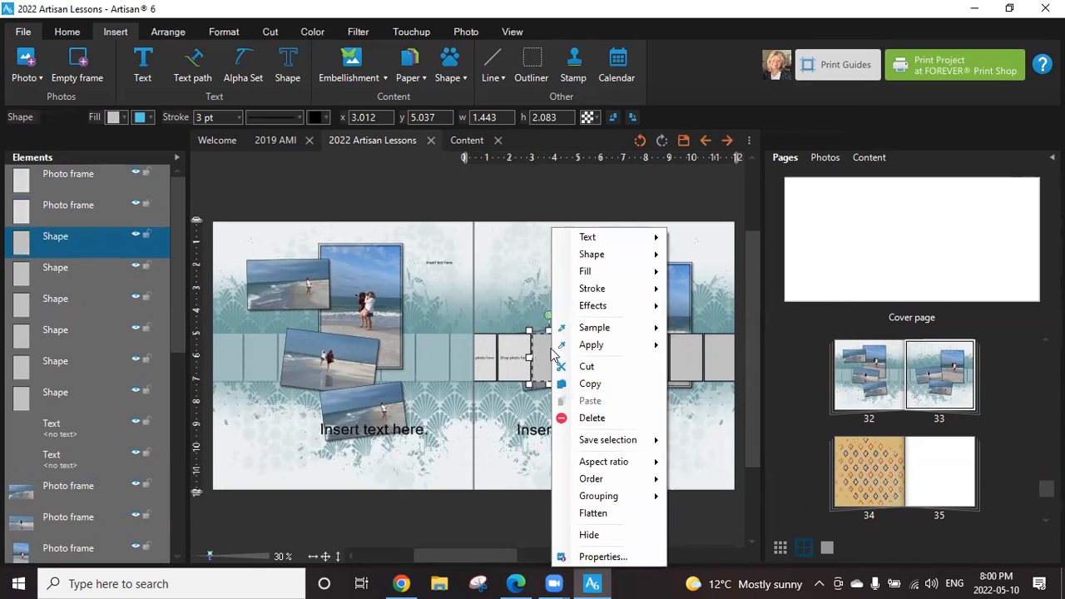
mouse_move(593, 277)
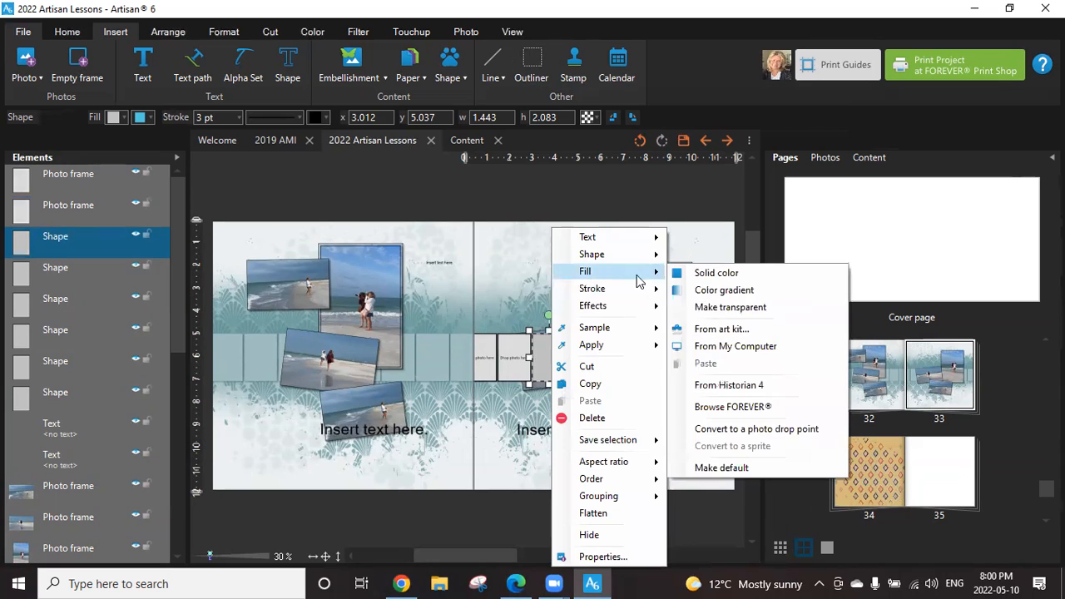
click(714, 429)
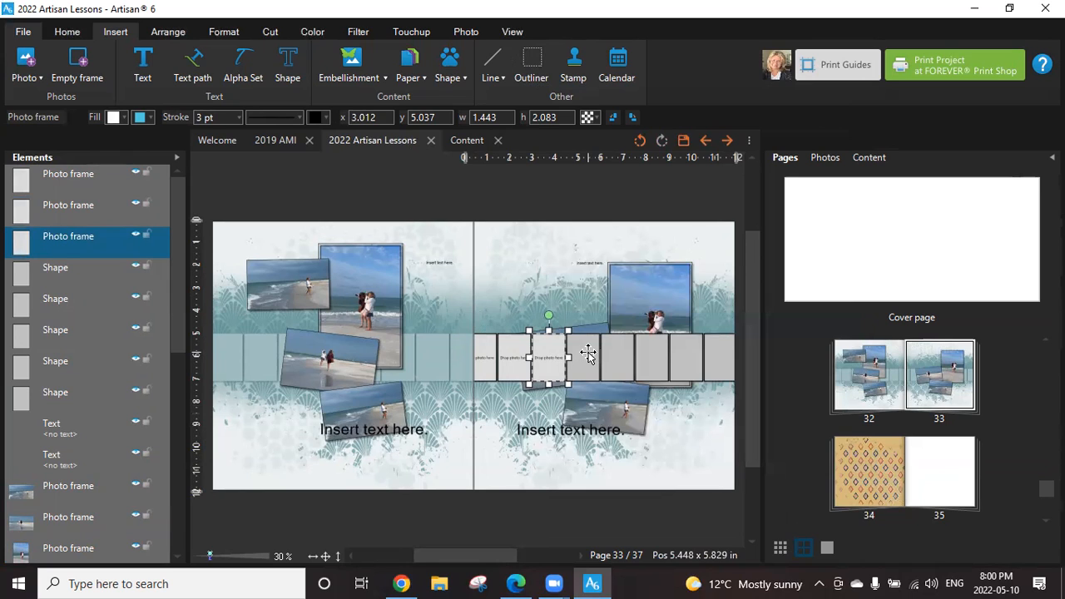
Place the photo DSCF7103 in the third drop point of page 33's strip.
click(581, 245)
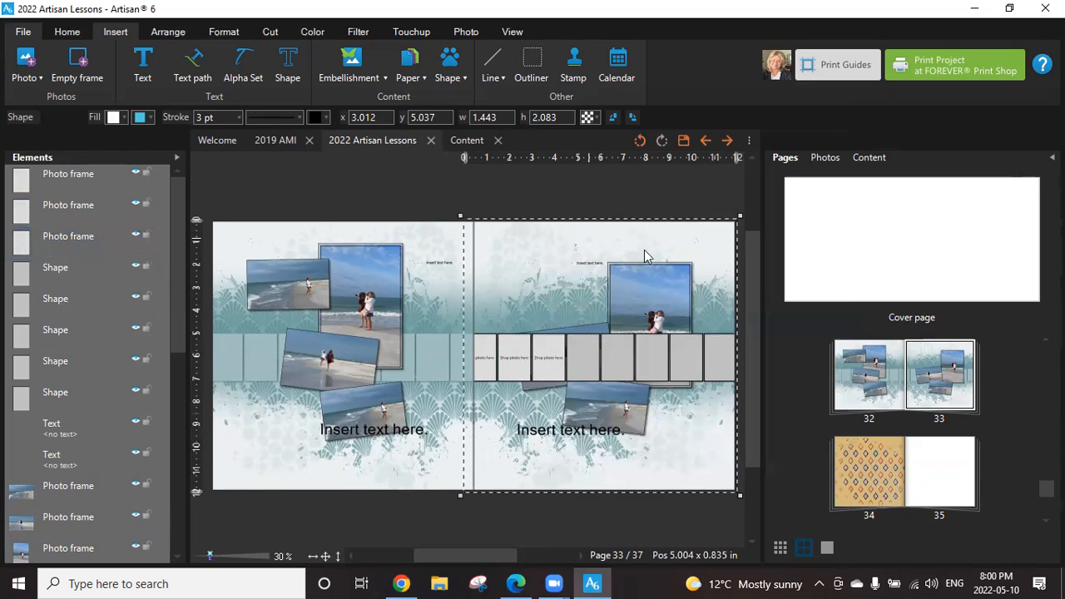
click(824, 157)
drag(820, 281, 534, 363)
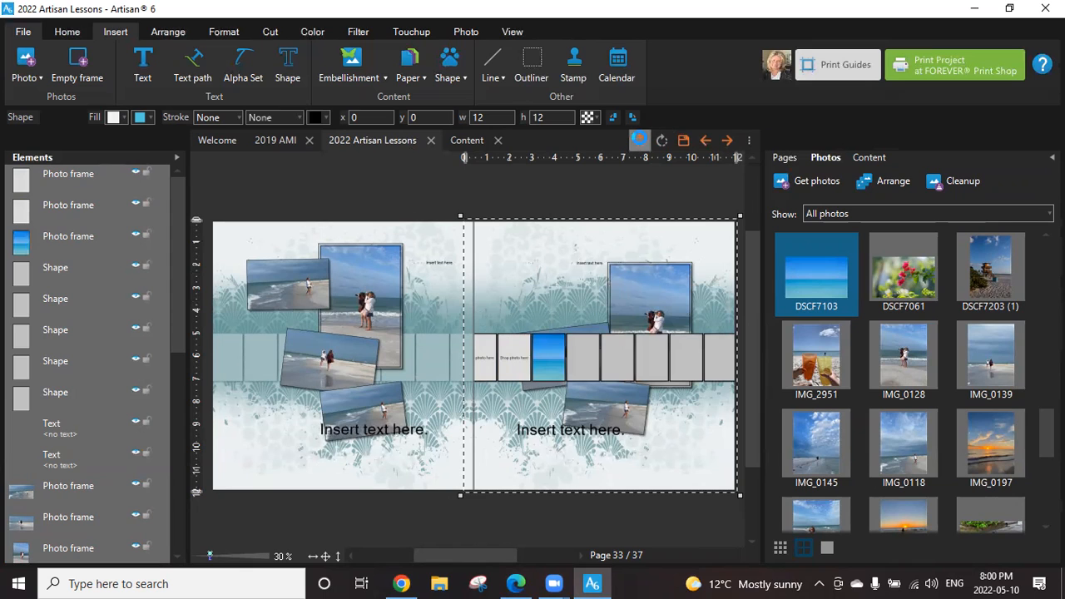
Undo the photo placement, the three photo drop point conversions and the creation of all eight gray outline shapes.
click(639, 140)
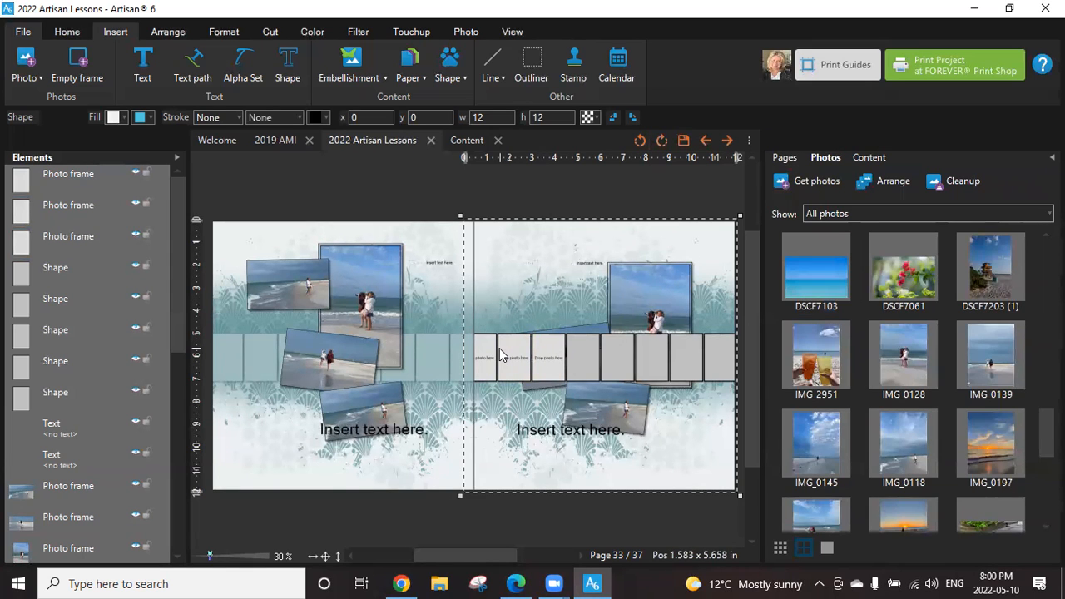
click(642, 141)
click(642, 141)
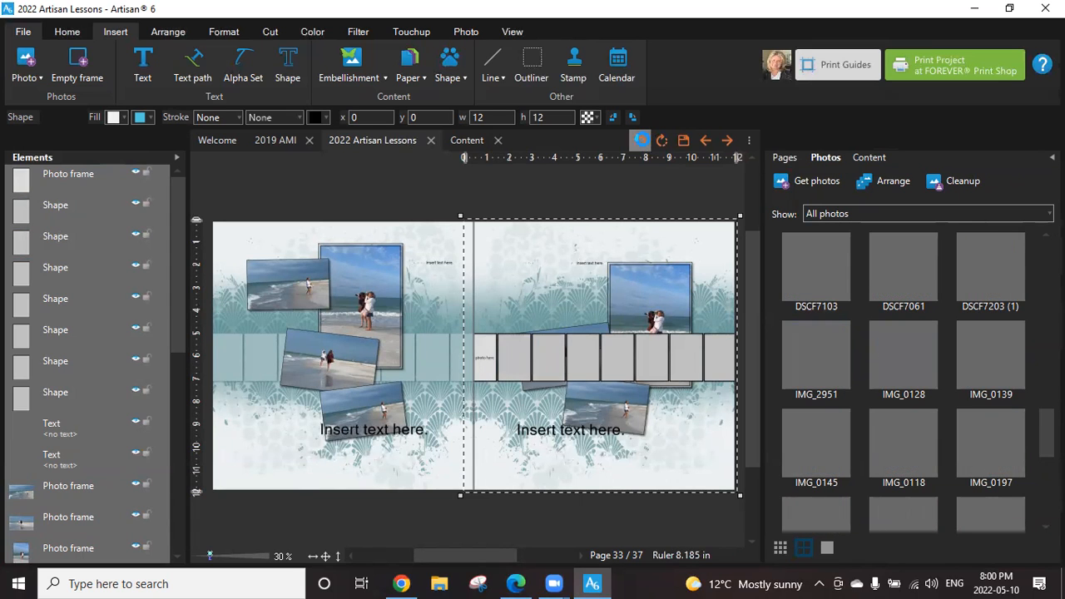
click(641, 142)
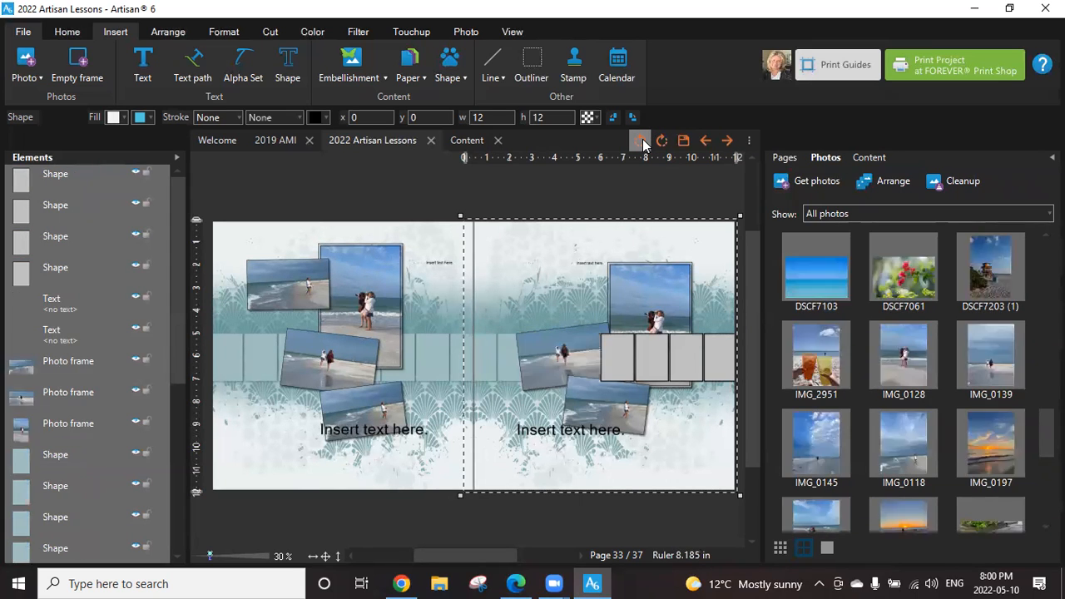
click(642, 142)
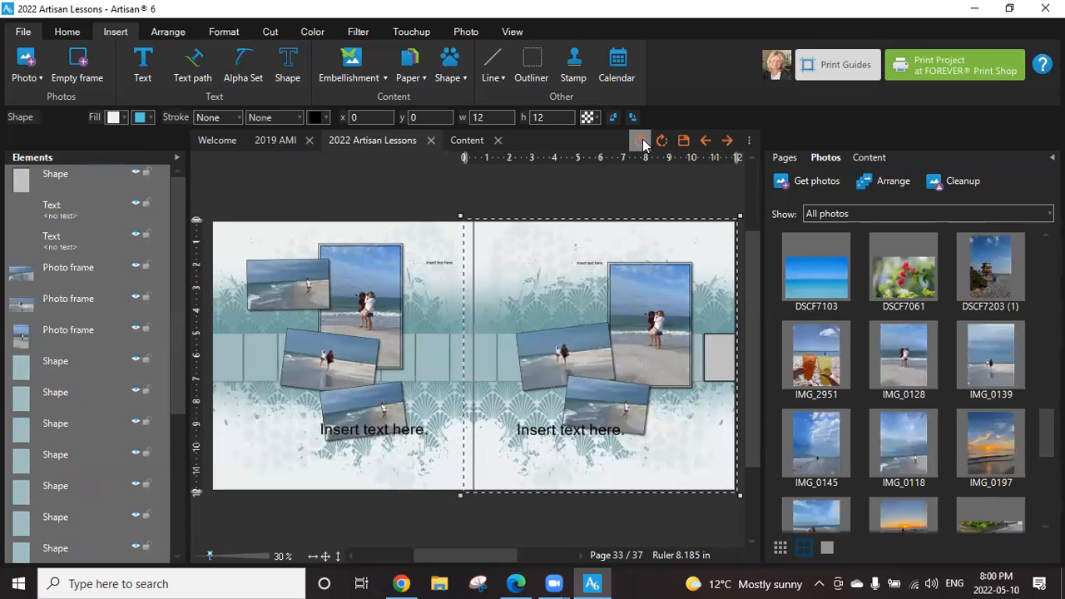
click(642, 142)
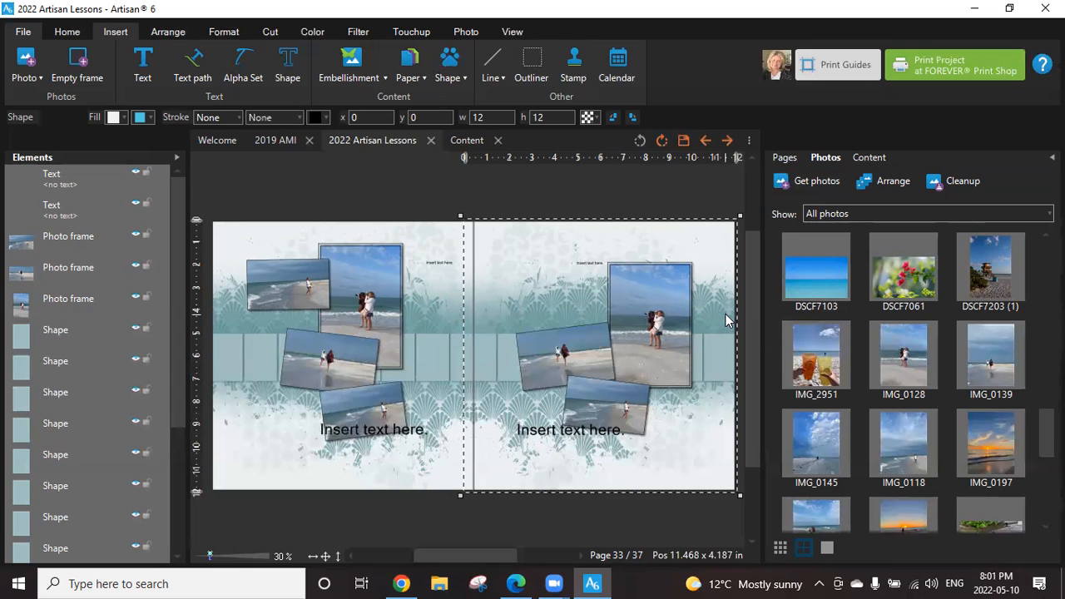
click(869, 159)
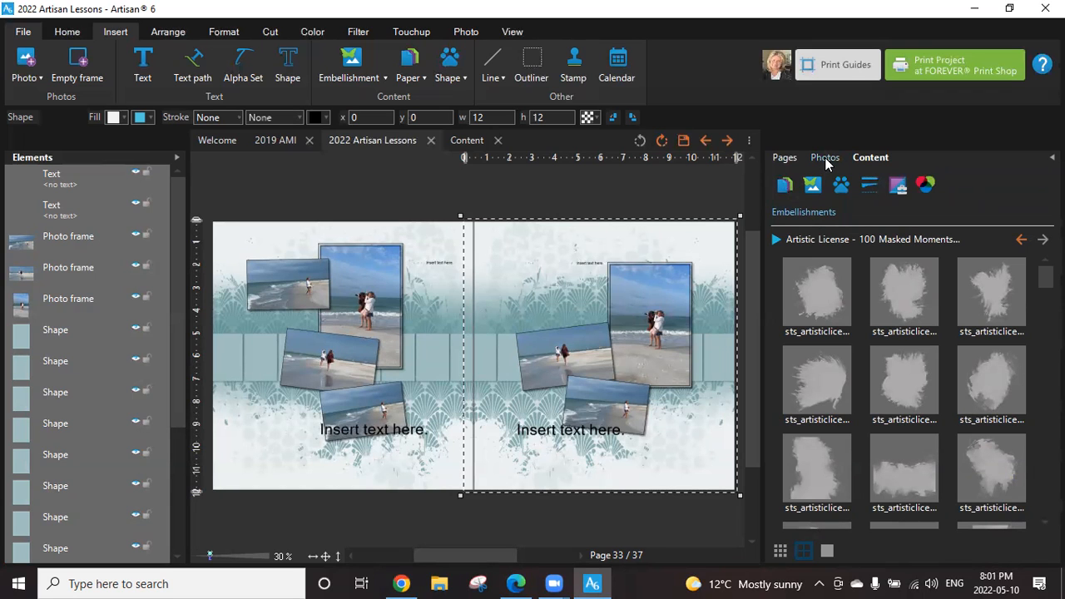
click(784, 157)
click(922, 478)
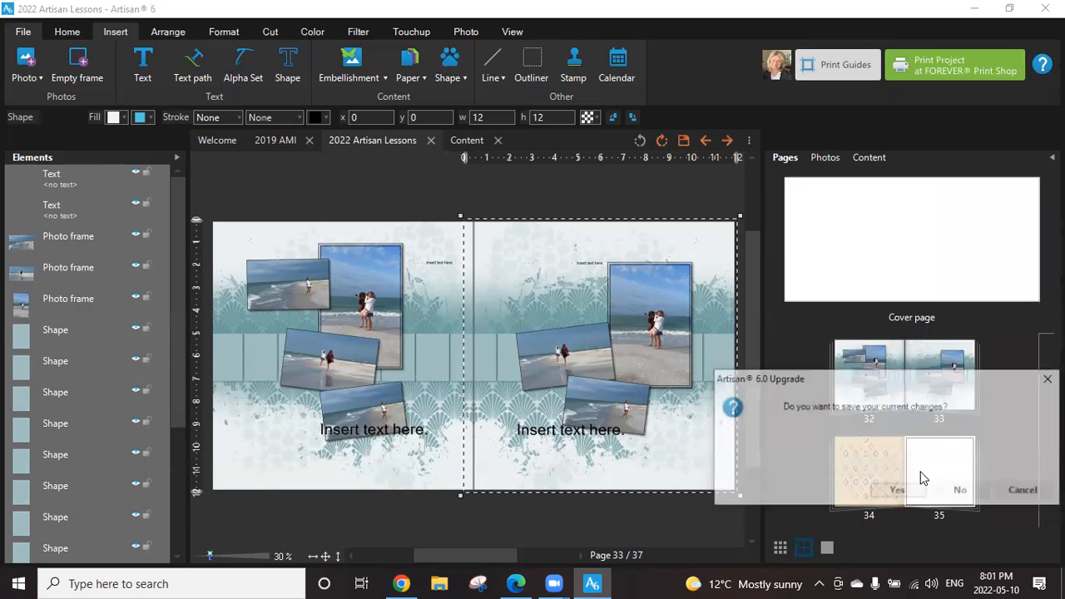
click(1021, 491)
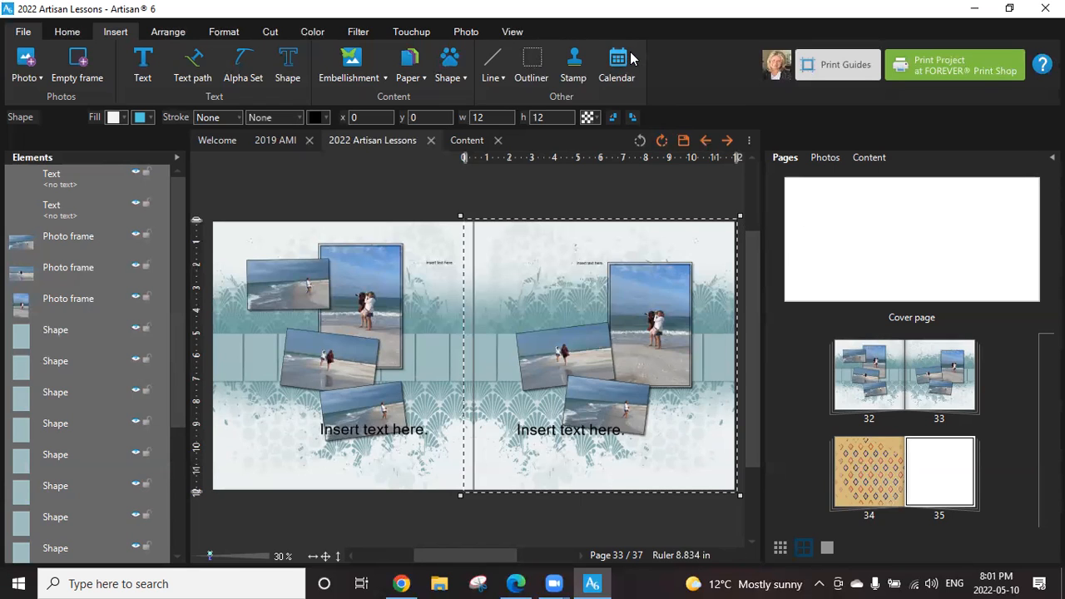
Turn off all the page previews so pages are shown individually, discarding the unsaved changes.
click(521, 31)
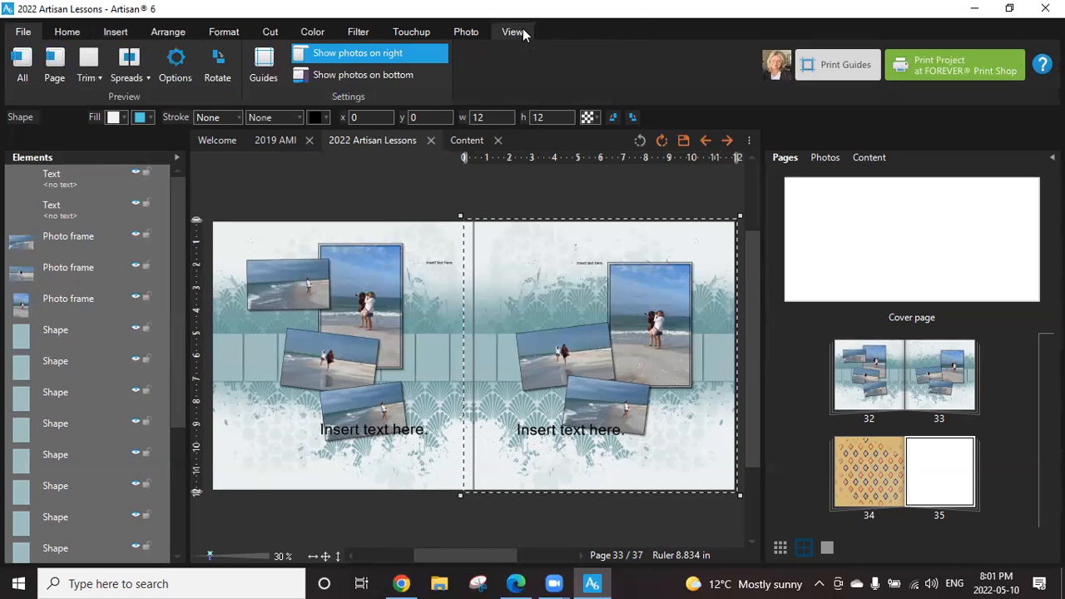
click(118, 77)
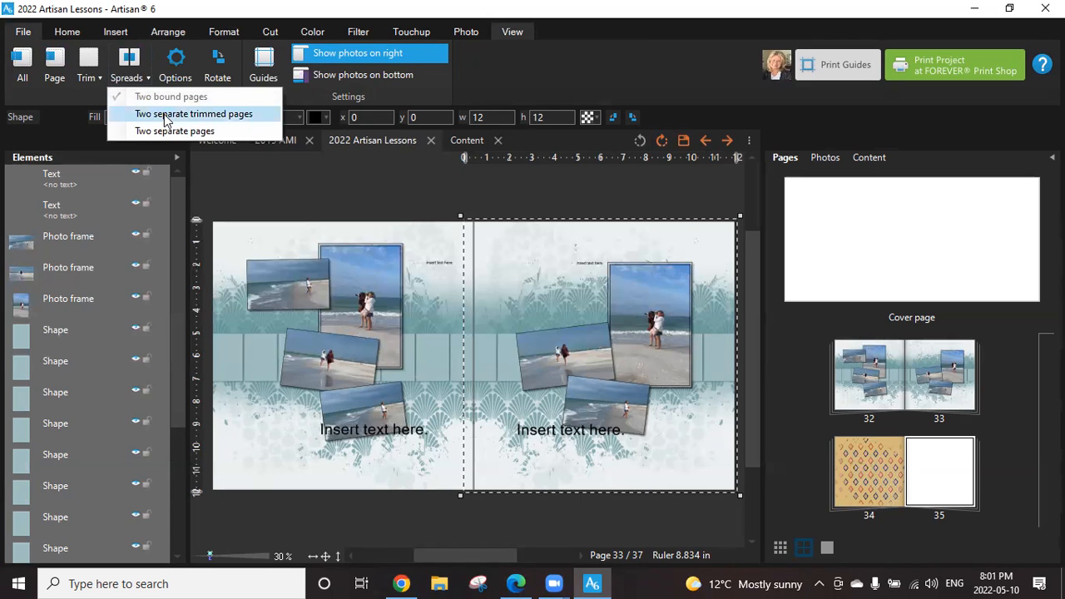
click(17, 59)
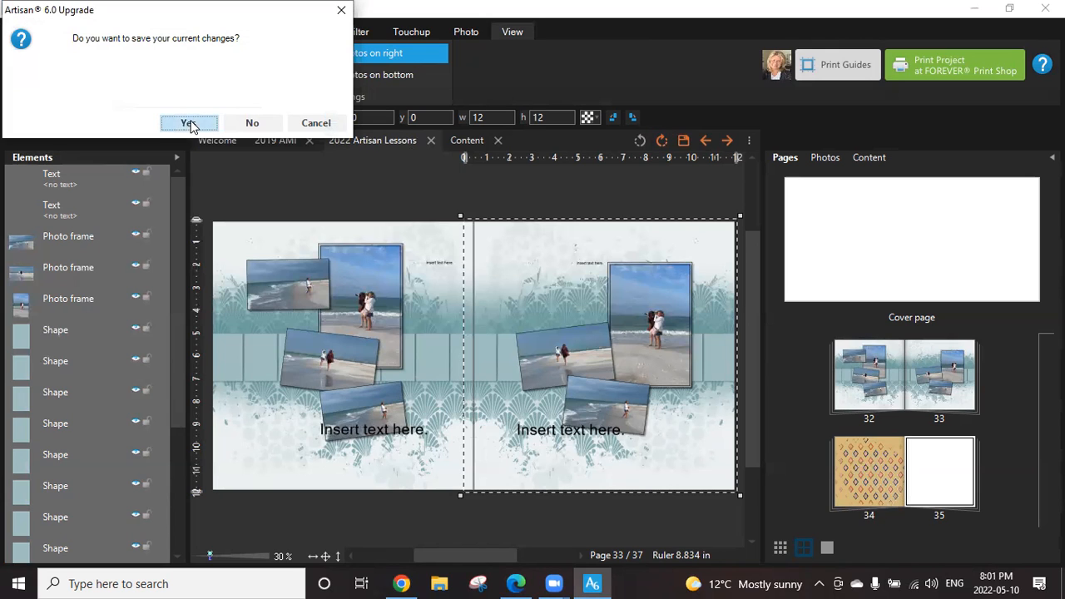
click(243, 124)
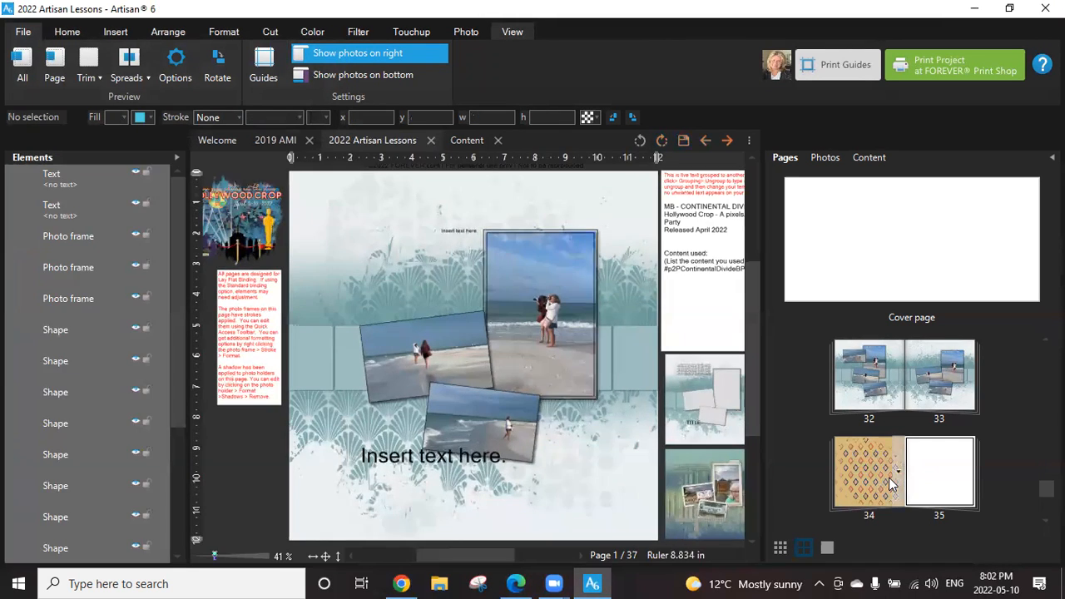
Open blank page 35 after a look at page 34, and show the current art kit's paper content.
click(880, 472)
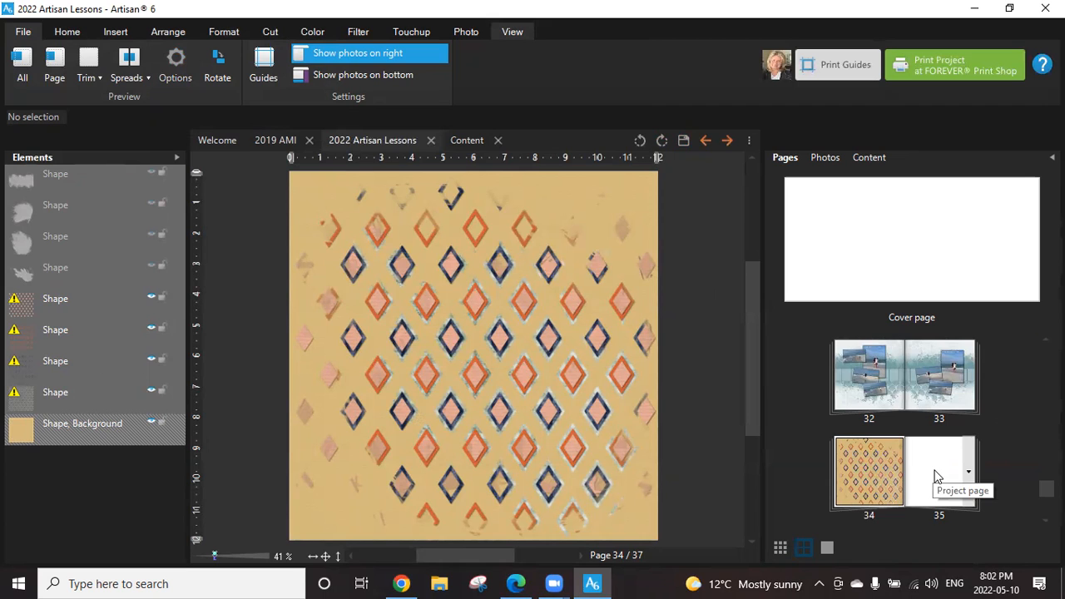
scroll(934, 475, up, 3)
scroll(905, 431, up, 2)
scroll(842, 350, down, 6)
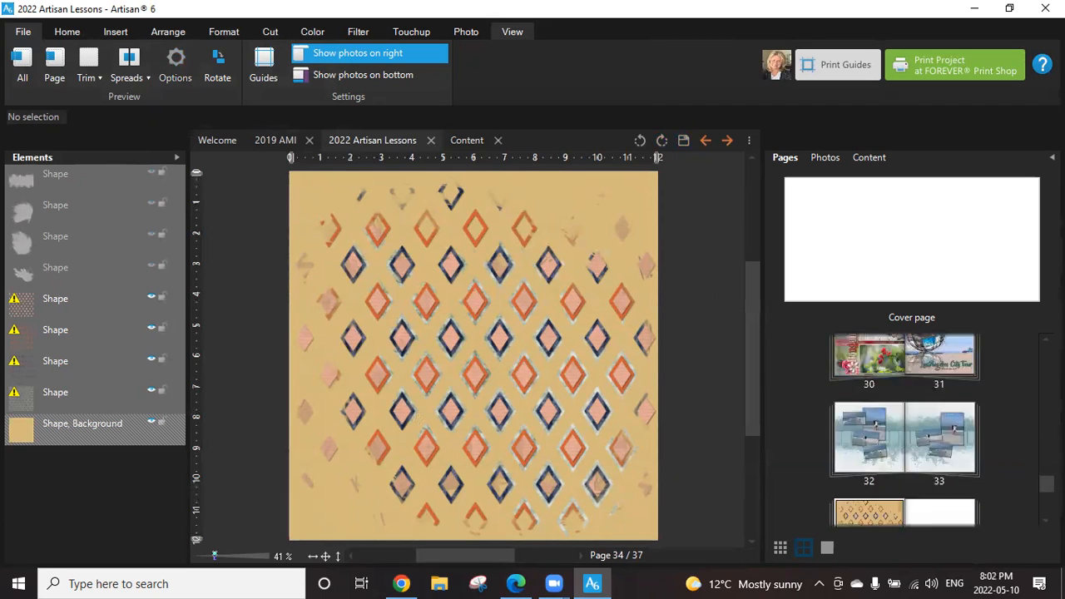
click(926, 376)
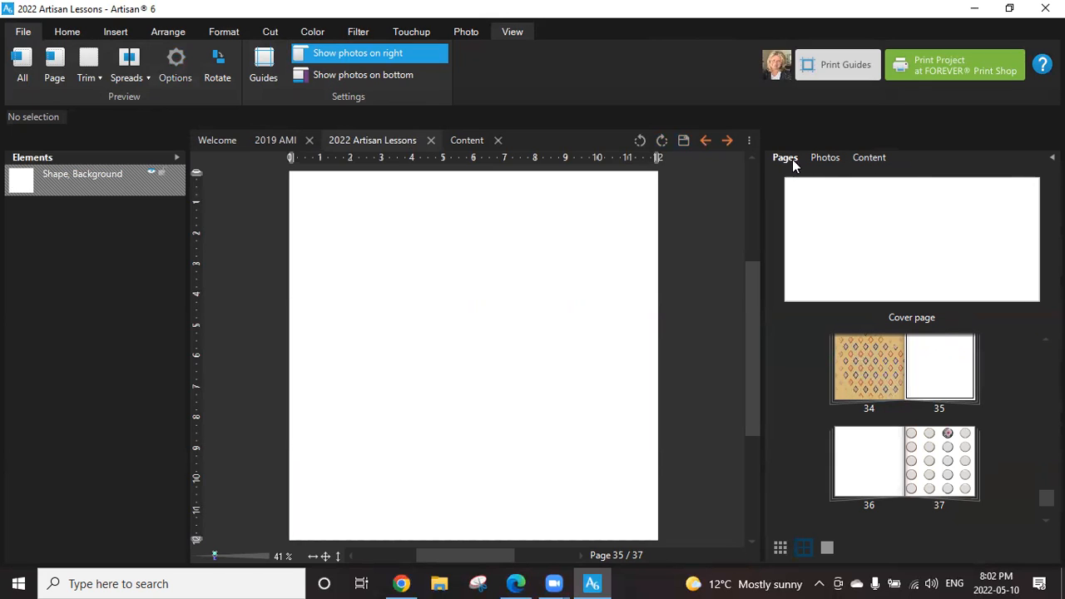
click(851, 159)
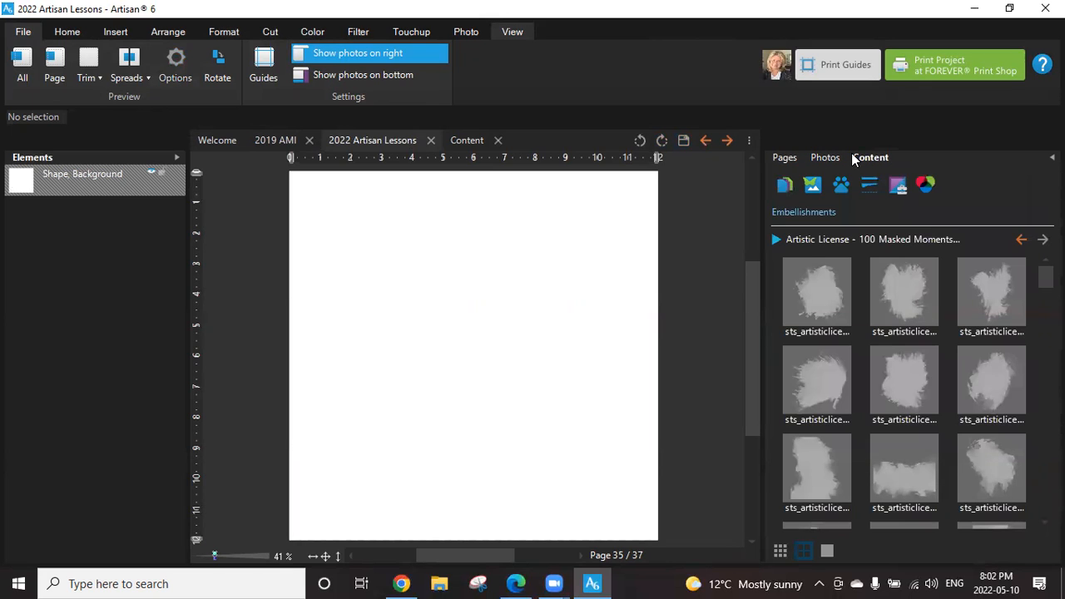
click(787, 184)
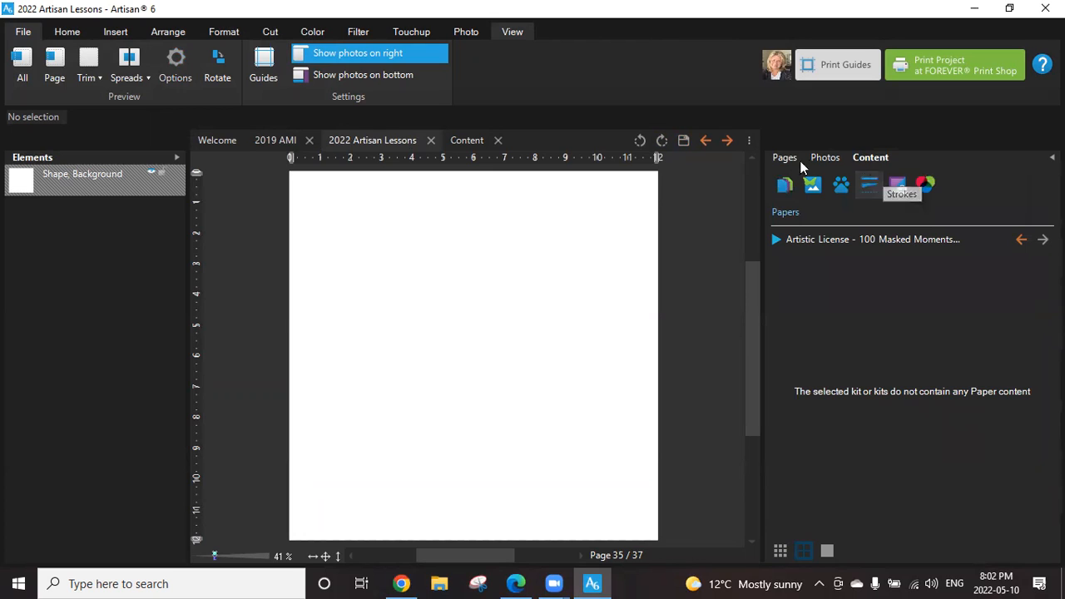
Apply the gray dotted template page from the Pattern Makers Freebie kit by Jen Martakis Designs to page 35.
click(70, 34)
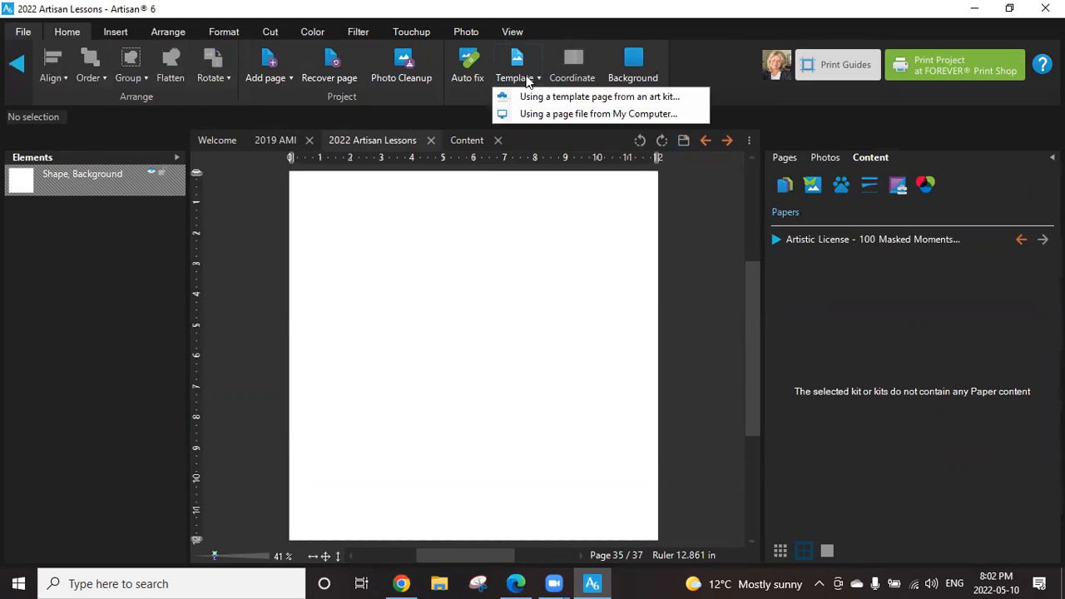
click(616, 98)
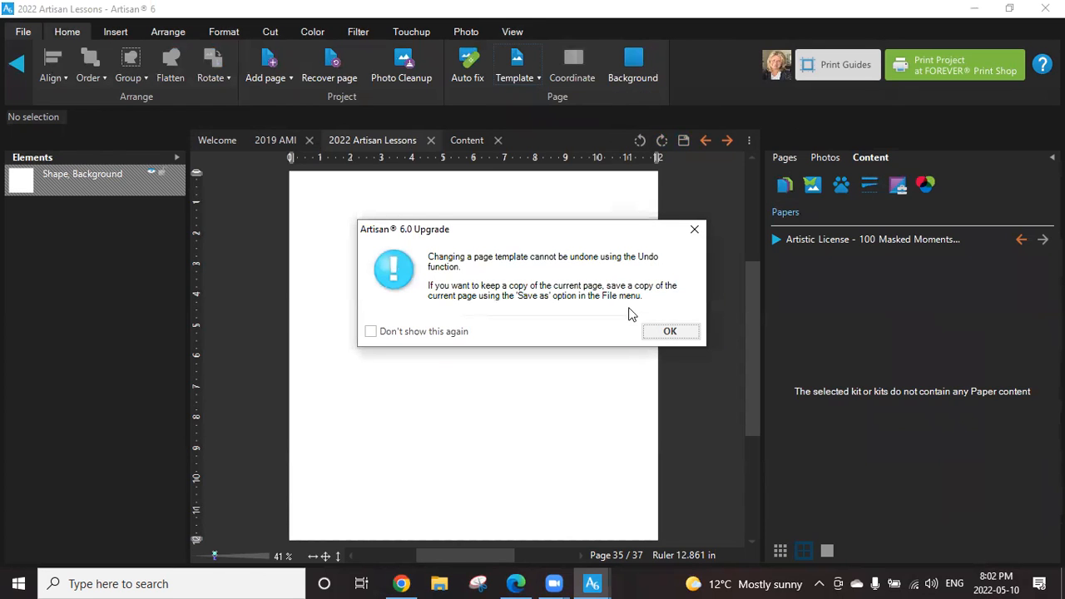
click(676, 333)
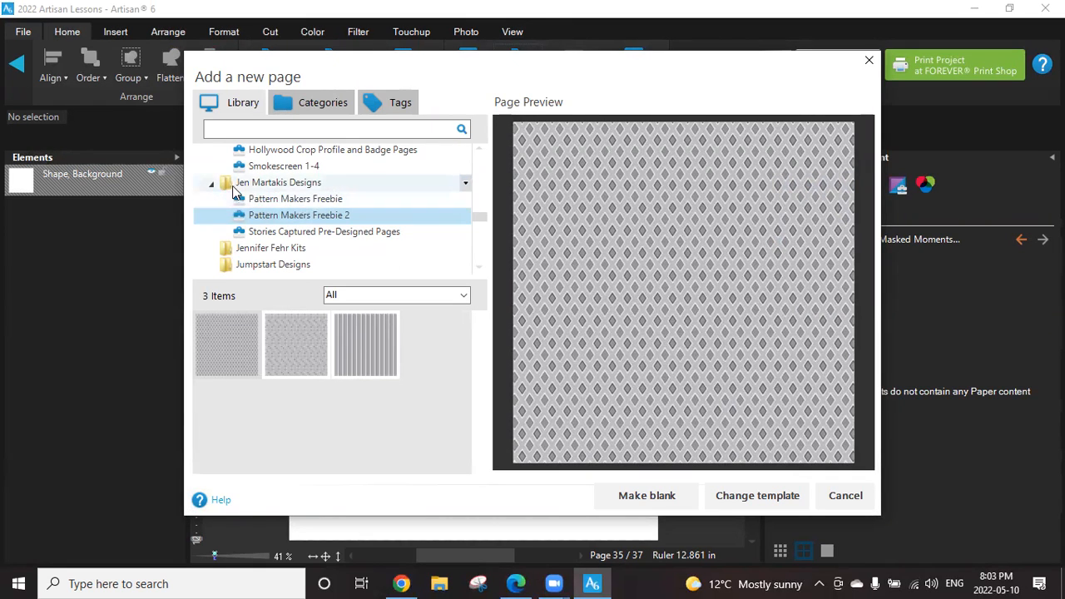
click(287, 198)
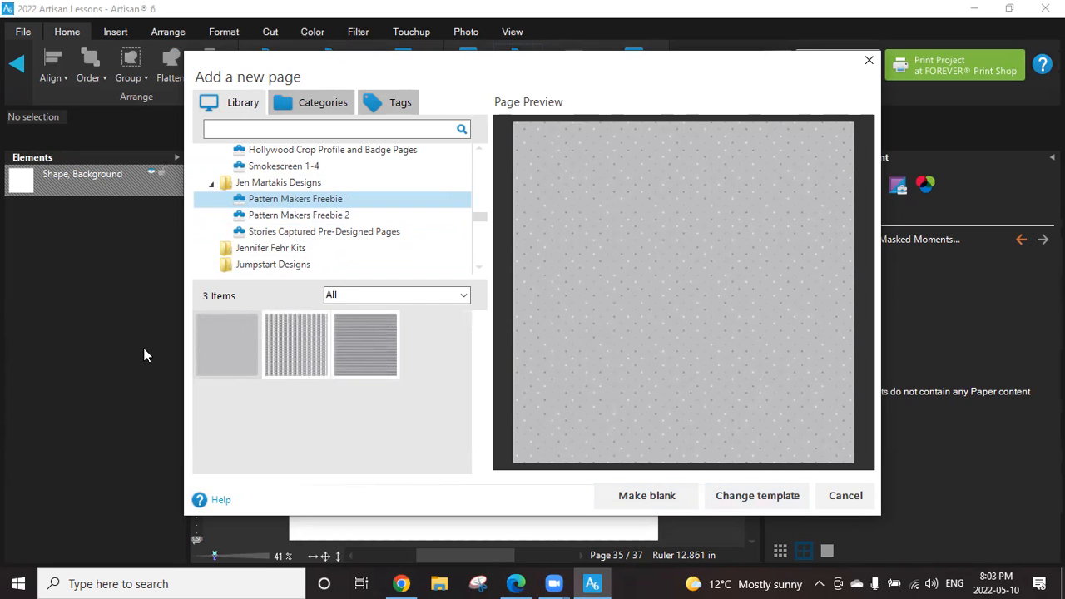
click(740, 491)
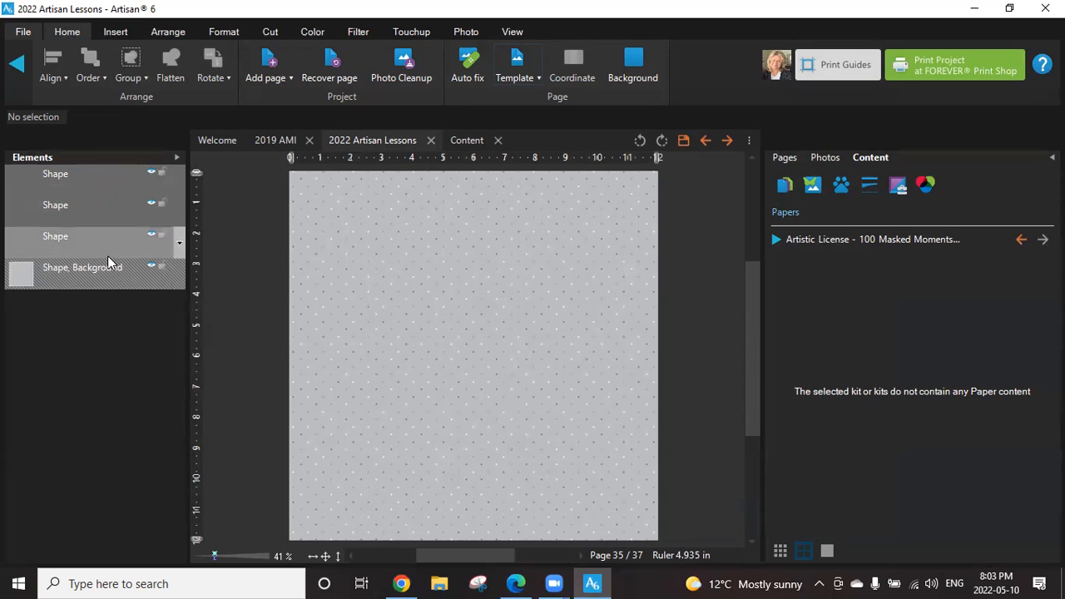
Hide the three dot shapes one by one, and make them all visible again.
click(150, 174)
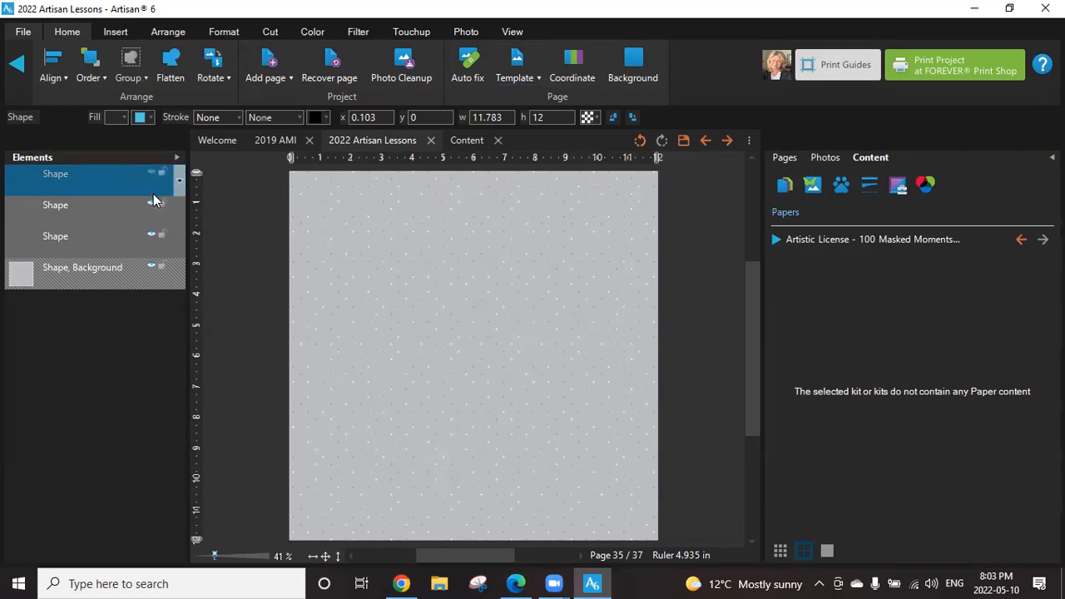
click(150, 207)
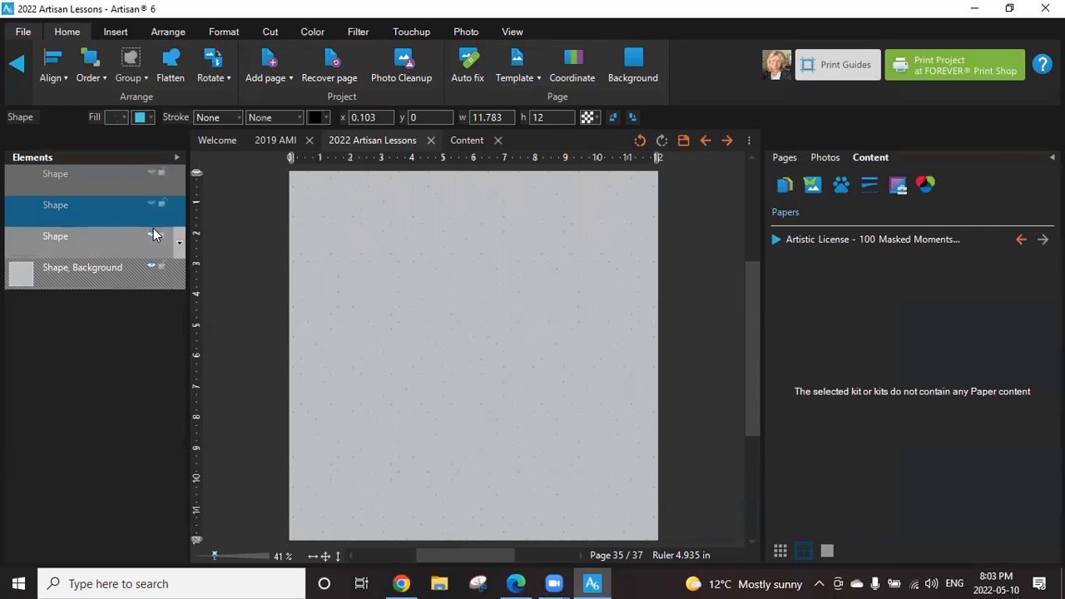
click(152, 238)
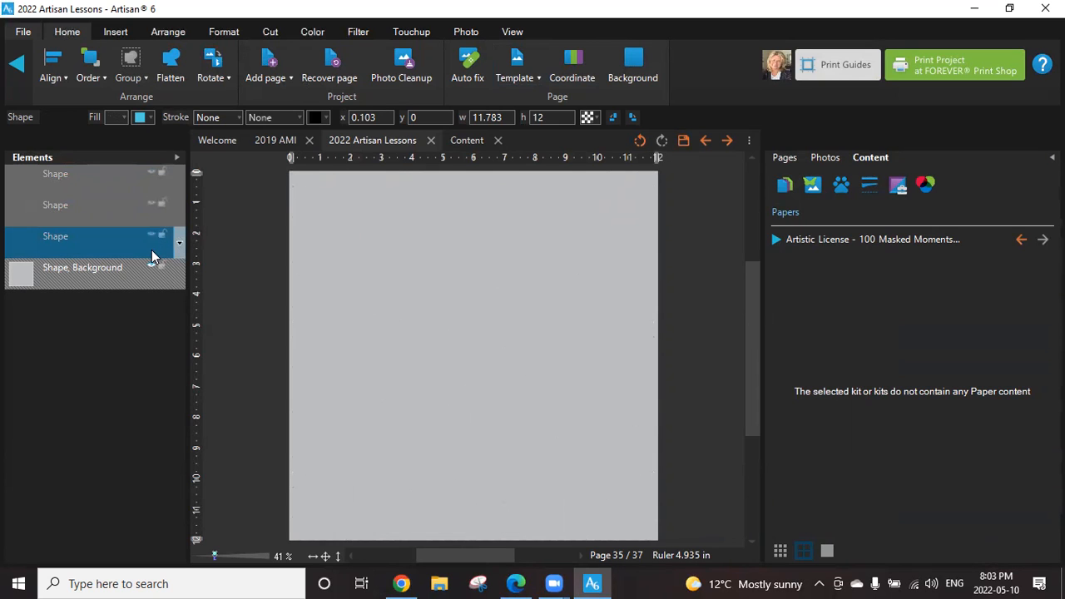
click(151, 199)
click(146, 175)
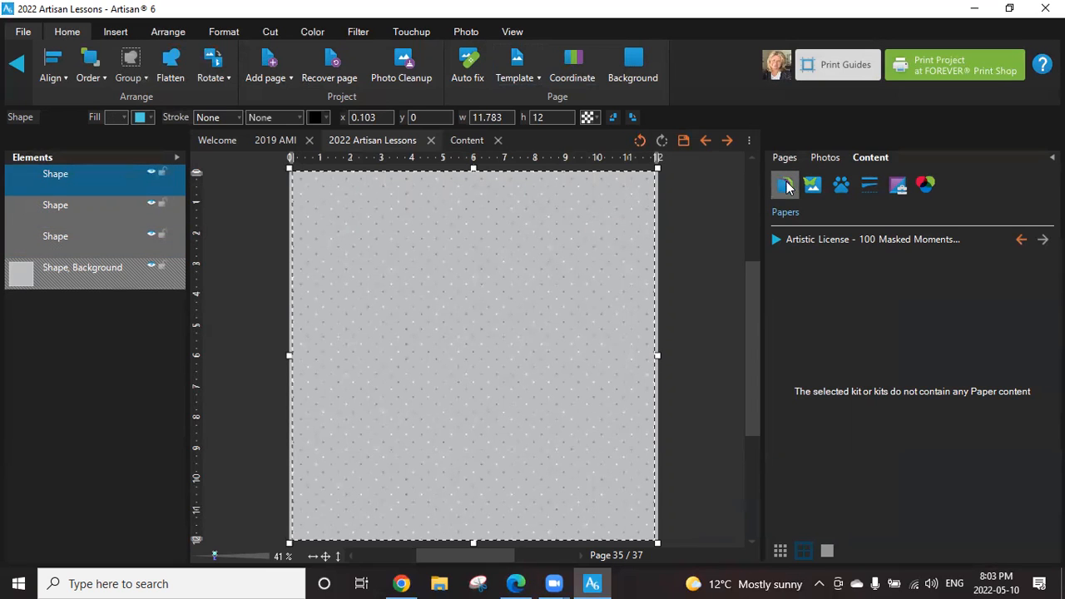
Show the papers of the Moments kit from Jen Martakis Designs and close the list of kits.
click(775, 239)
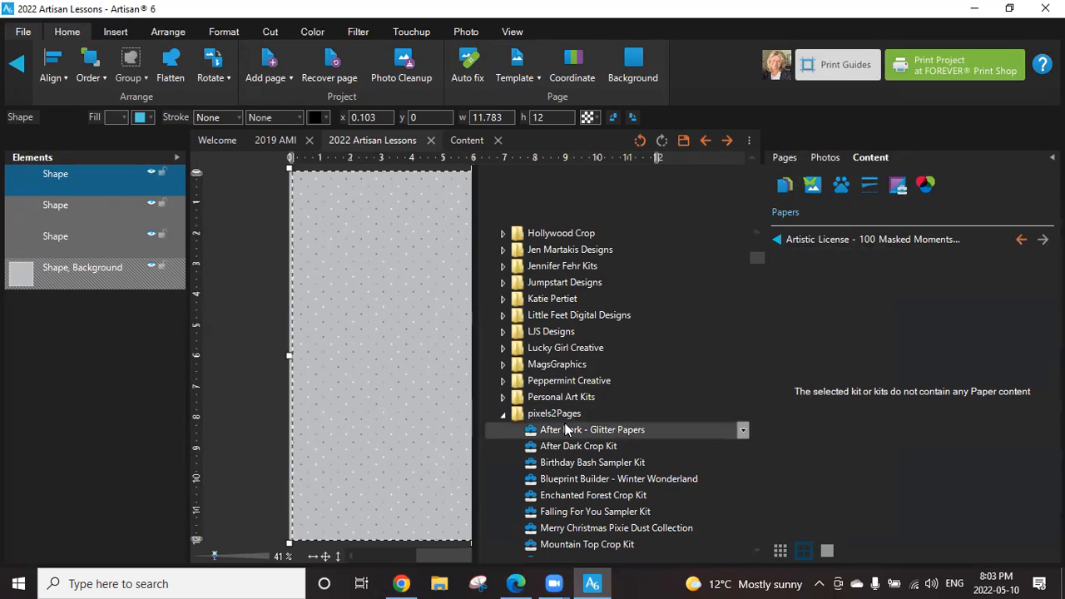
click(505, 414)
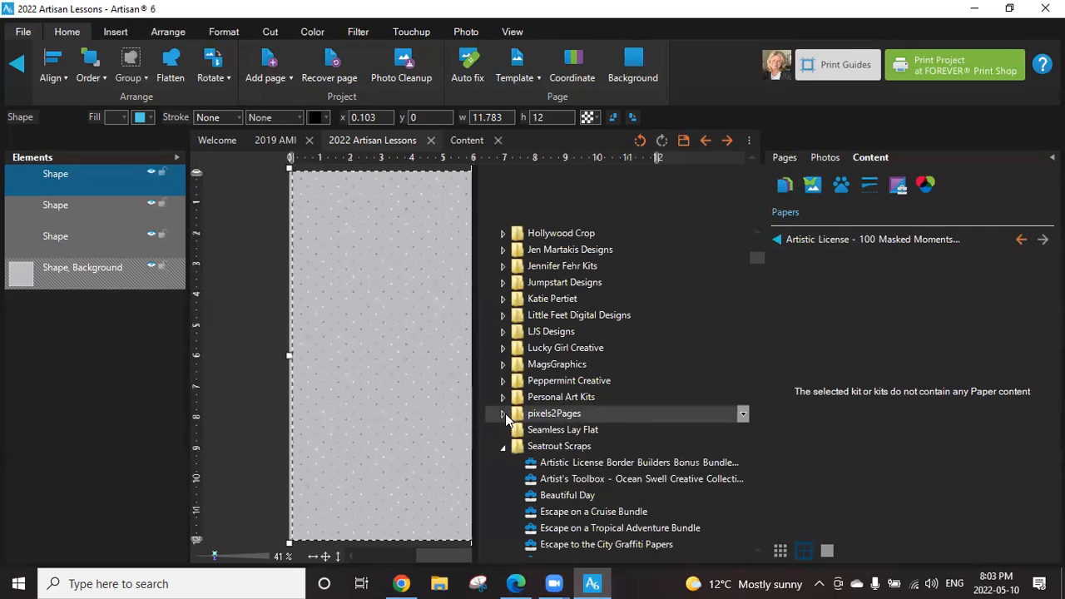
click(503, 250)
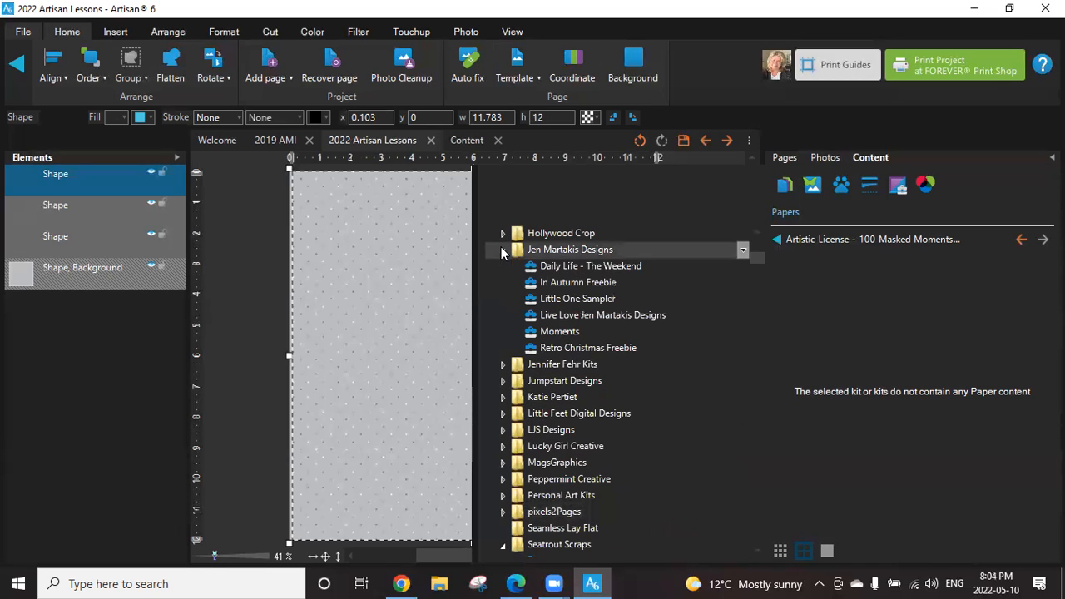
click(571, 348)
click(556, 333)
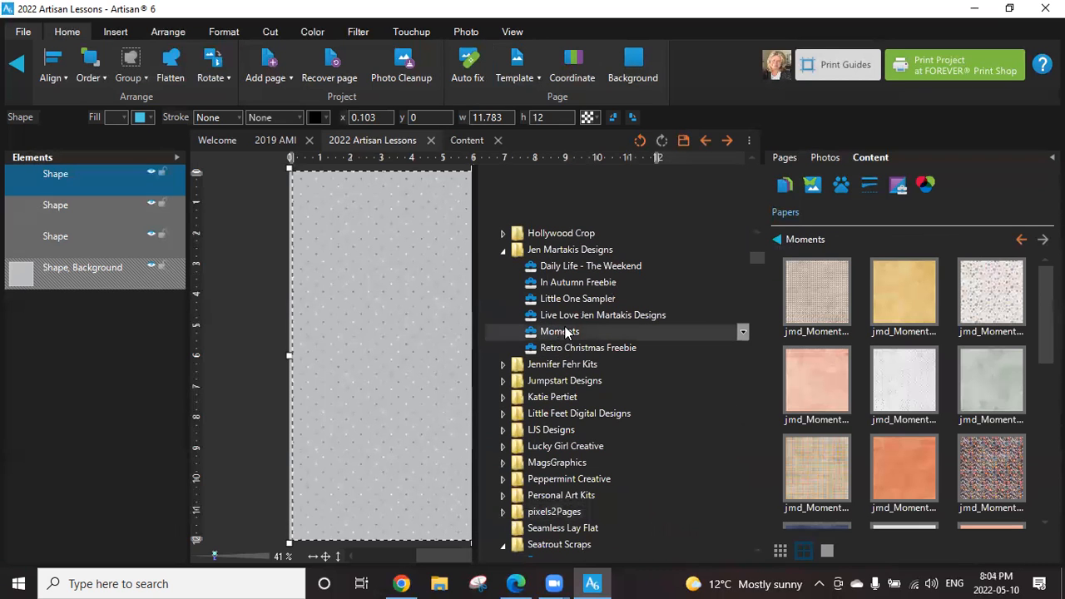
click(823, 240)
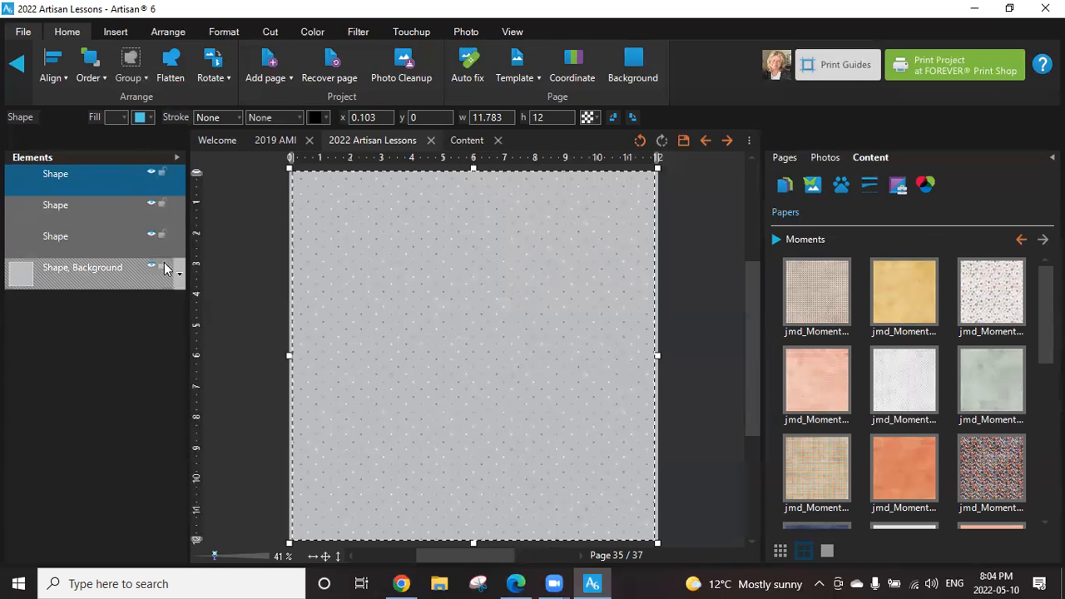
Try the pink chevron paper and the orange dotted paper from the Moments kit as the page background.
click(854, 389)
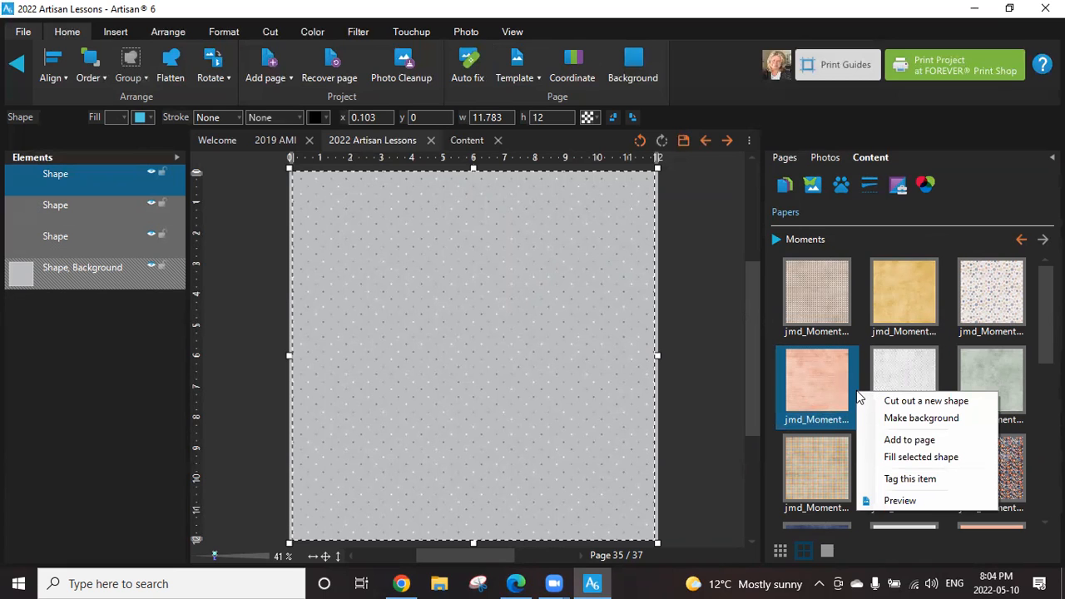
click(922, 423)
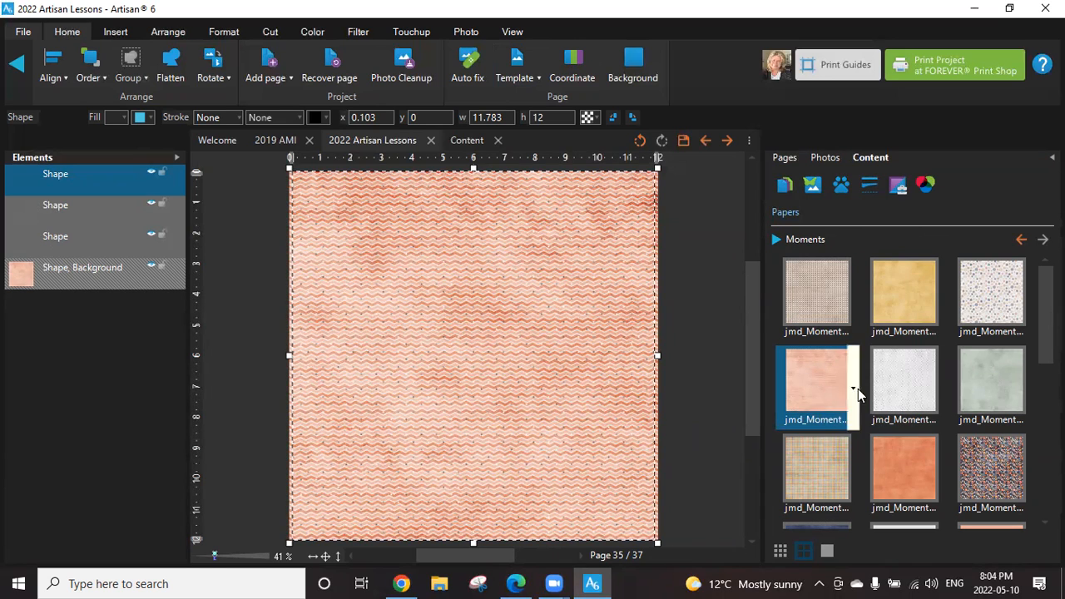
click(941, 475)
click(915, 478)
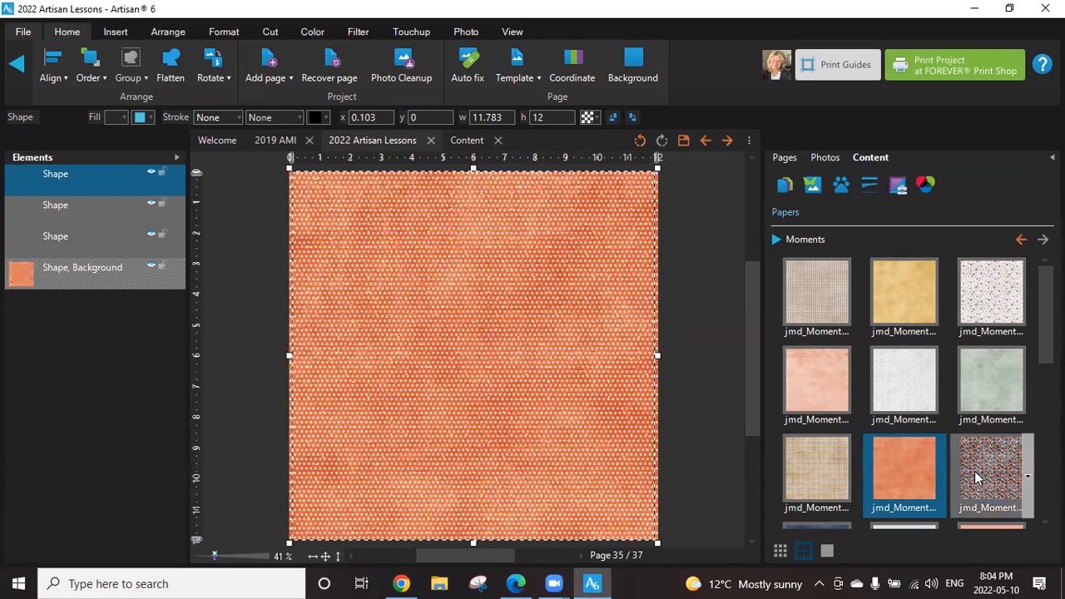
Make the solid salmon paper from the Moments kit the page background.
scroll(978, 477, down, 1)
scroll(974, 471, down, 1)
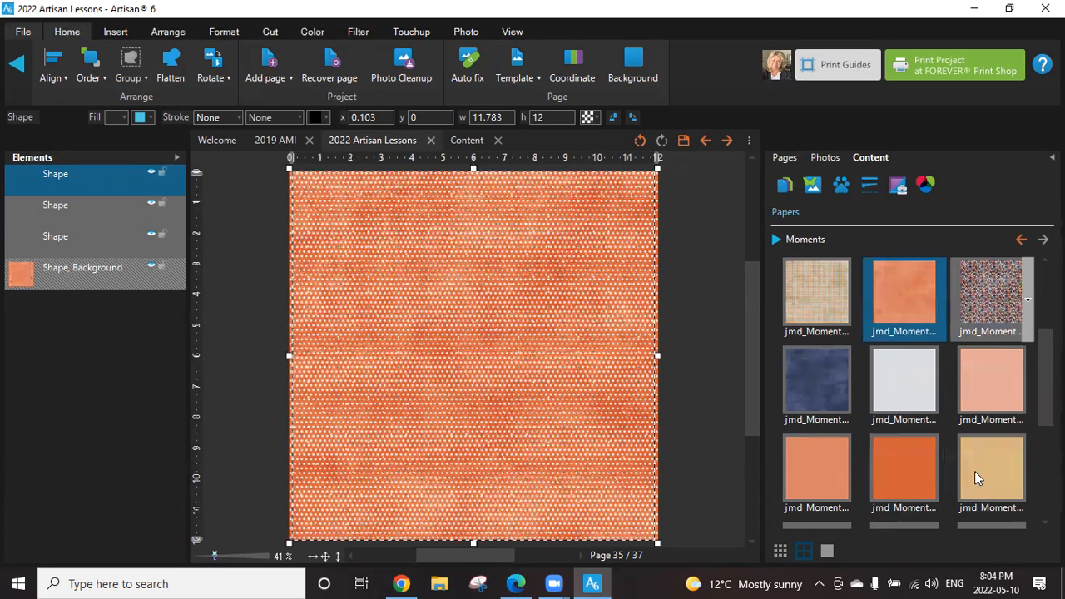
click(856, 476)
click(891, 473)
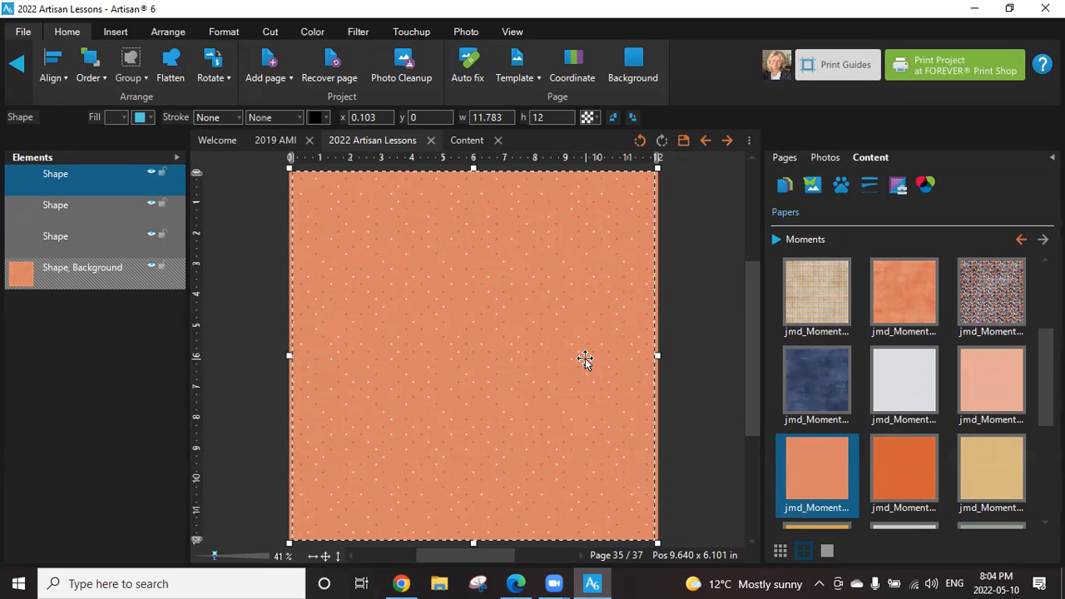
Fill the lowest dot shape, directly above the background, with the dark blue textured Moments paper.
click(50, 238)
right_click(849, 406)
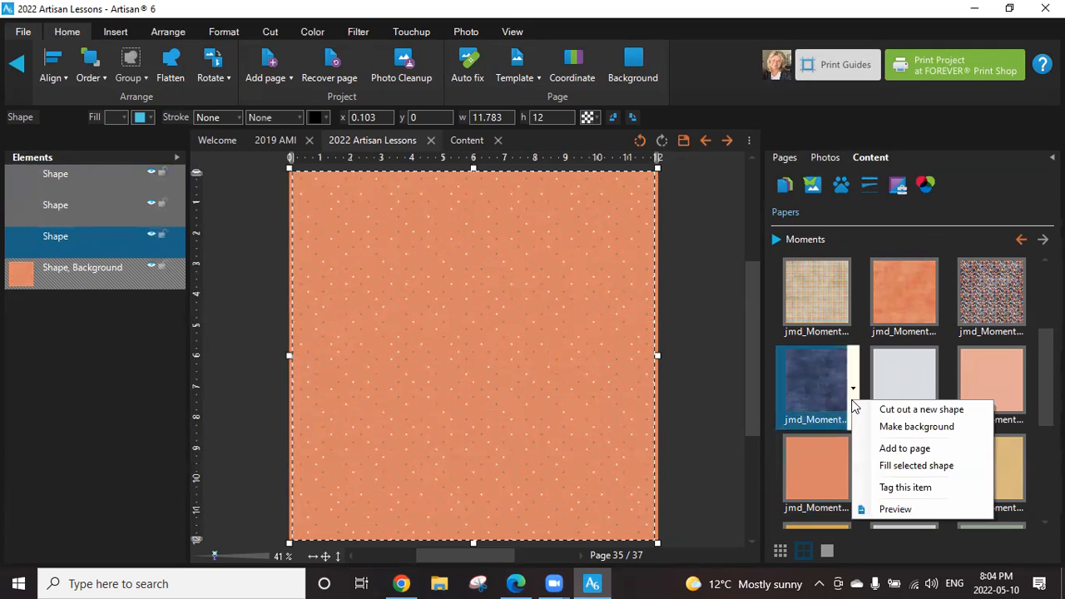
click(917, 468)
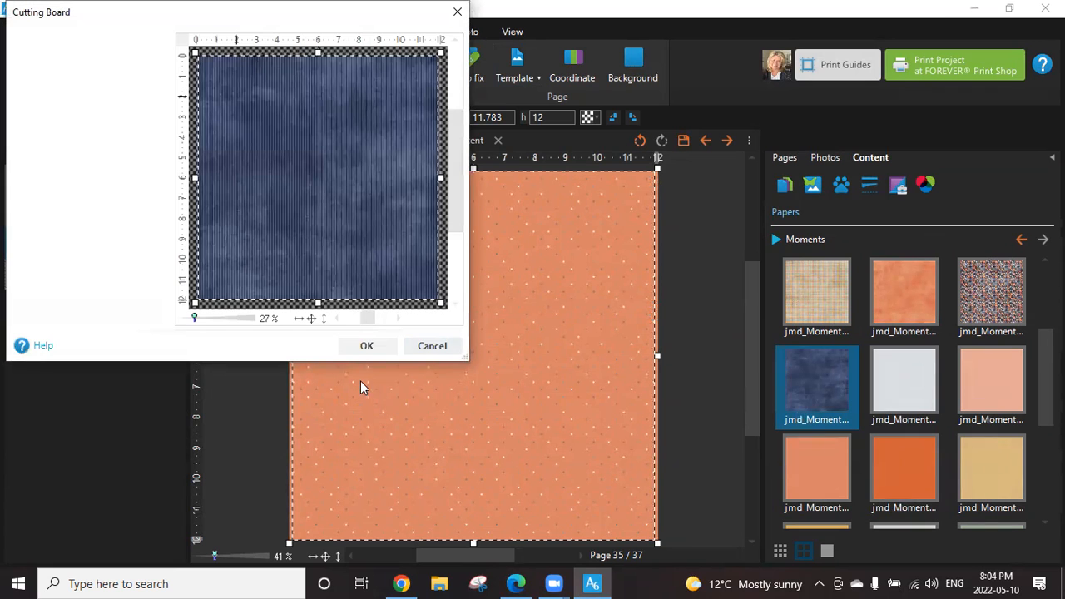
click(368, 343)
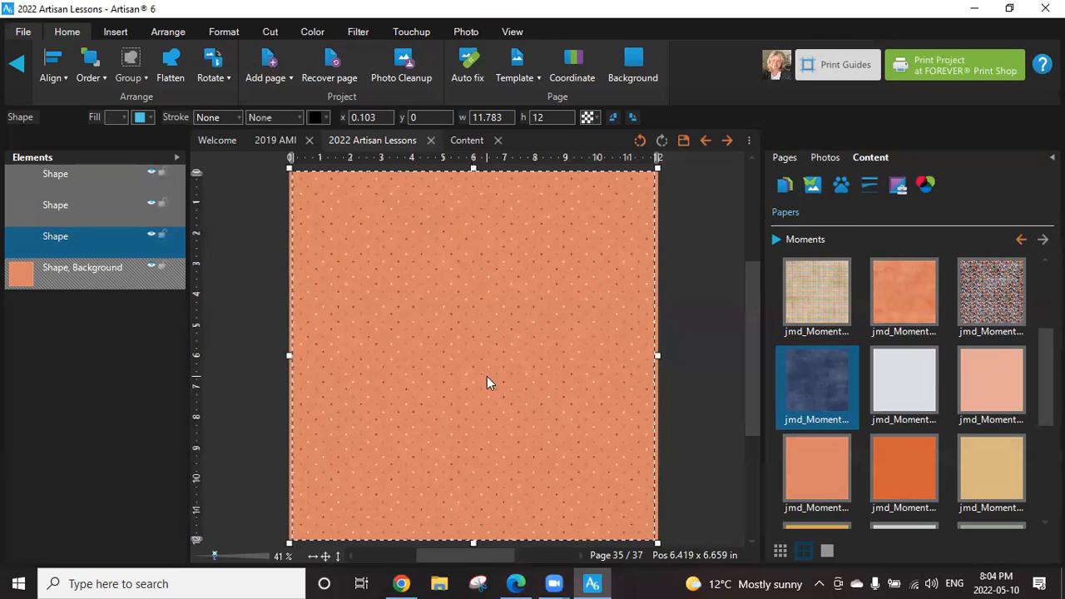
Fill the middle dot shape with the solid pale gray Moments paper.
click(69, 205)
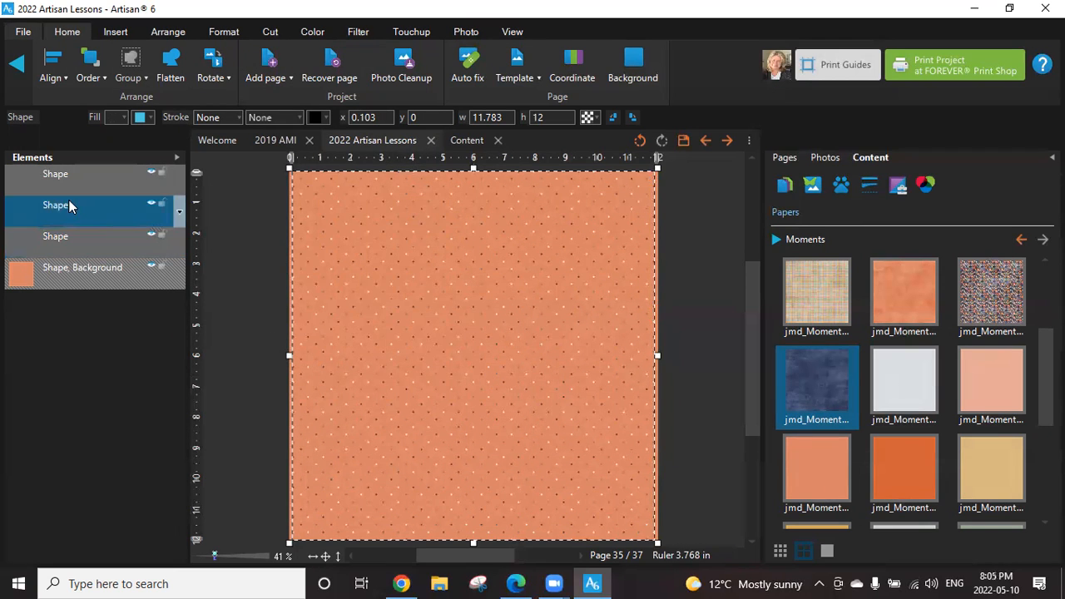
click(936, 383)
right_click(943, 385)
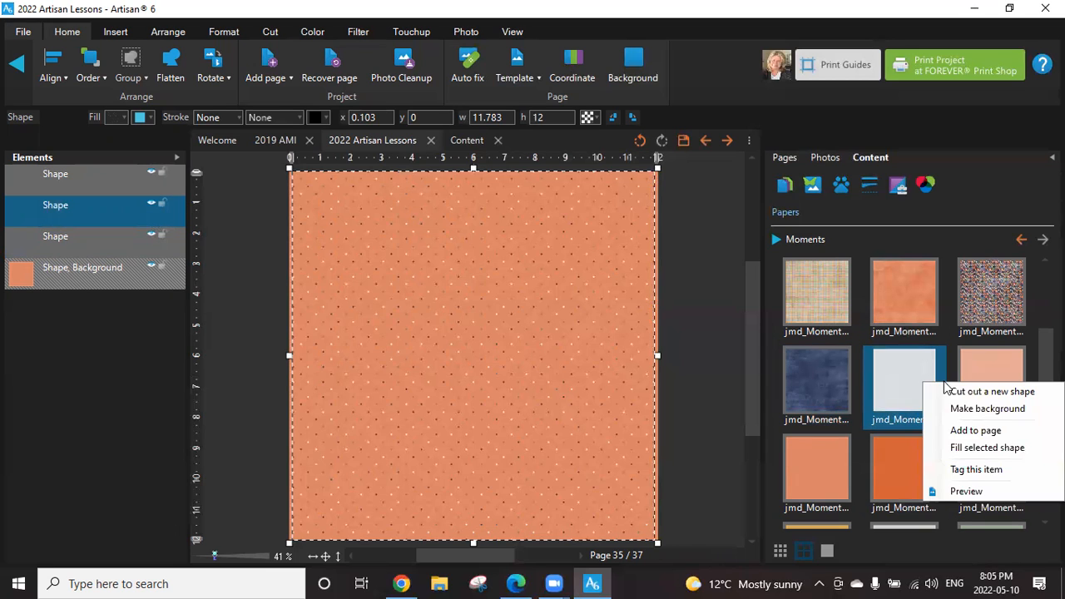
click(974, 446)
click(372, 348)
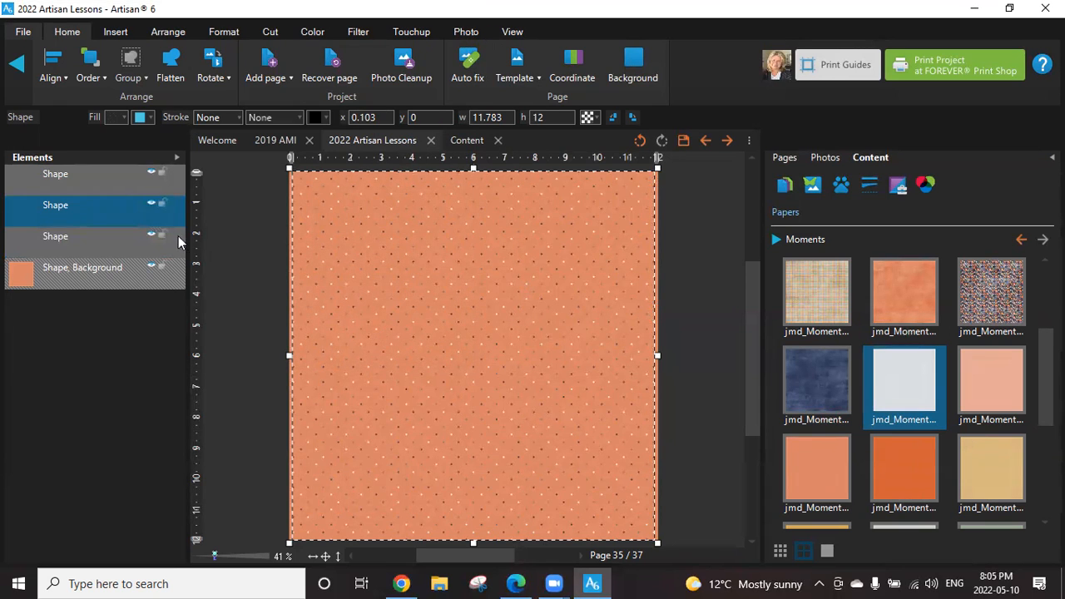
Fill the topmost dot shape with the solid mustard yellow Moments paper.
click(115, 174)
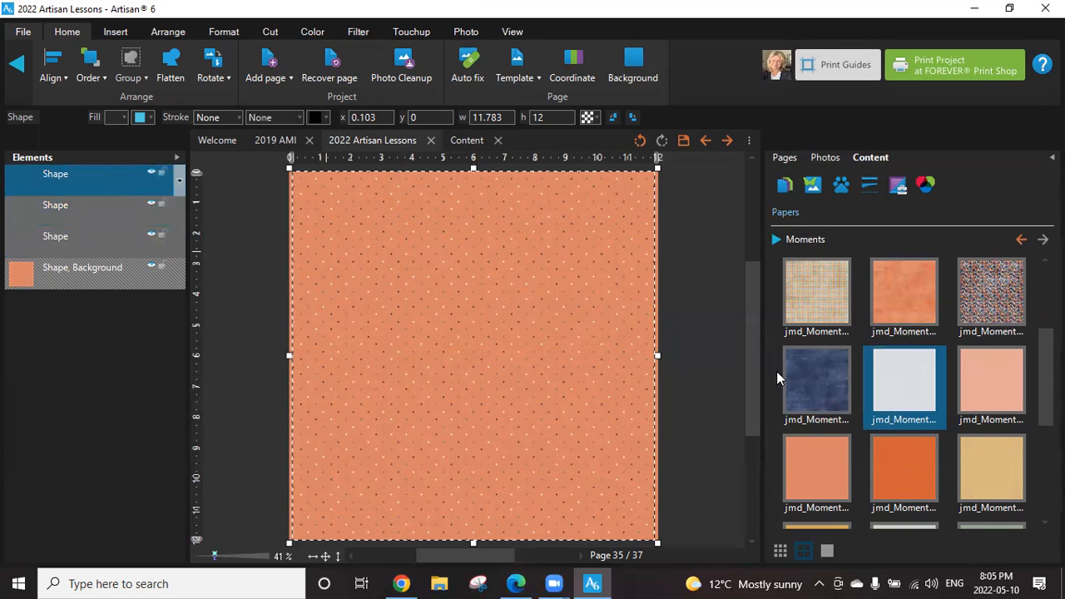
scroll(981, 431, down, 2)
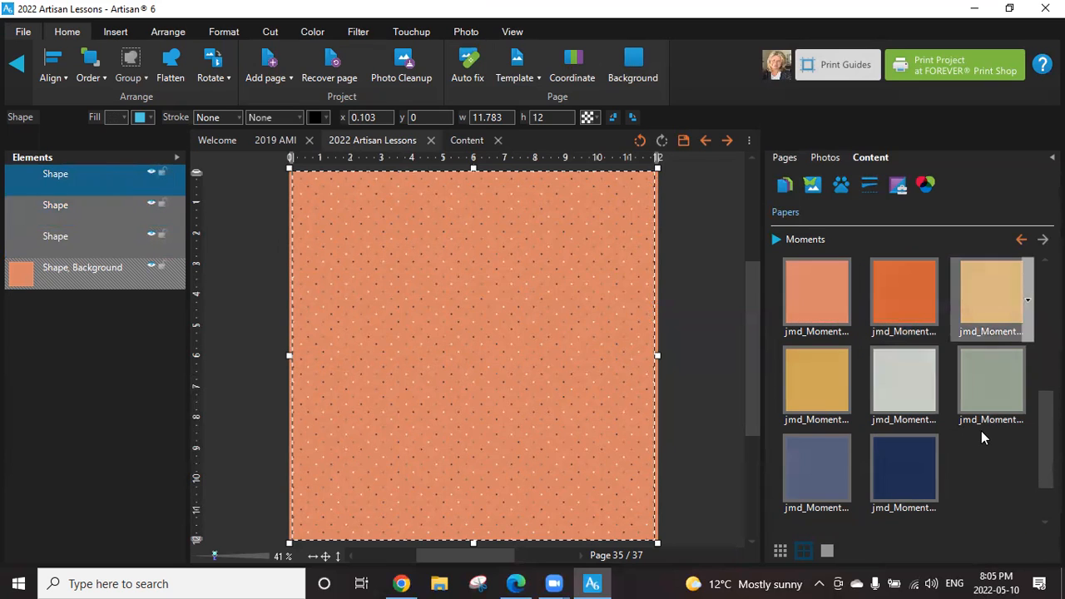
click(836, 404)
click(853, 396)
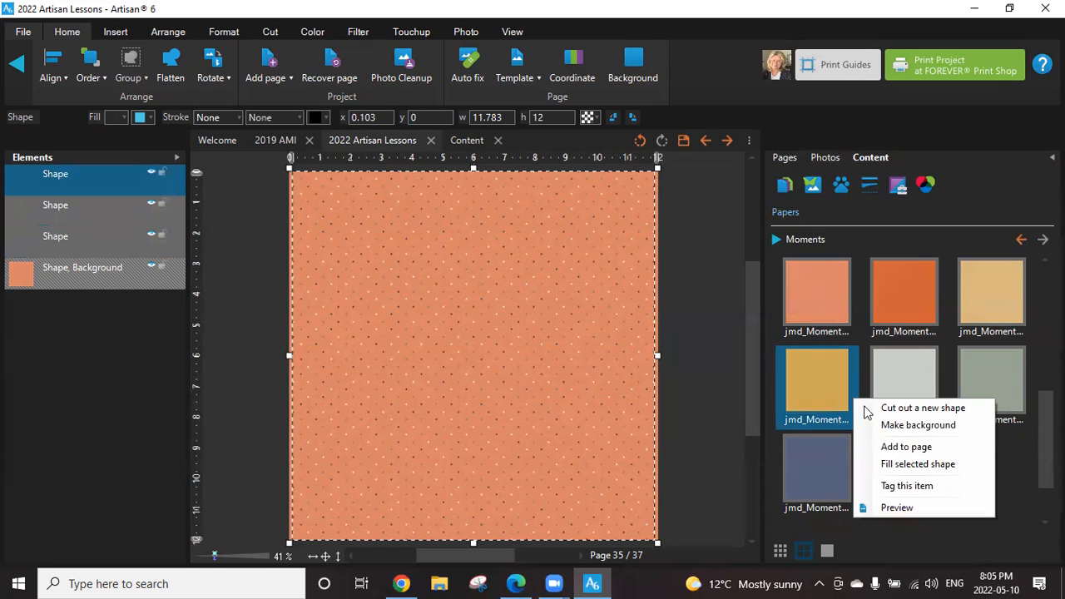
click(911, 462)
click(348, 345)
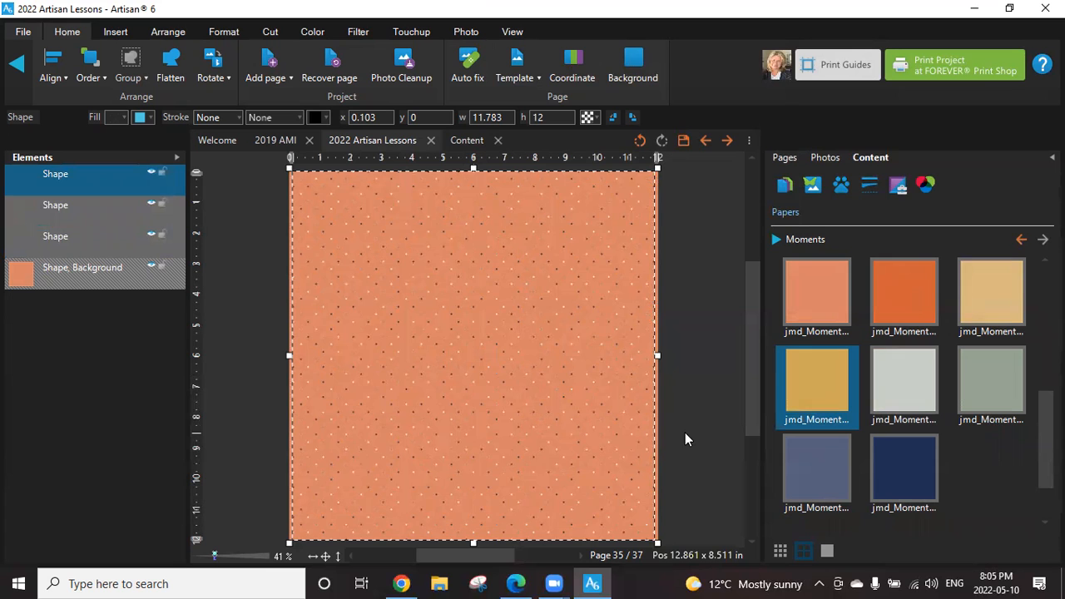
Add a heavy shadow to each of the three dot shapes.
scroll(558, 394, up, 3)
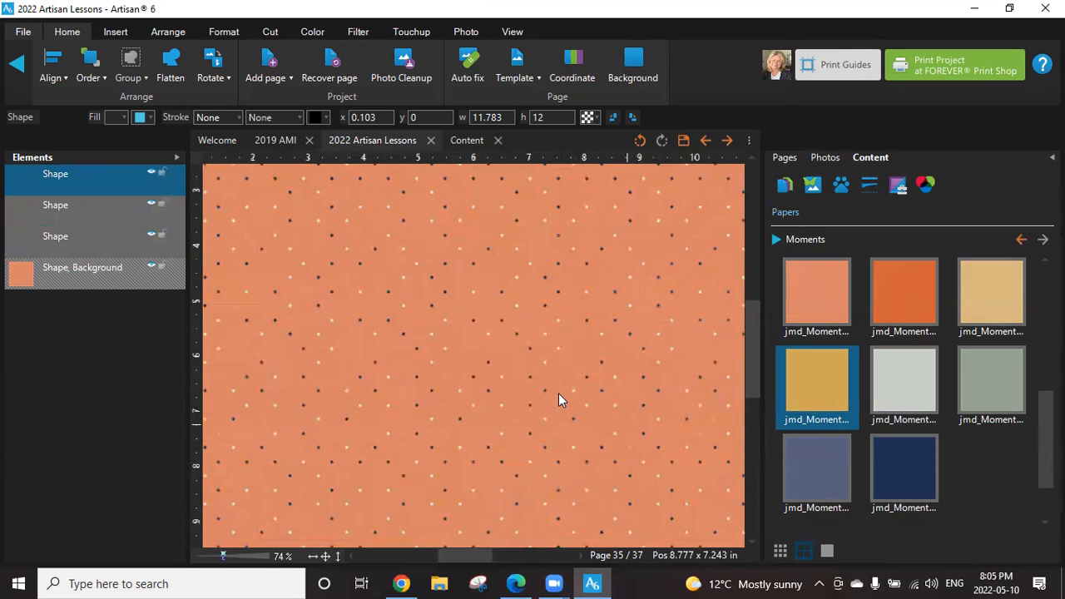
scroll(559, 400, up, 1)
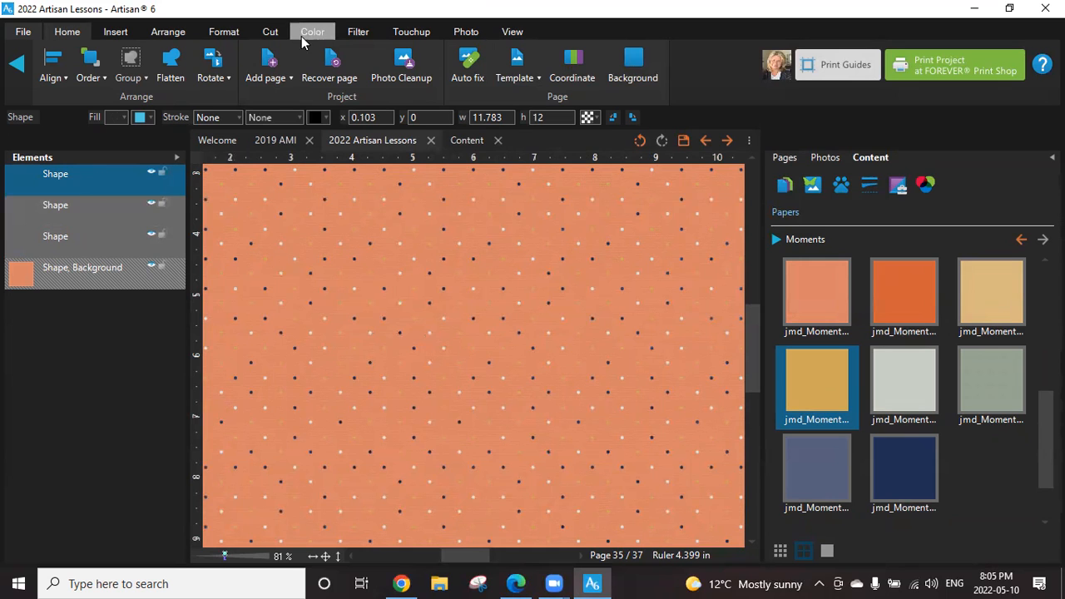
click(223, 32)
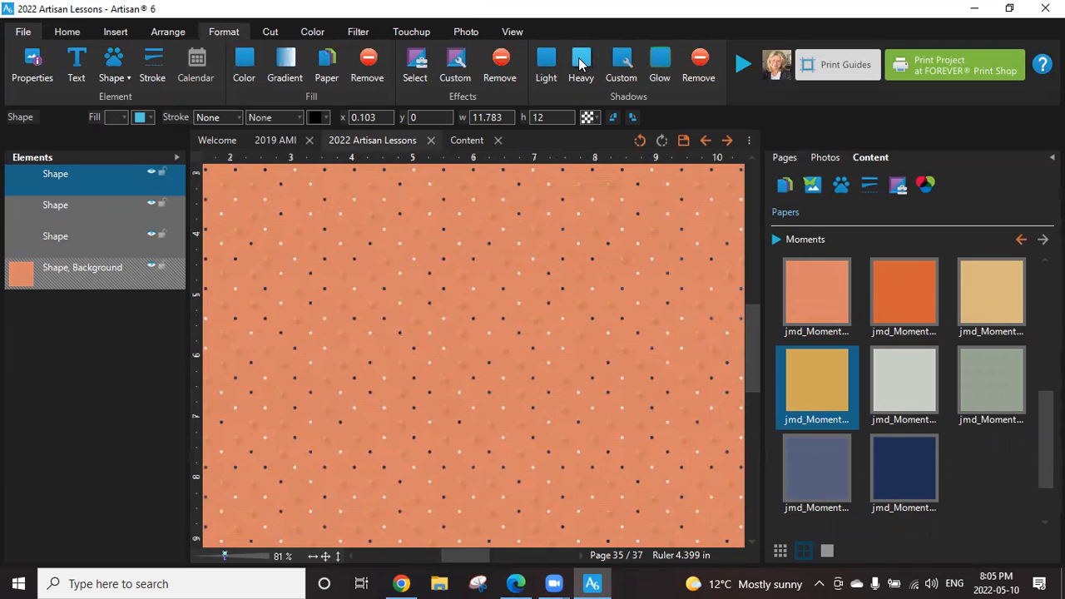
click(86, 204)
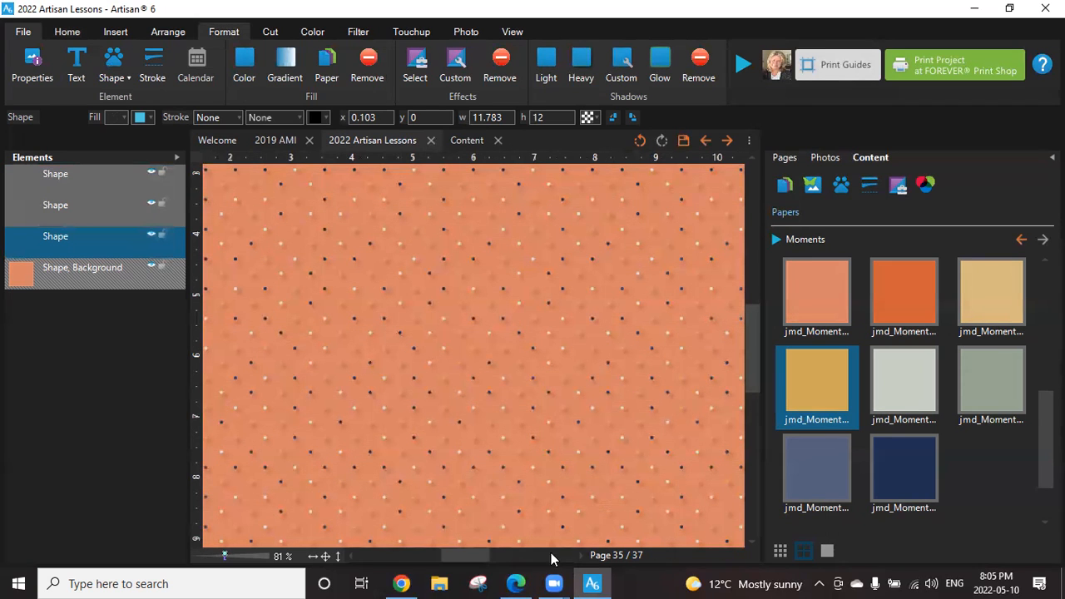
Group the three dot shapes above the background into one element.
click(325, 556)
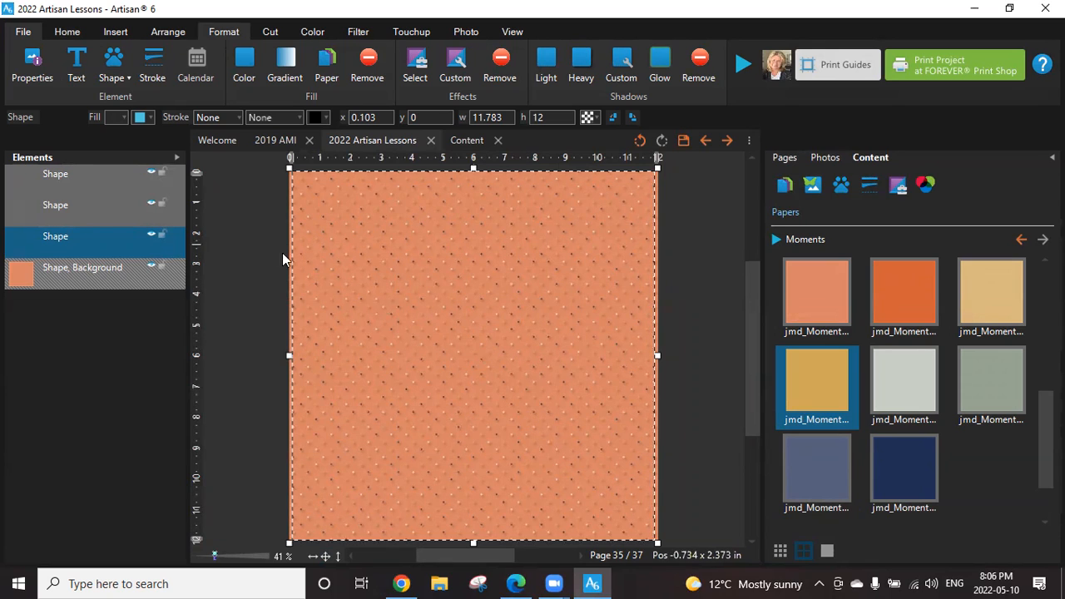
click(83, 172)
click(91, 217)
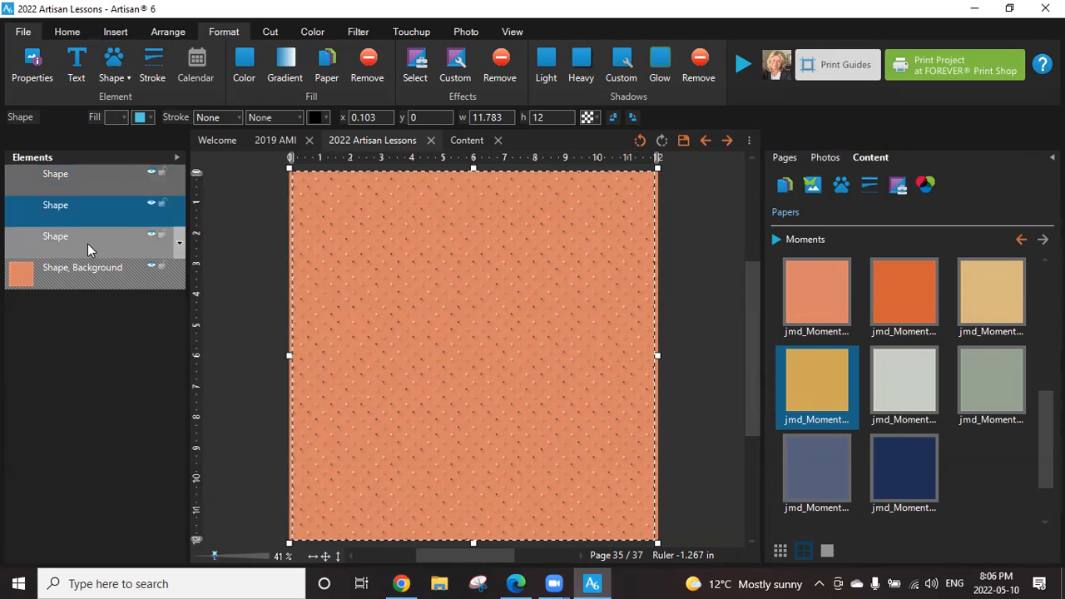
shift+click(101, 175)
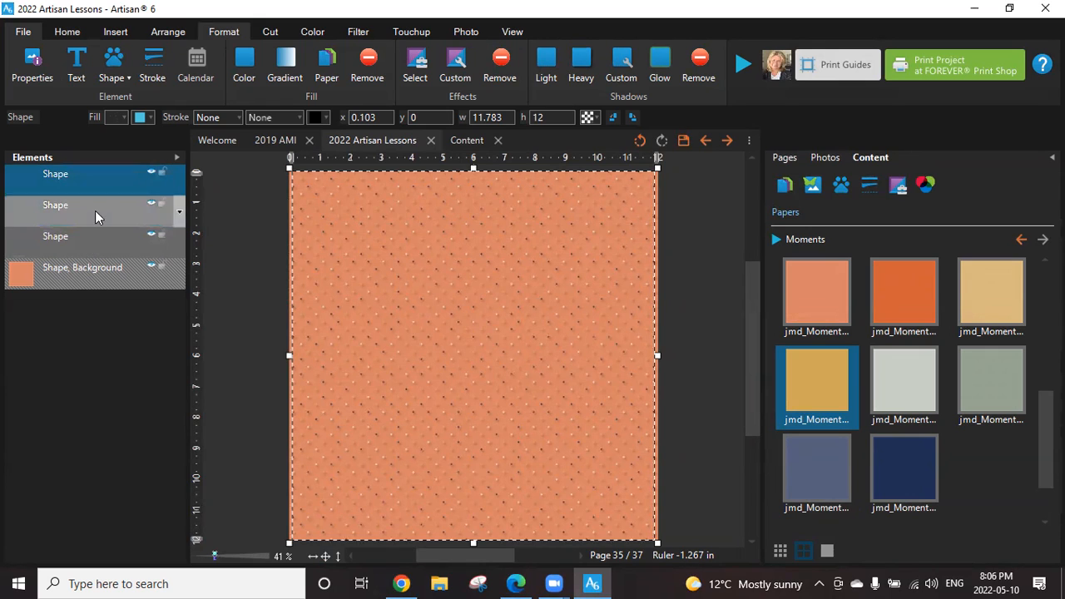
shift+click(98, 255)
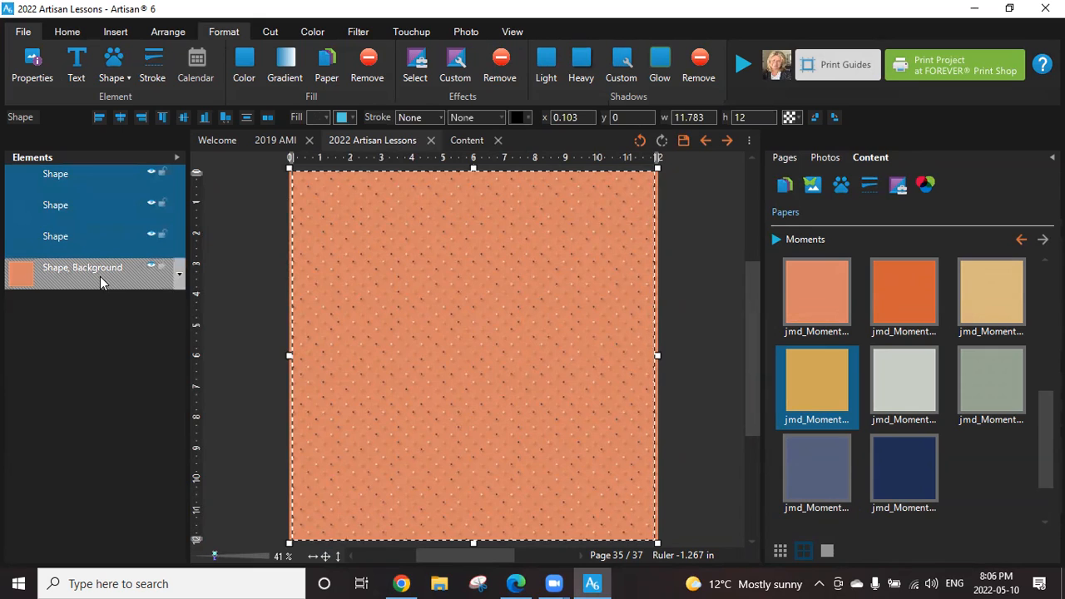
right_click(119, 204)
mouse_move(208, 376)
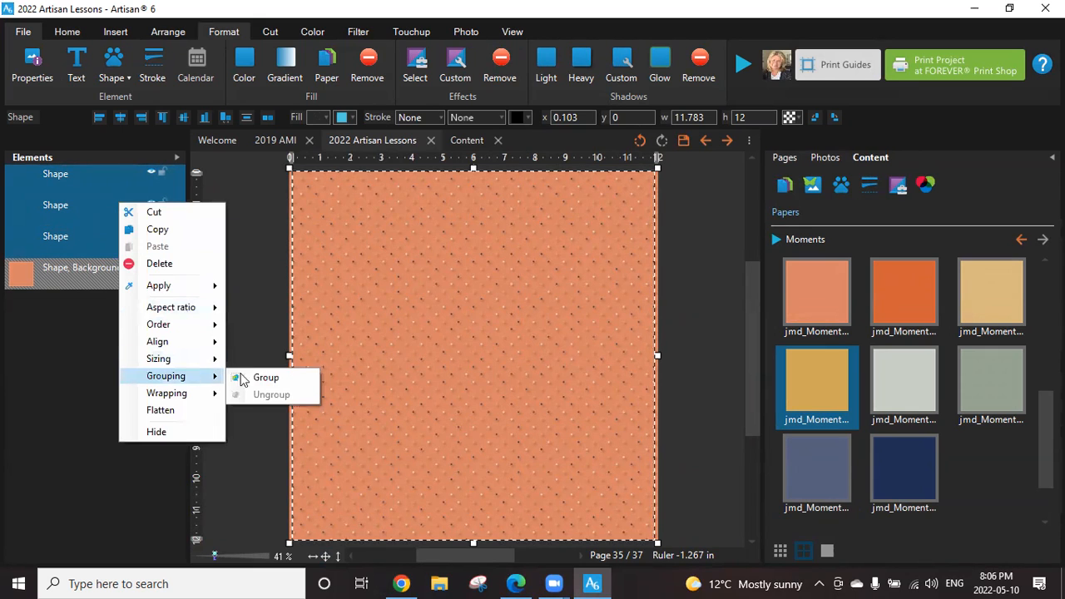
click(259, 378)
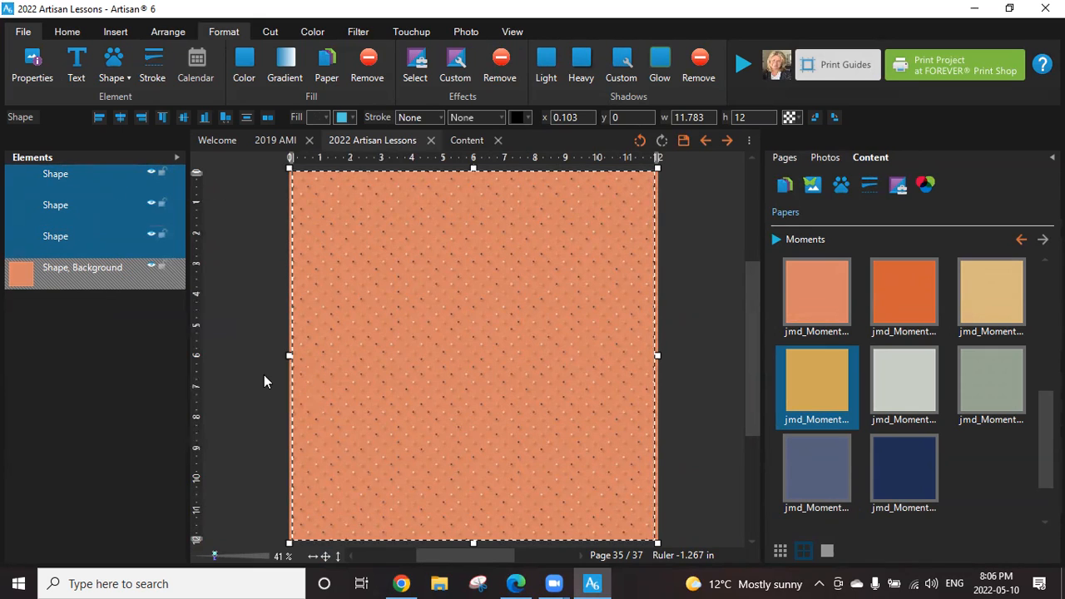
Start a square shape cut on the flattened dot group and shrink the cutout to about 4.25 x 4.97 in over its lower-right area.
click(271, 30)
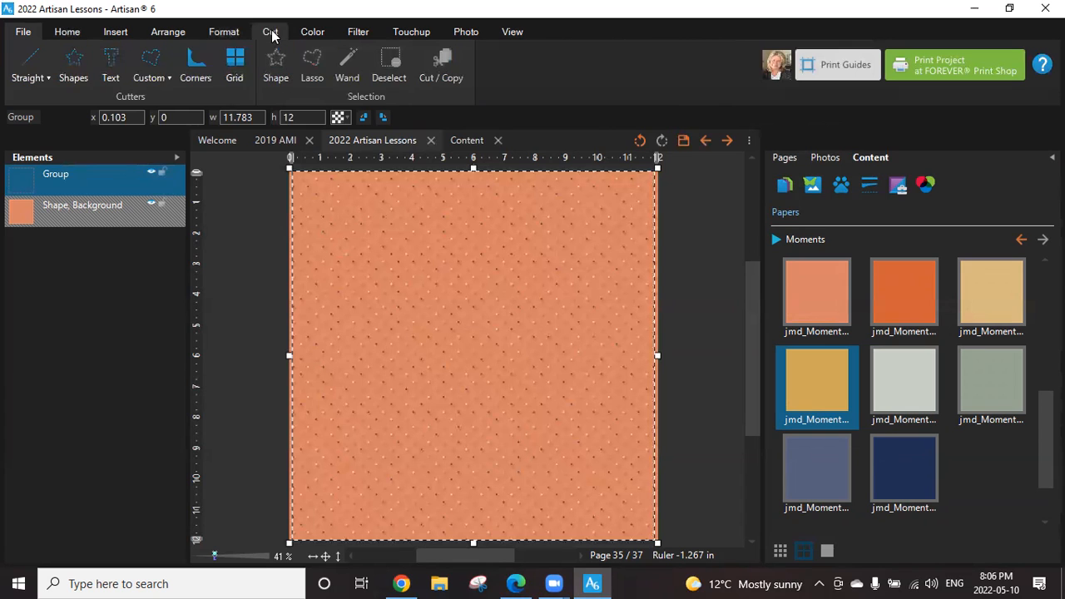
click(73, 60)
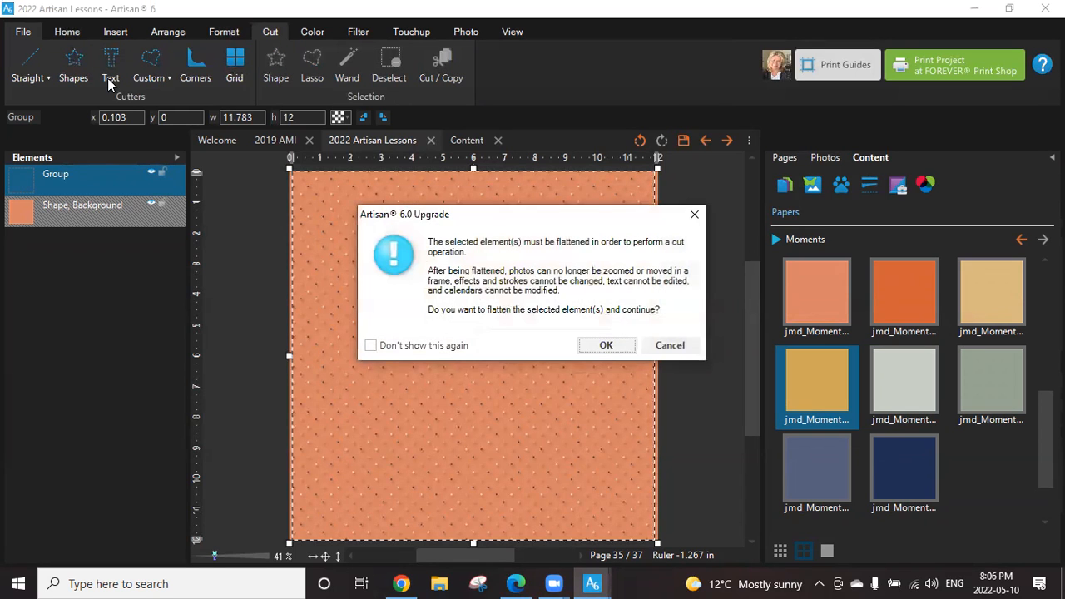
click(606, 345)
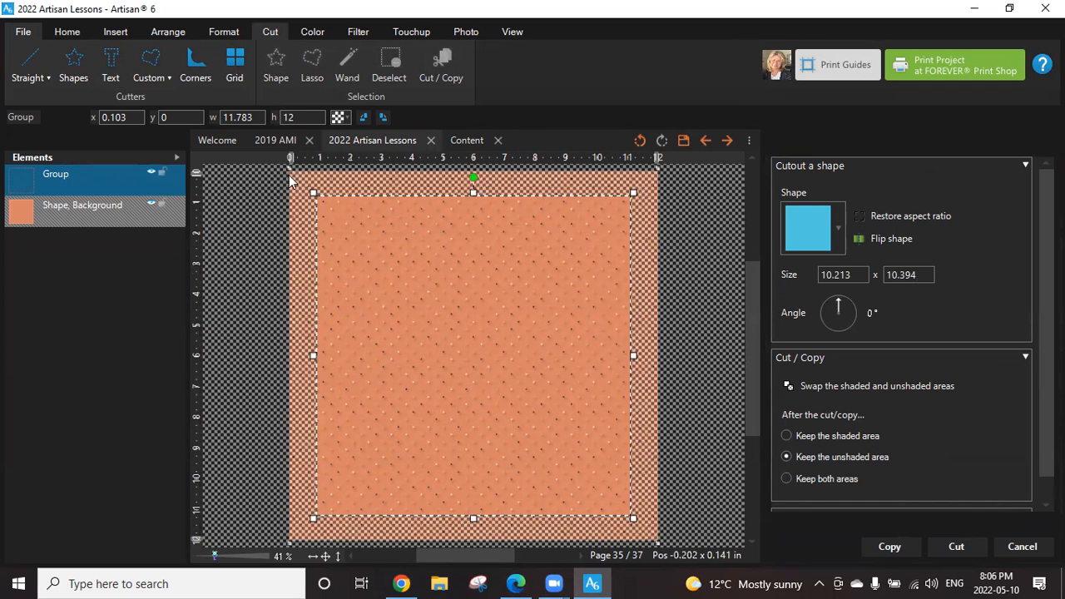
drag(313, 193, 496, 359)
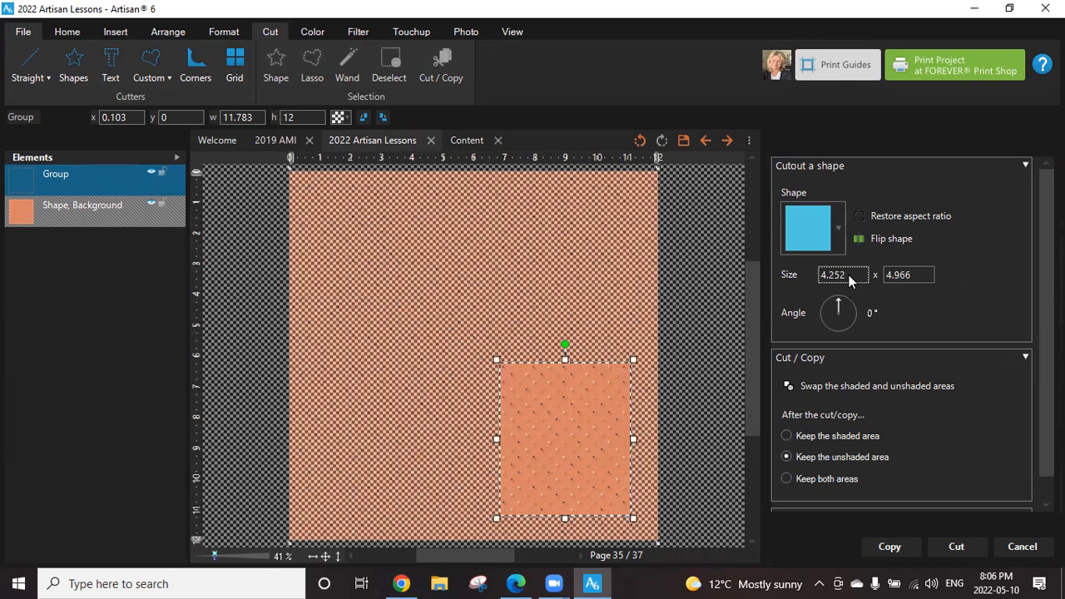
Set the cutout size to 4 x 4 in and cut the dot group, keeping the unshaded area.
key(BackSpace)
key(BackSpace)
key(BackSpace)
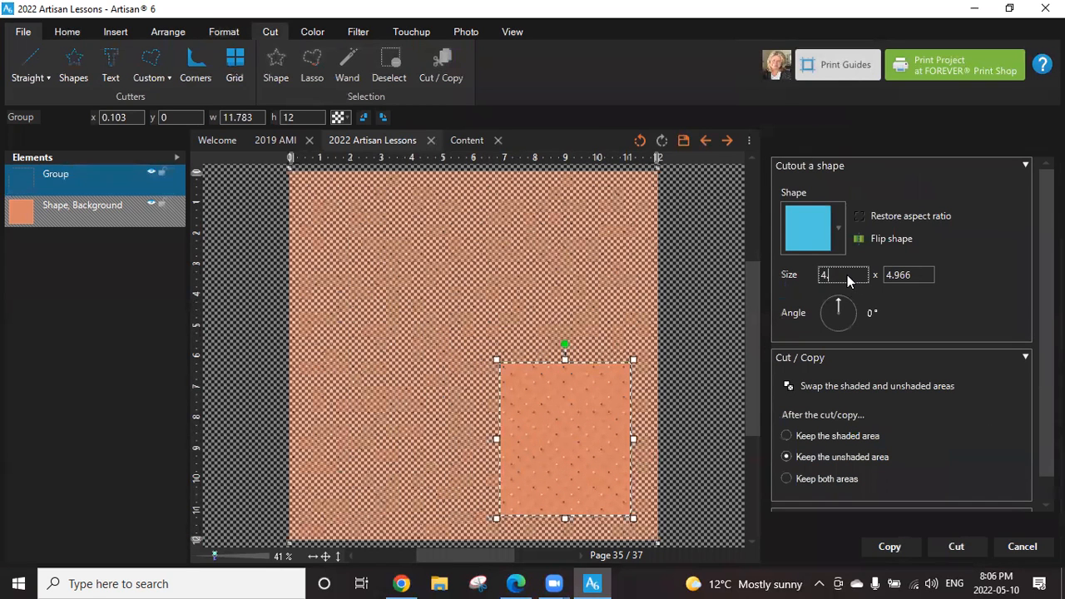
click(930, 275)
key(BackSpace)
key(BackSpace)
key(BackSpace)
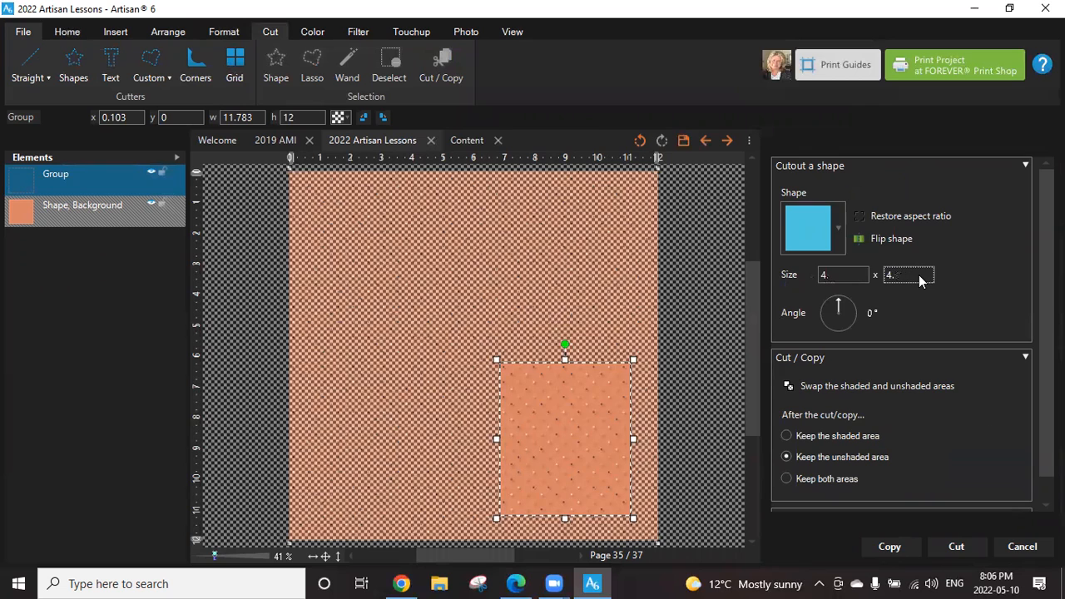
click(951, 548)
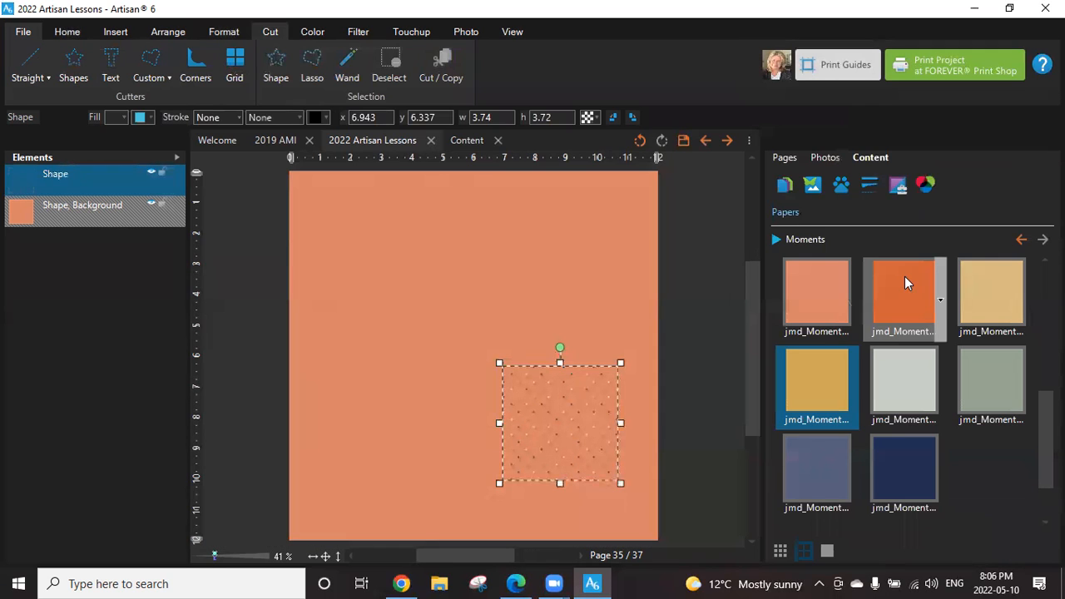
Align the cut dot piece to the page's upper-left corner and enlarge it to about 12.15 x 12.08 in to cover the page.
drag(496, 362, 297, 167)
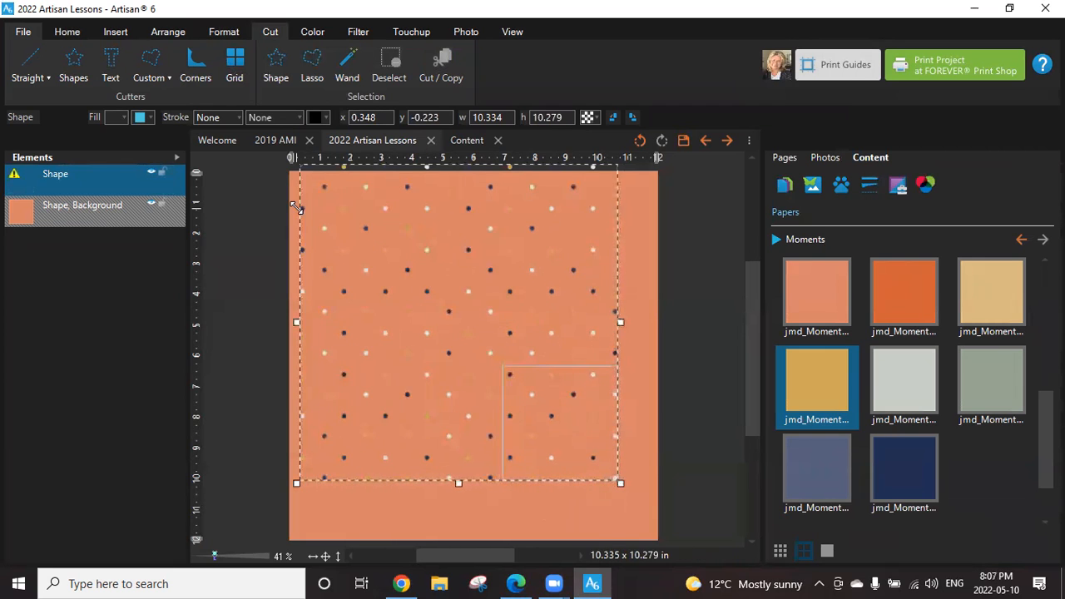
mouse_move(506, 386)
mouse_down()
mouse_move(502, 404)
mouse_move(494, 381)
mouse_up()
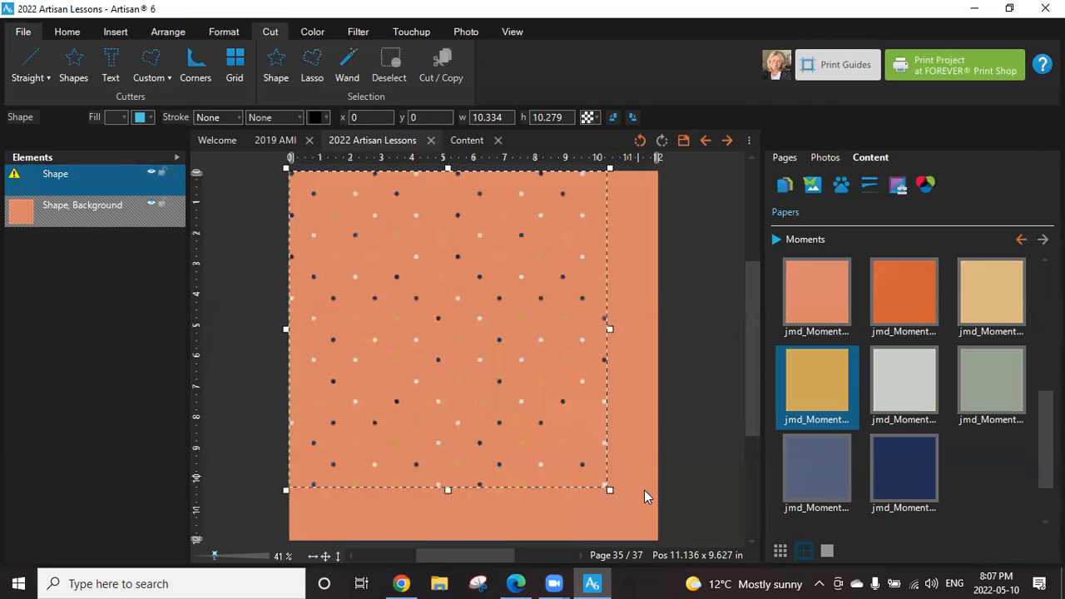
drag(610, 490, 653, 544)
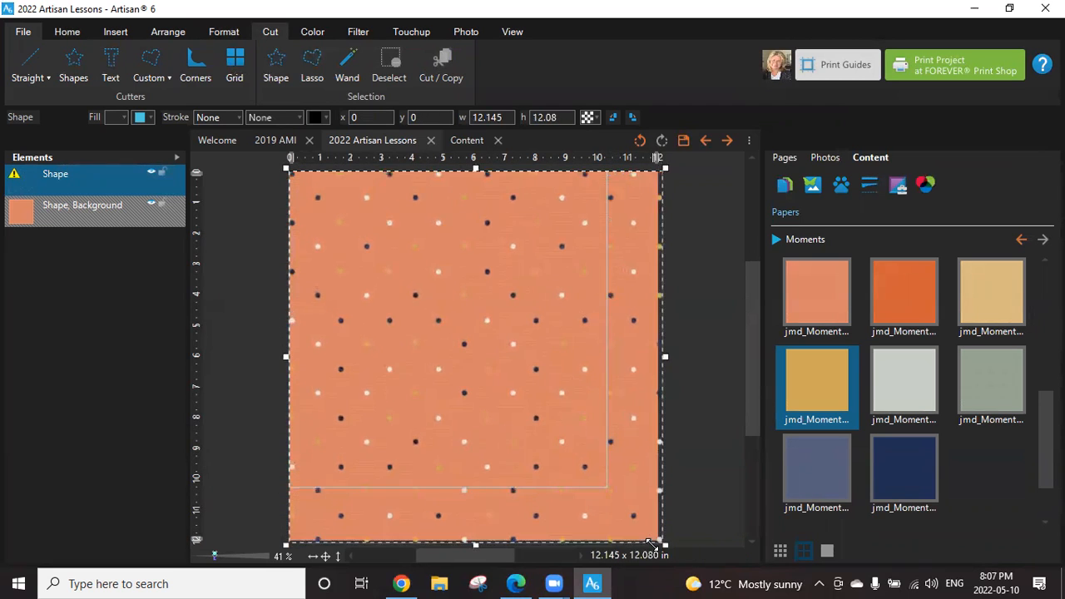
click(694, 455)
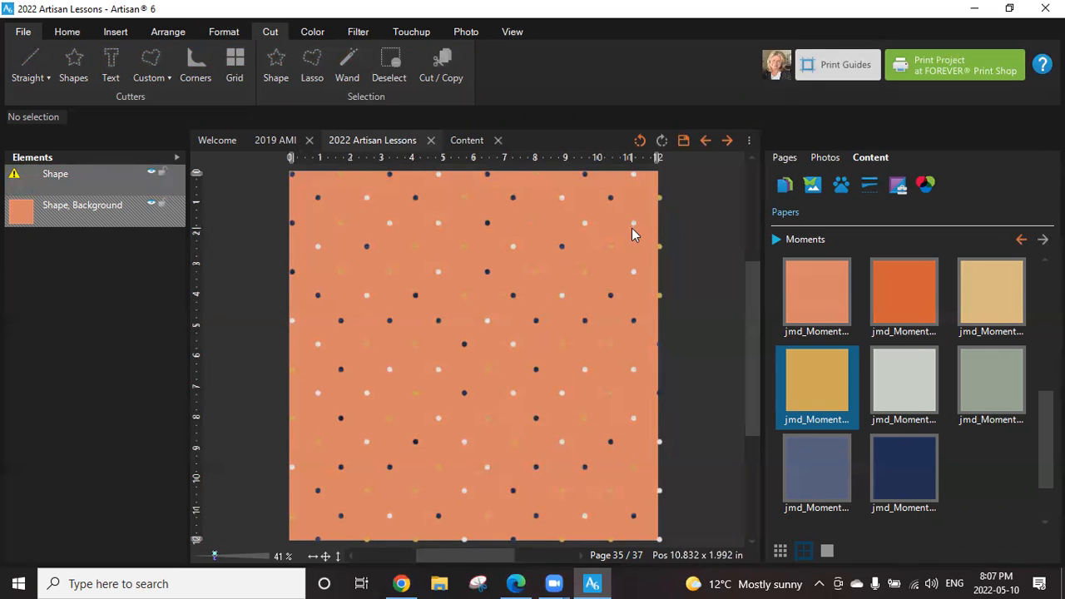
Undo the enlarging, moving, cutting and grouping of the dot shapes.
click(638, 142)
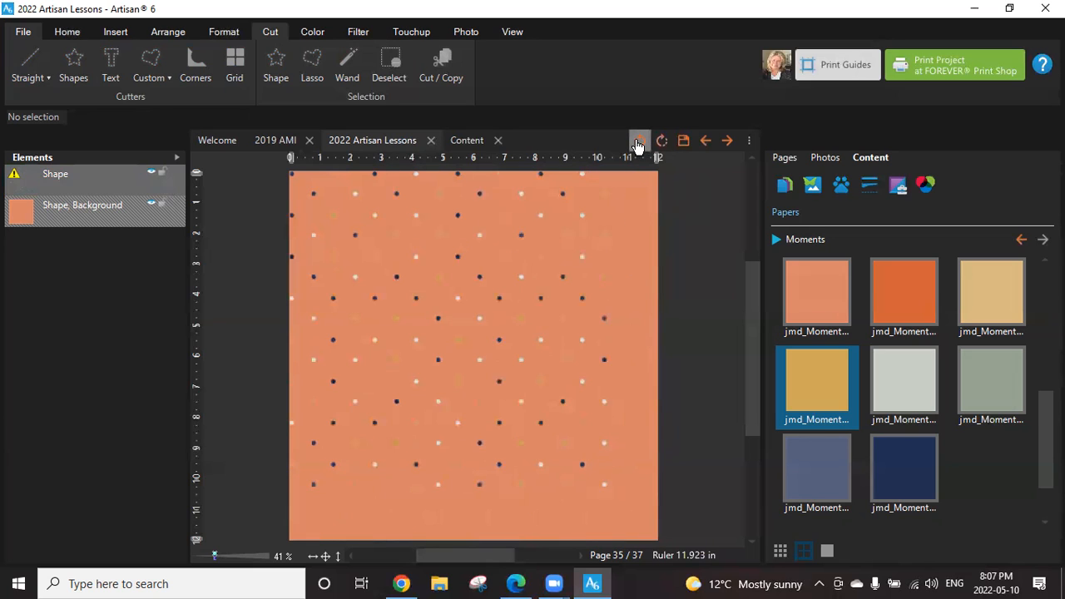
click(637, 142)
click(637, 143)
click(637, 143)
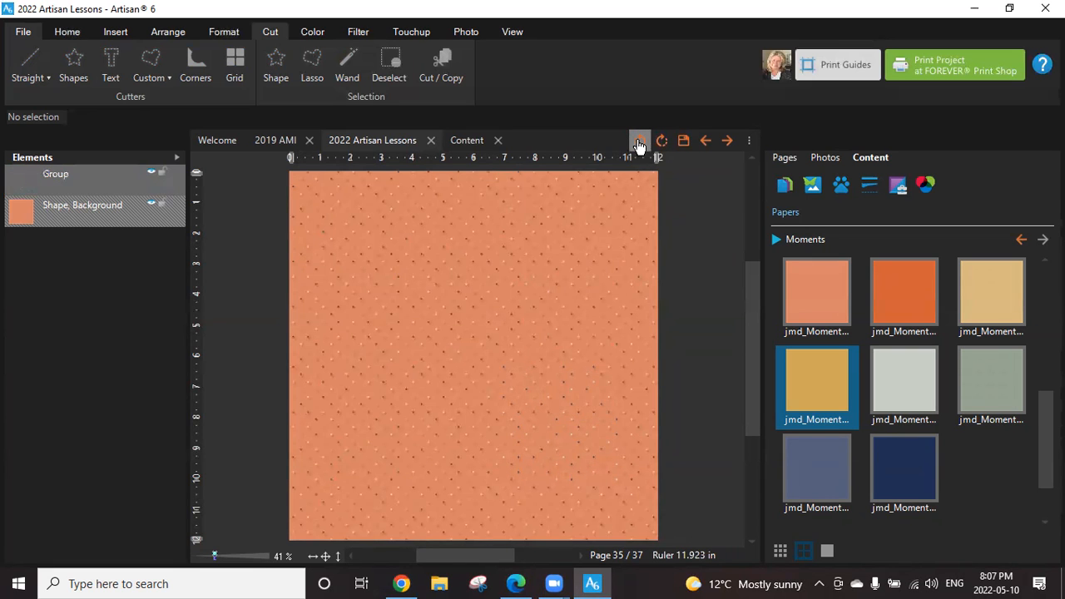
click(637, 144)
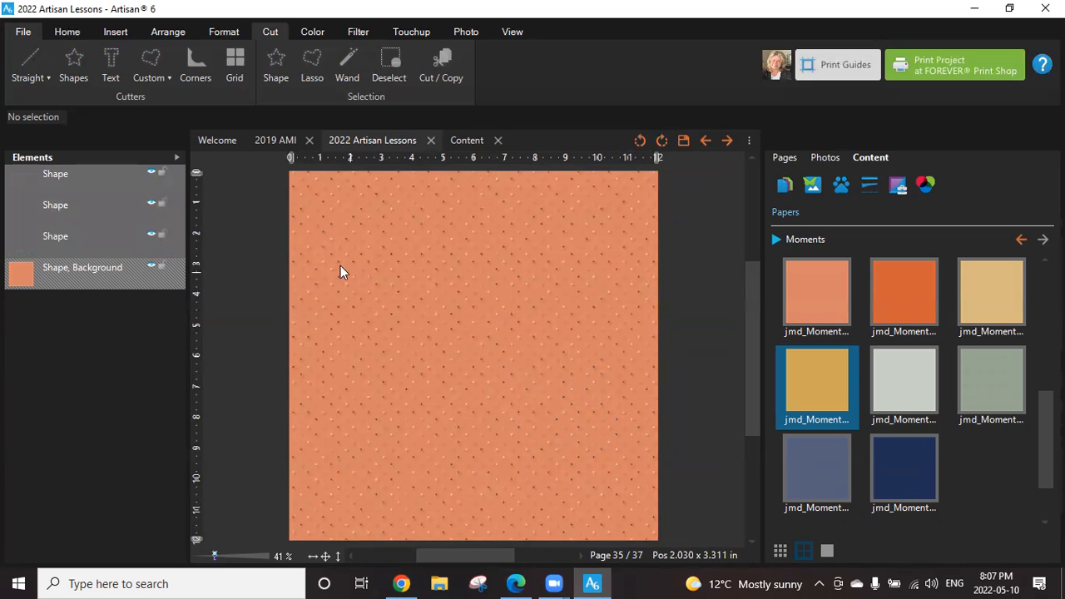
Hide the topmost and middle dot shapes one after the other and show both again.
click(52, 178)
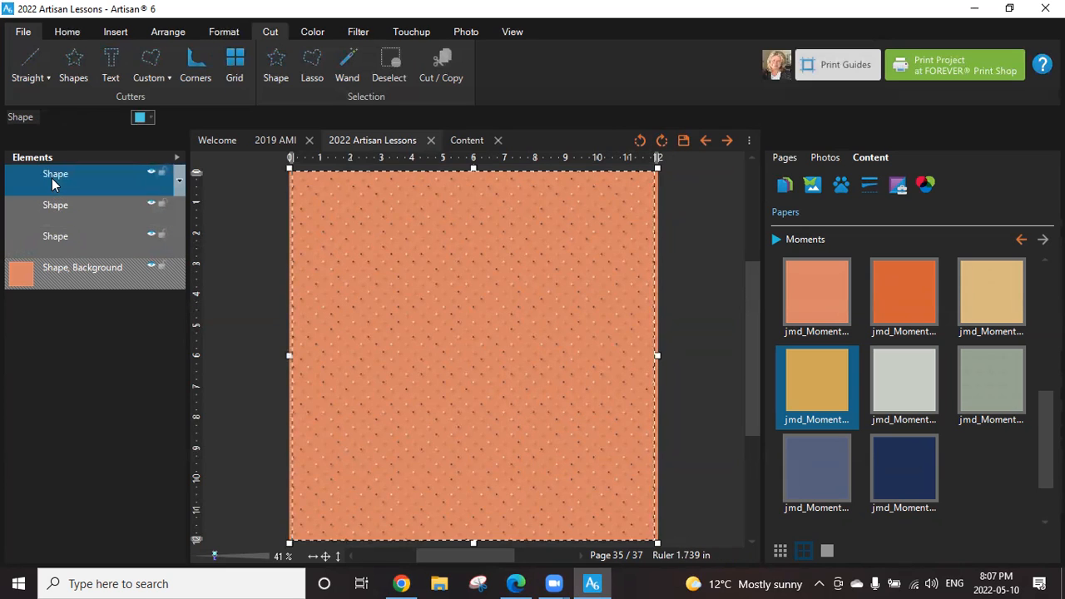
click(151, 175)
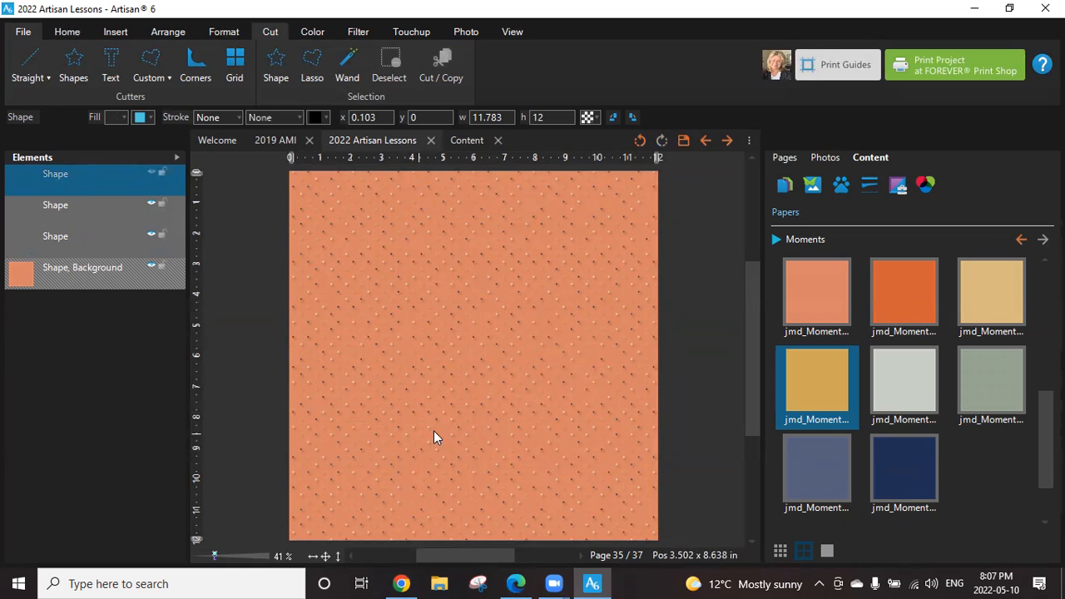
click(153, 208)
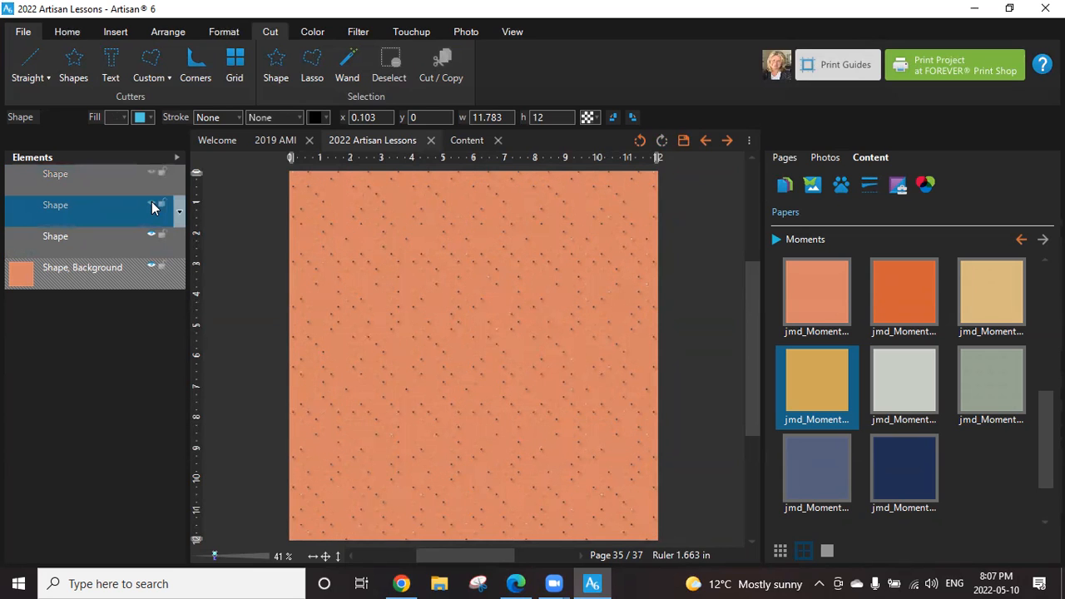
click(149, 172)
click(152, 204)
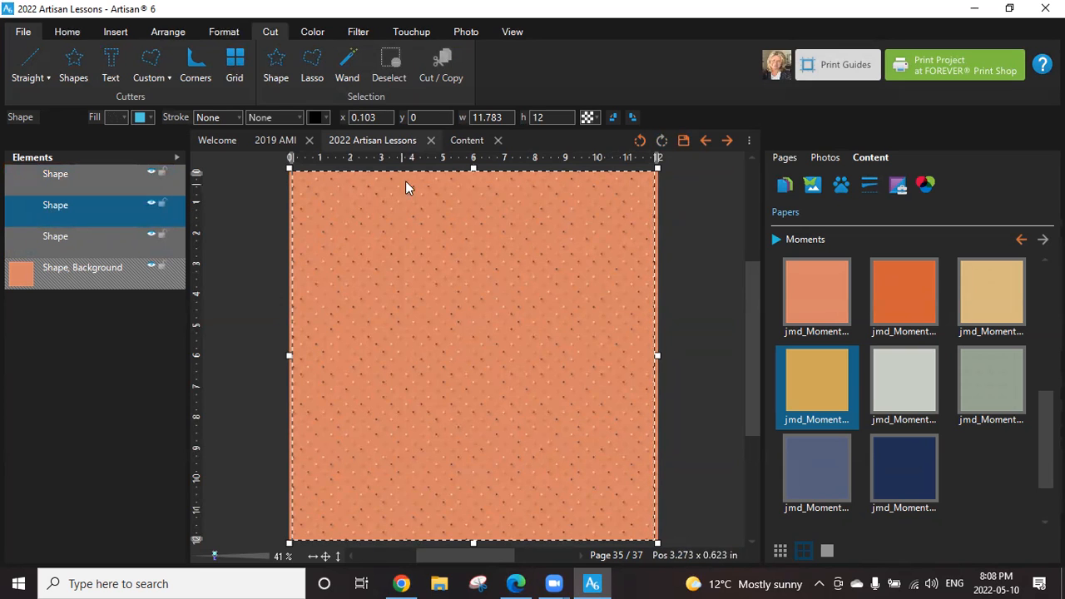
Try the middle dot shape at an opacity of 43 and restore it to 100.
click(587, 117)
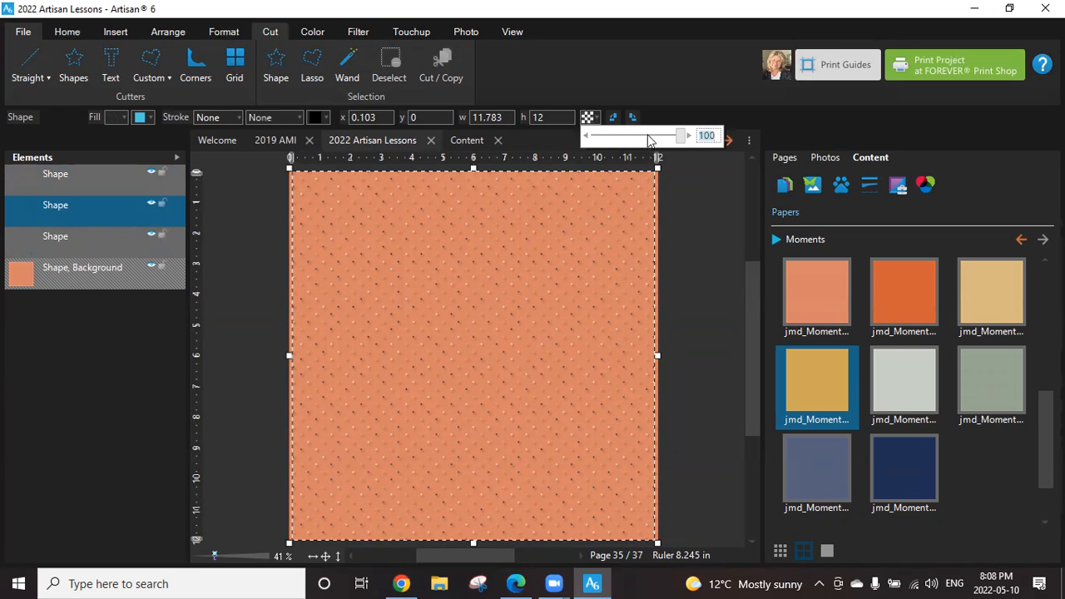
drag(683, 142, 634, 143)
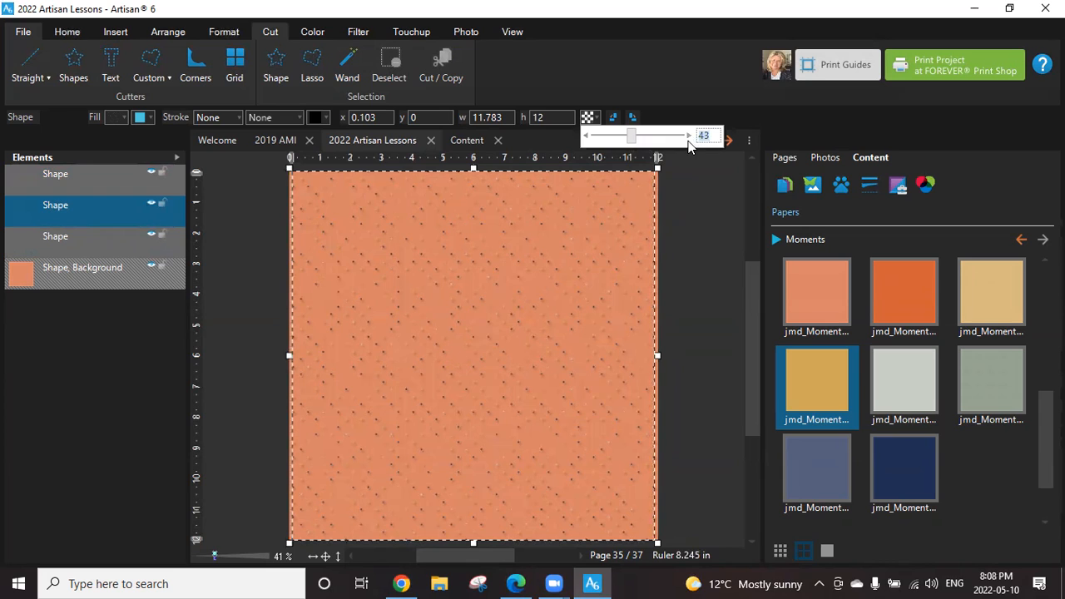
drag(637, 137, 723, 146)
Browse the content library's embellishments and open the Hand Drawn Overlays 3 kit.
click(778, 239)
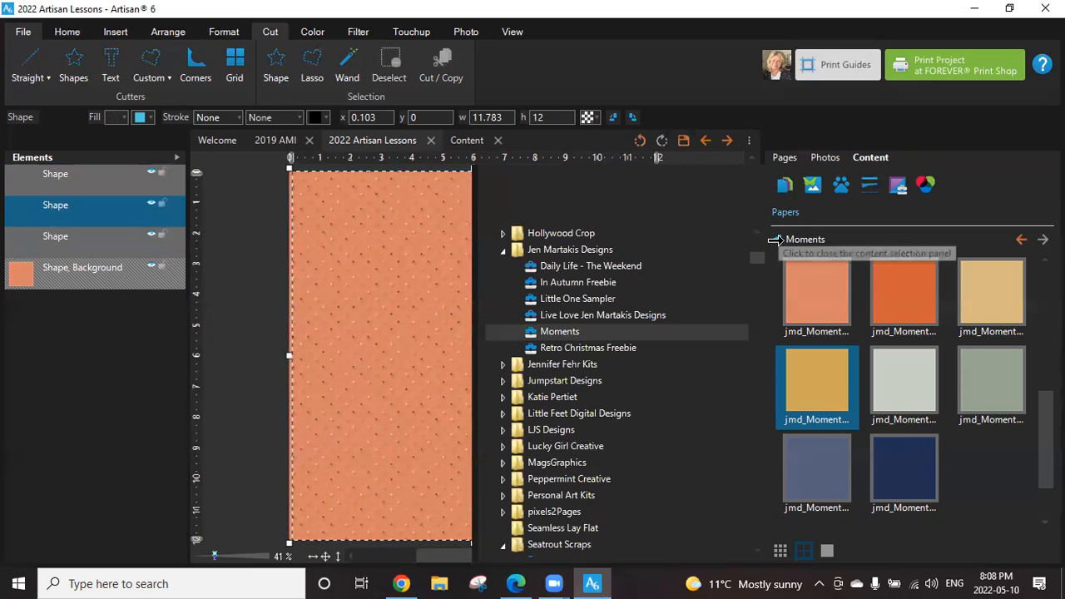
click(786, 239)
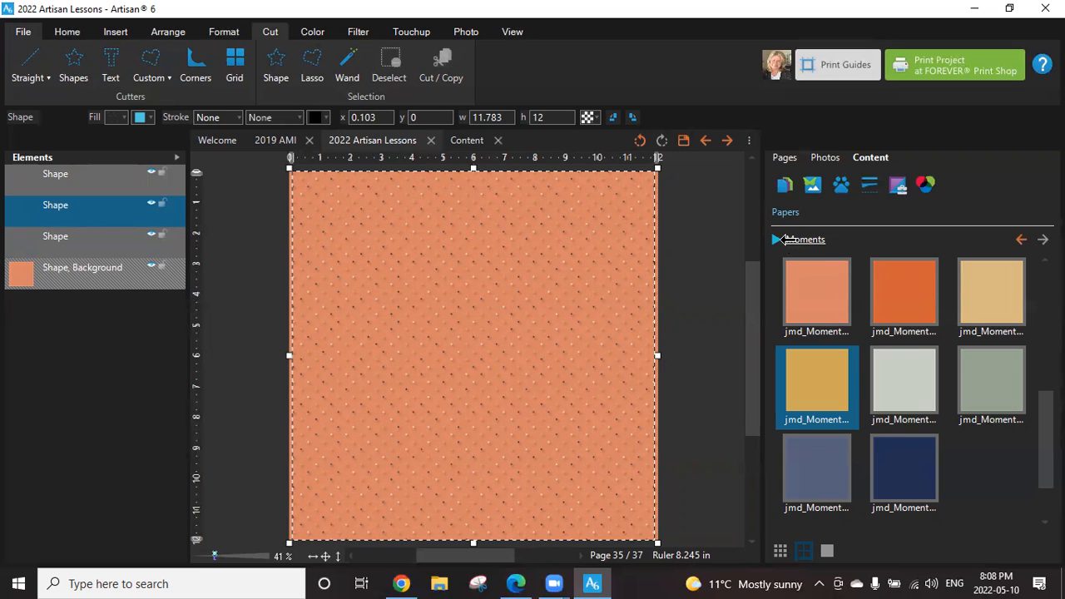
click(776, 238)
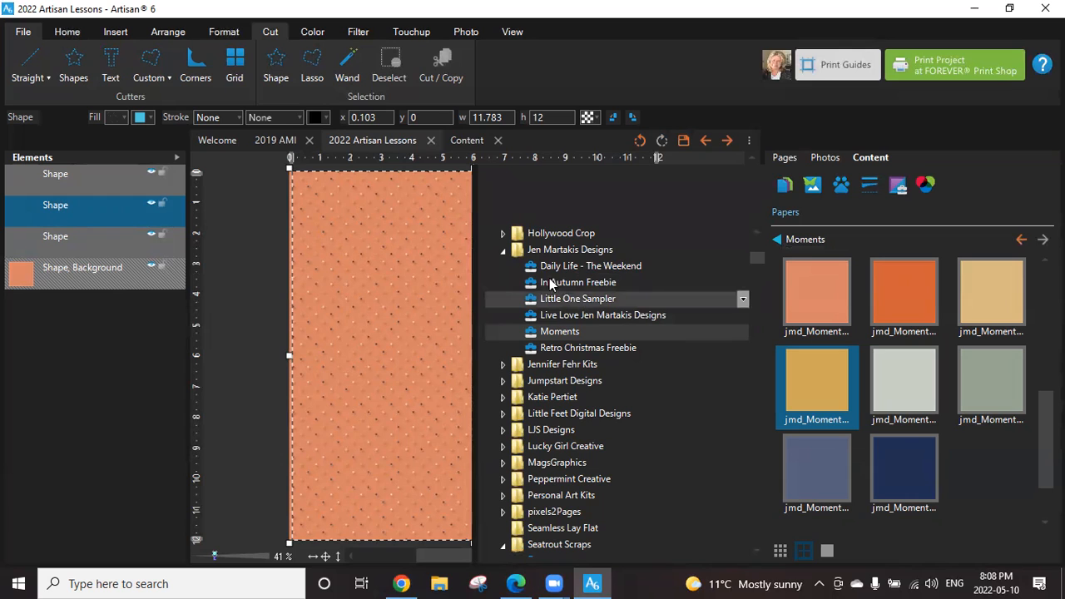
click(817, 183)
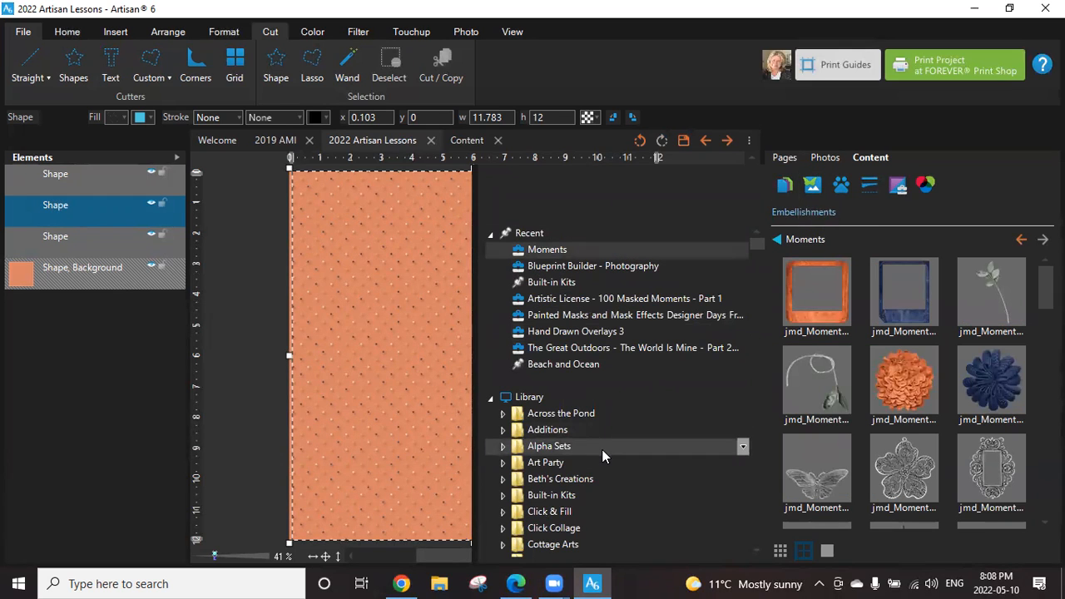
drag(759, 244, 767, 254)
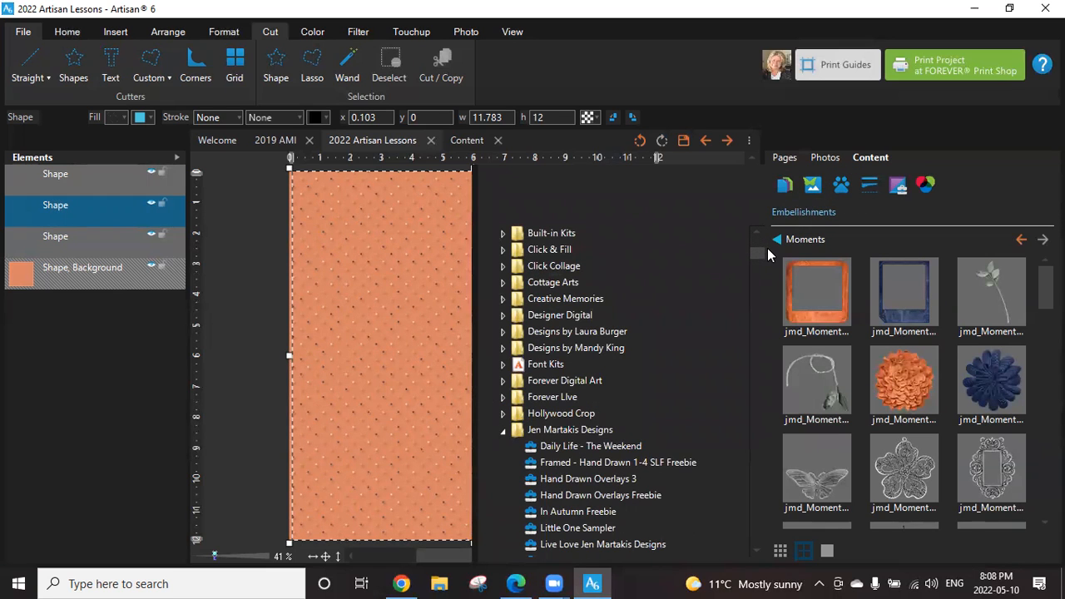
click(623, 480)
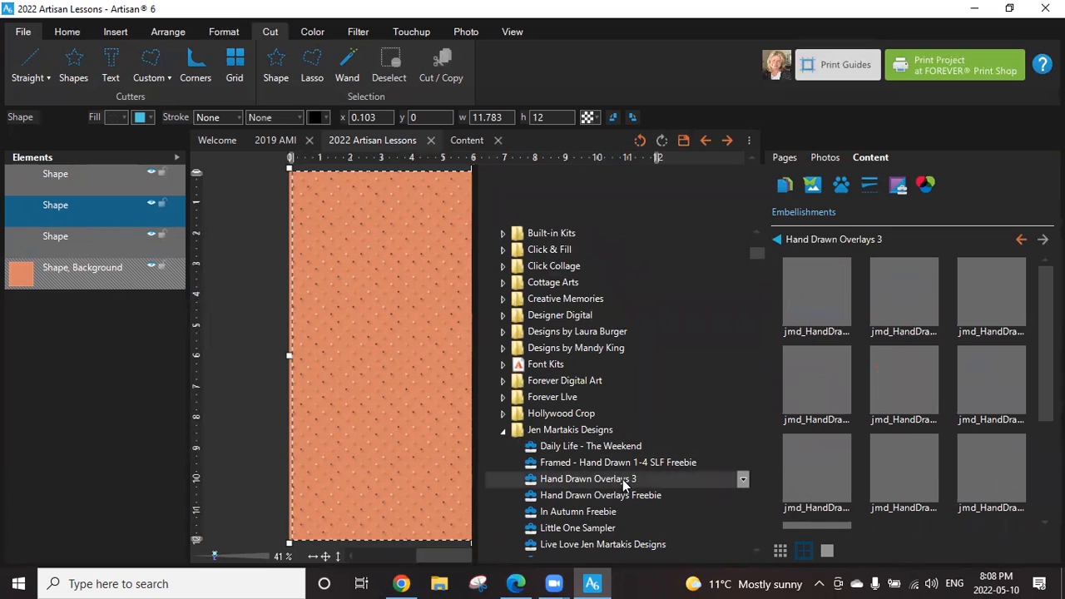
Open the Hand Drawn Overlays Freebie kit and preview its dotted overlay embellishments.
click(622, 495)
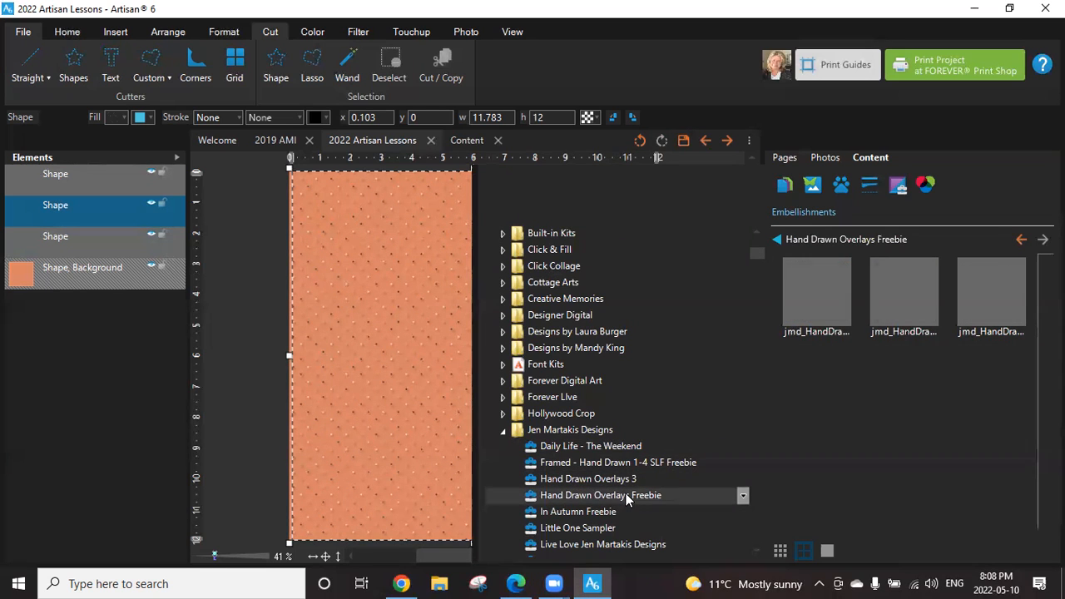
mouse_move(928, 275)
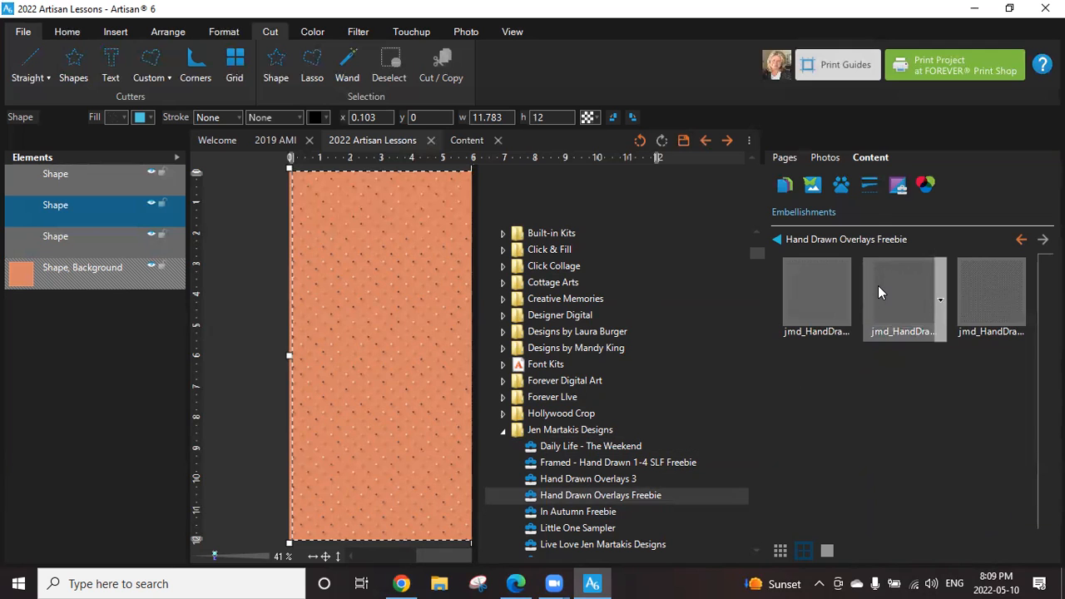
mouse_move(878, 285)
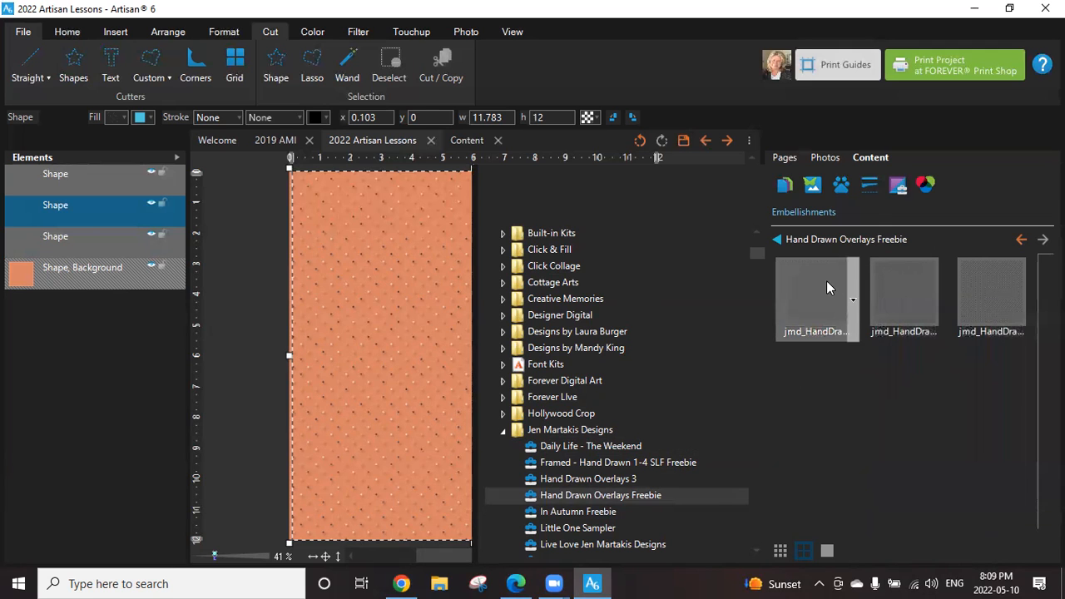
mouse_move(827, 283)
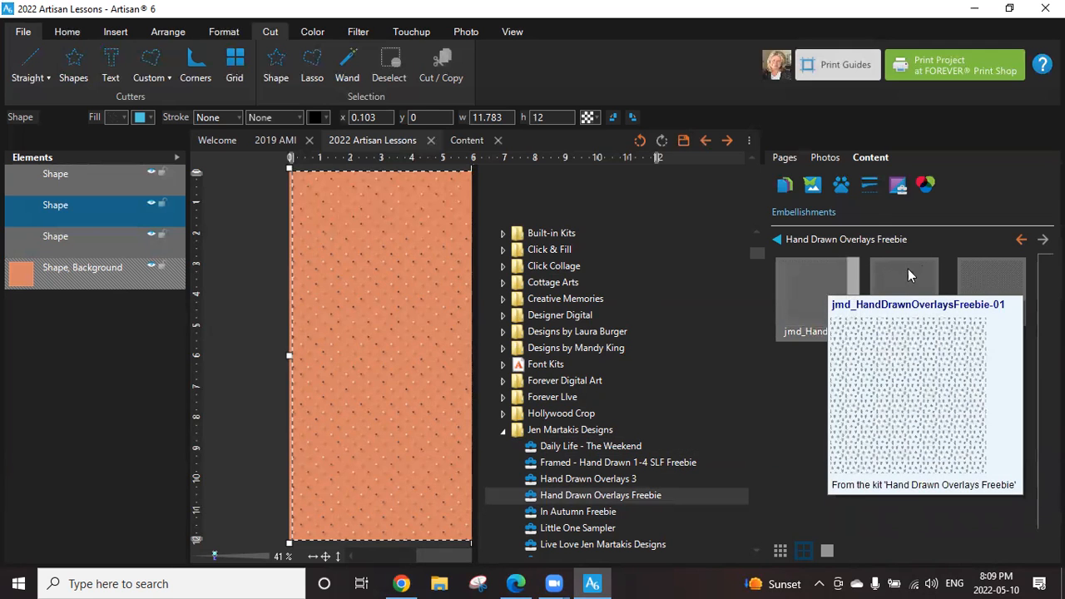
mouse_move(978, 276)
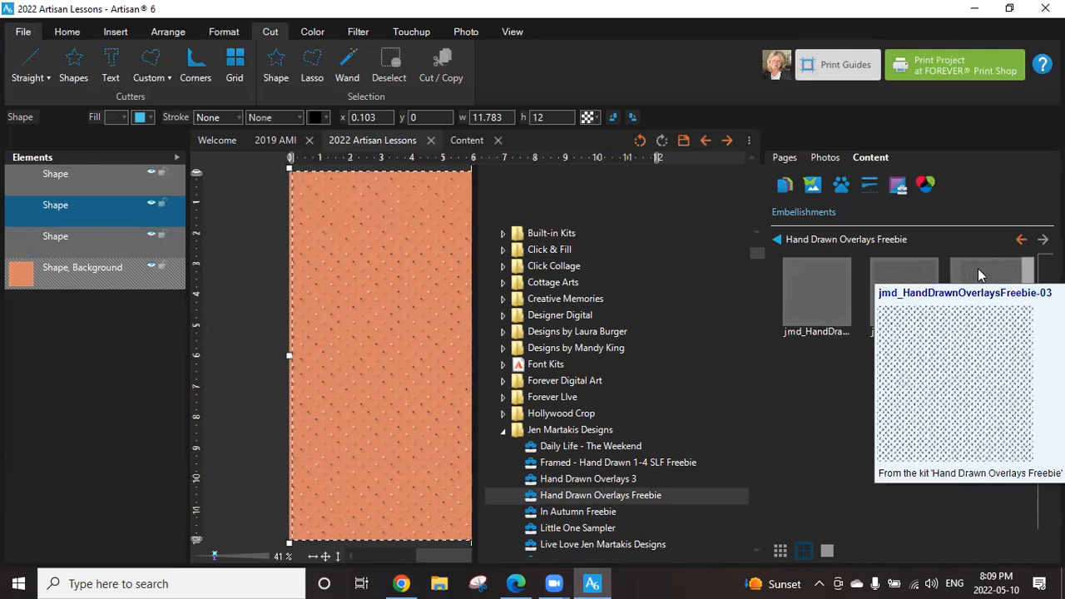